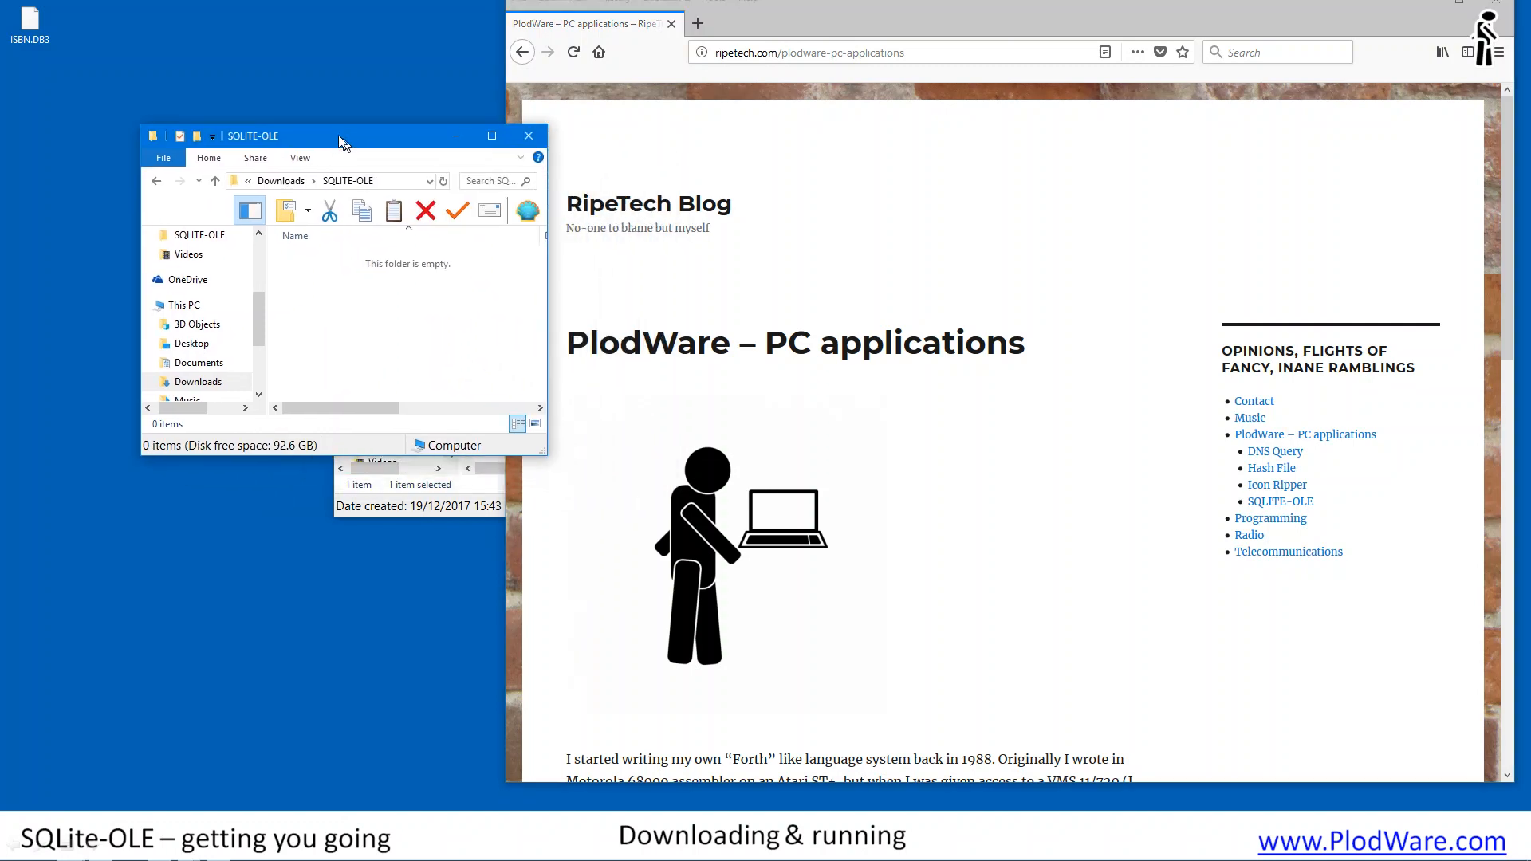
# Step: Arrange the SQLITE-OLE and Downloads folder windows one above the other, beside the browser
pyautogui.click(483, 208)
pyautogui.moveTo(480, 206); pyautogui.dragTo(222, 389)
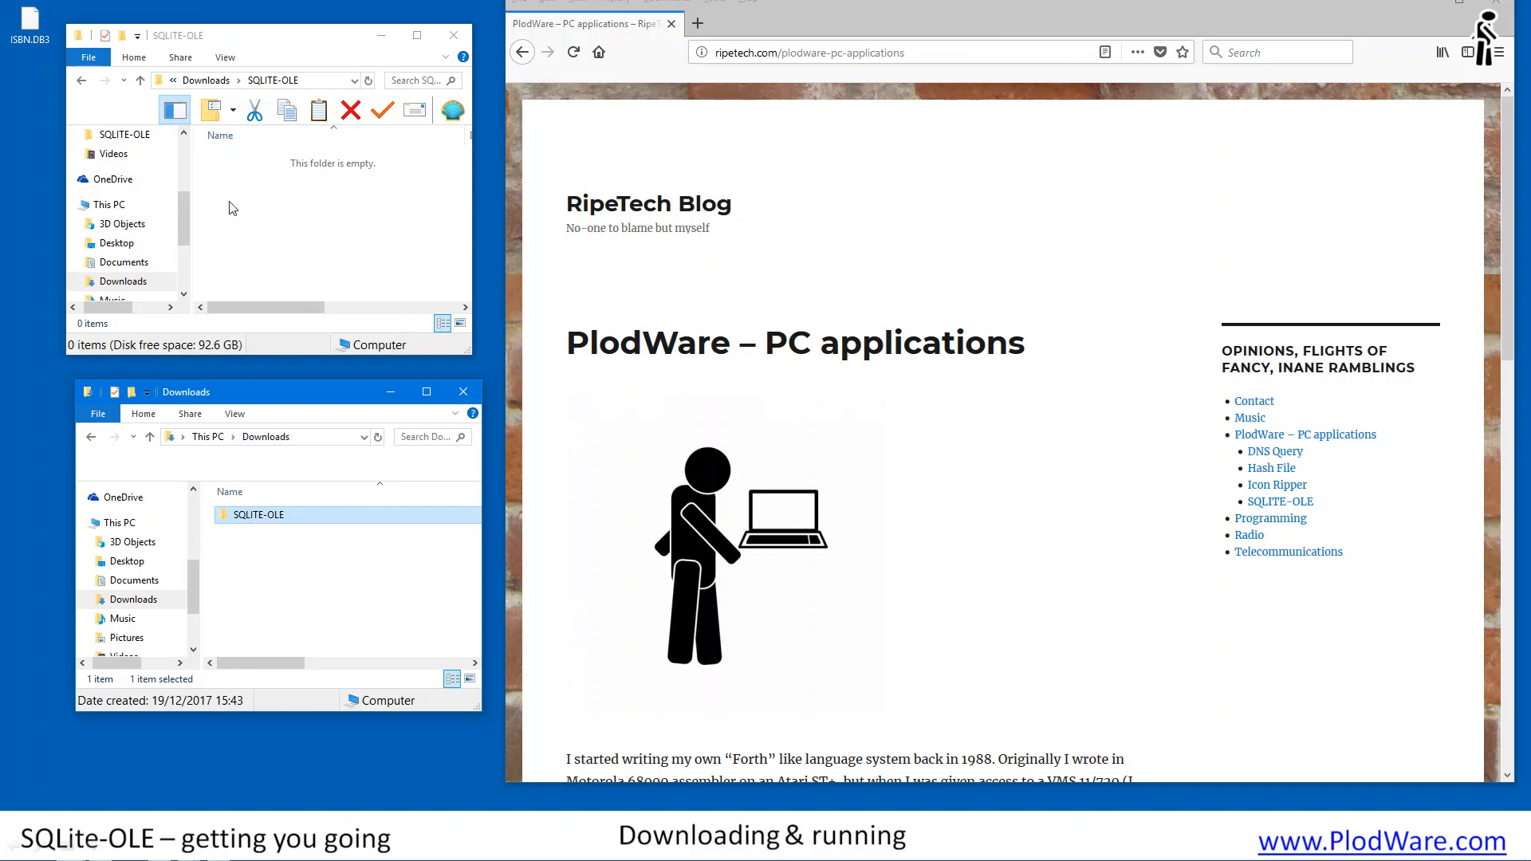
# Step: Download PlodWare-SQLite-OLE-2017-12-31.zip from the site's SQLITE-OLE page, saving it to disk, and close the browser
pyautogui.click(1285, 508)
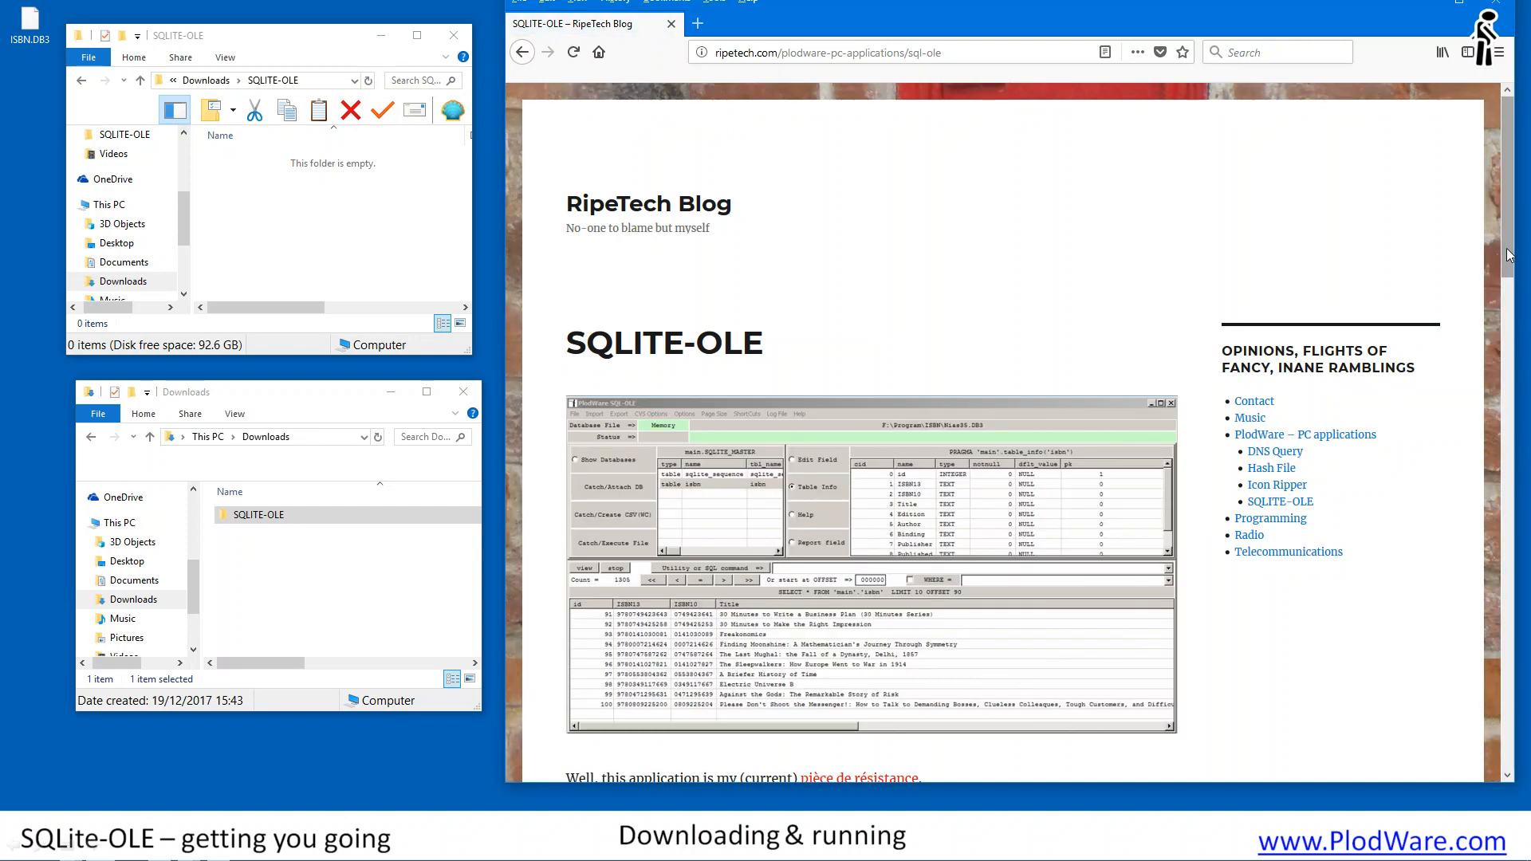
pyautogui.moveTo(1509, 255); pyautogui.dragTo(1492, 754)
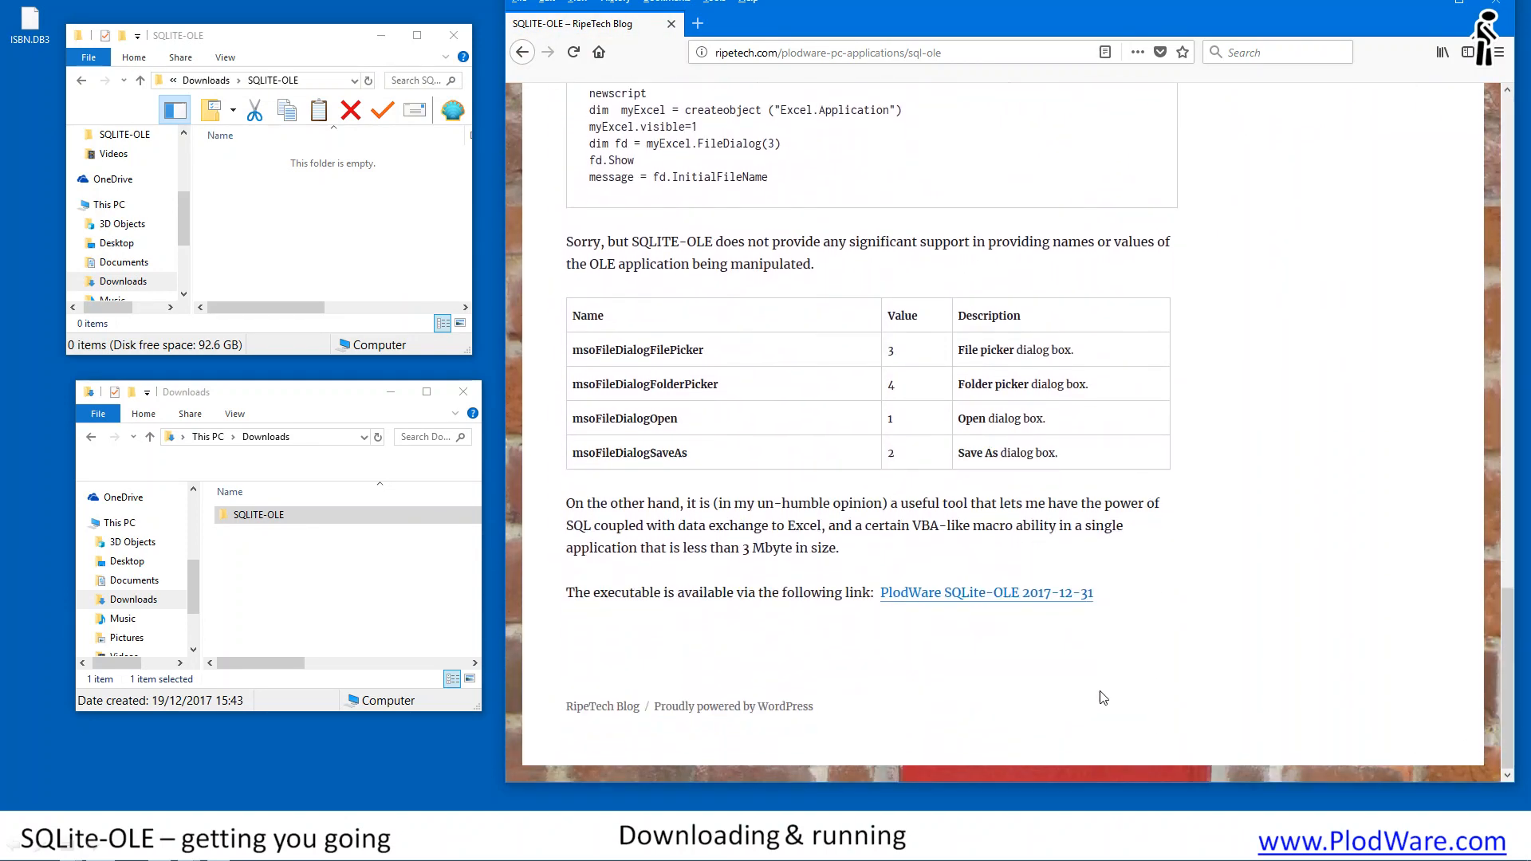
pyautogui.click(1038, 604)
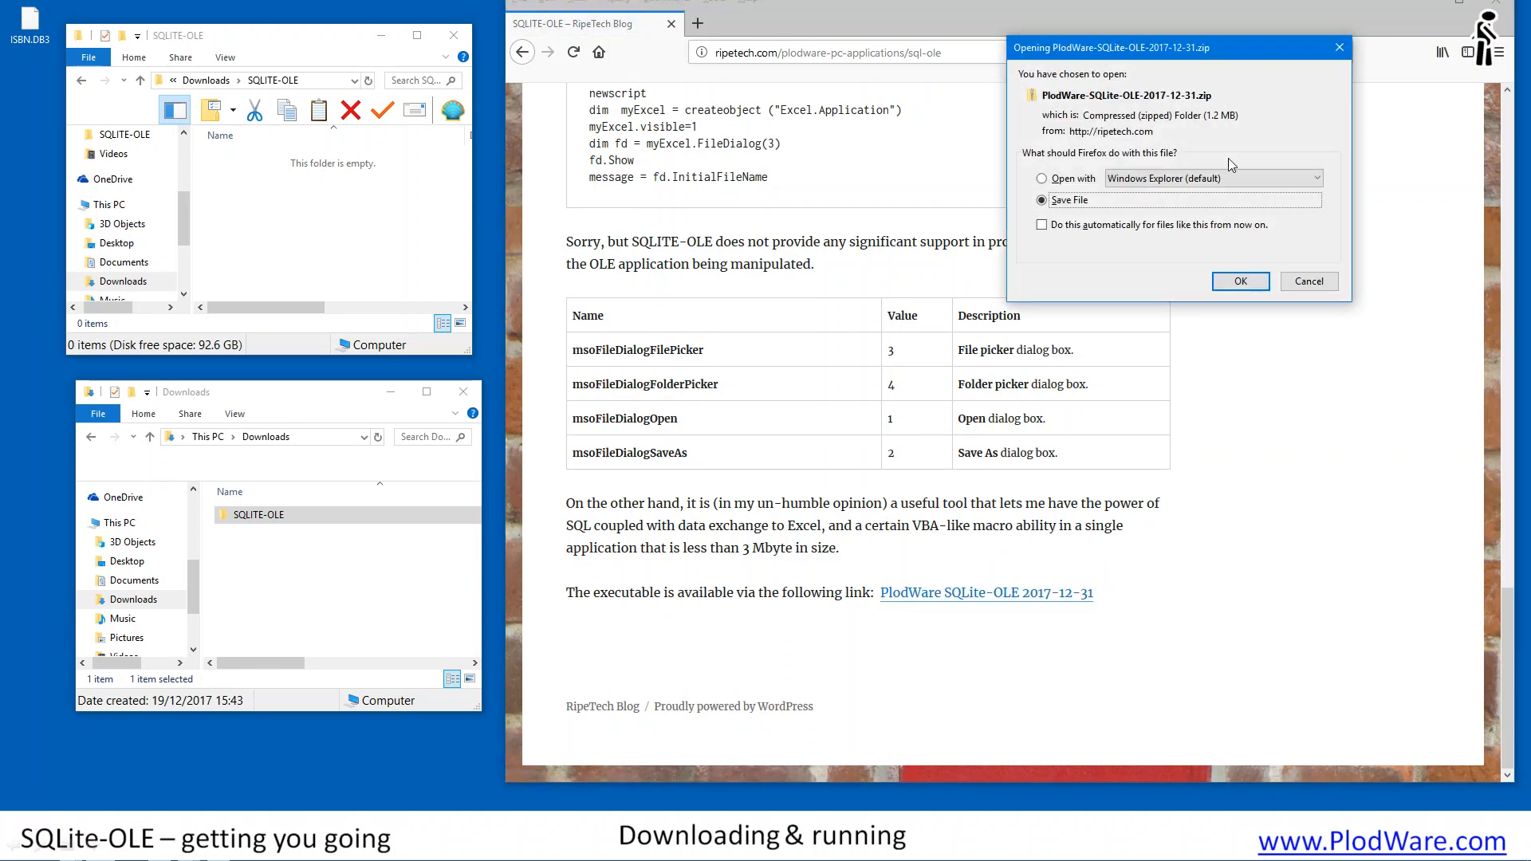
pyautogui.click(1242, 283)
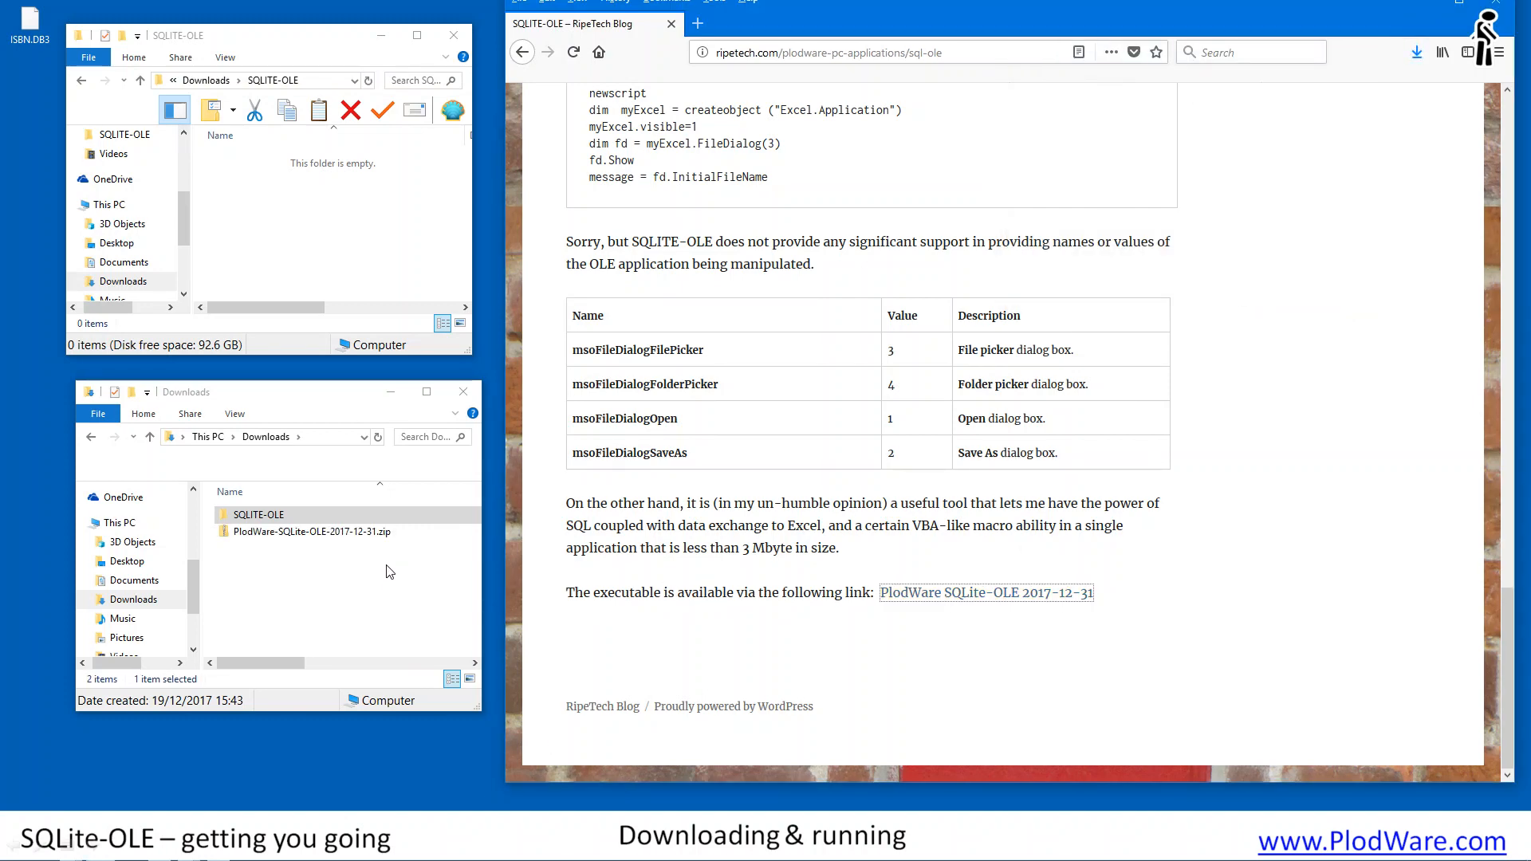
pyautogui.click(1502, 6)
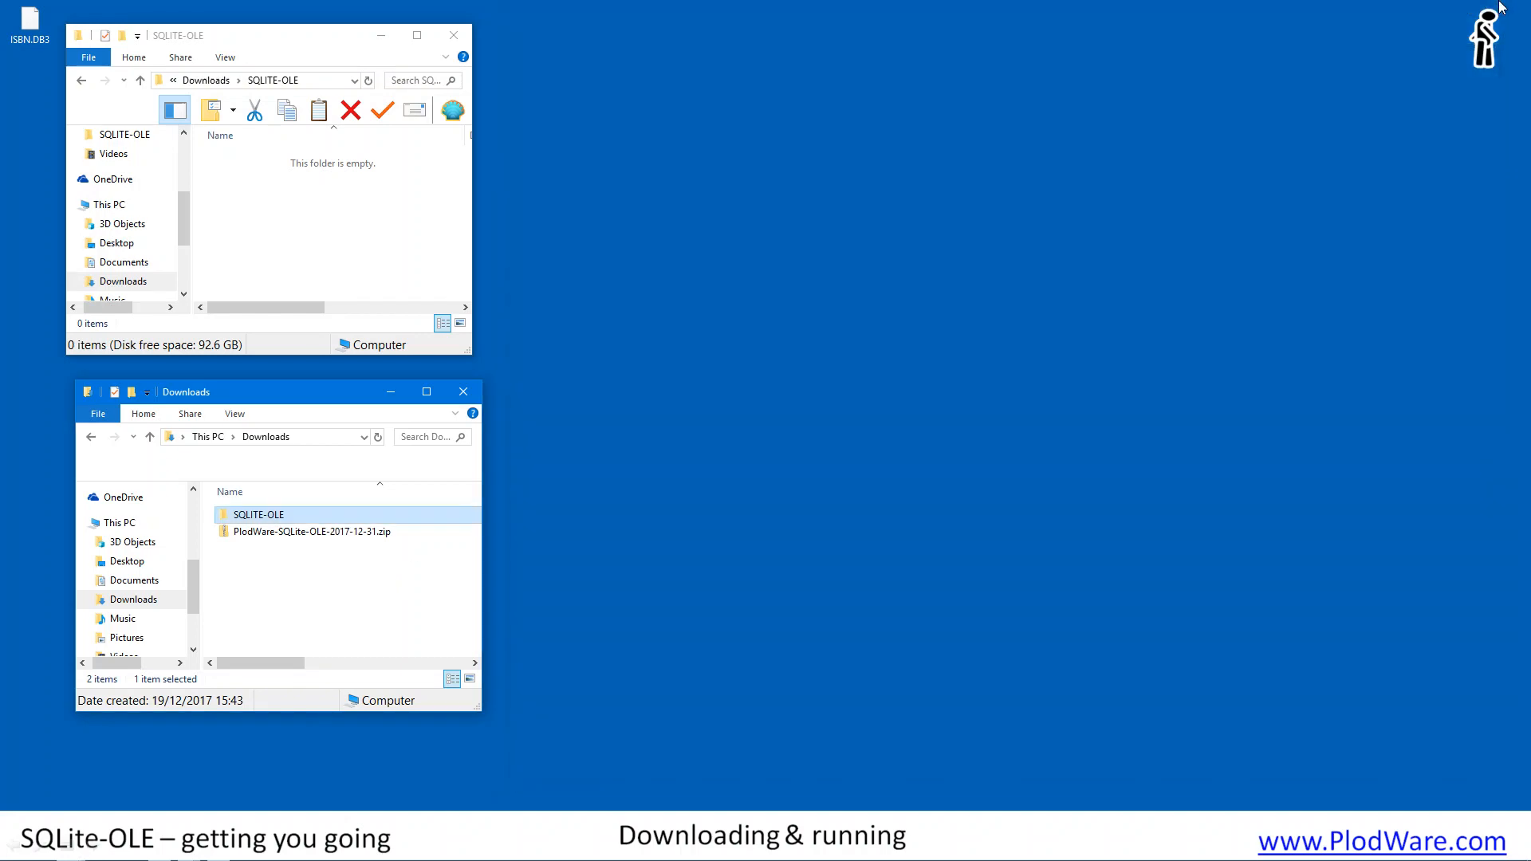
# Step: Copy PlodWare SQLite-OLE 2017-12-31.exe from the downloaded zip into the SQLITE-OLE folder and close the zip's window
pyautogui.doubleClick(343, 532)
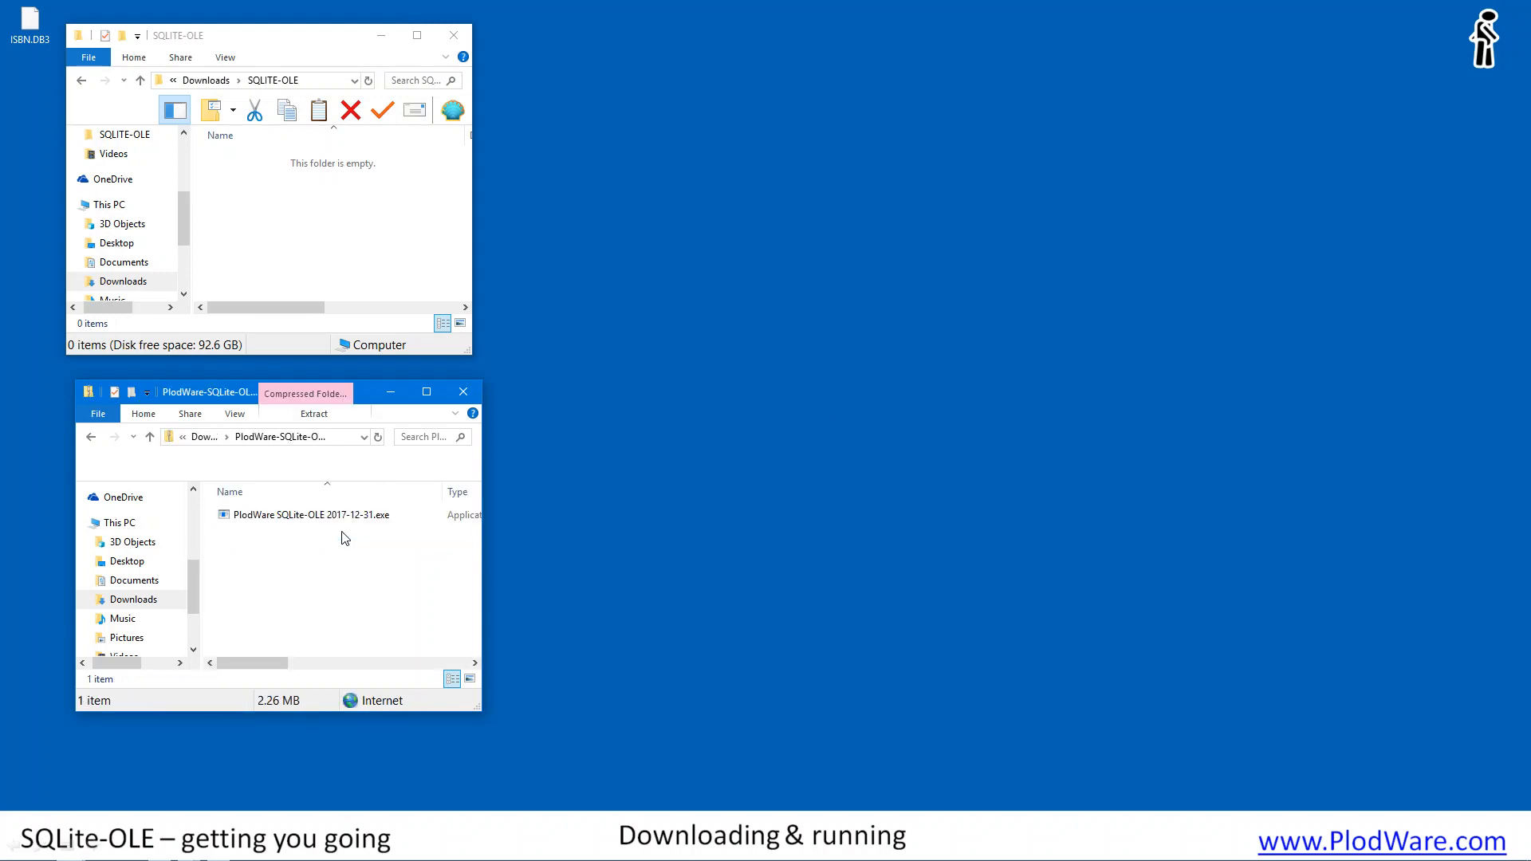
pyautogui.moveTo(344, 517); pyautogui.dragTo(297, 257)
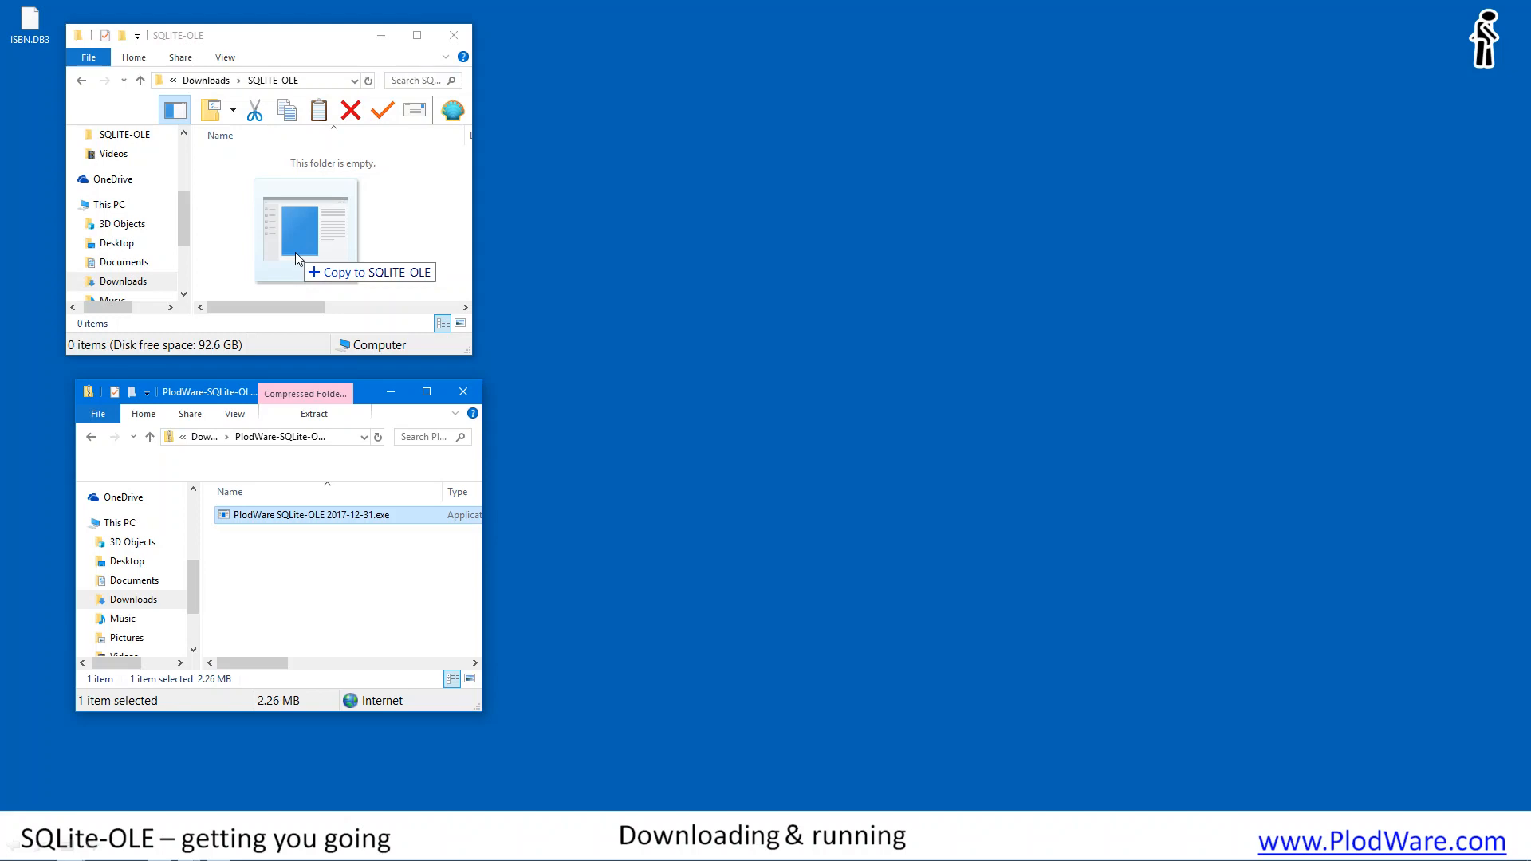
pyautogui.moveTo(295, 252); pyautogui.dragTo(297, 256)
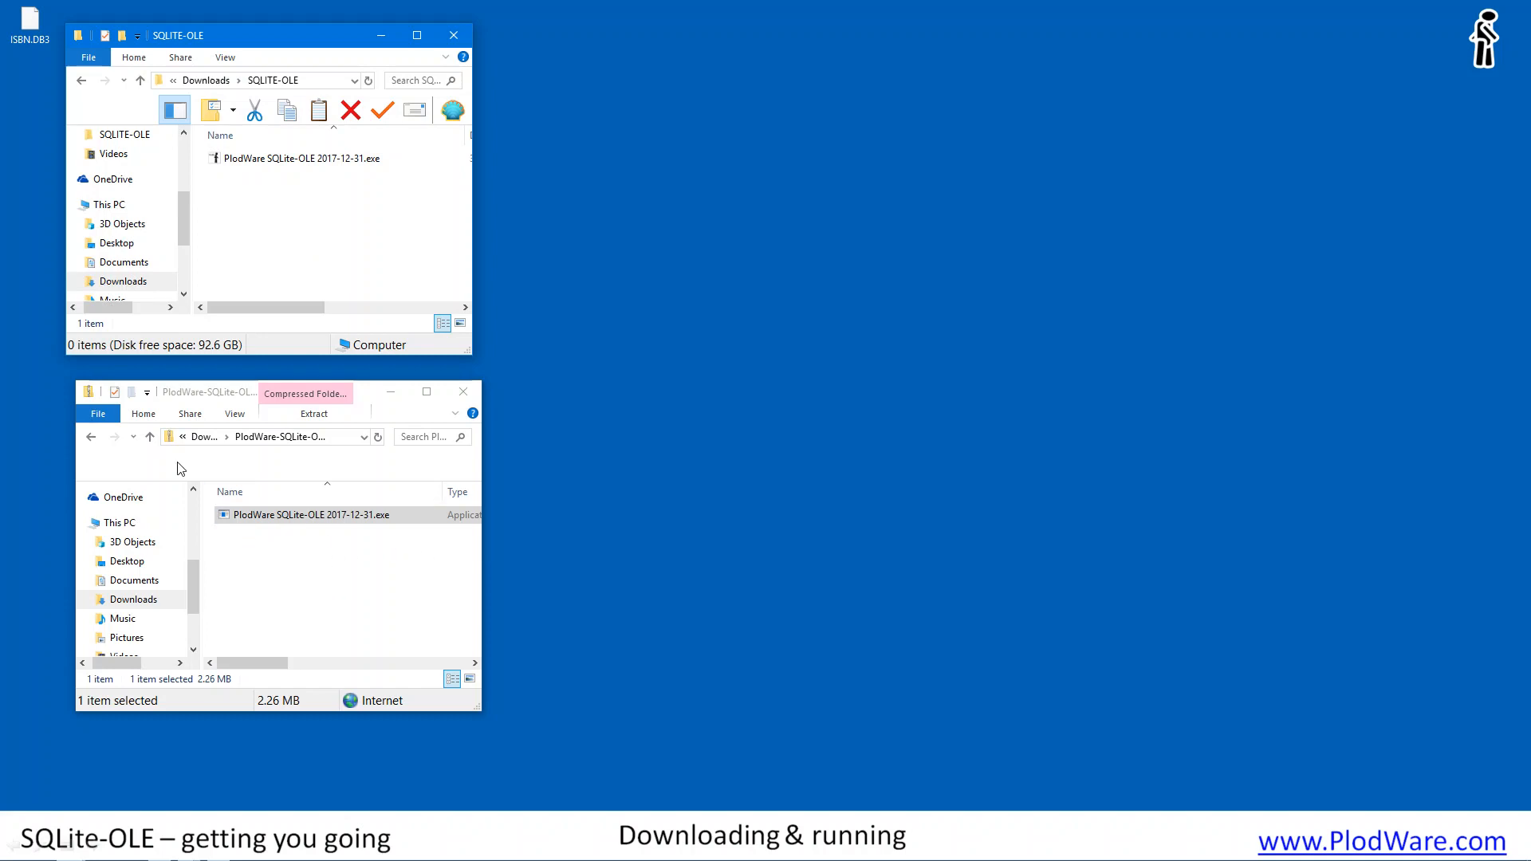
pyautogui.click(308, 585)
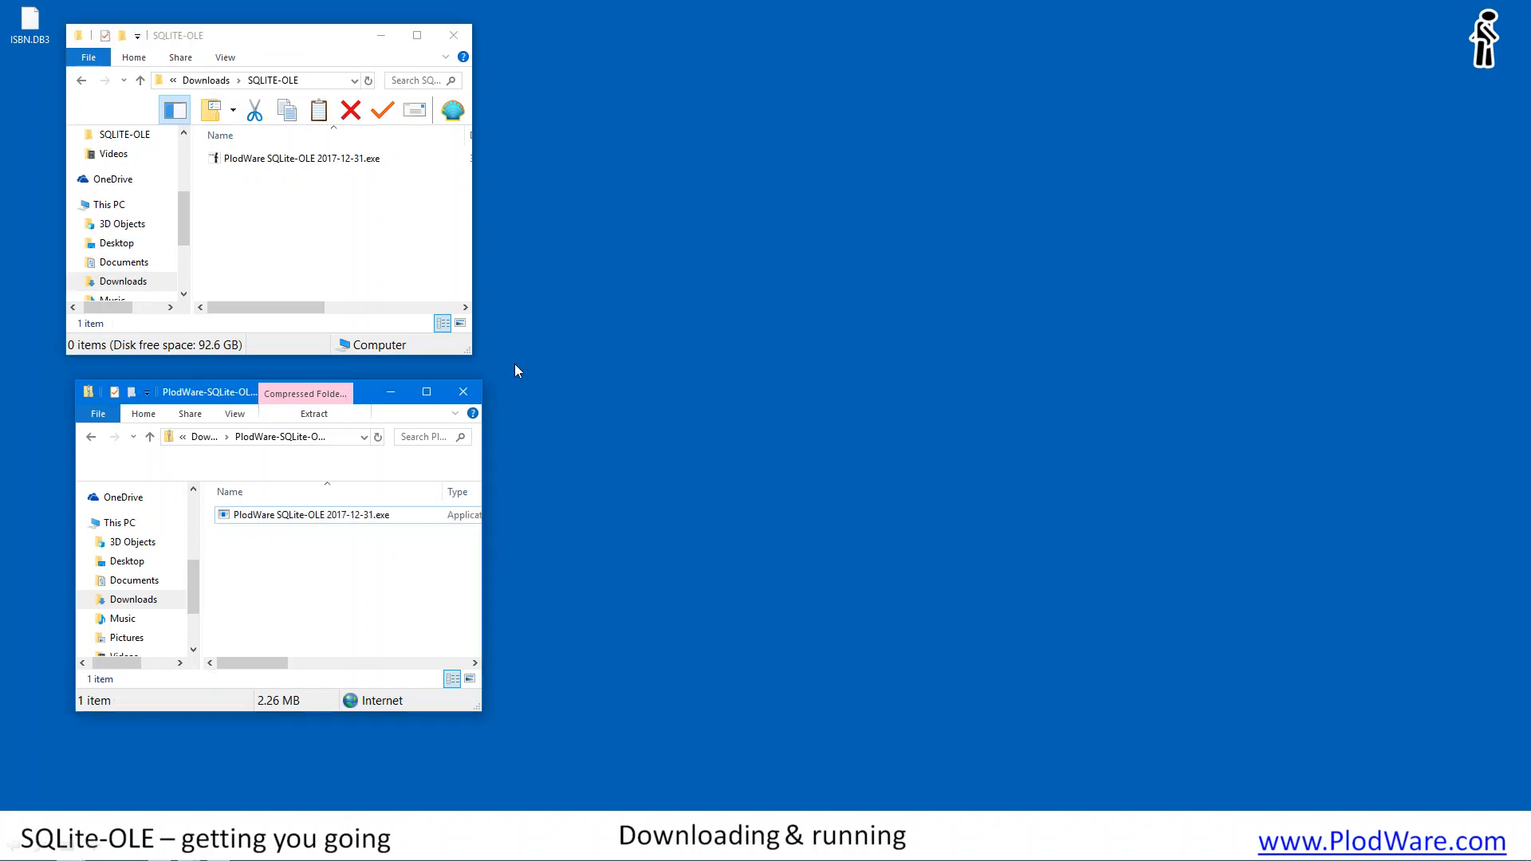
pyautogui.click(465, 393)
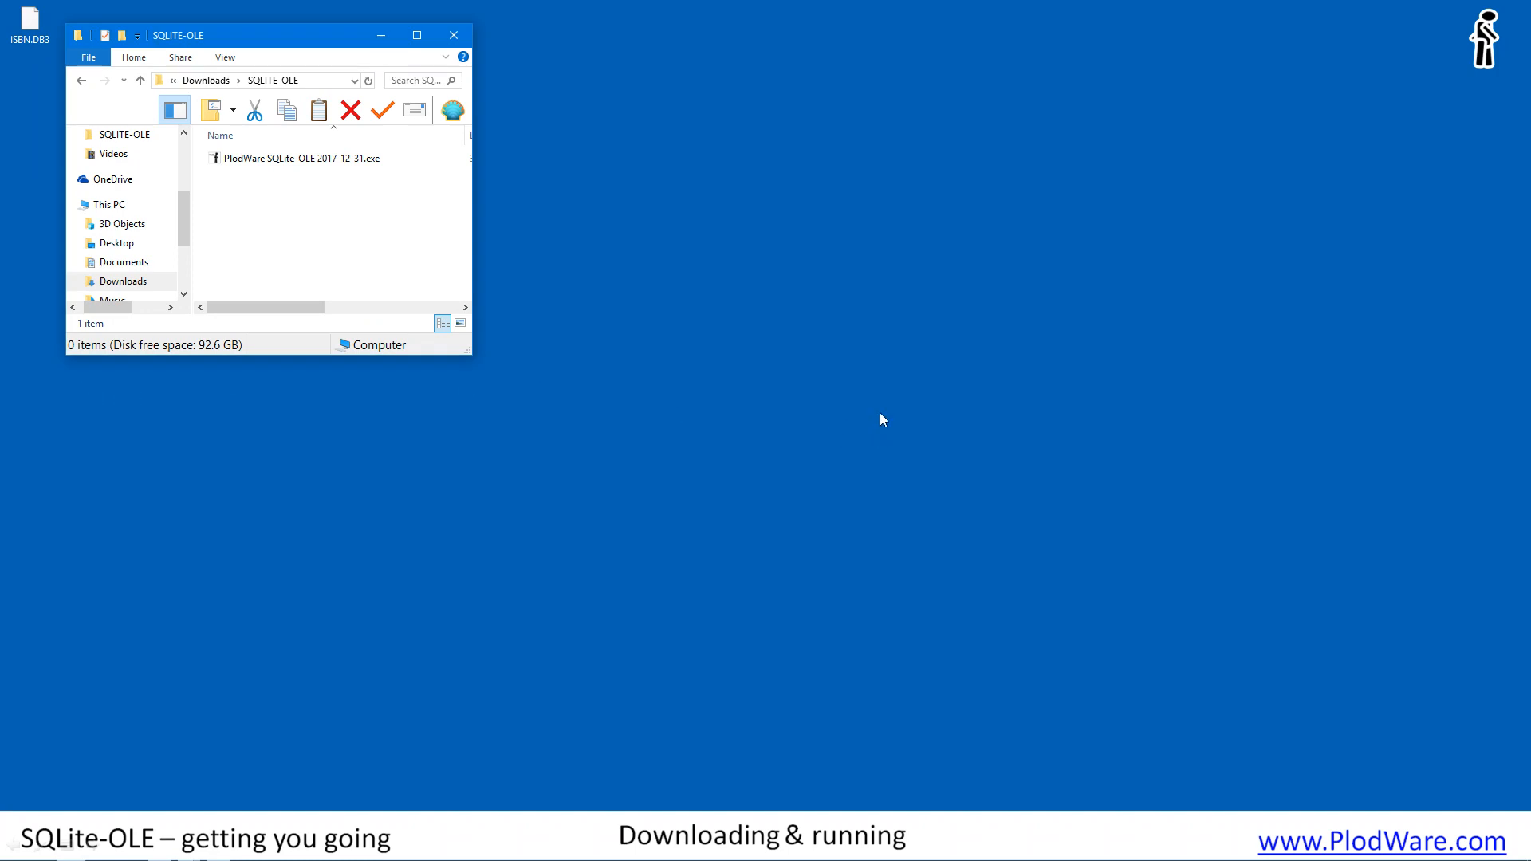
# Step: Run the copied PlodWare SQLite-OLE 2017-12-31.exe, allowing it past the security warning, and look over its database file commands
pyautogui.doubleClick(271, 159)
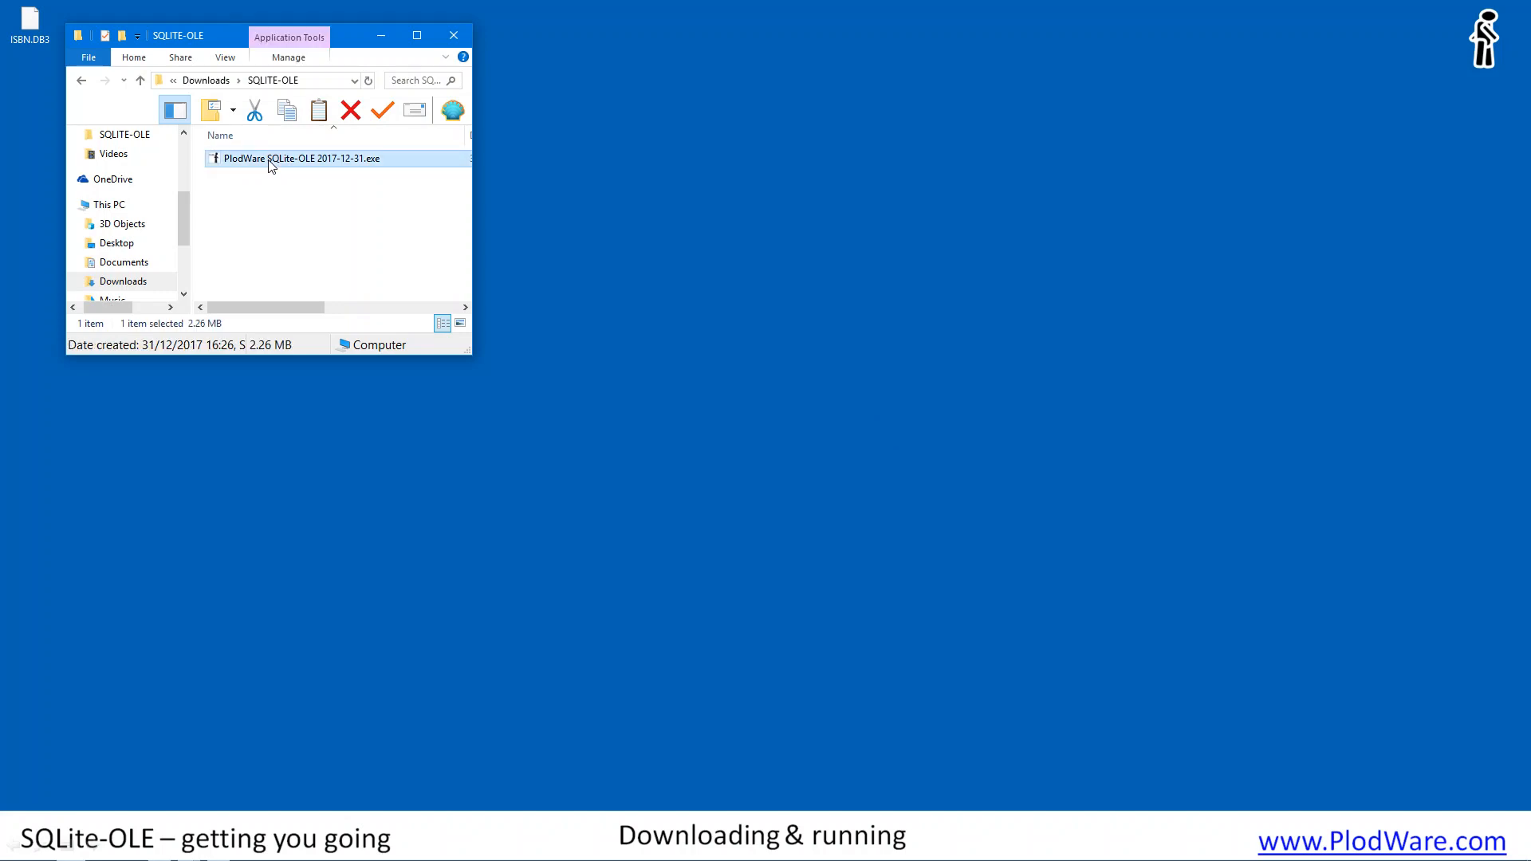
pyautogui.click(818, 444)
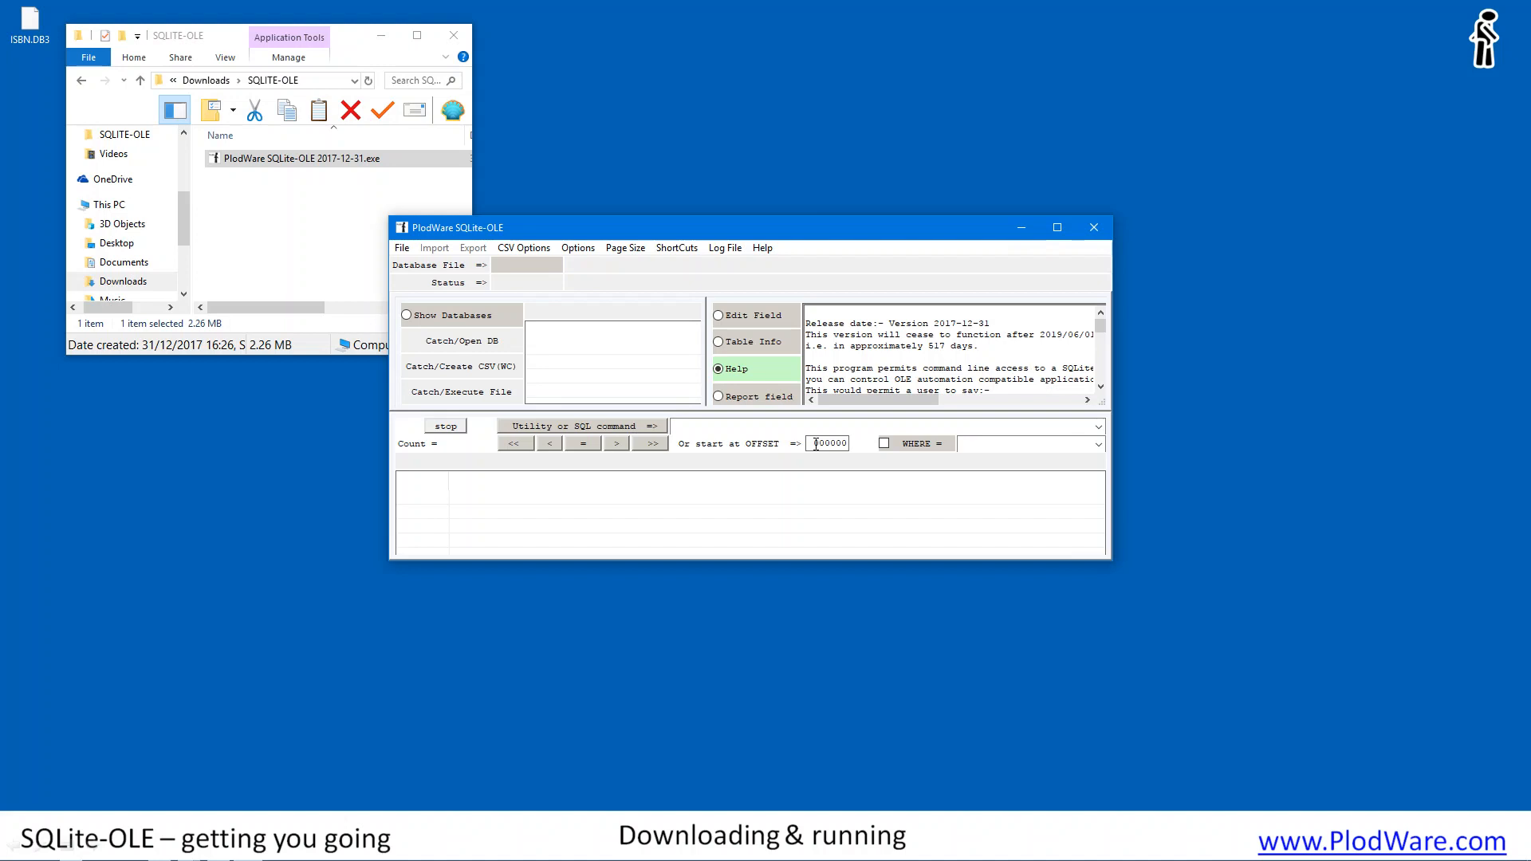
pyautogui.click(407, 253)
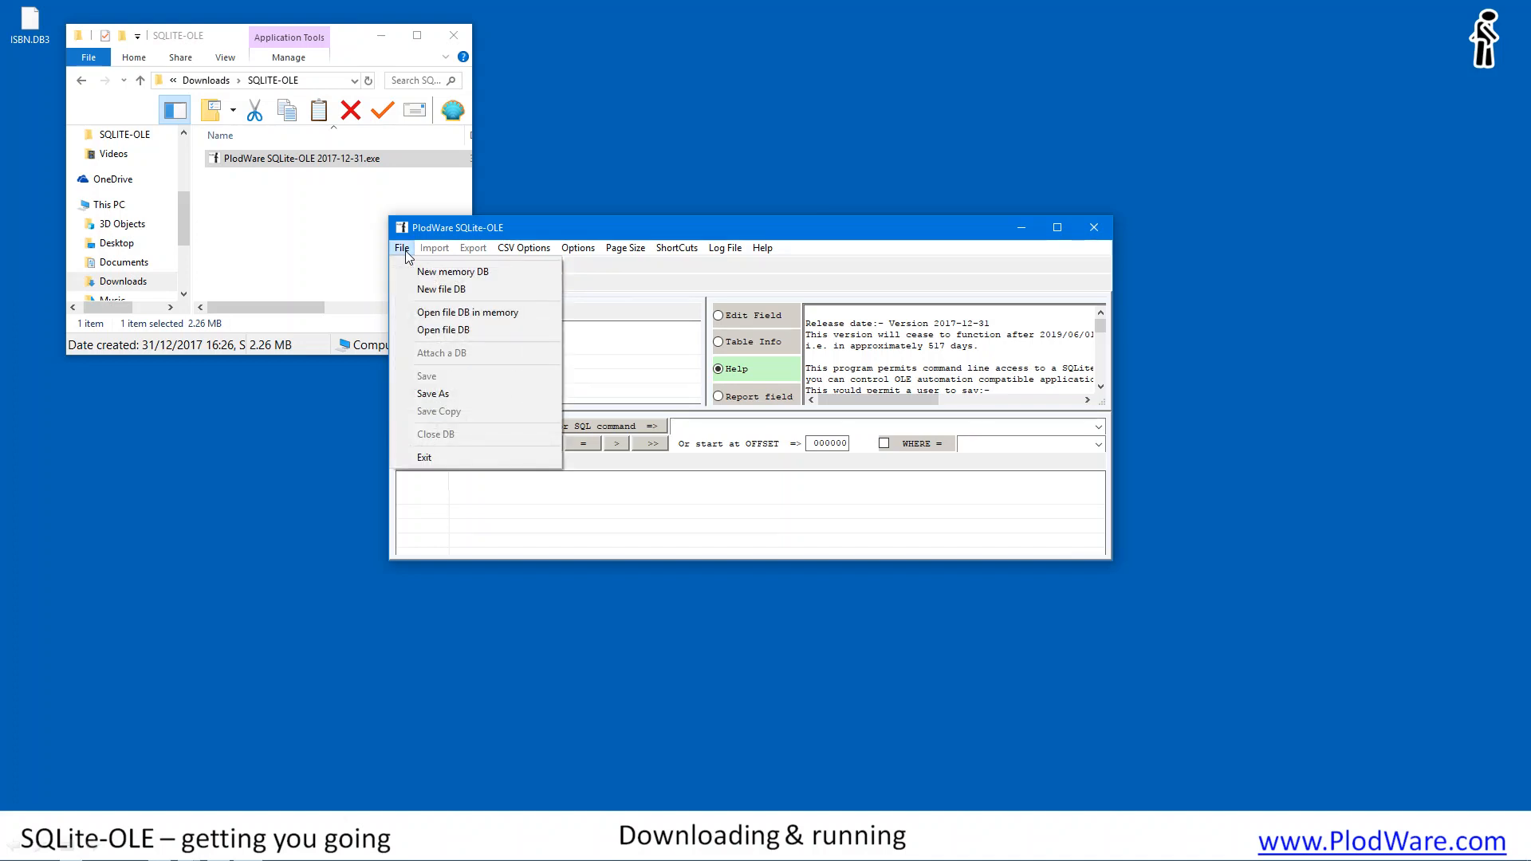
pyautogui.click(518, 227)
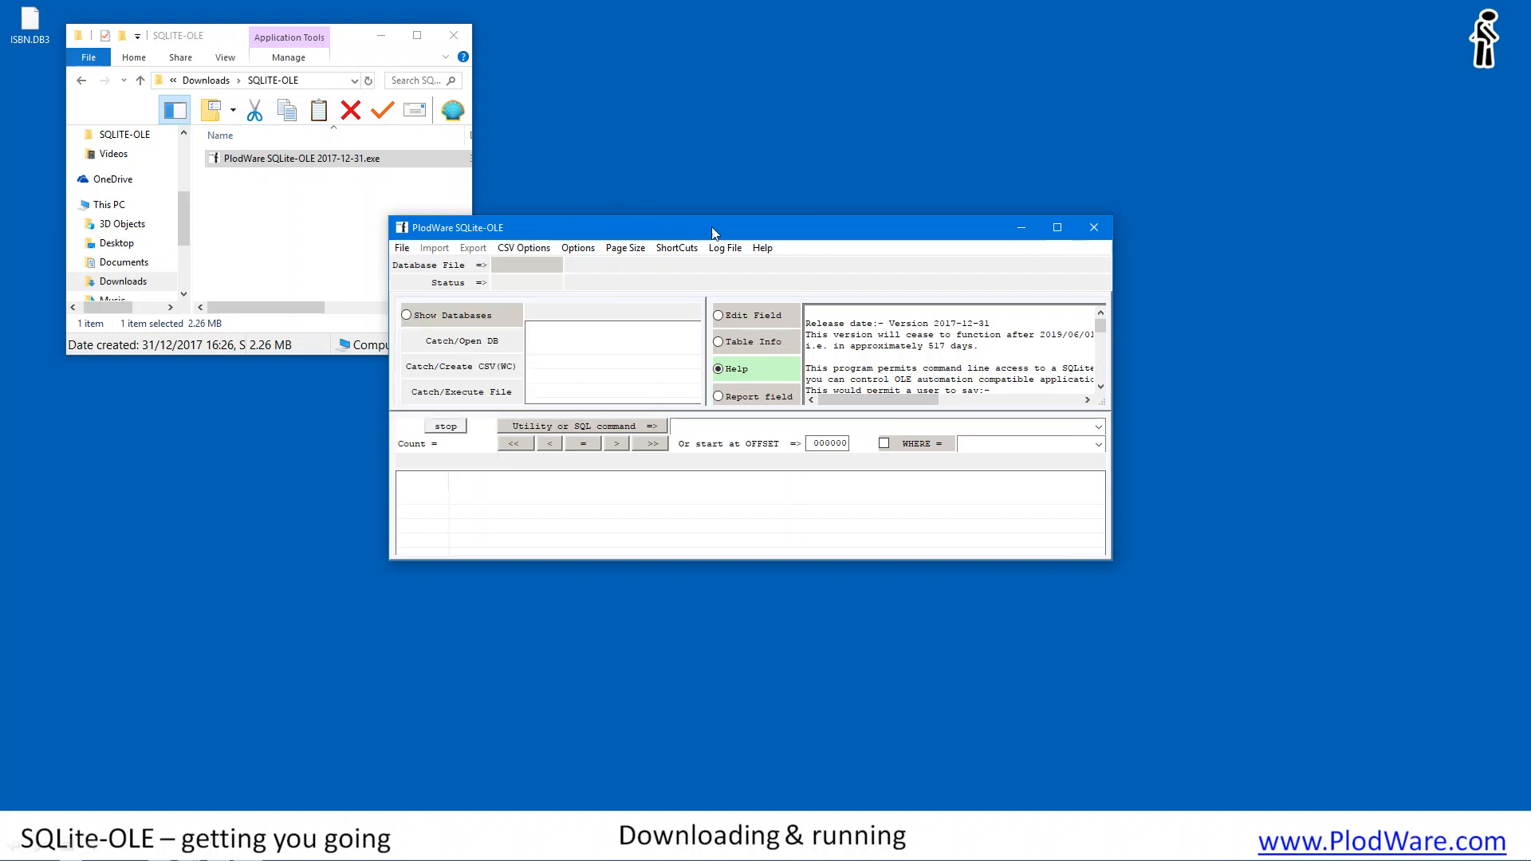
# Step: Enlarge the SQLite-OLE window, make its help text area taller, and place the window beside the SQLITE-OLE folder
pyautogui.moveTo(716, 232); pyautogui.dragTo(621, 76)
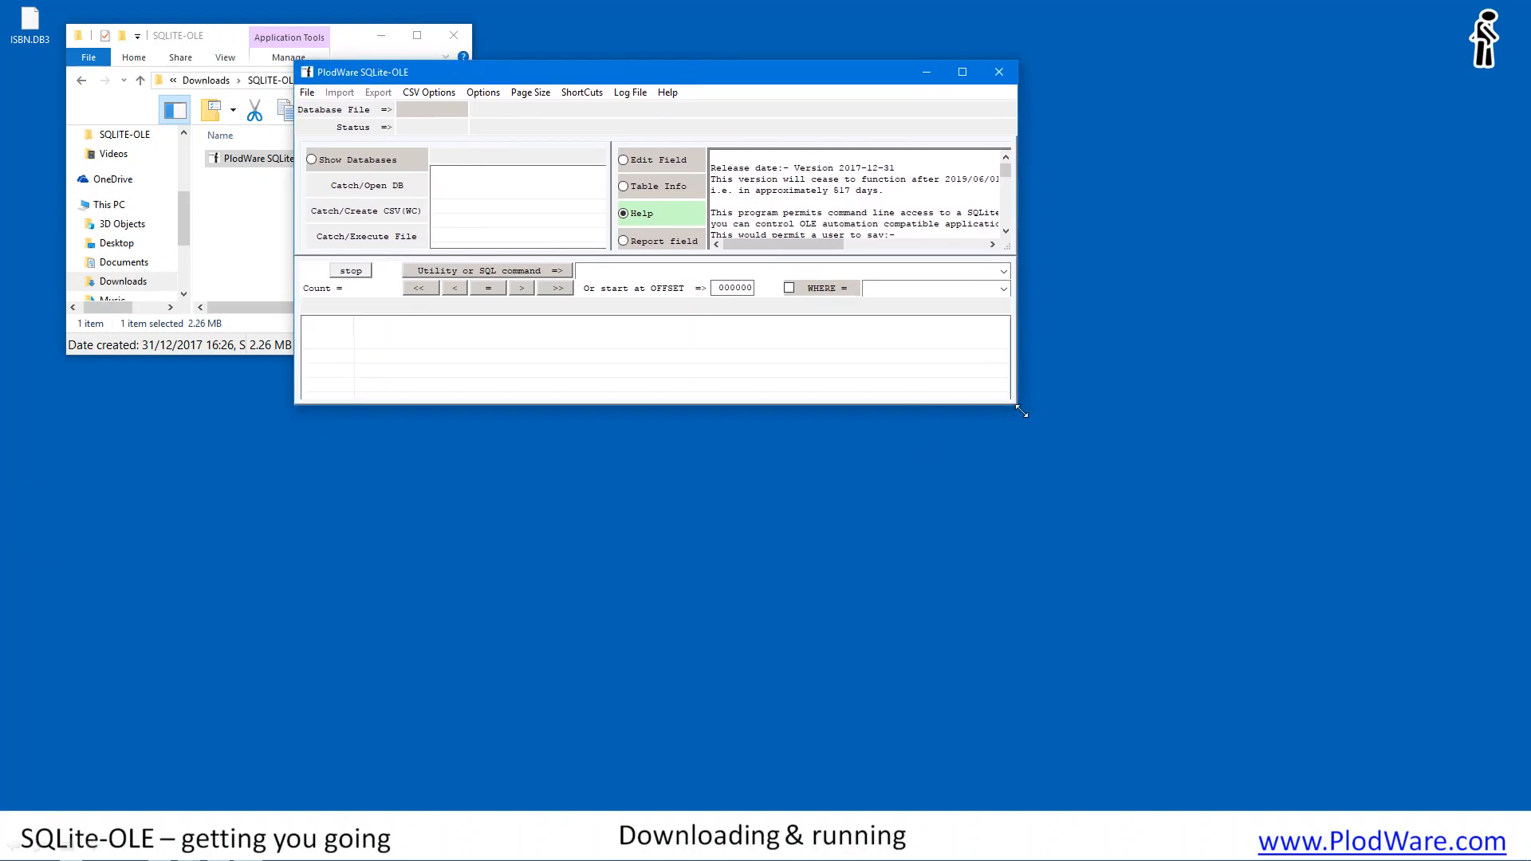
pyautogui.moveTo(1022, 413); pyautogui.dragTo(1260, 660)
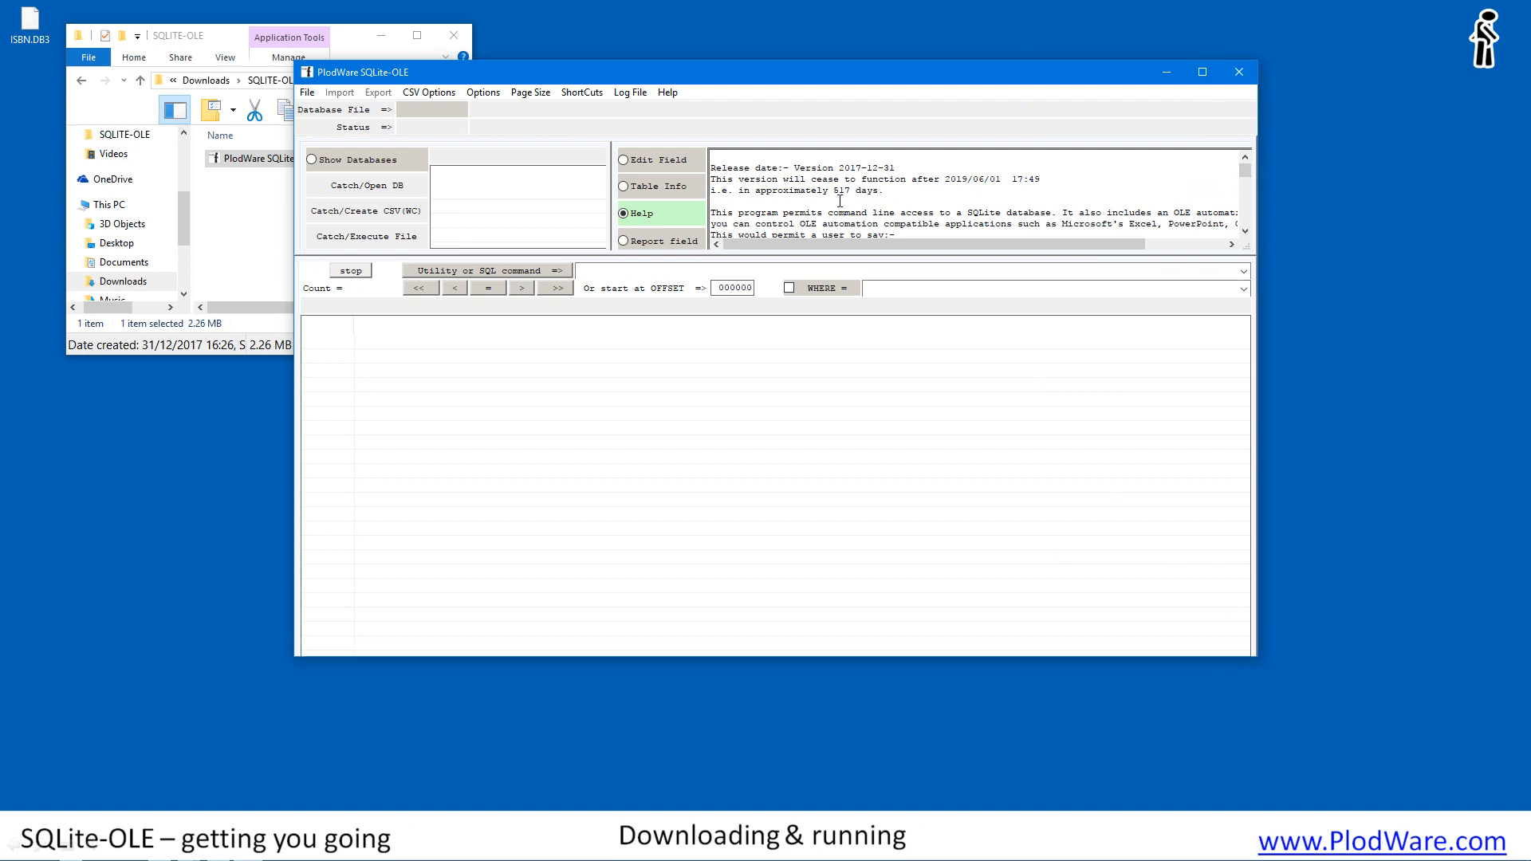
pyautogui.moveTo(850, 255); pyautogui.dragTo(850, 295)
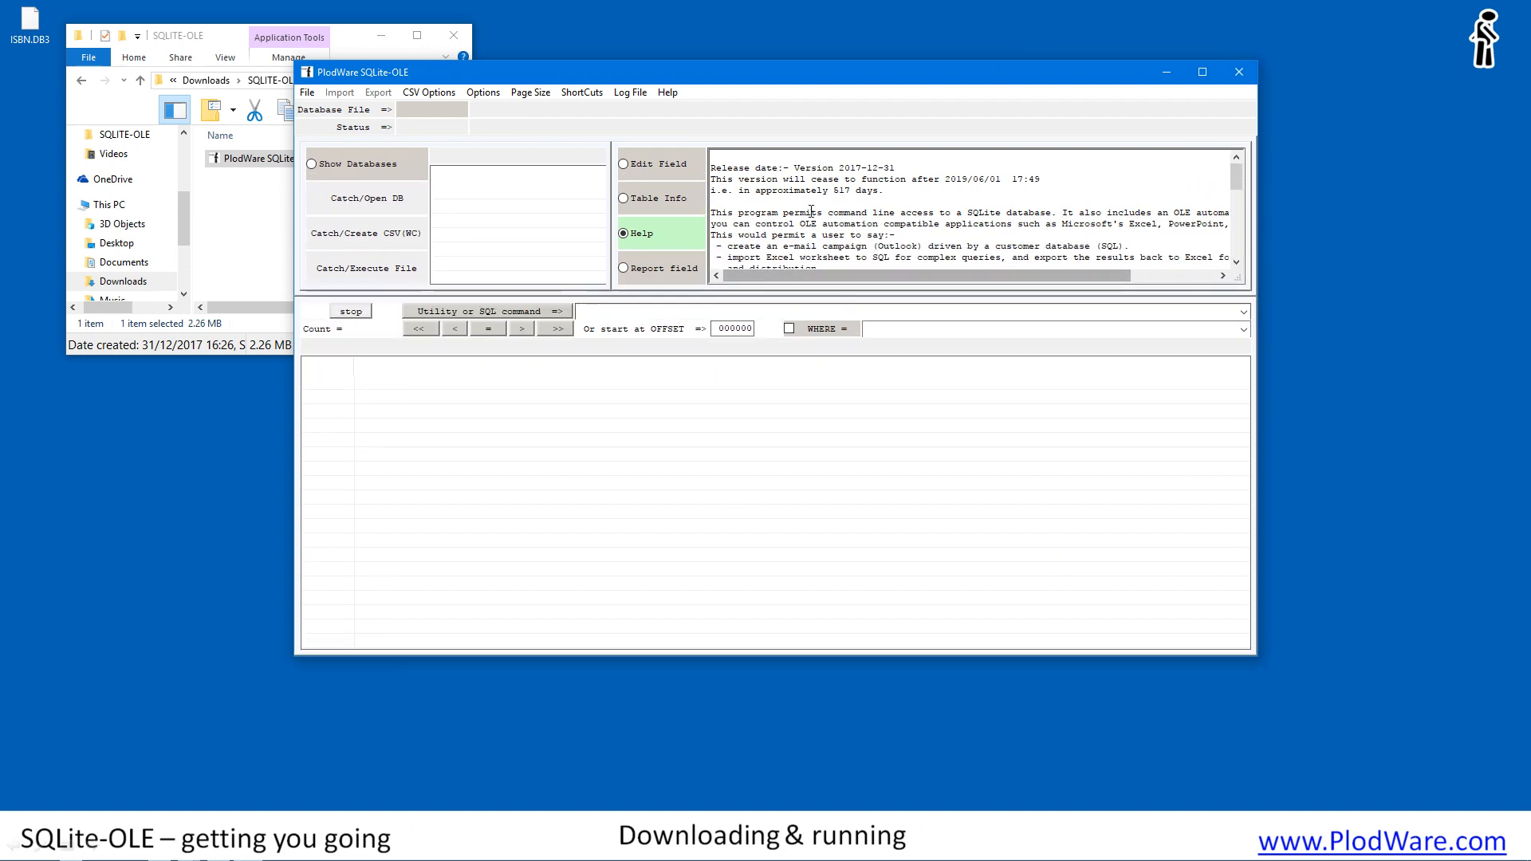
pyautogui.click(848, 213)
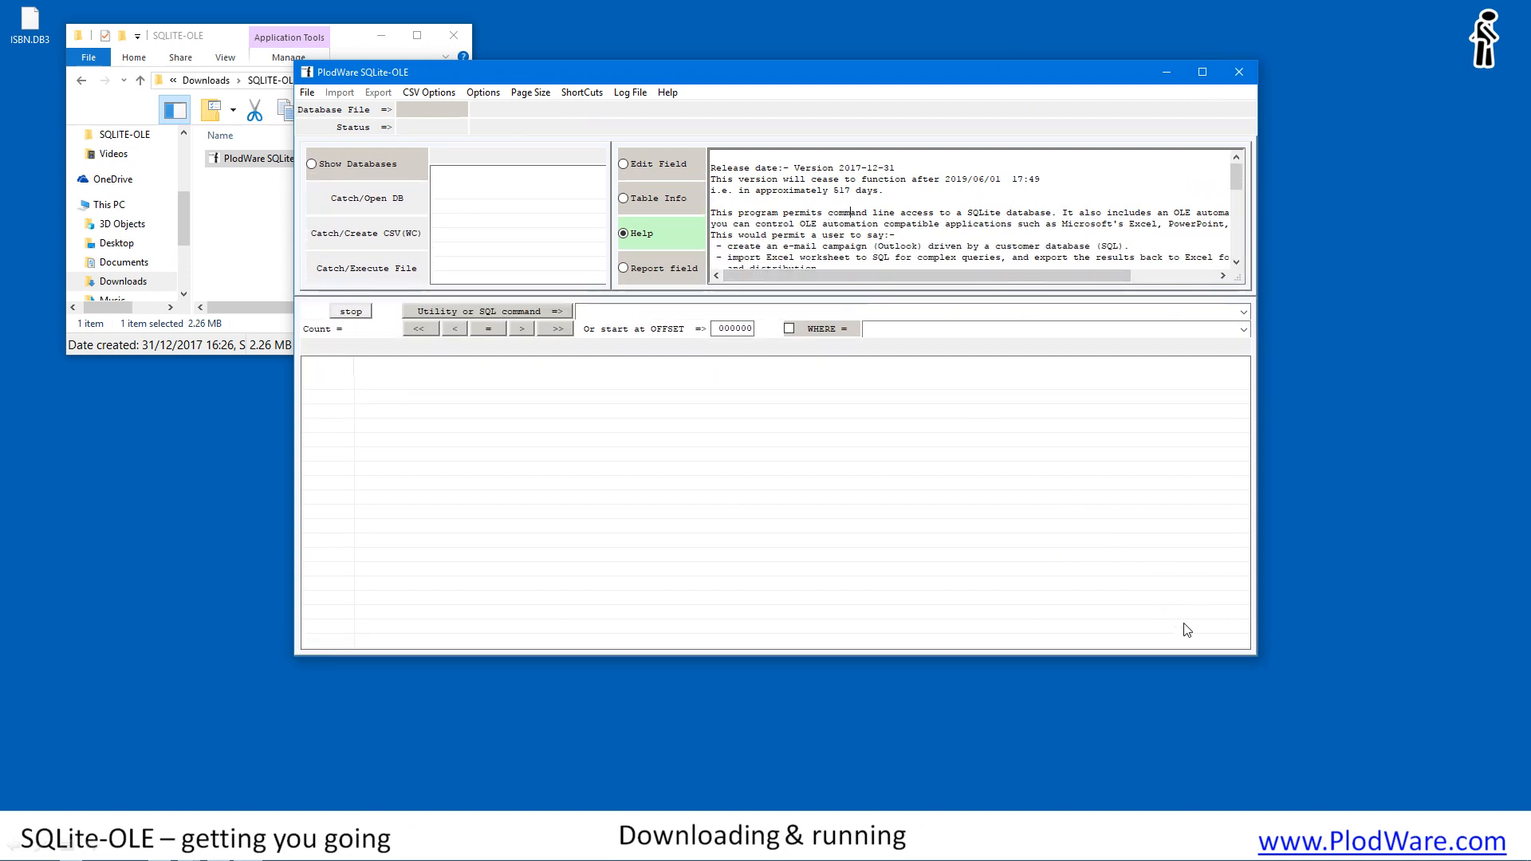
pyautogui.moveTo(1249, 654); pyautogui.dragTo(1220, 529)
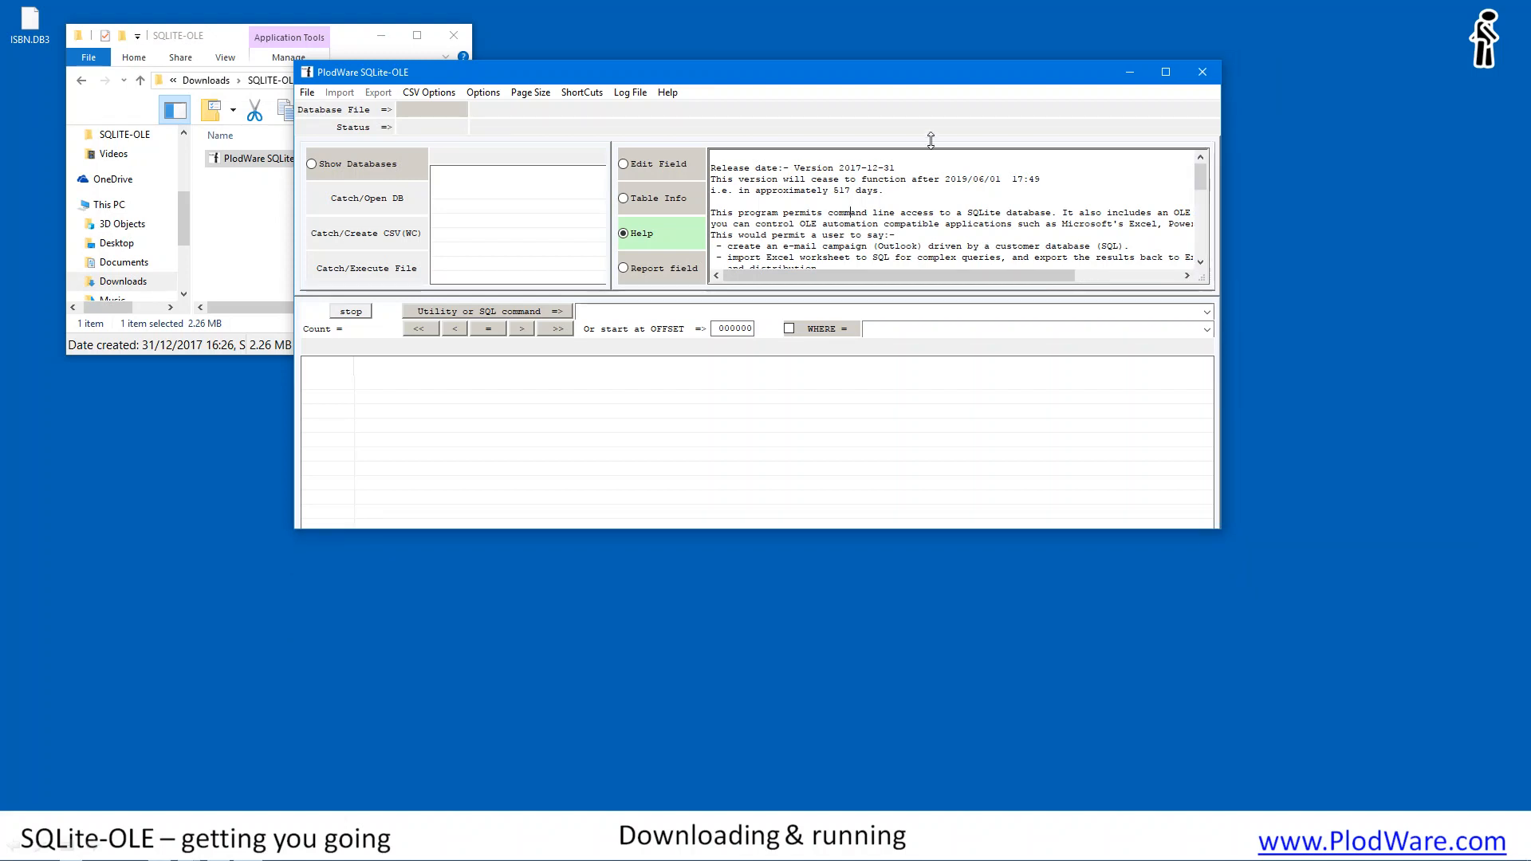
pyautogui.moveTo(901, 88); pyautogui.dragTo(1082, 37)
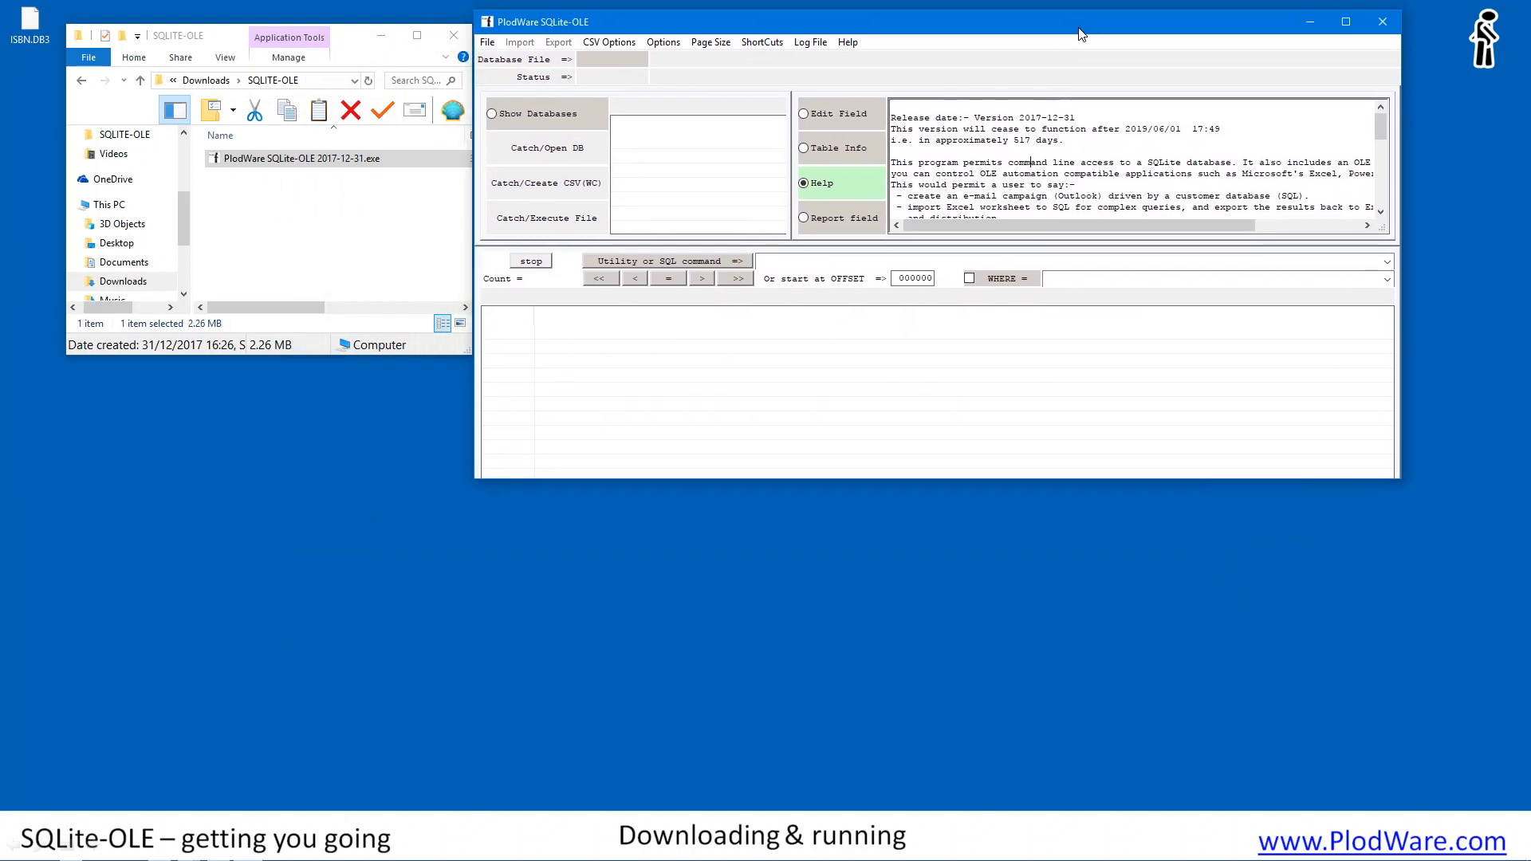
pyautogui.press('Right')
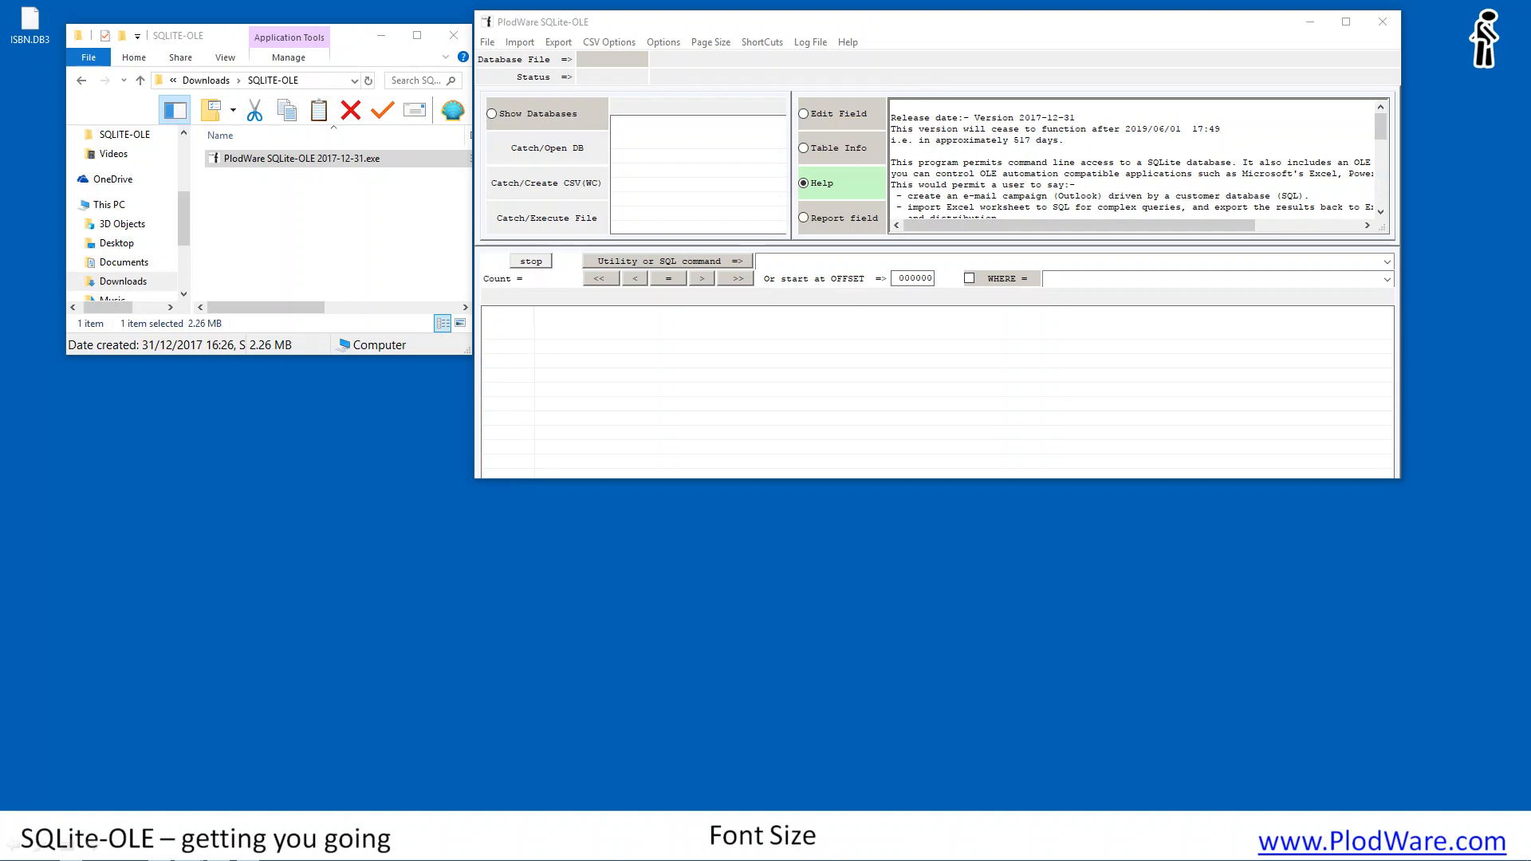
pyautogui.click(385, 270)
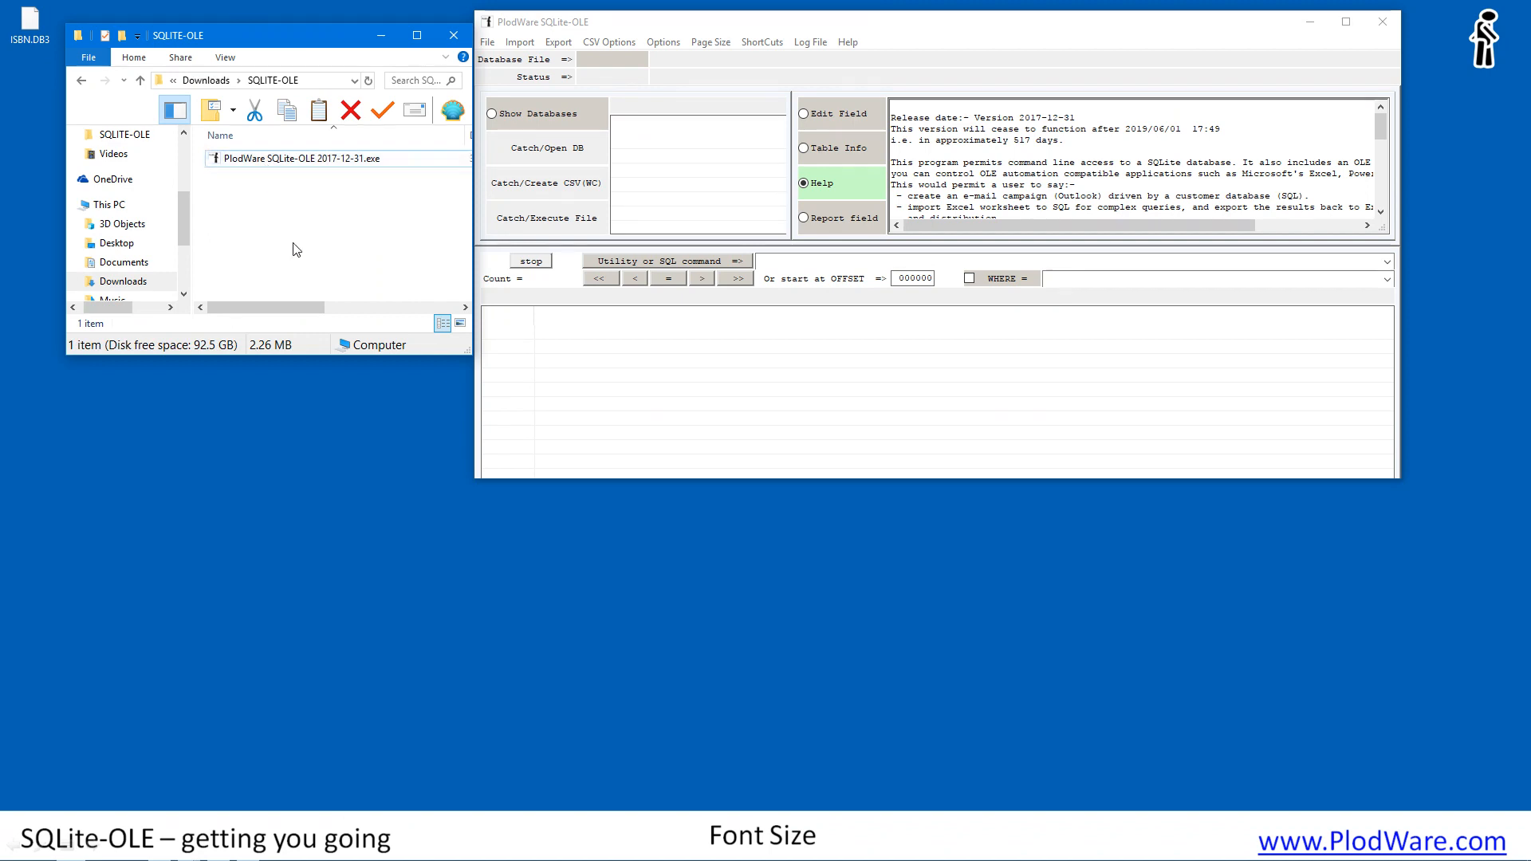
pyautogui.rightClick(256, 161)
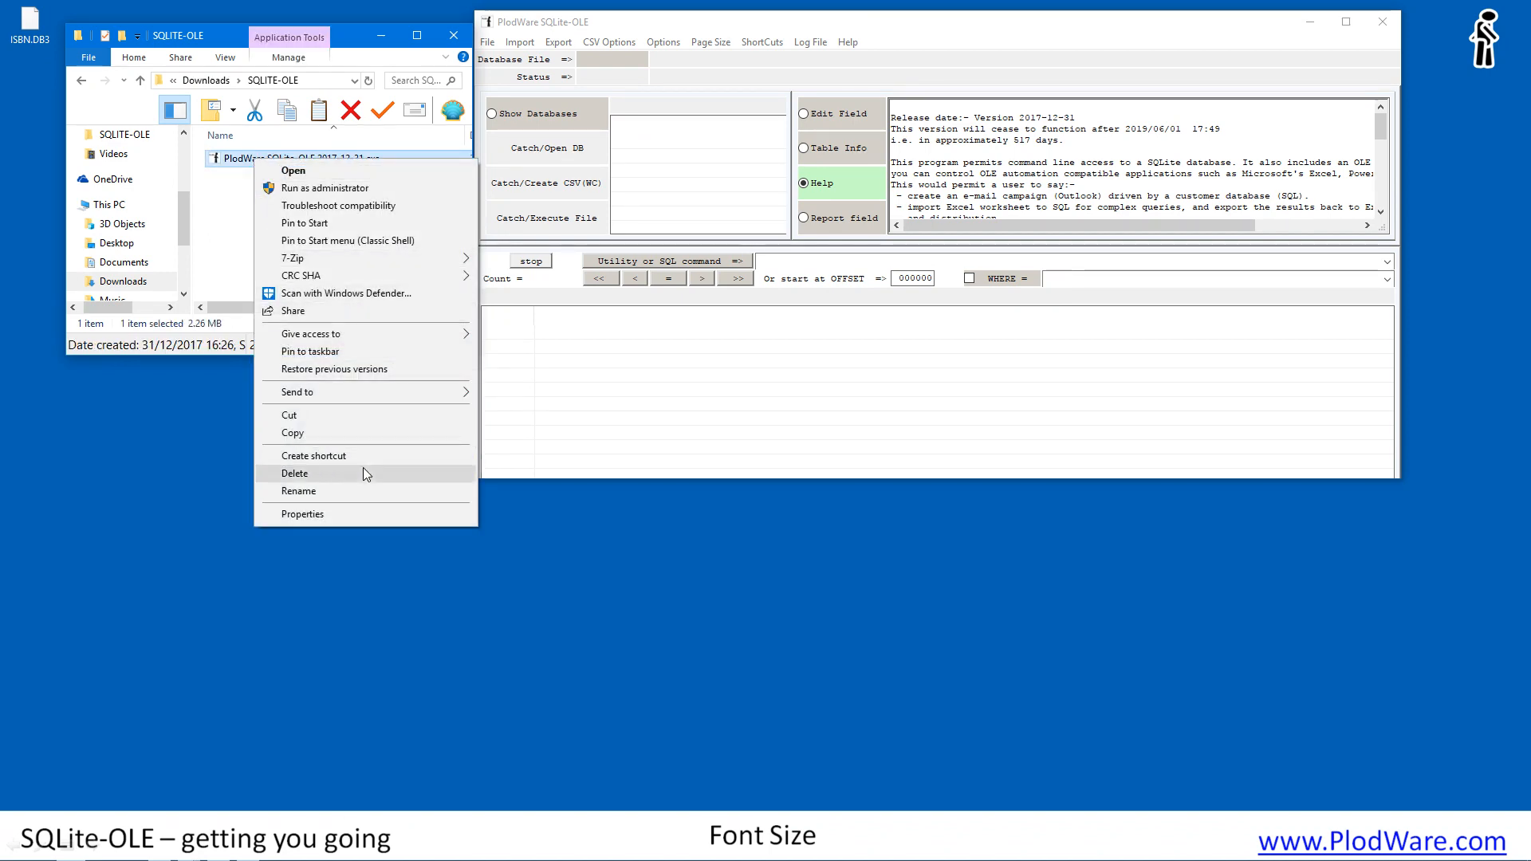
pyautogui.click(316, 520)
pyautogui.click(504, 141)
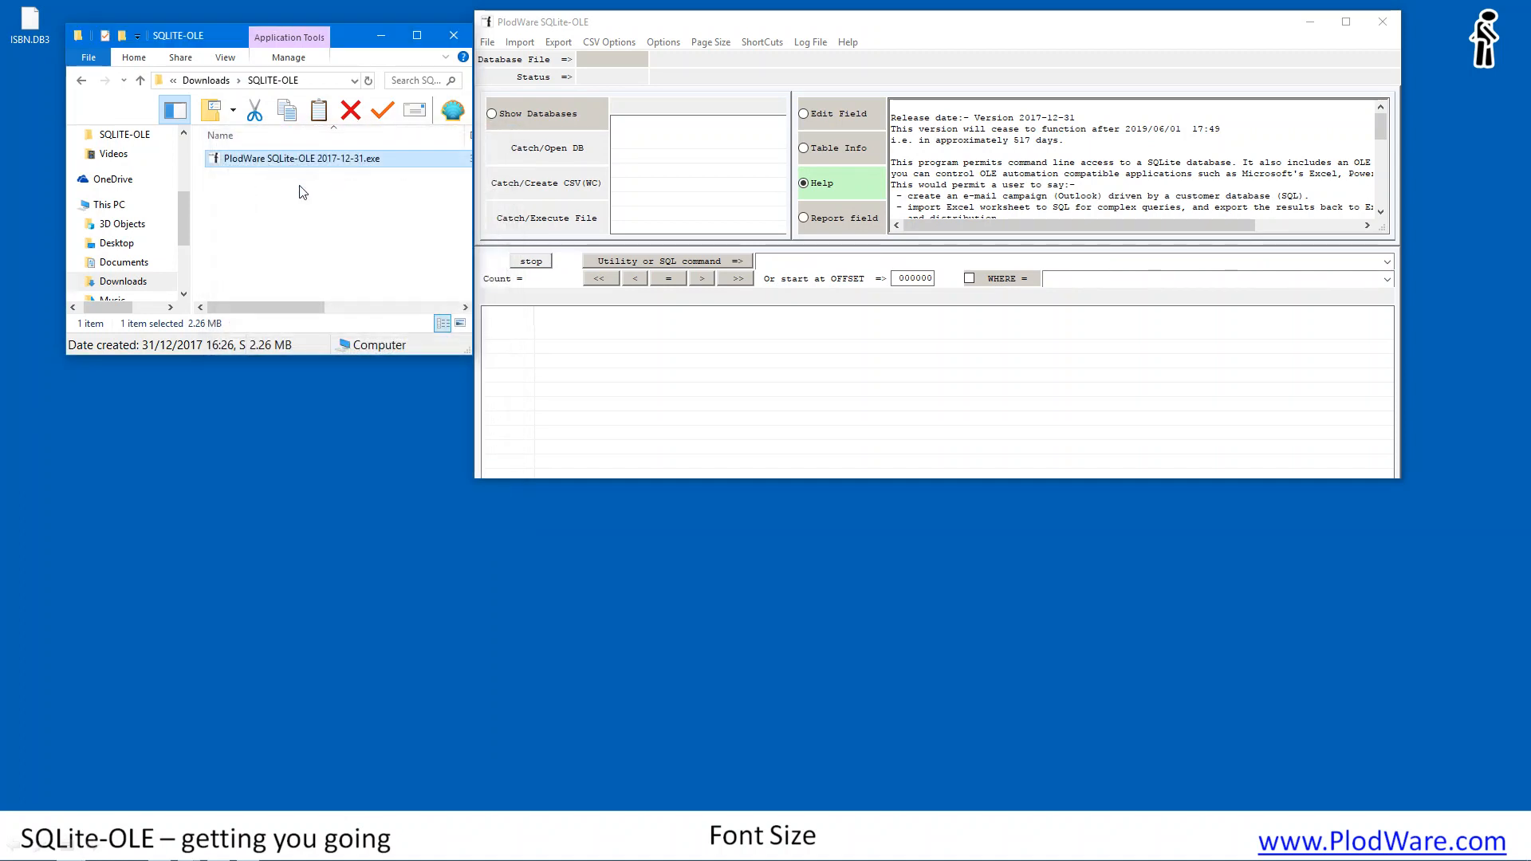
# Step: Create a shortcut to PlodWare SQLite-OLE 2017-12-31.exe in the same folder and append \FFFF after the closing quote of its target
pyautogui.rightClick(266, 162)
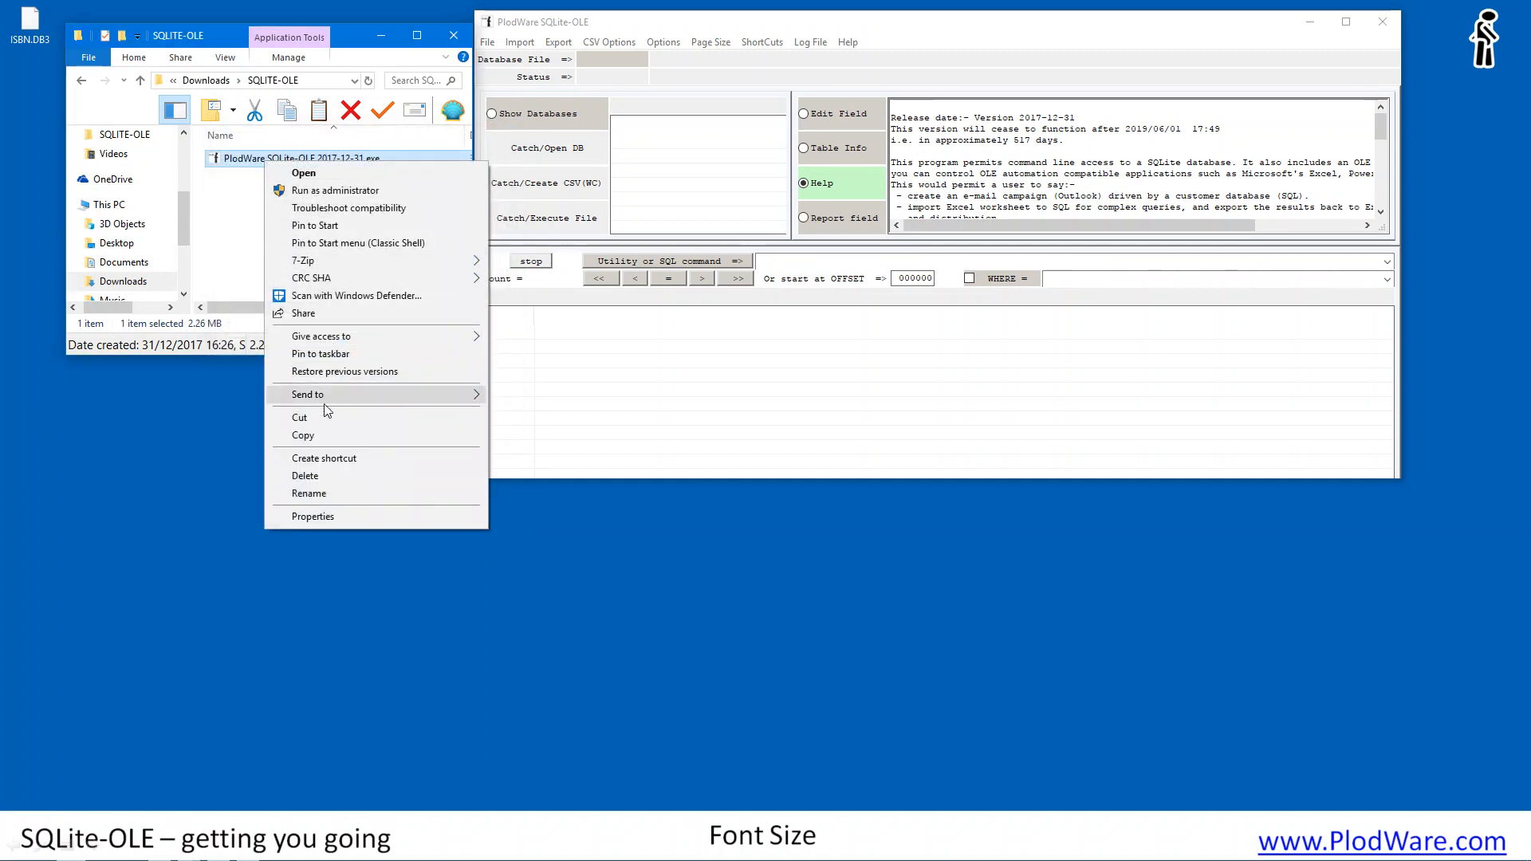
pyautogui.click(323, 460)
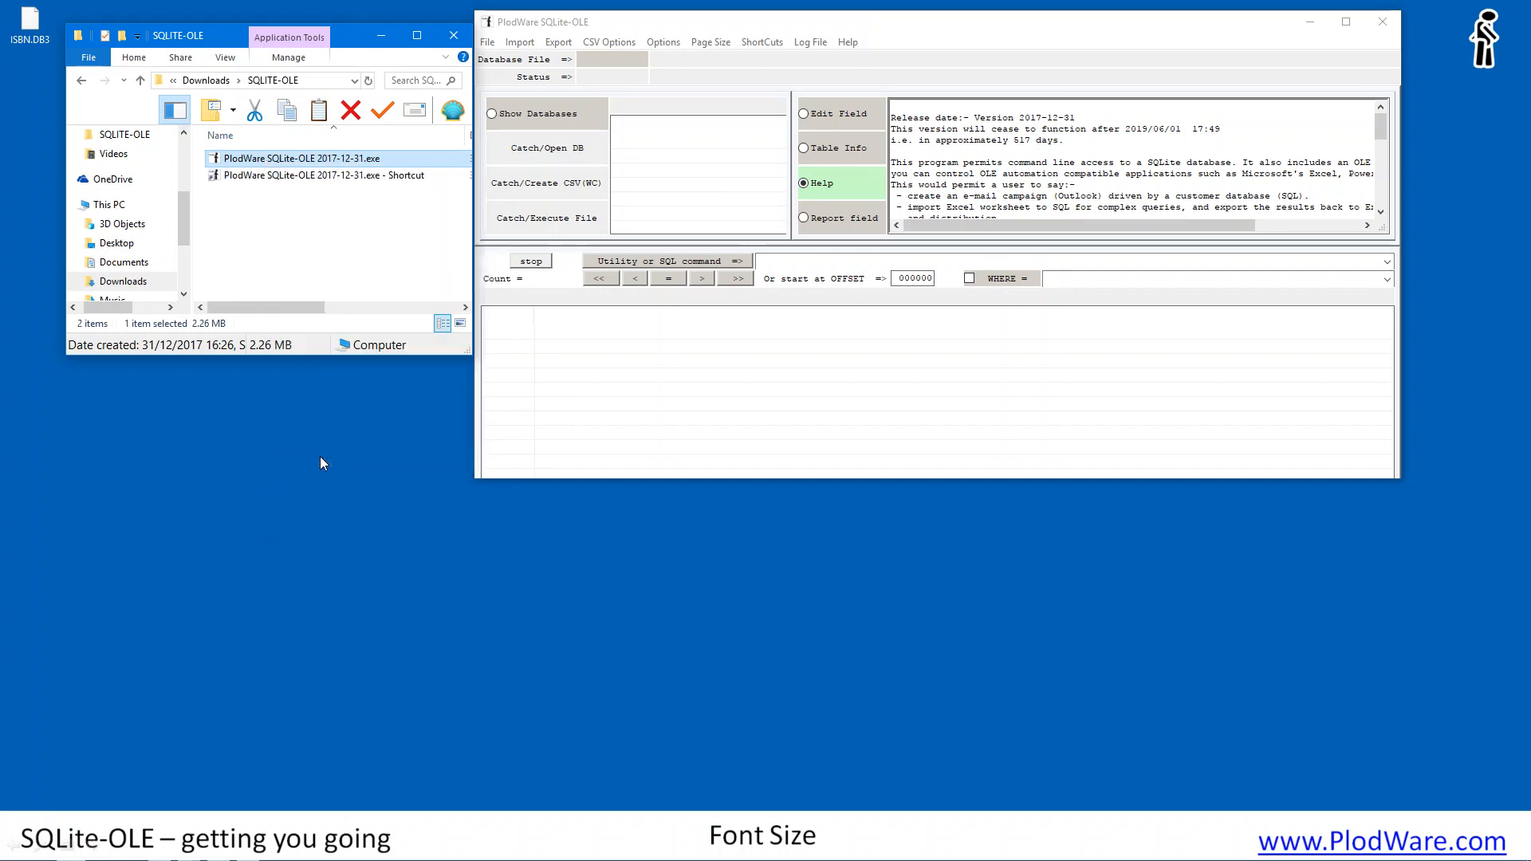
pyautogui.click(307, 177)
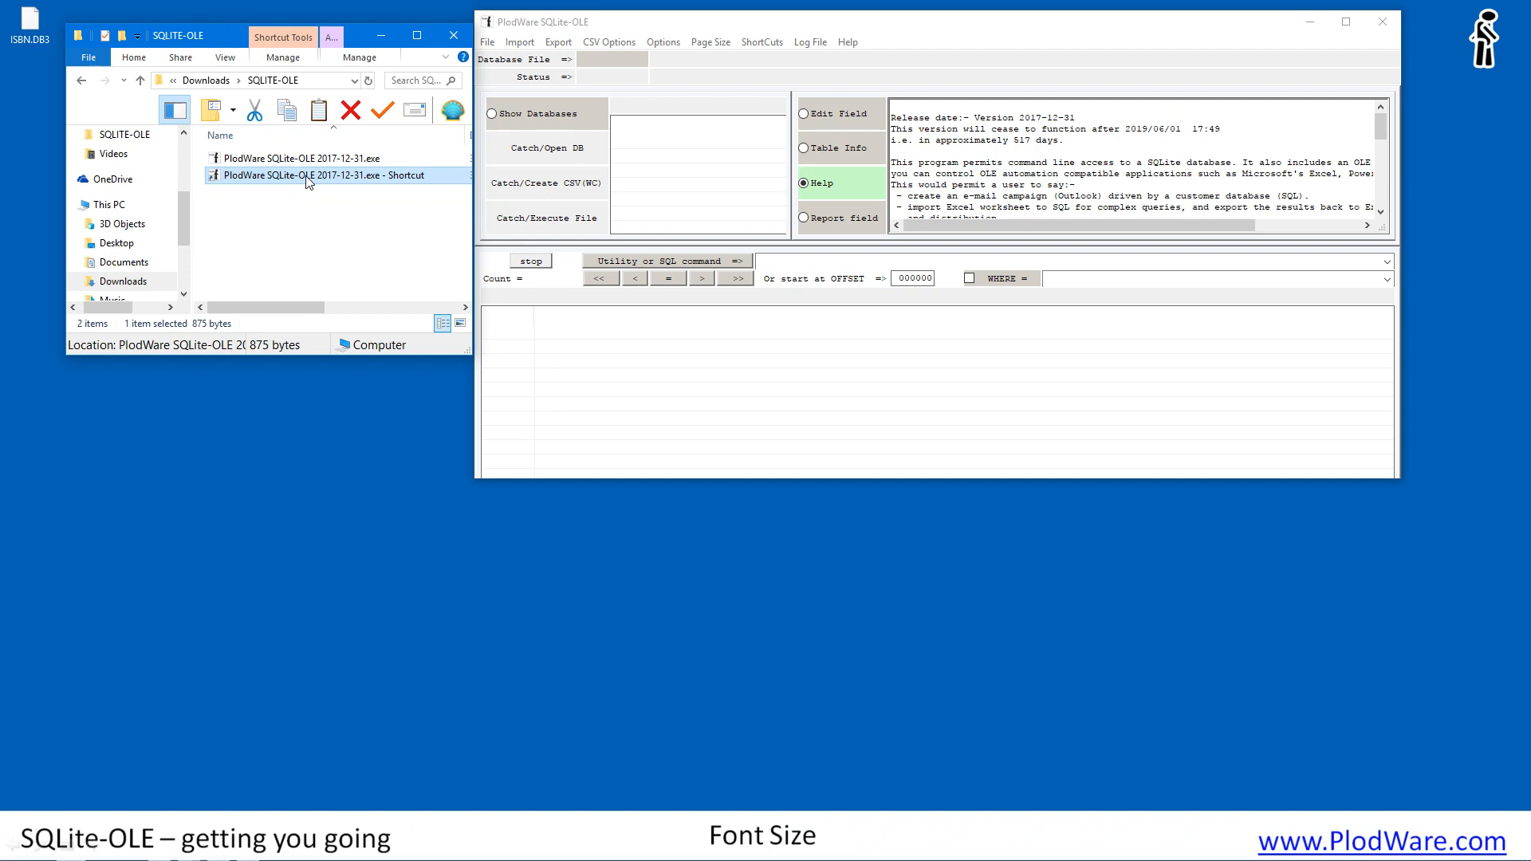
pyautogui.rightClick(306, 177)
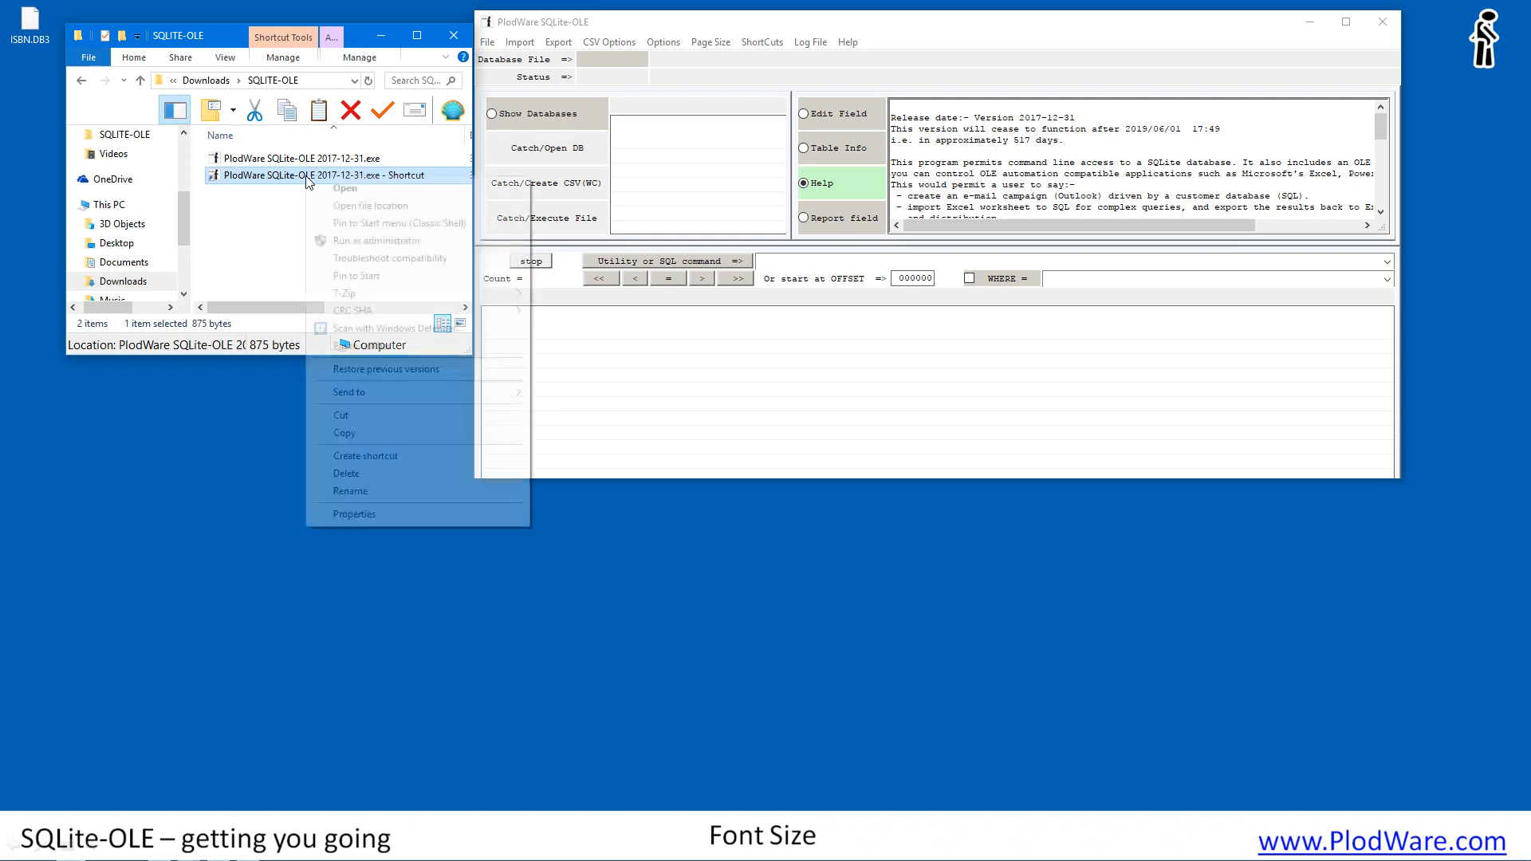
pyautogui.click(354, 514)
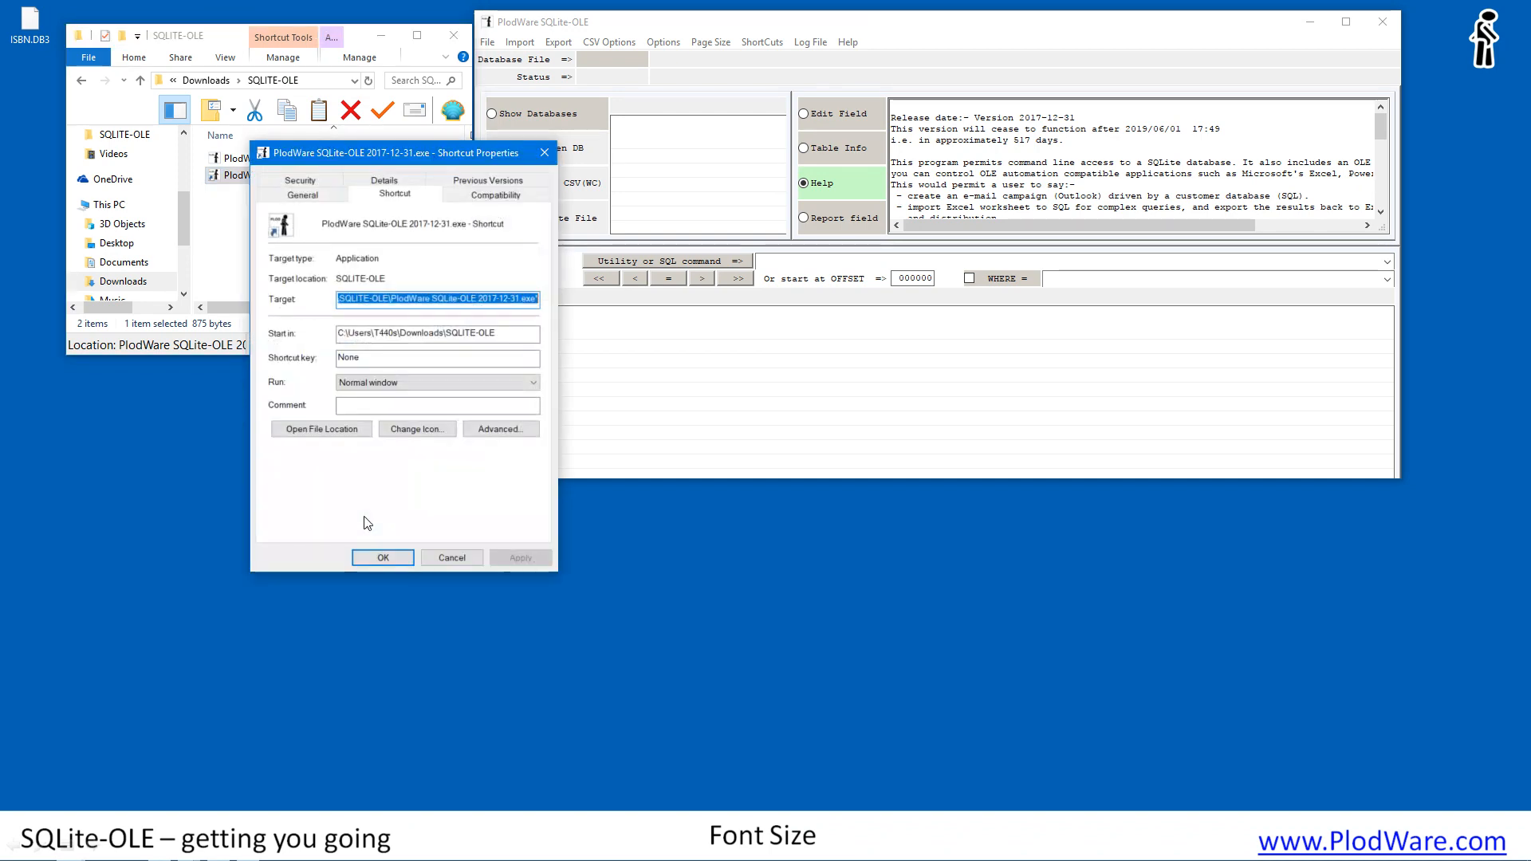
pyautogui.click(535, 300)
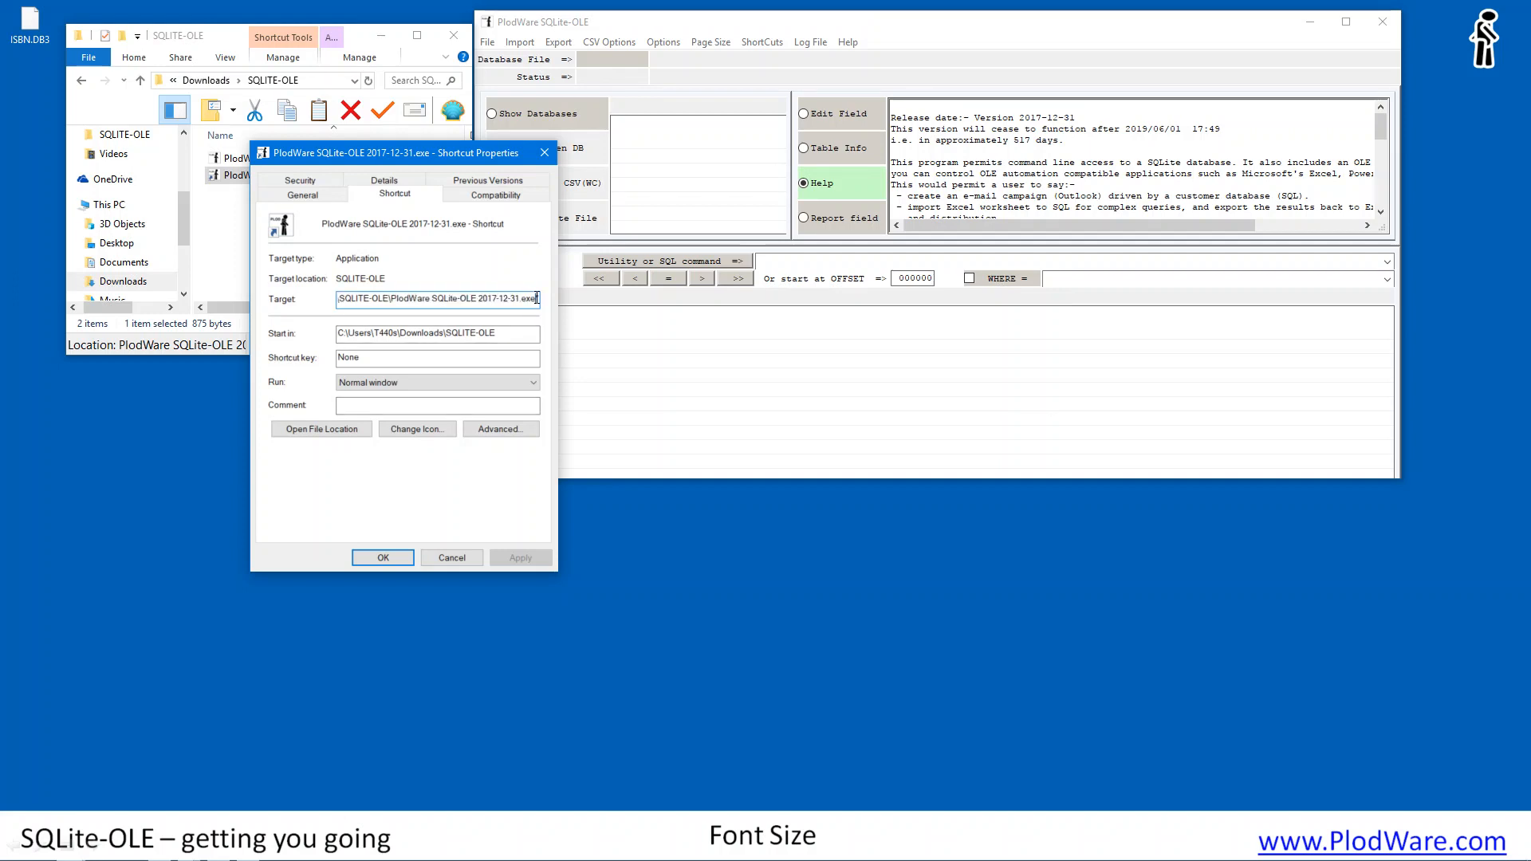
pyautogui.write('" \\')
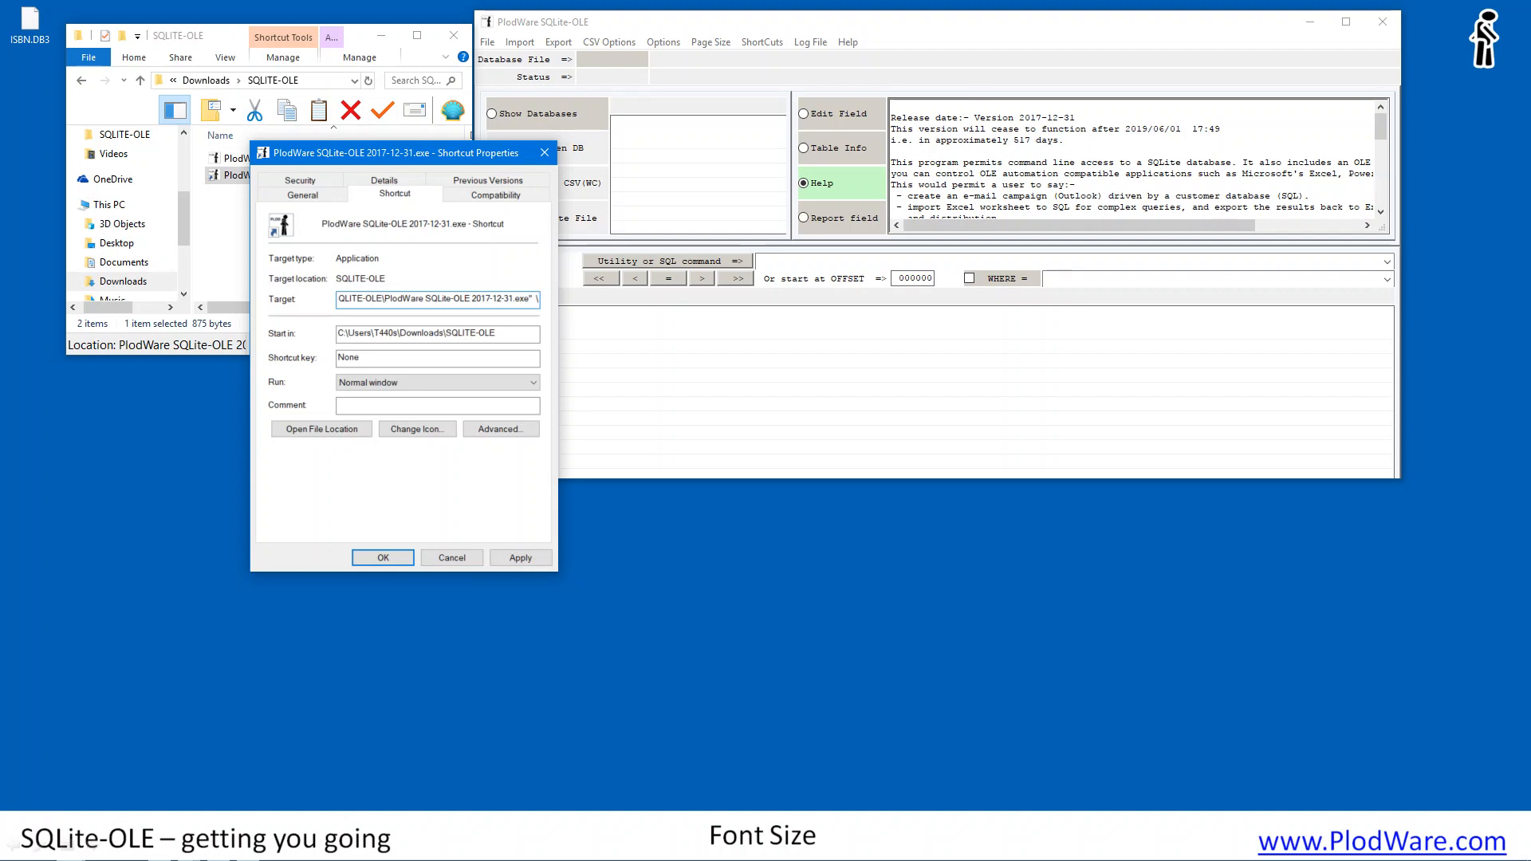
pyautogui.write('FFFF')
pyautogui.click(524, 556)
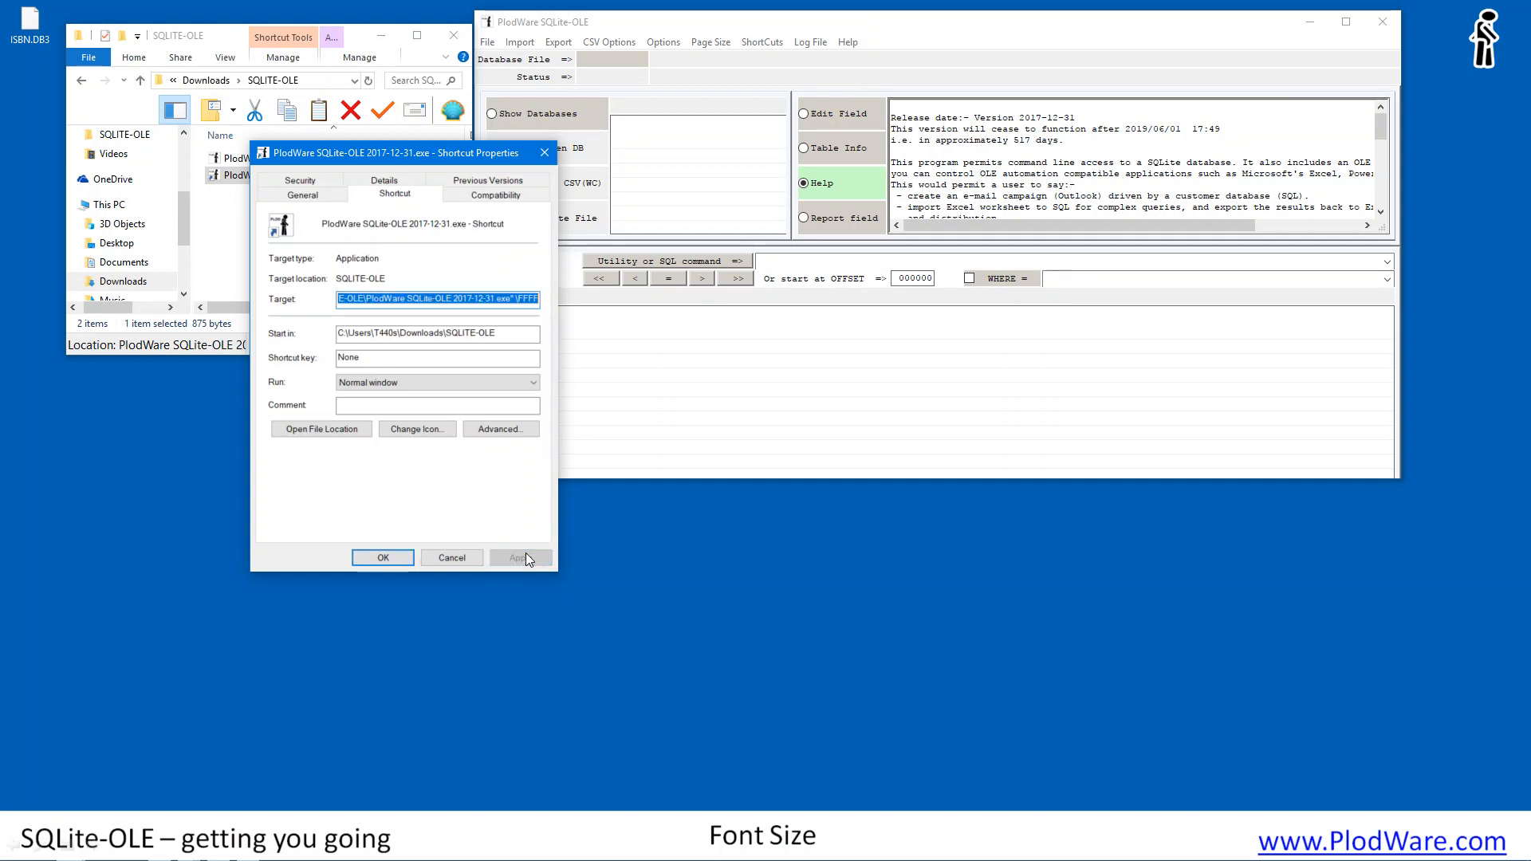
pyautogui.click(387, 561)
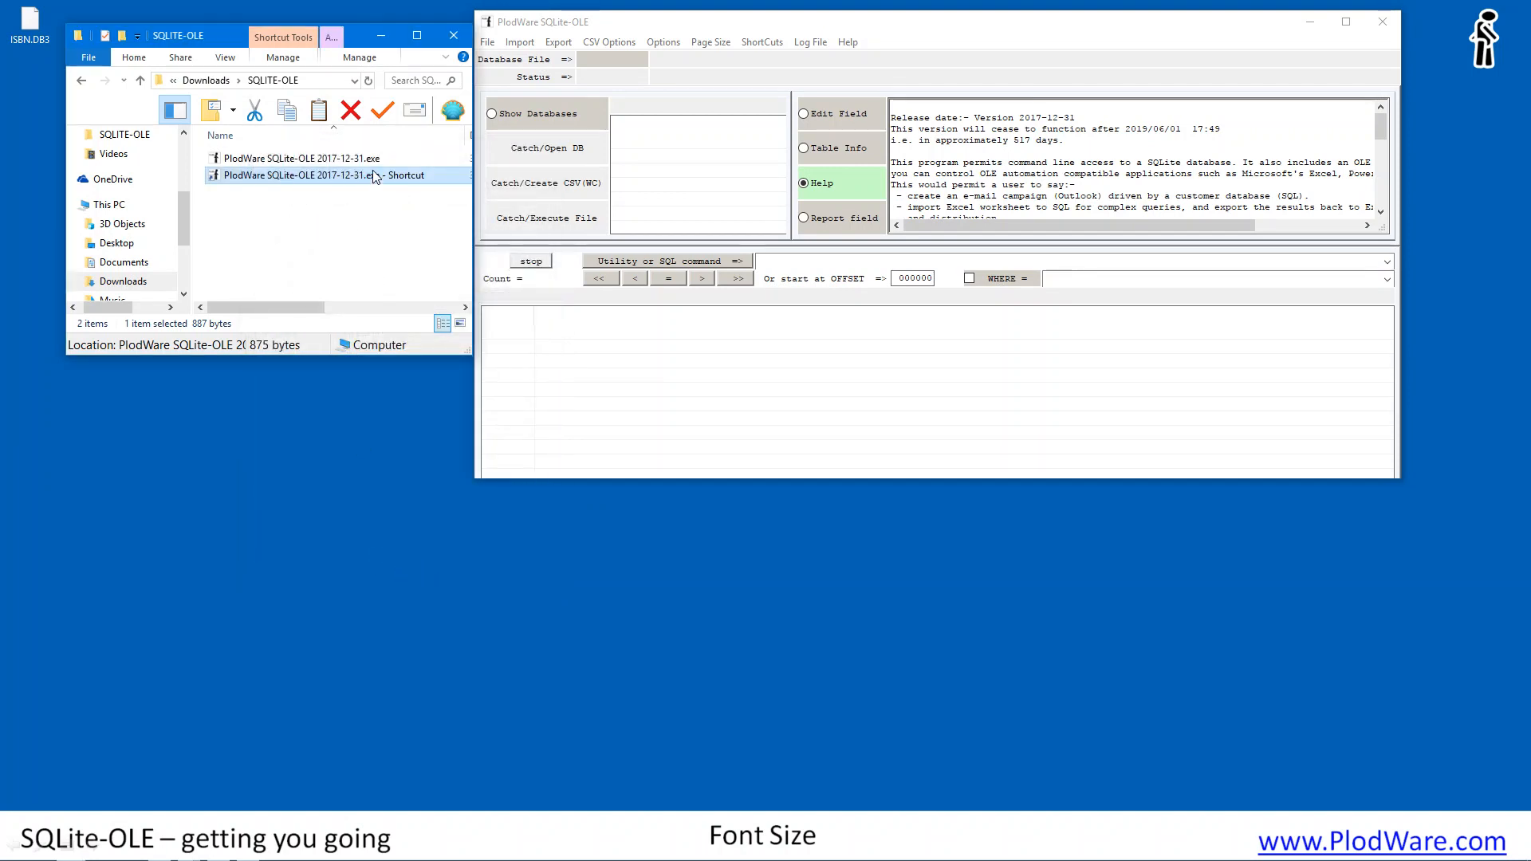
# Step: Run SQLite-OLE from its shortcut, allowing it past the security warning, and compare its font size with the original window's
pyautogui.doubleClick(308, 175)
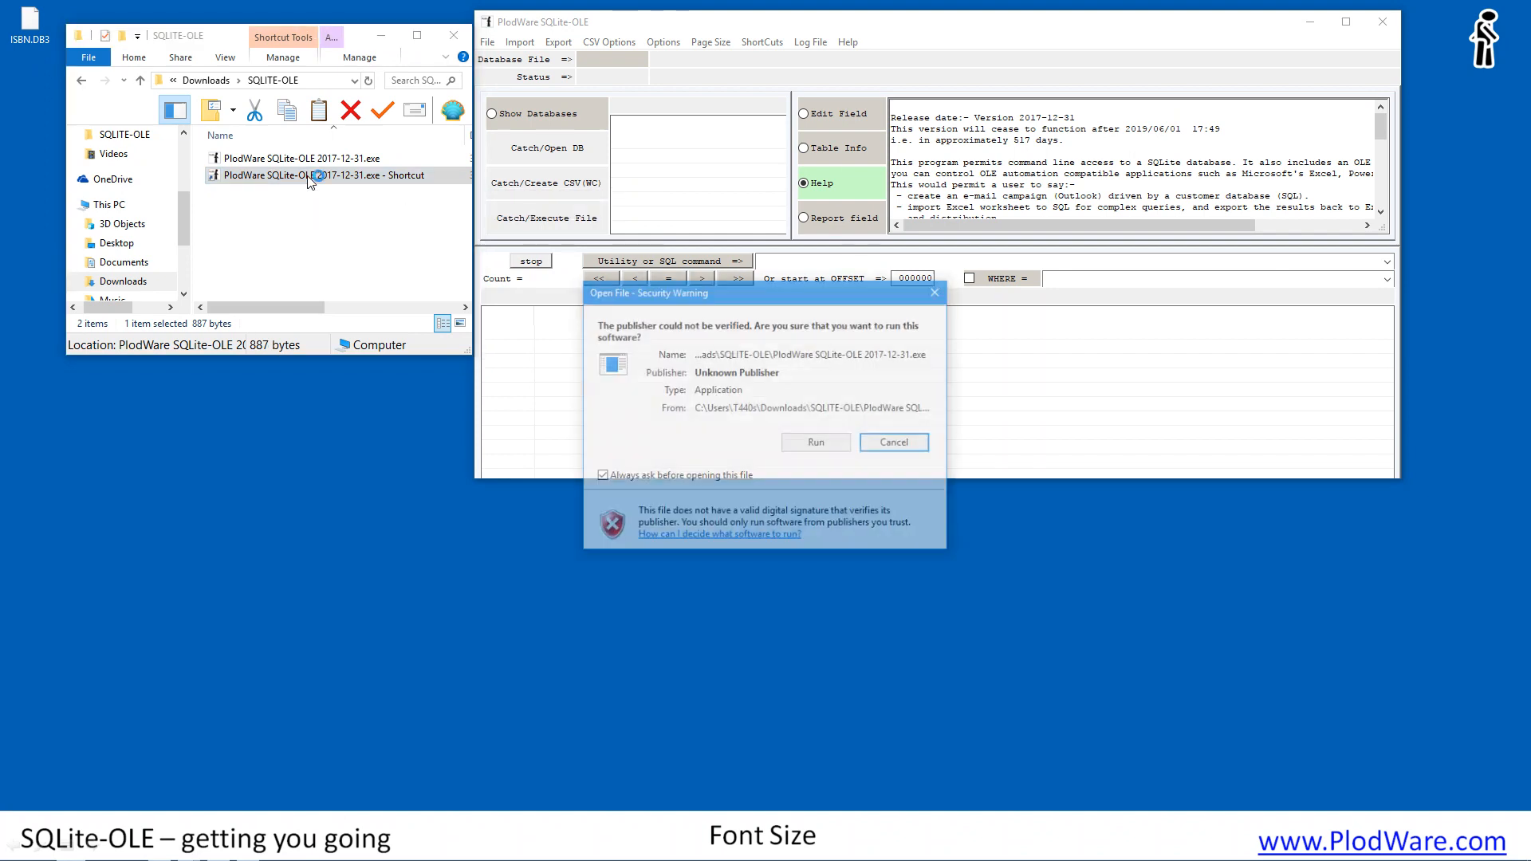
pyautogui.click(820, 444)
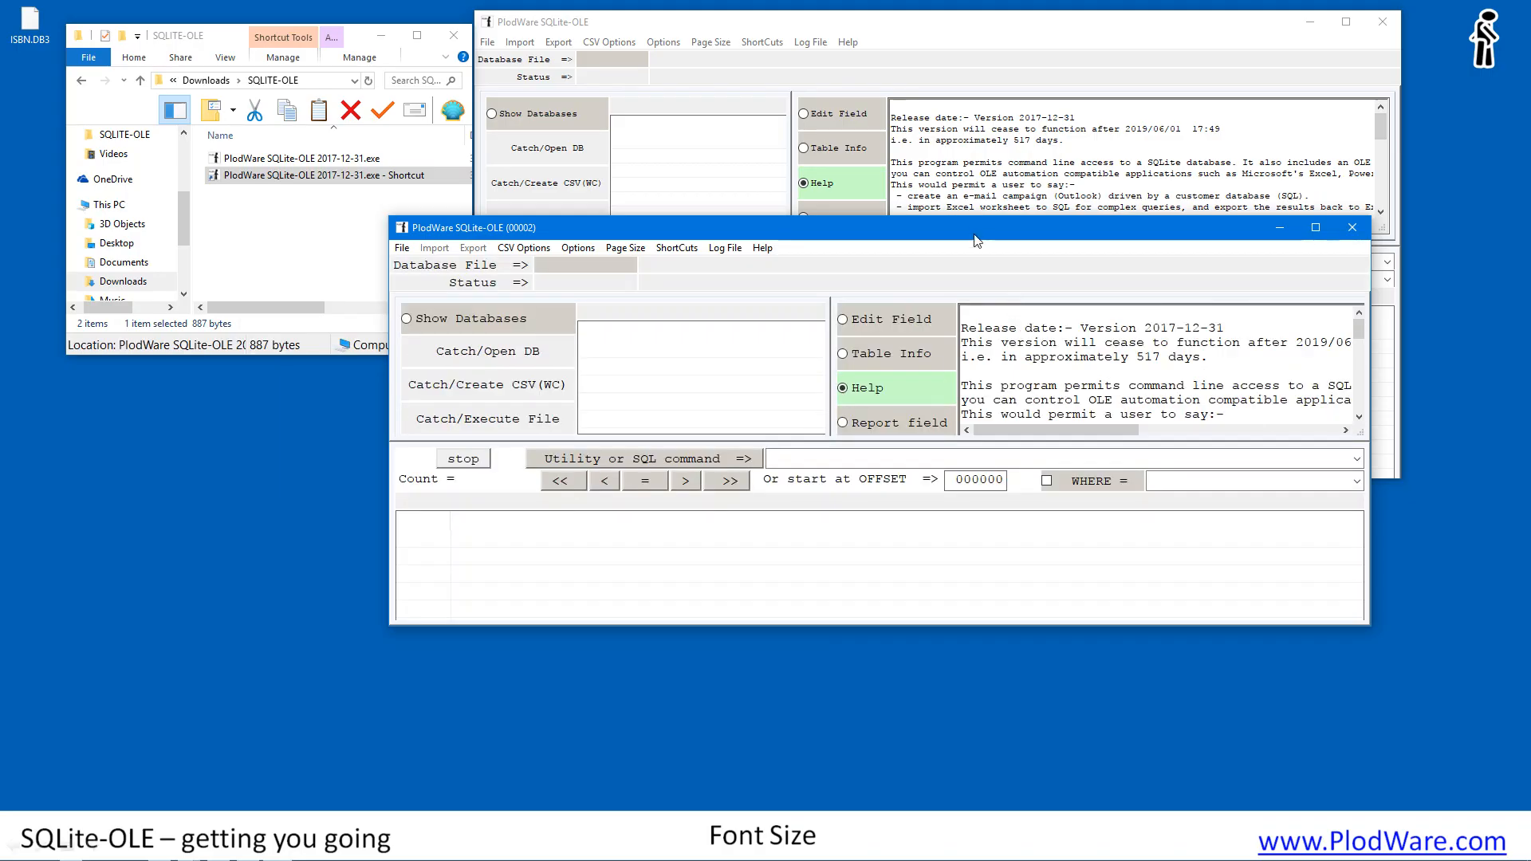
pyautogui.click(1010, 120)
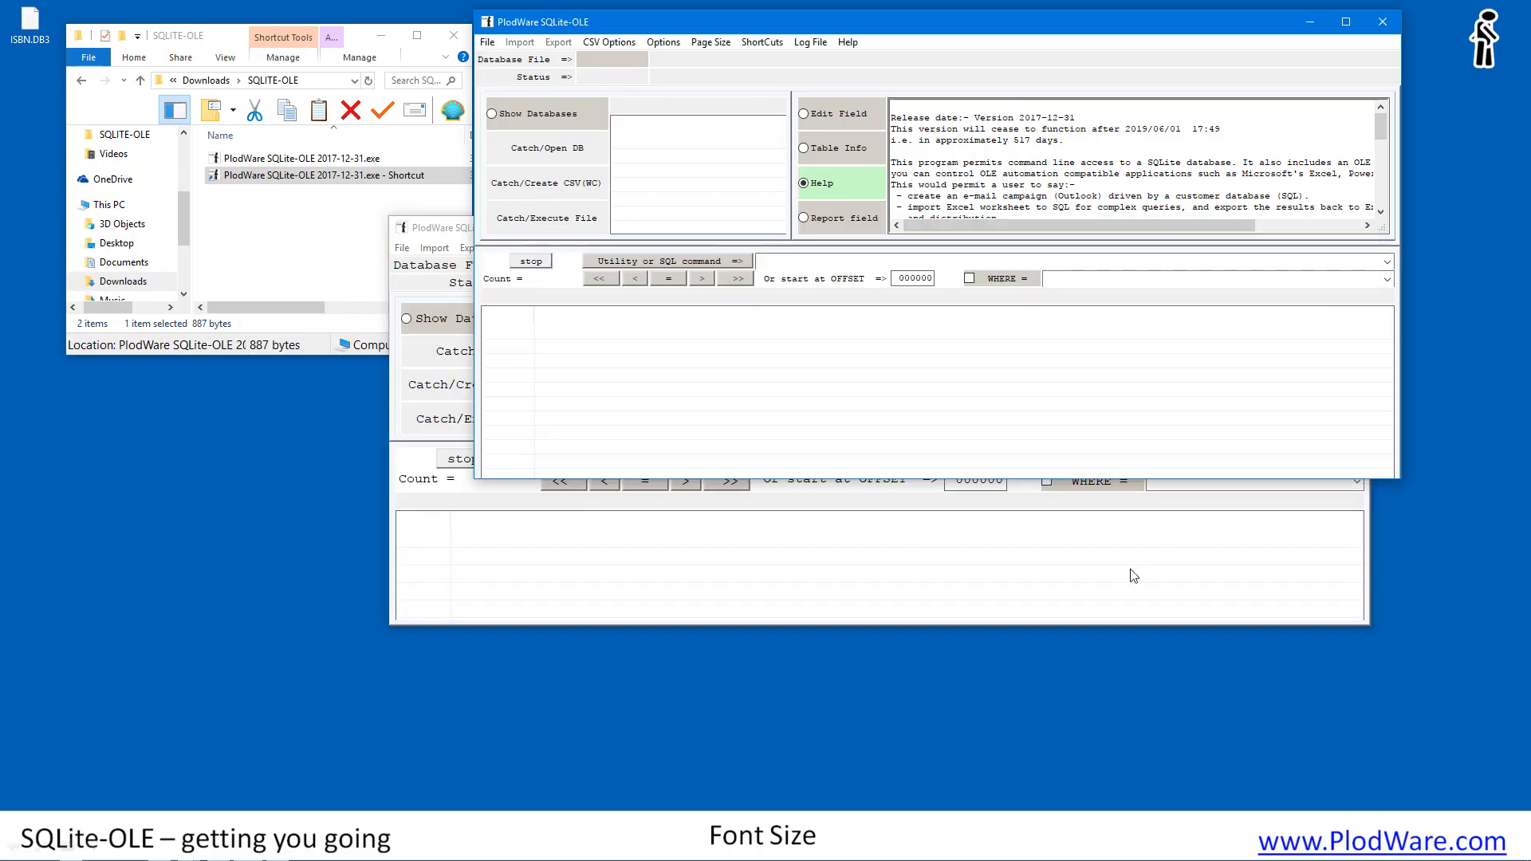
pyautogui.click(1120, 542)
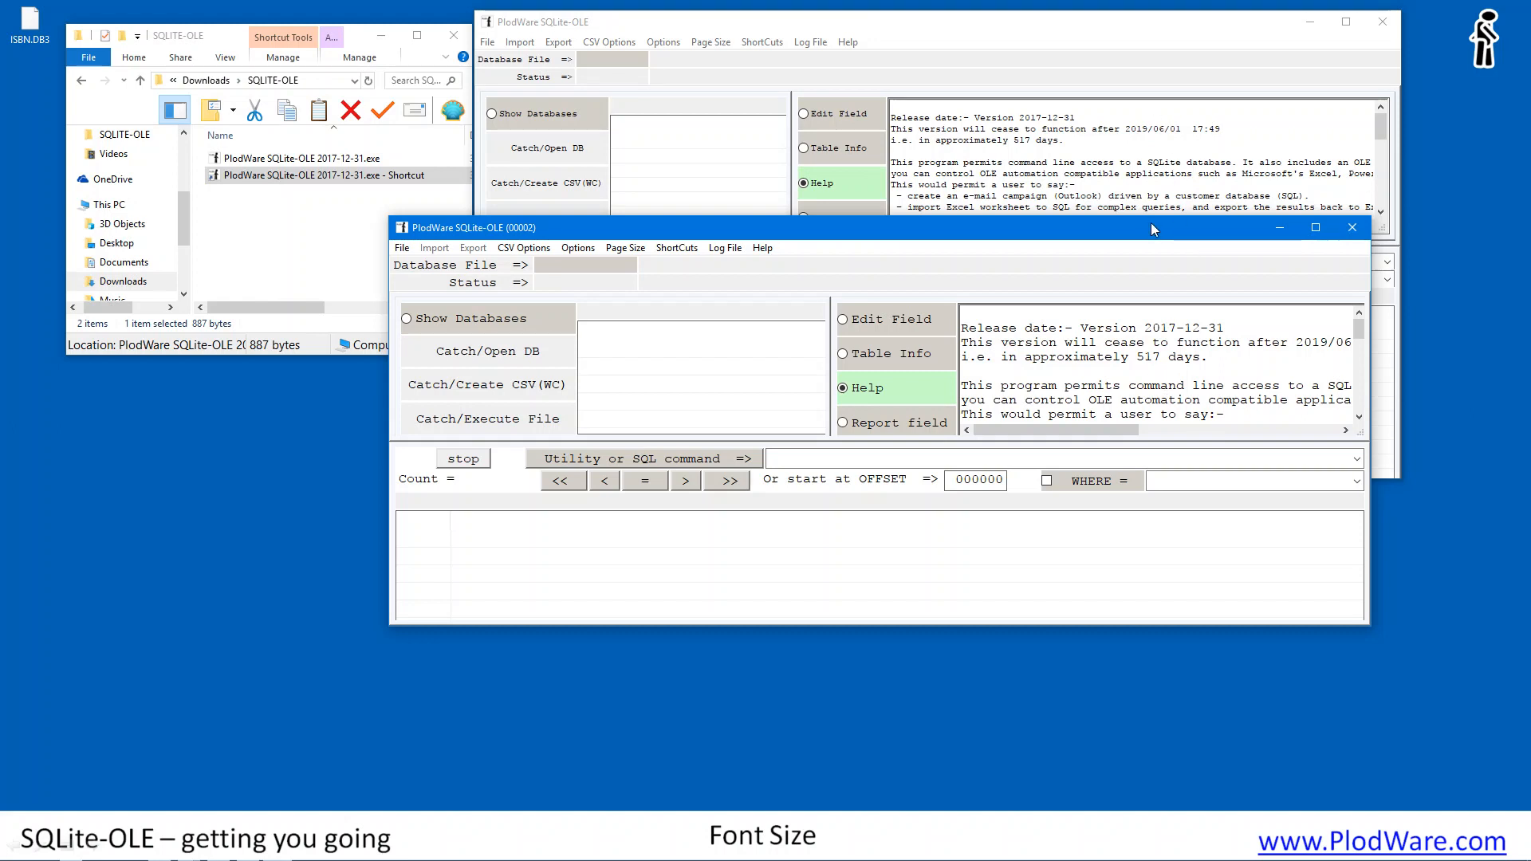
# Step: Close the original small-font SQLite-OLE window, then move the larger-font window to the top of the desktop and enlarge it
pyautogui.moveTo(1151, 229); pyautogui.dragTo(1065, 313)
pyautogui.click(1234, 14)
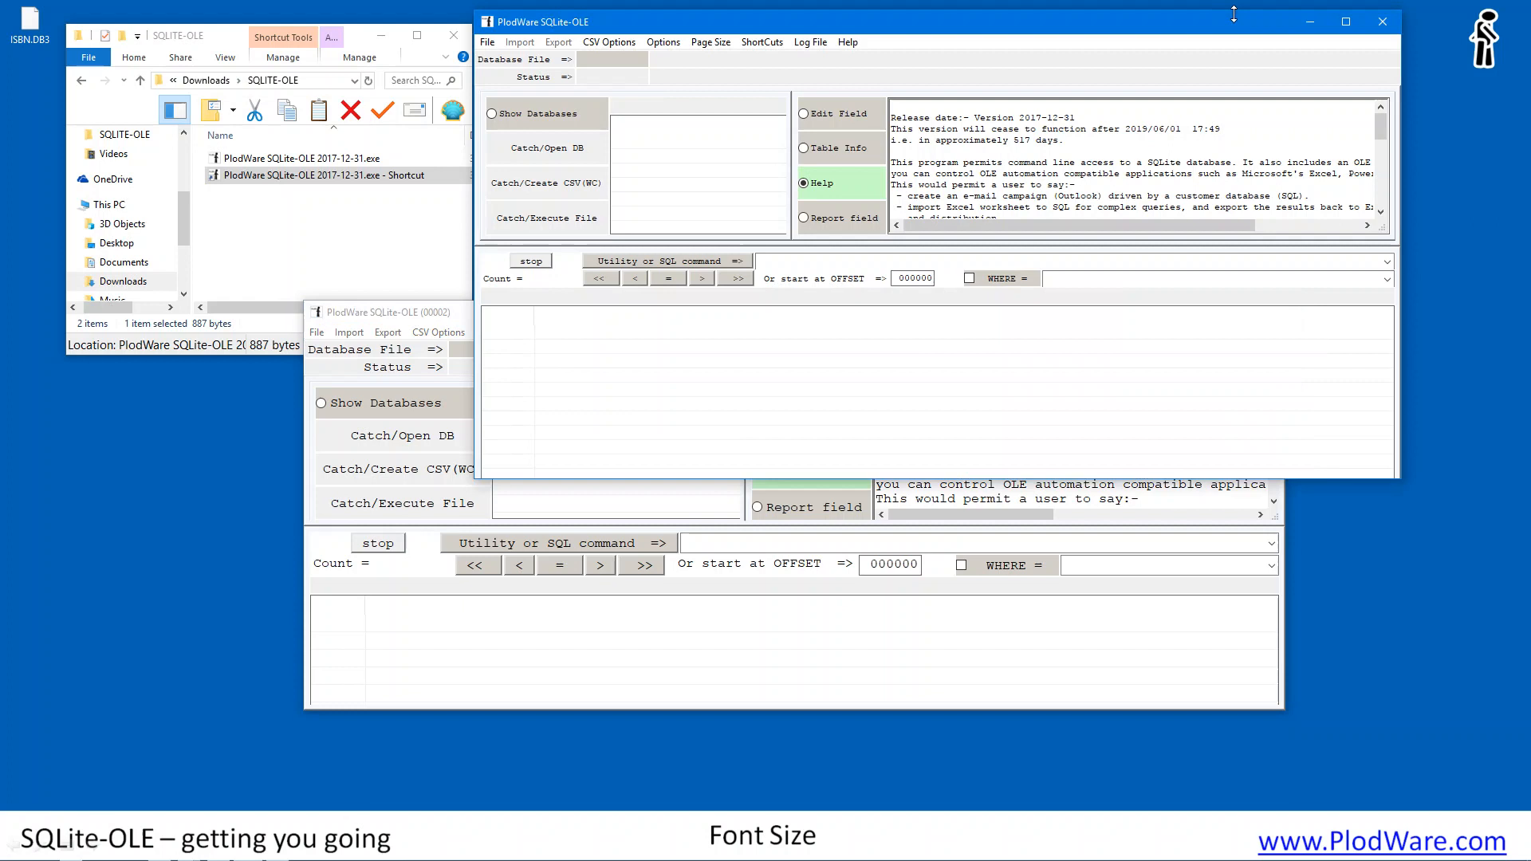
pyautogui.click(1383, 23)
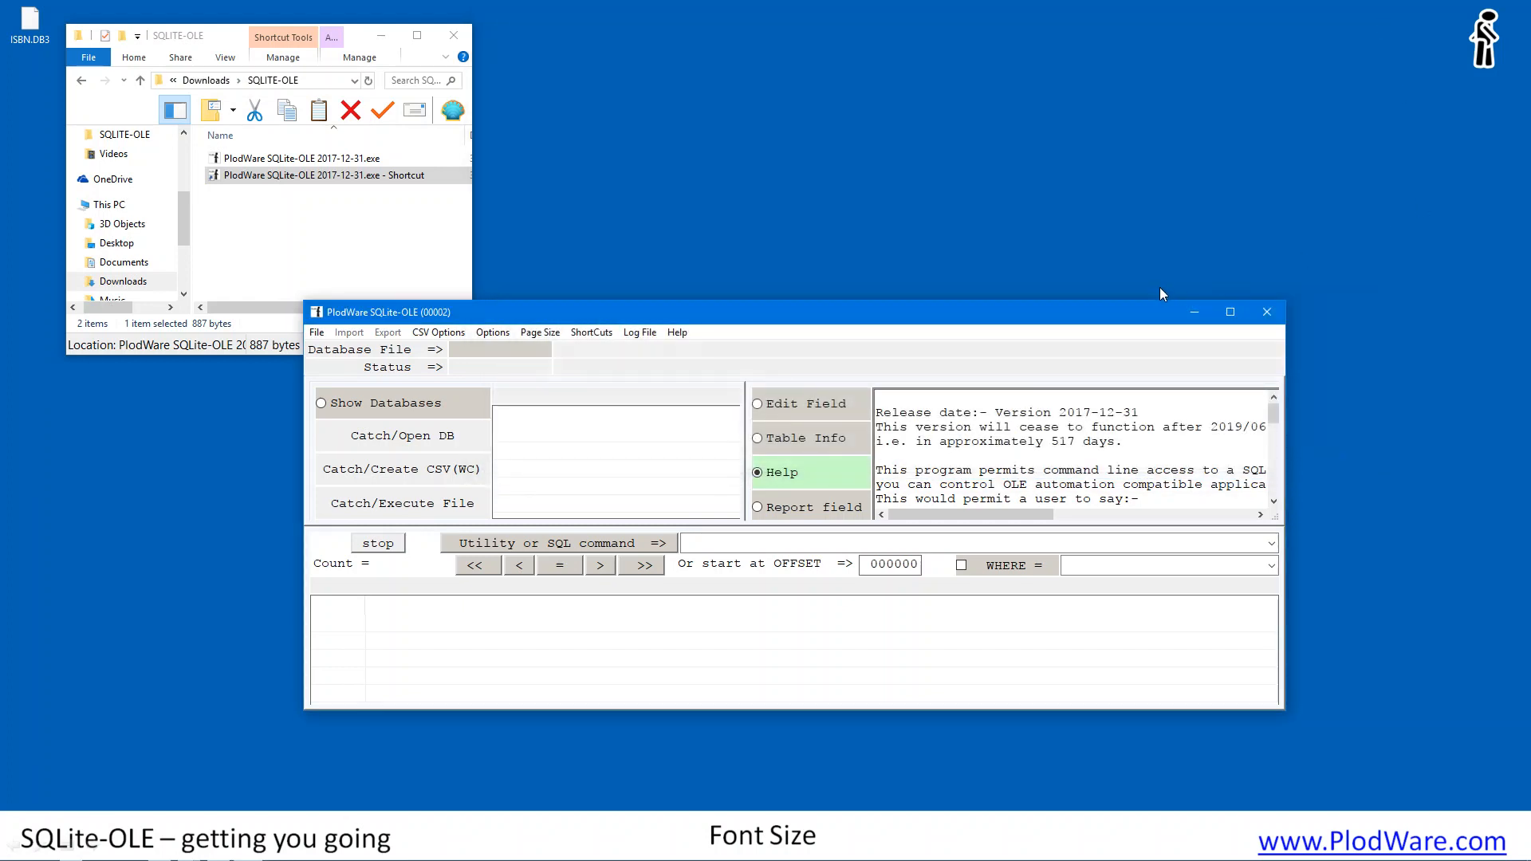
pyautogui.moveTo(1089, 322); pyautogui.dragTo(1162, 43)
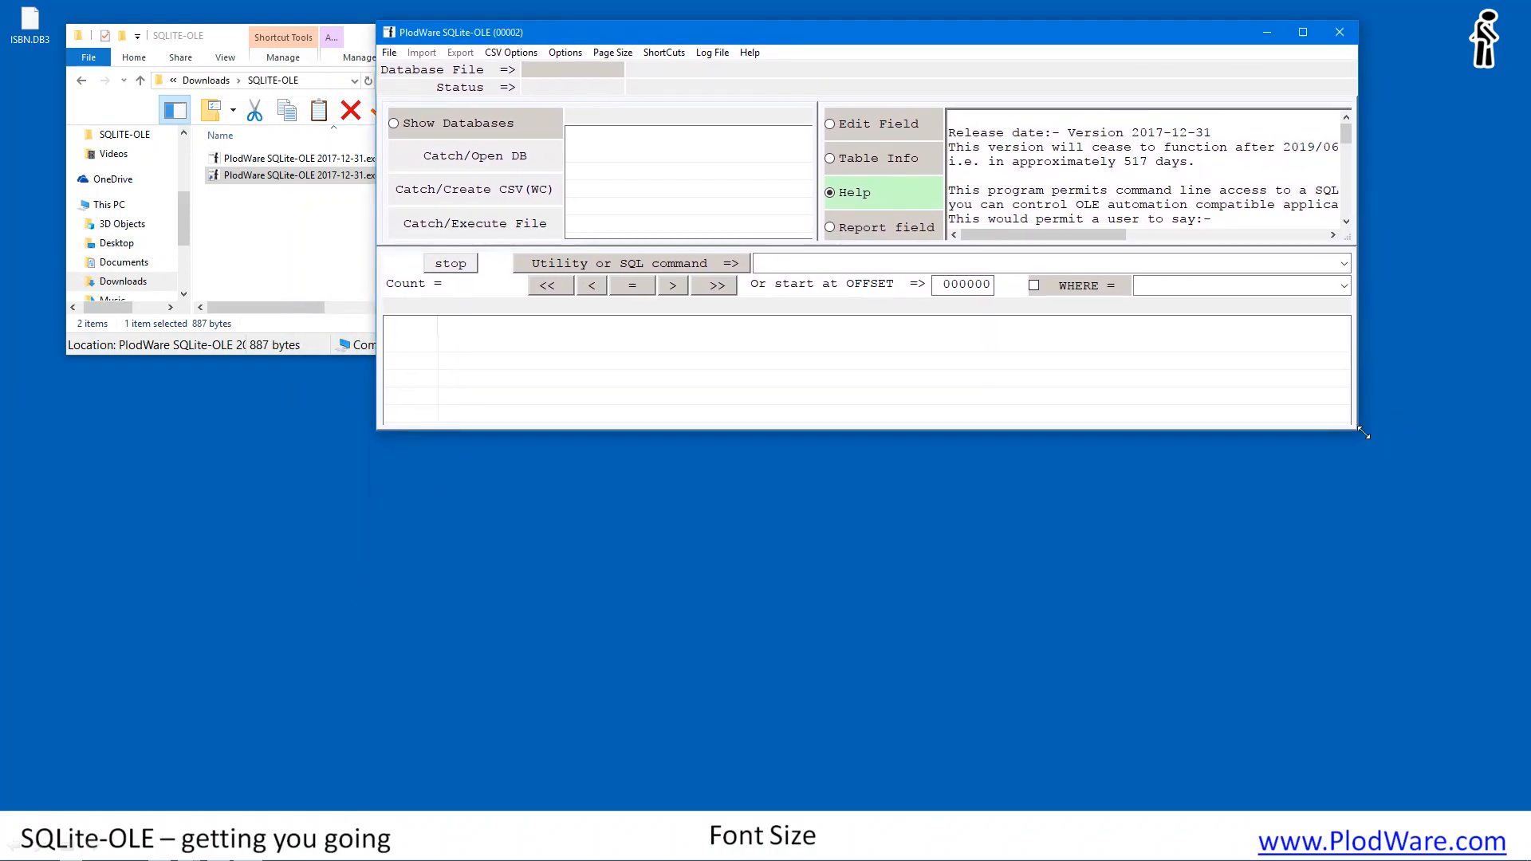
pyautogui.moveTo(1363, 433); pyautogui.dragTo(1418, 710)
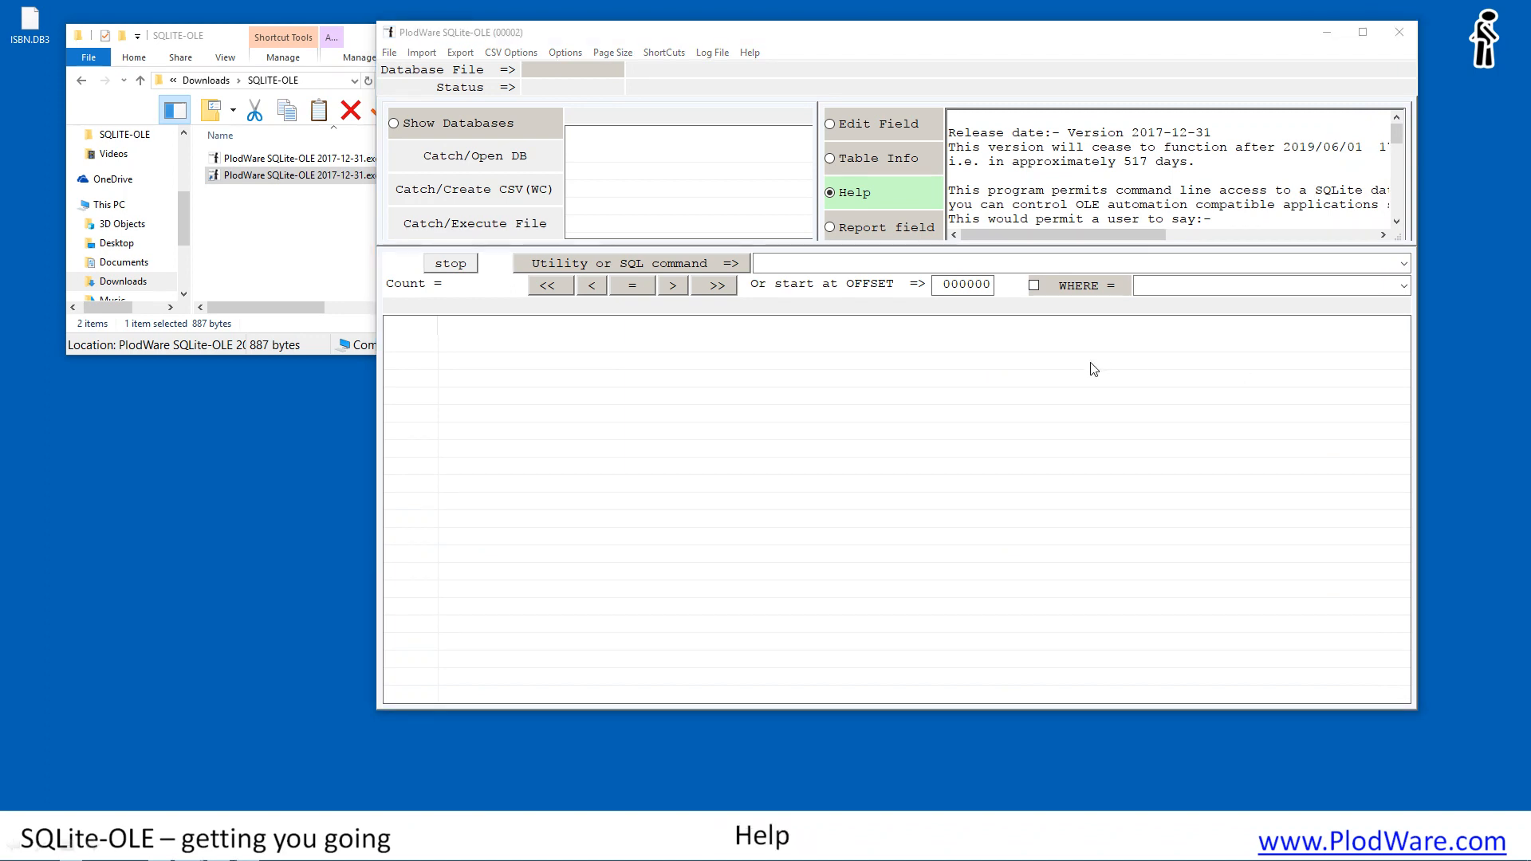
# Step: Show the SQL help page and make the help text area taller
pyautogui.click(751, 53)
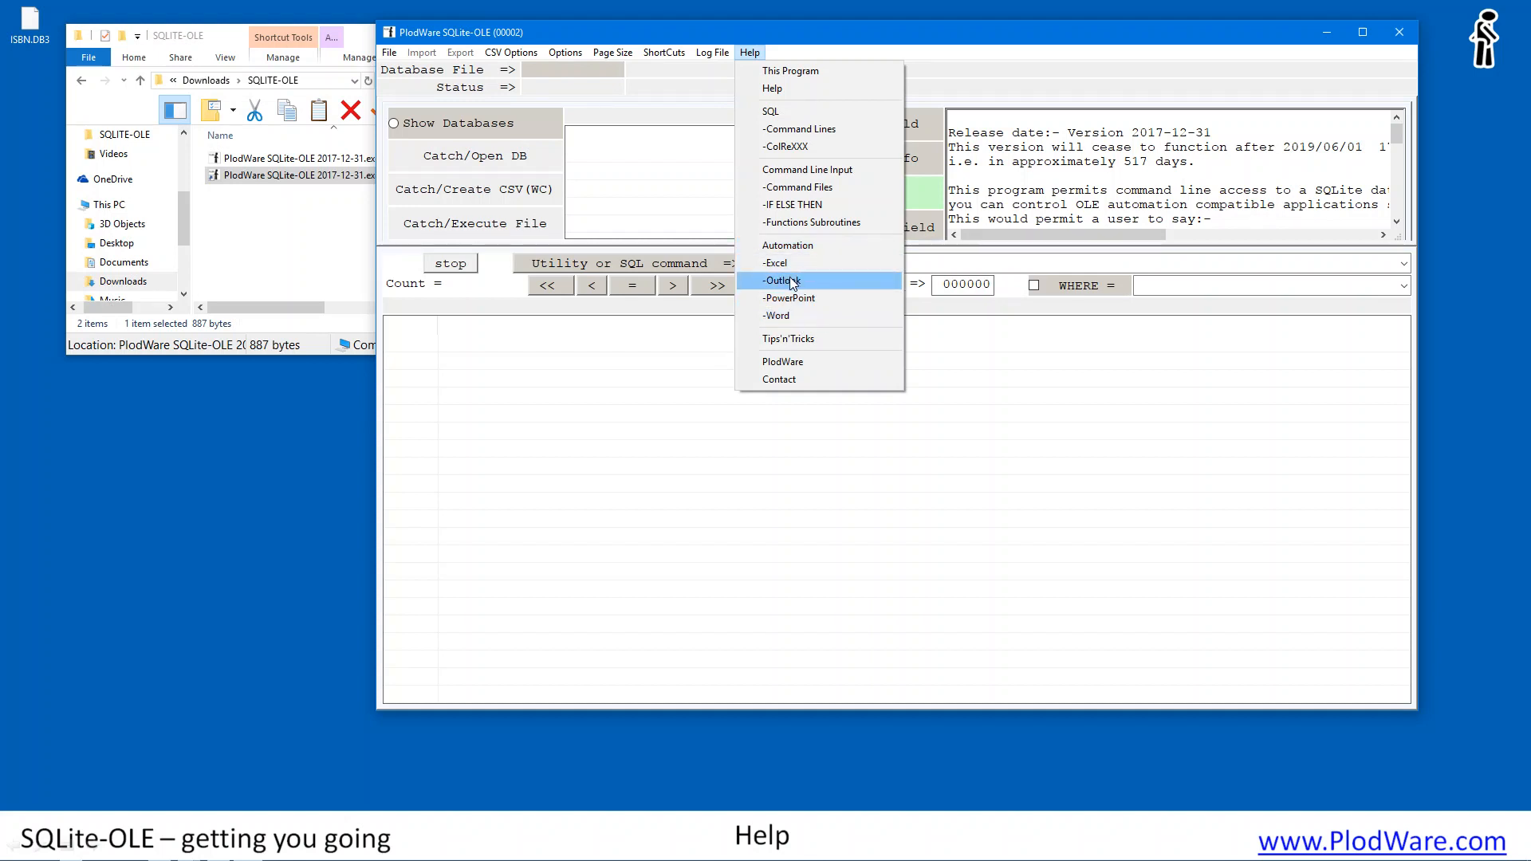
pyautogui.click(775, 112)
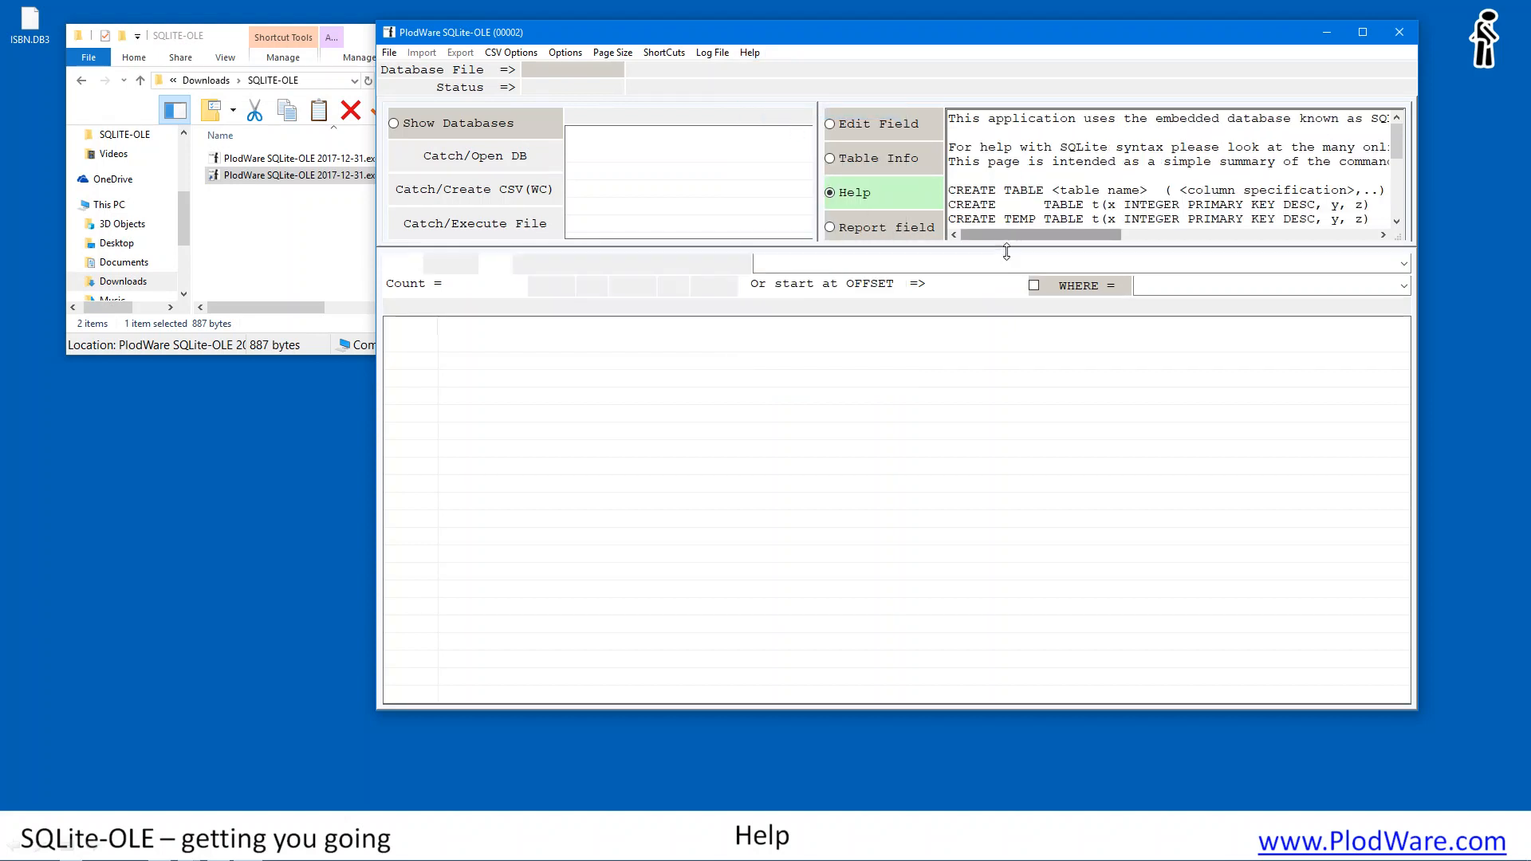
pyautogui.moveTo(1006, 252); pyautogui.dragTo(997, 472)
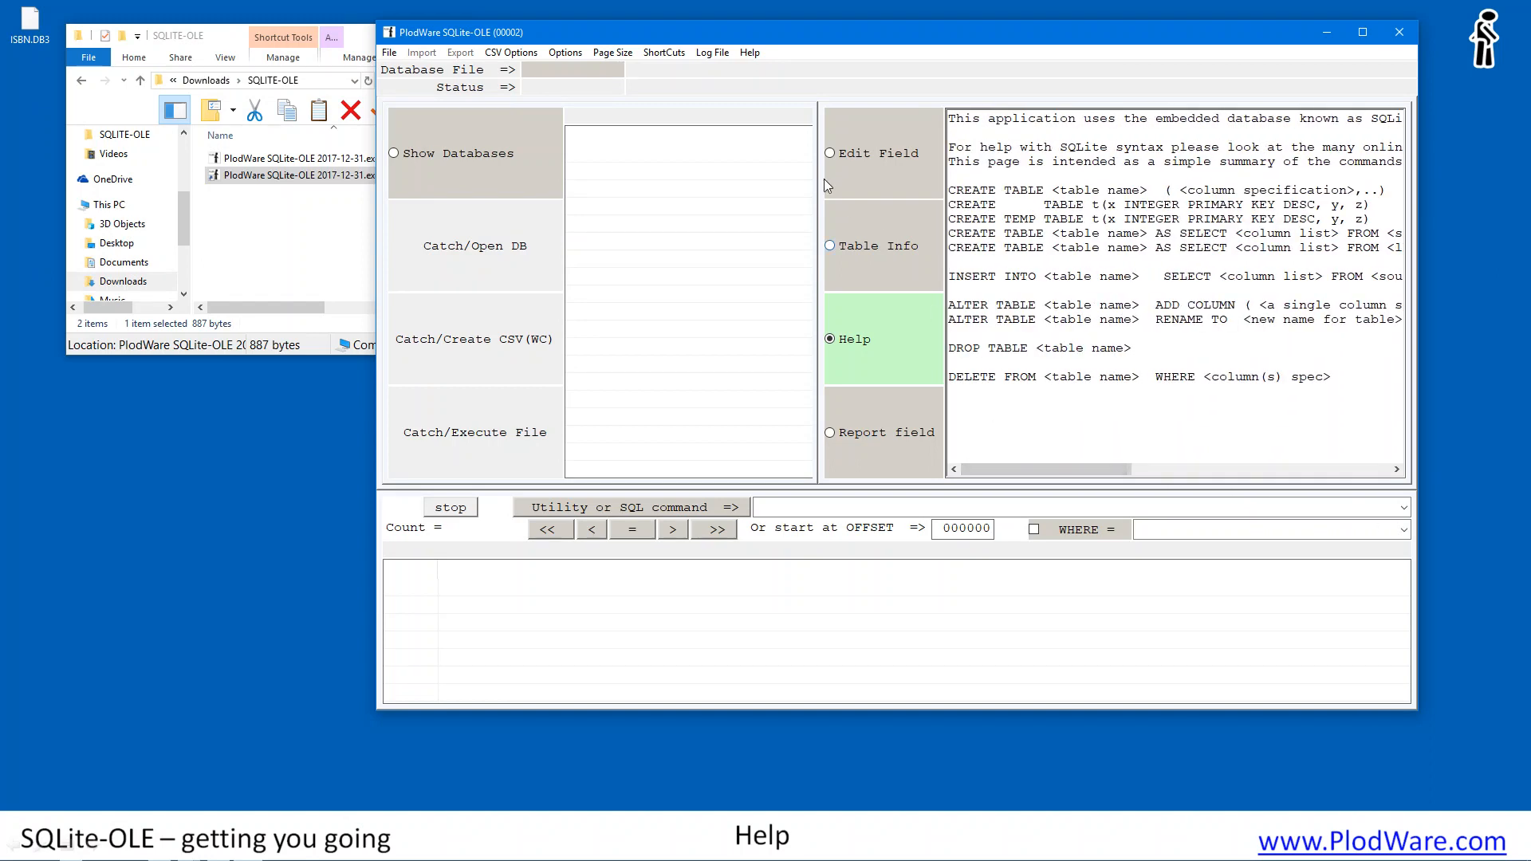
# Step: Show the Excel automation help page and read through its example script
pyautogui.click(750, 52)
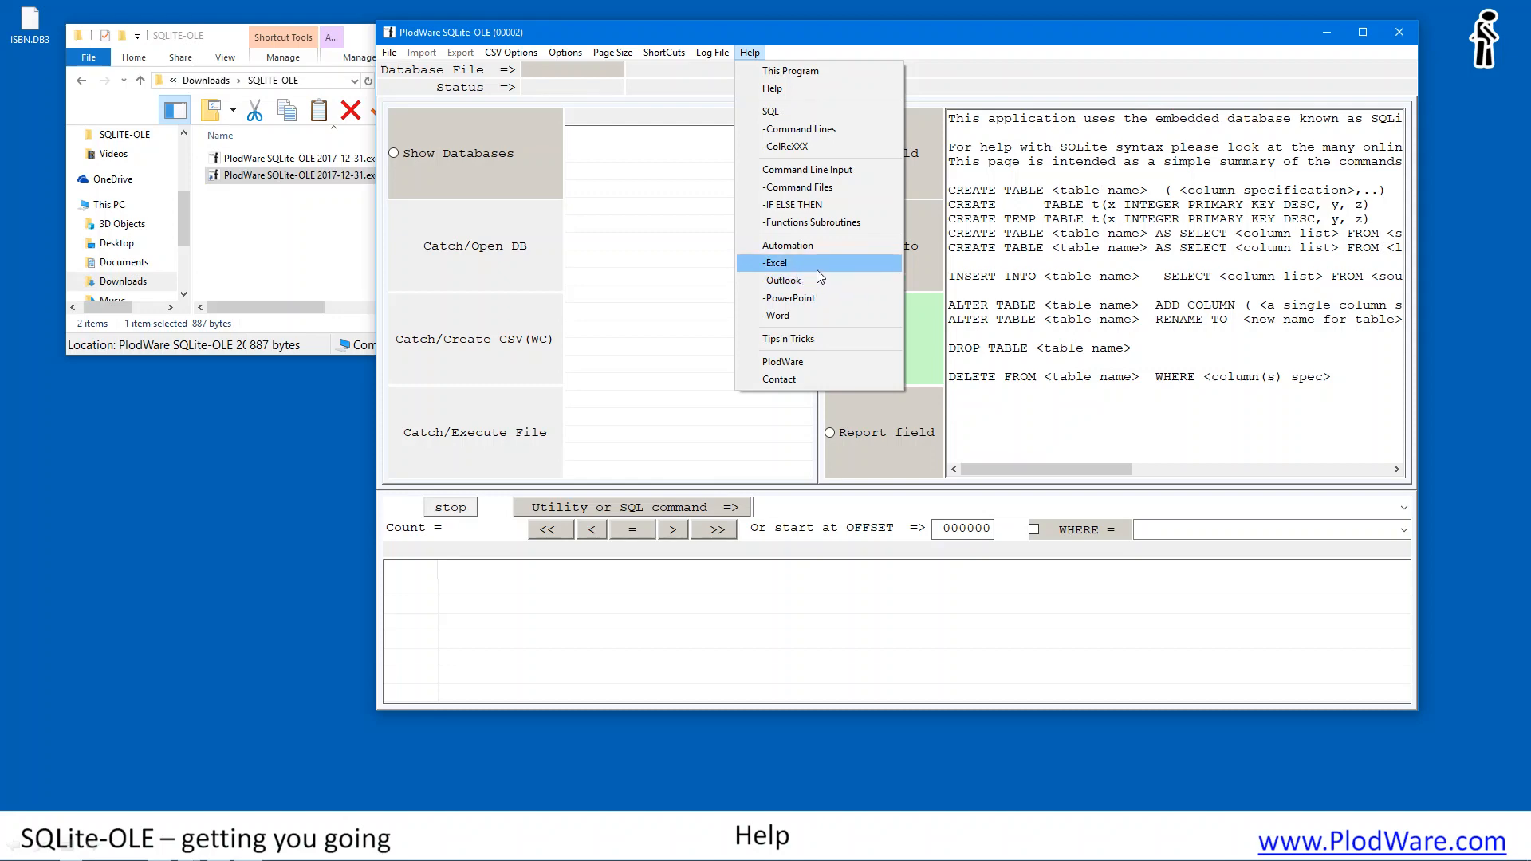
pyautogui.click(794, 265)
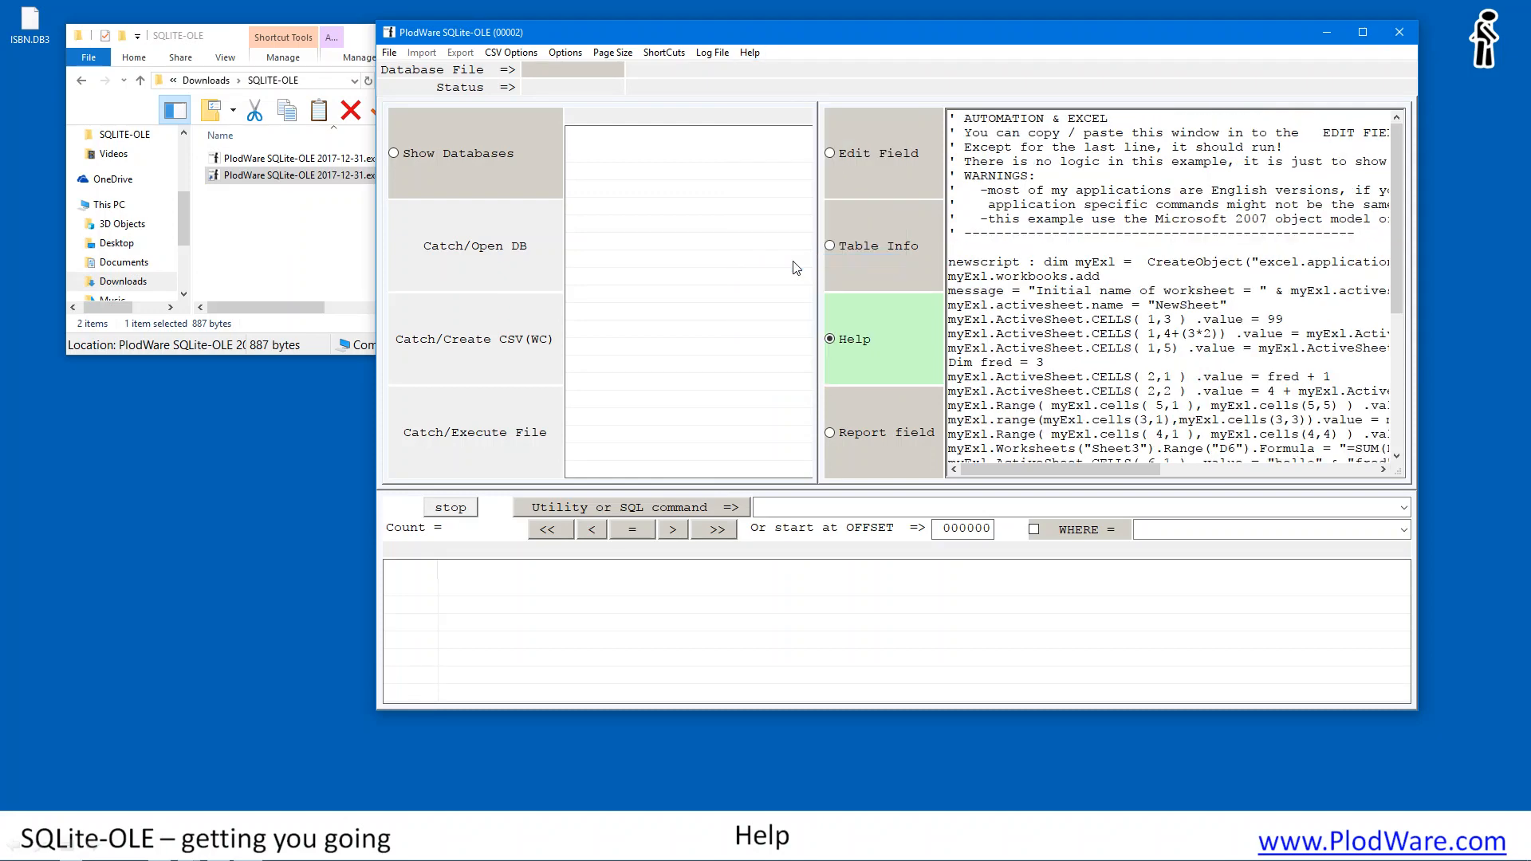
pyautogui.scroll(-4, 1107, 224)
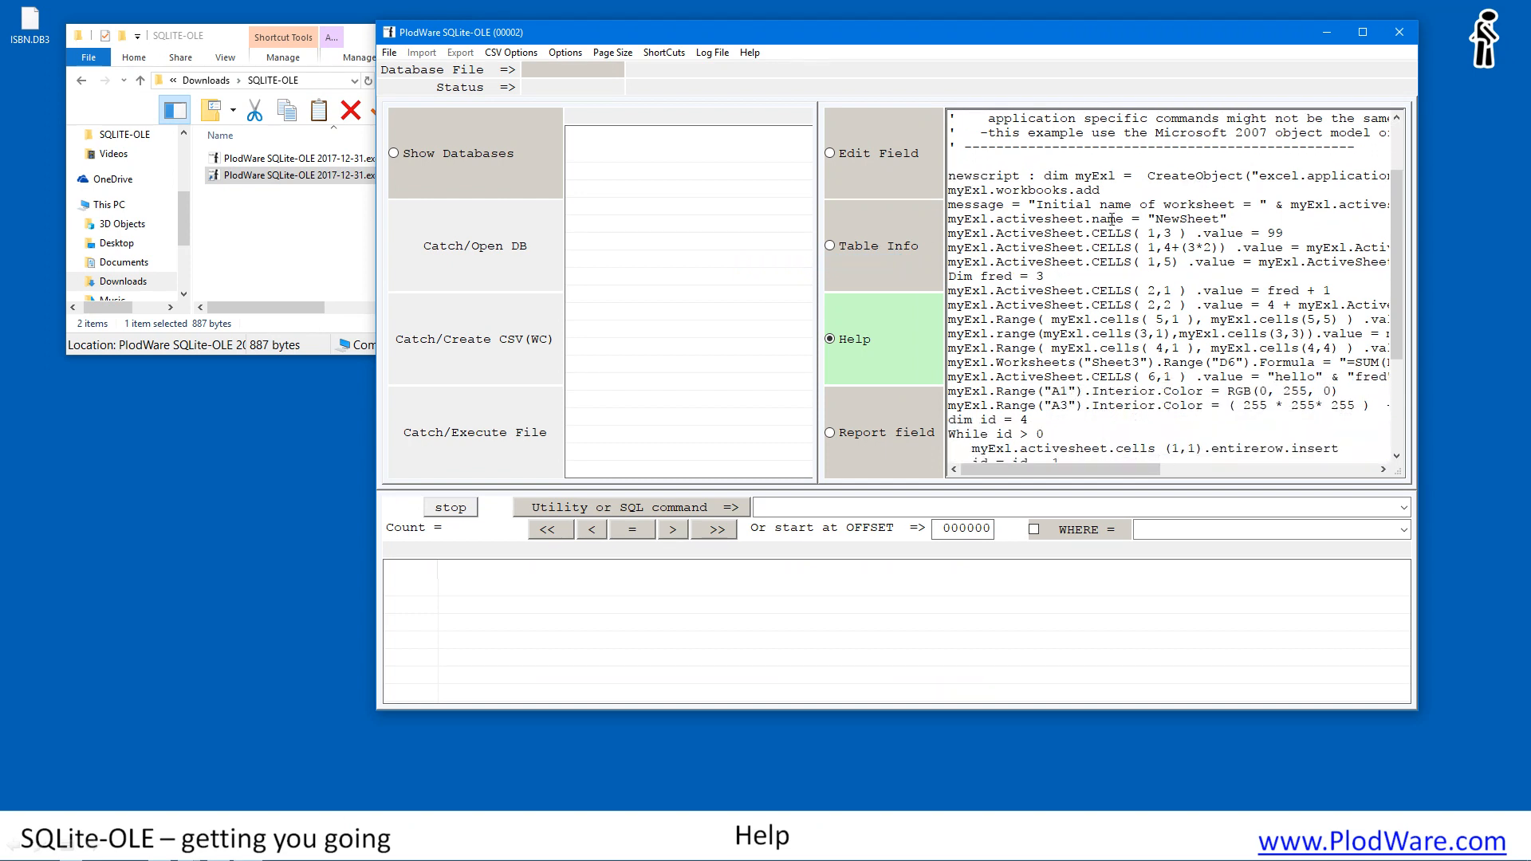
pyautogui.scroll(-1, 1107, 224)
pyautogui.scroll(-2, 1022, 228)
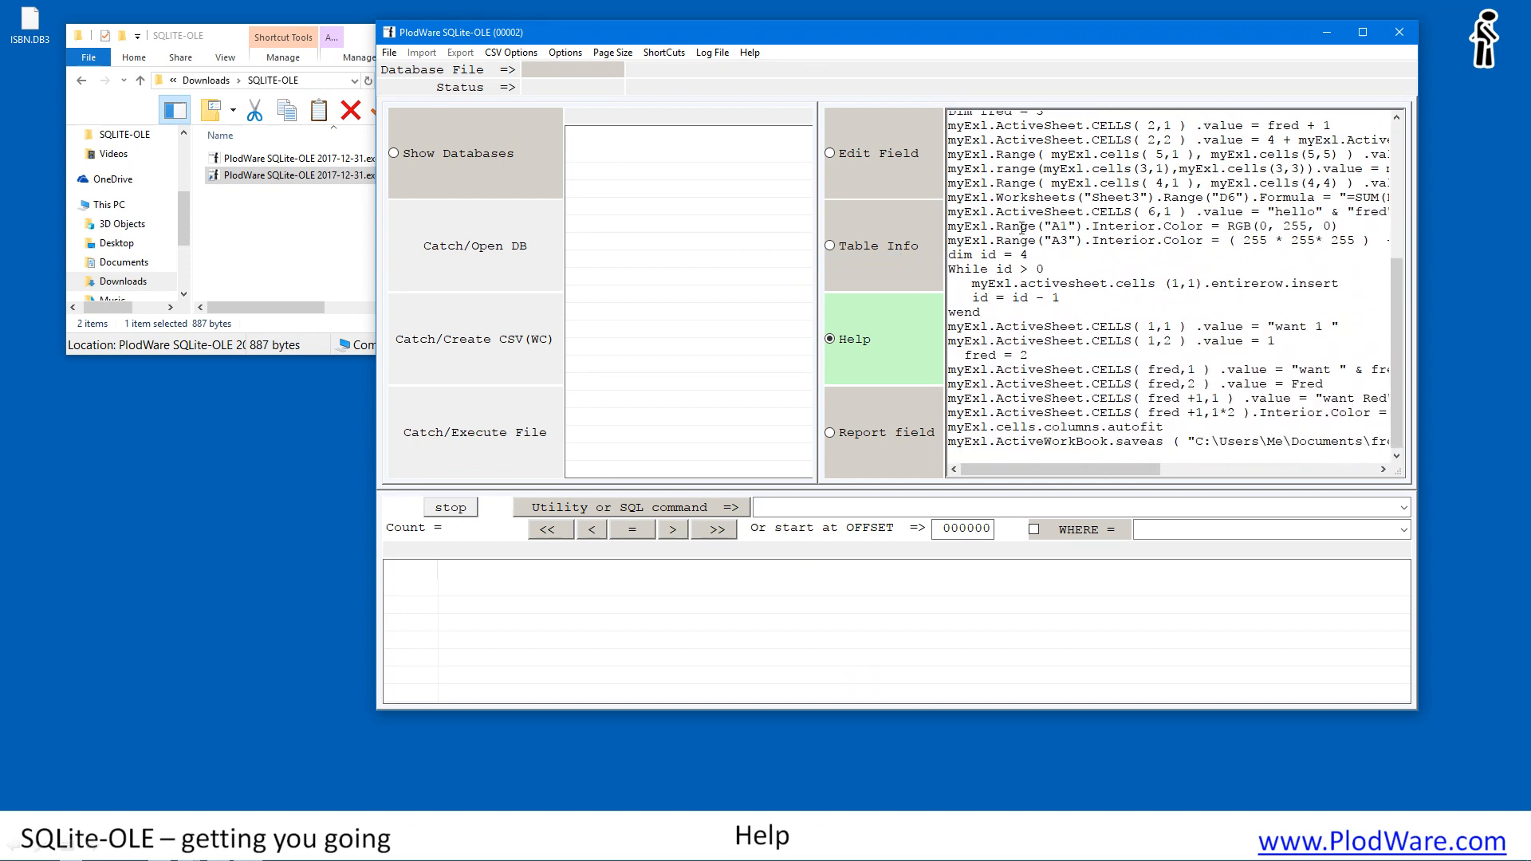
pyautogui.scroll(5, 1023, 228)
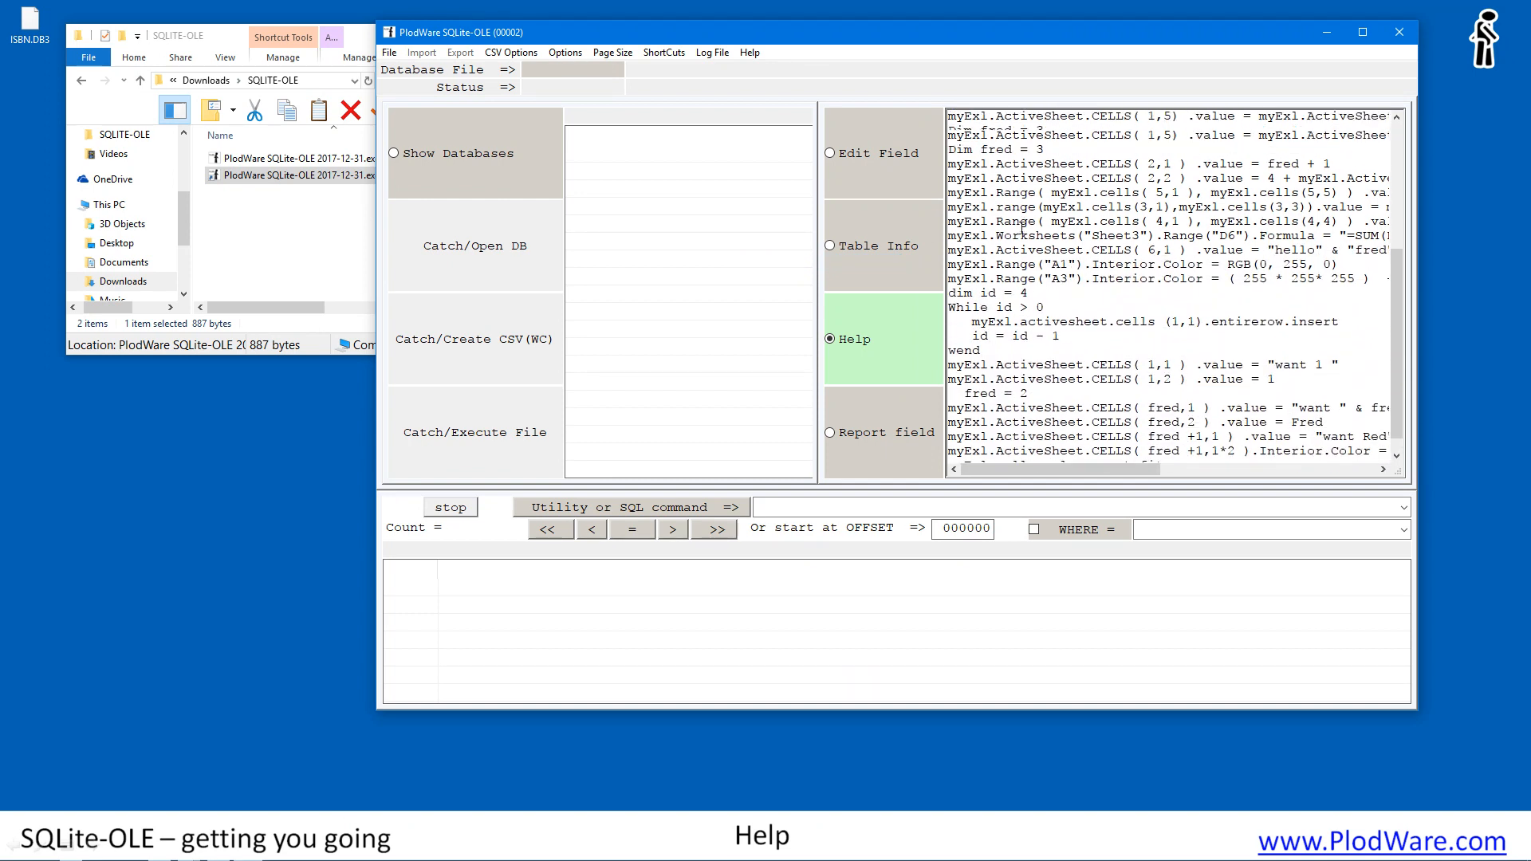
# Step: Show the SQL Command Lines help page and read through it
pyautogui.click(751, 52)
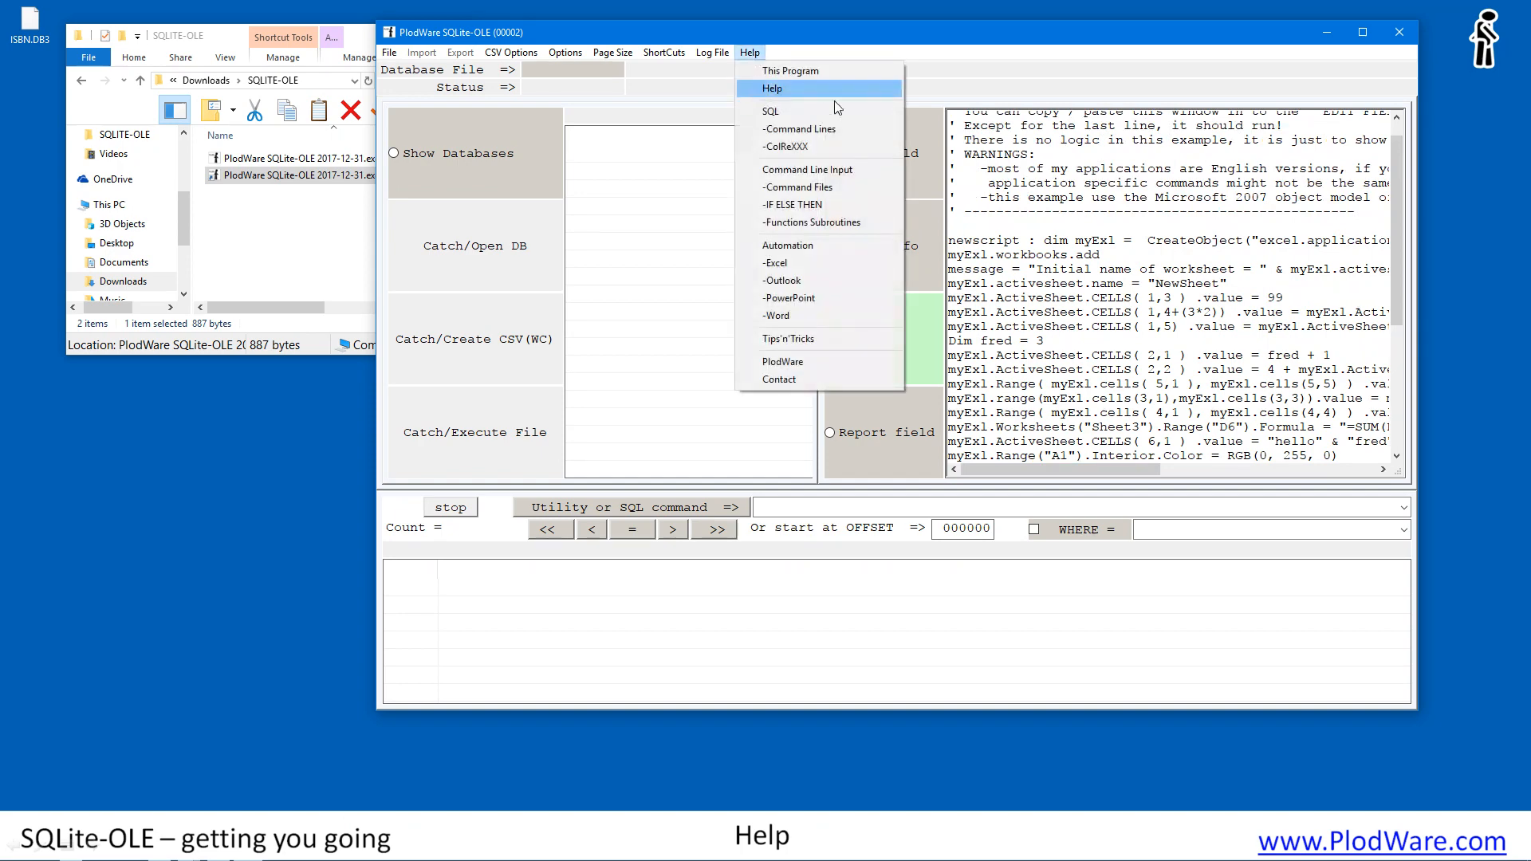
pyautogui.click(796, 130)
pyautogui.scroll(-3, 1147, 273)
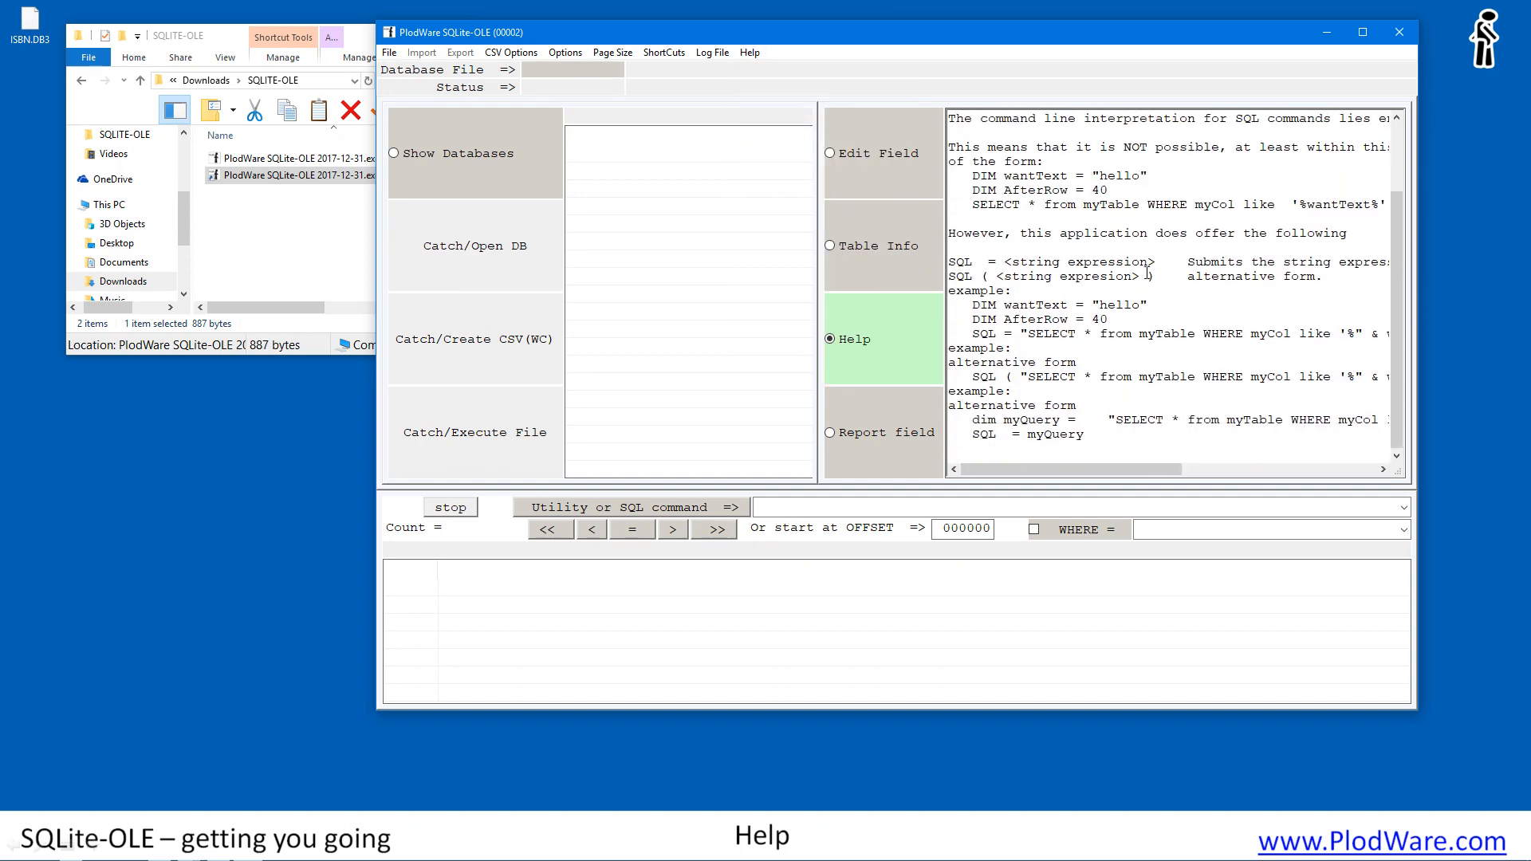
pyautogui.scroll(3, 1147, 273)
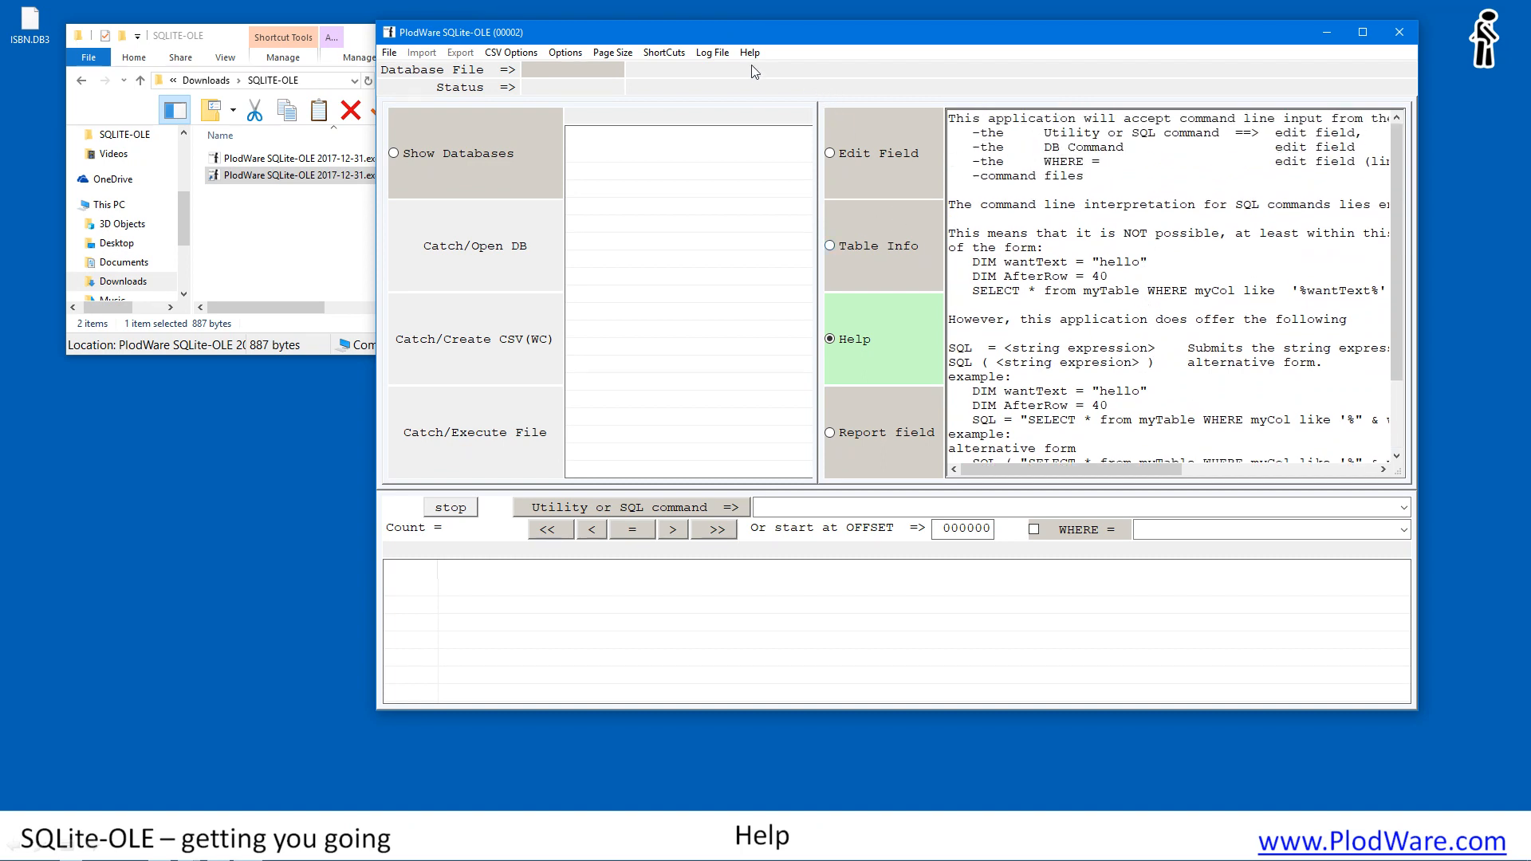
# Step: Run the command help to show how the Help command is used
pyautogui.click(798, 506)
pyautogui.write('help')
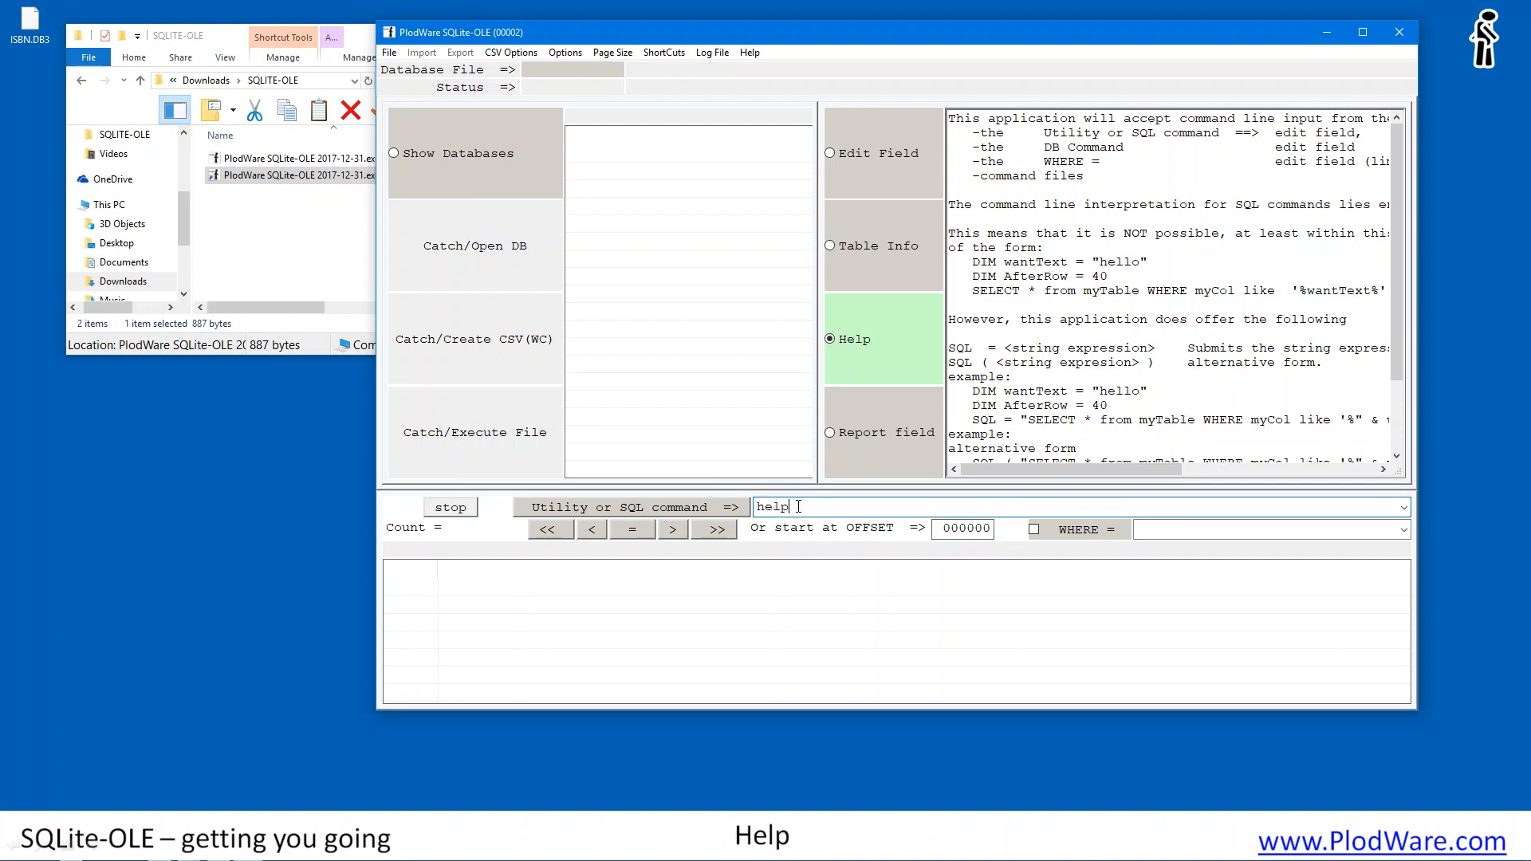
pyautogui.press('Return')
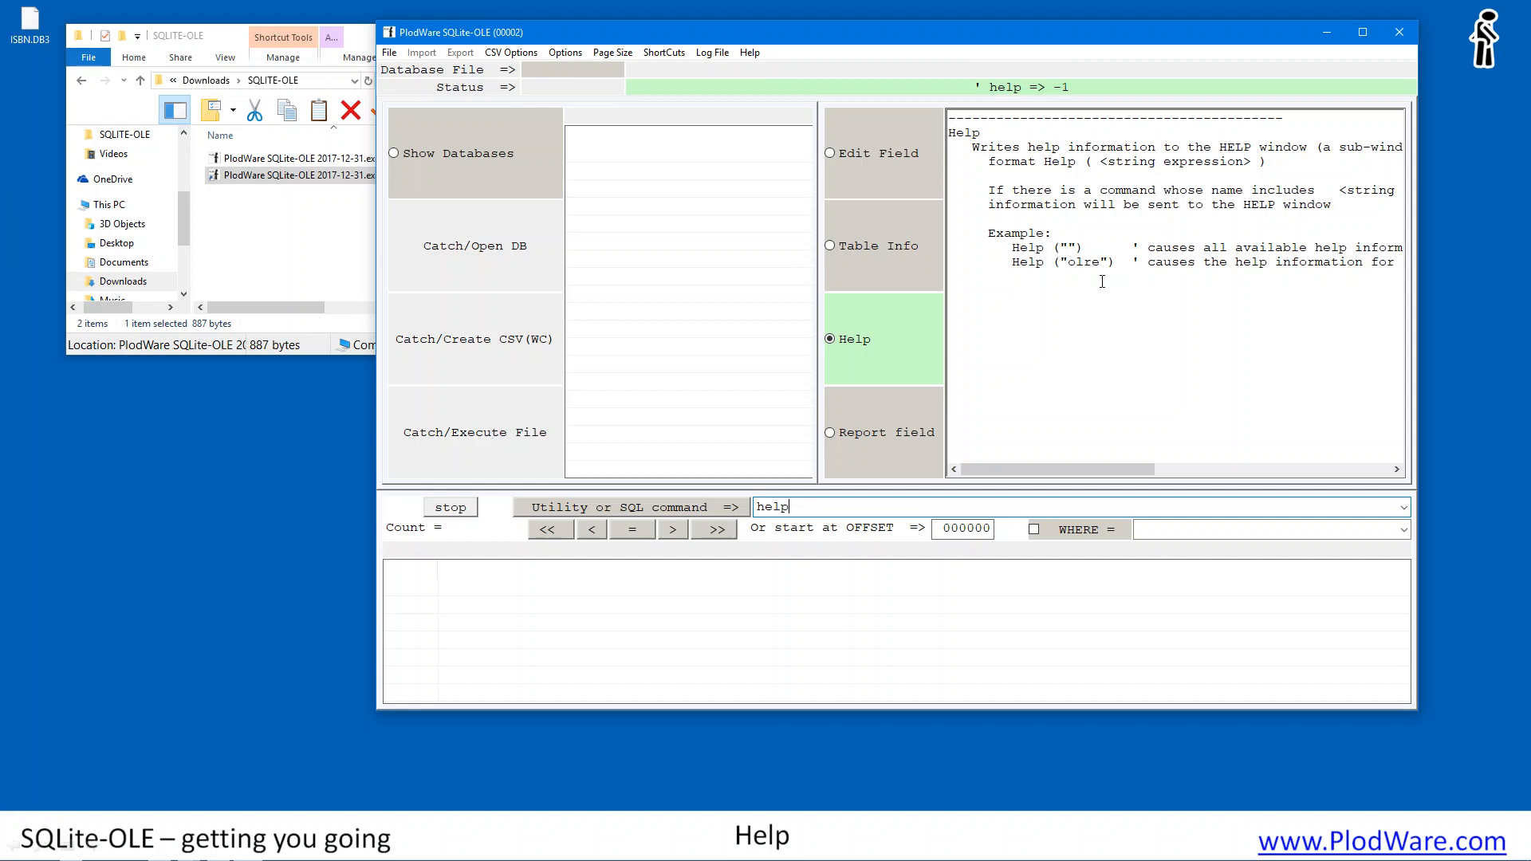
# Step: Run help("CSV") and read through the CSV command entries from CSVColumnNames to CSVRead
pyautogui.write('("CSV")')
pyautogui.click(669, 510)
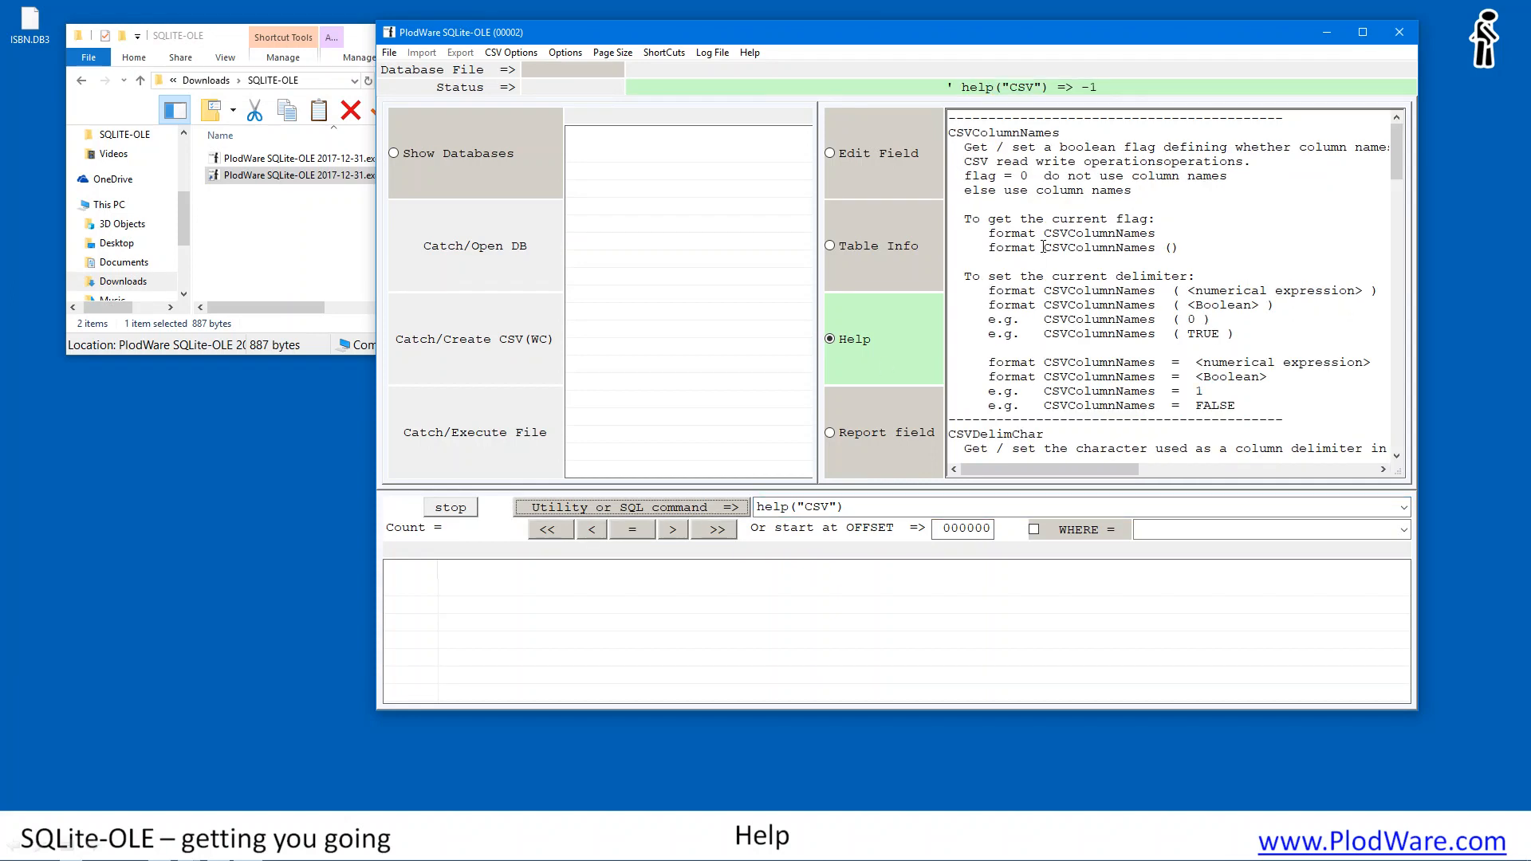
pyautogui.moveTo(1060, 134); pyautogui.dragTo(963, 160)
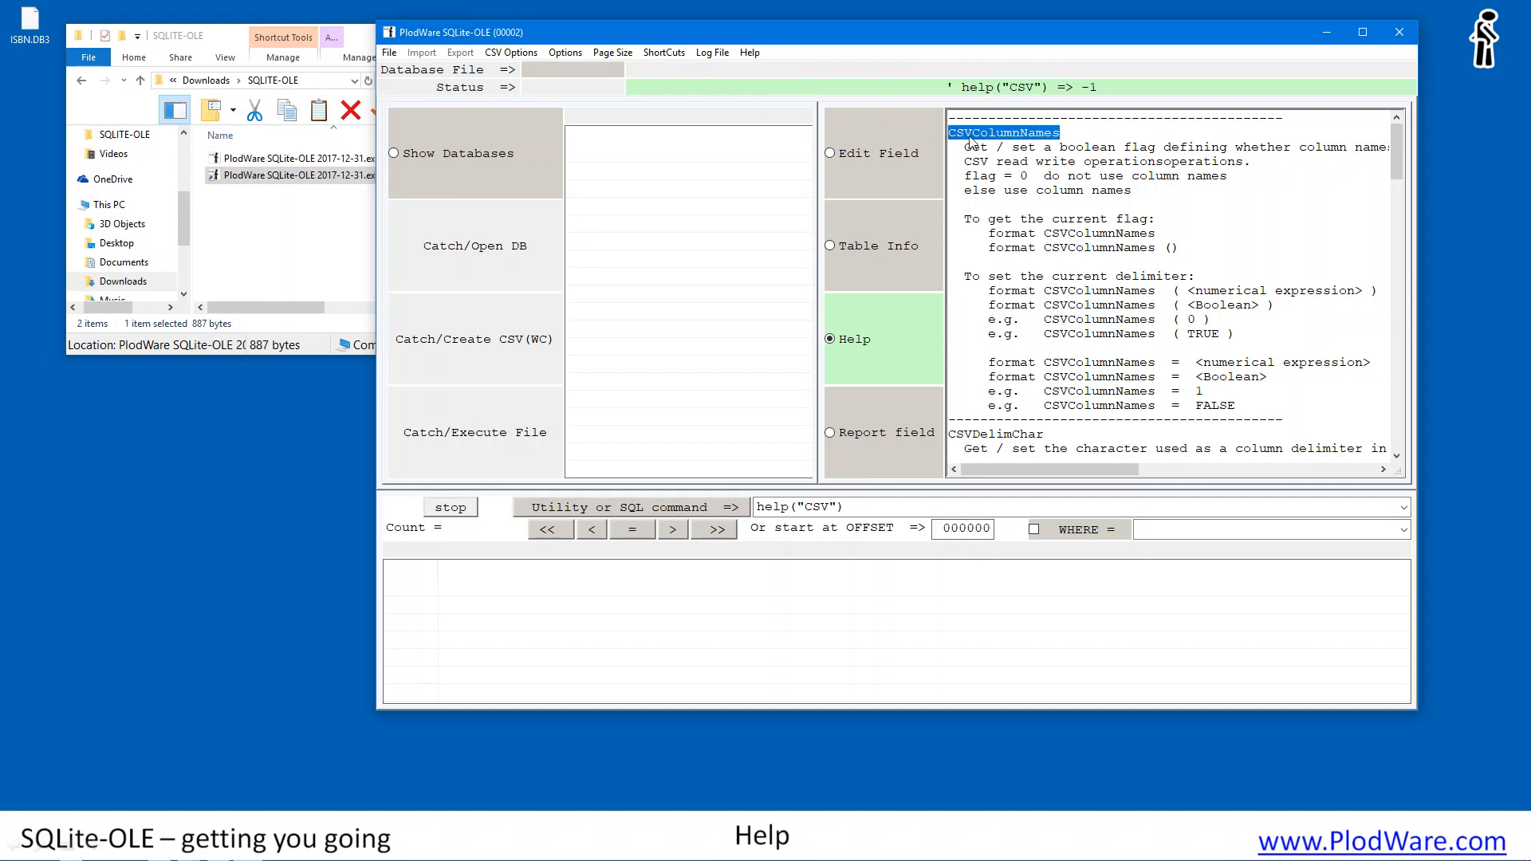
pyautogui.scroll(-1, 1085, 336)
pyautogui.scroll(-2, 1085, 336)
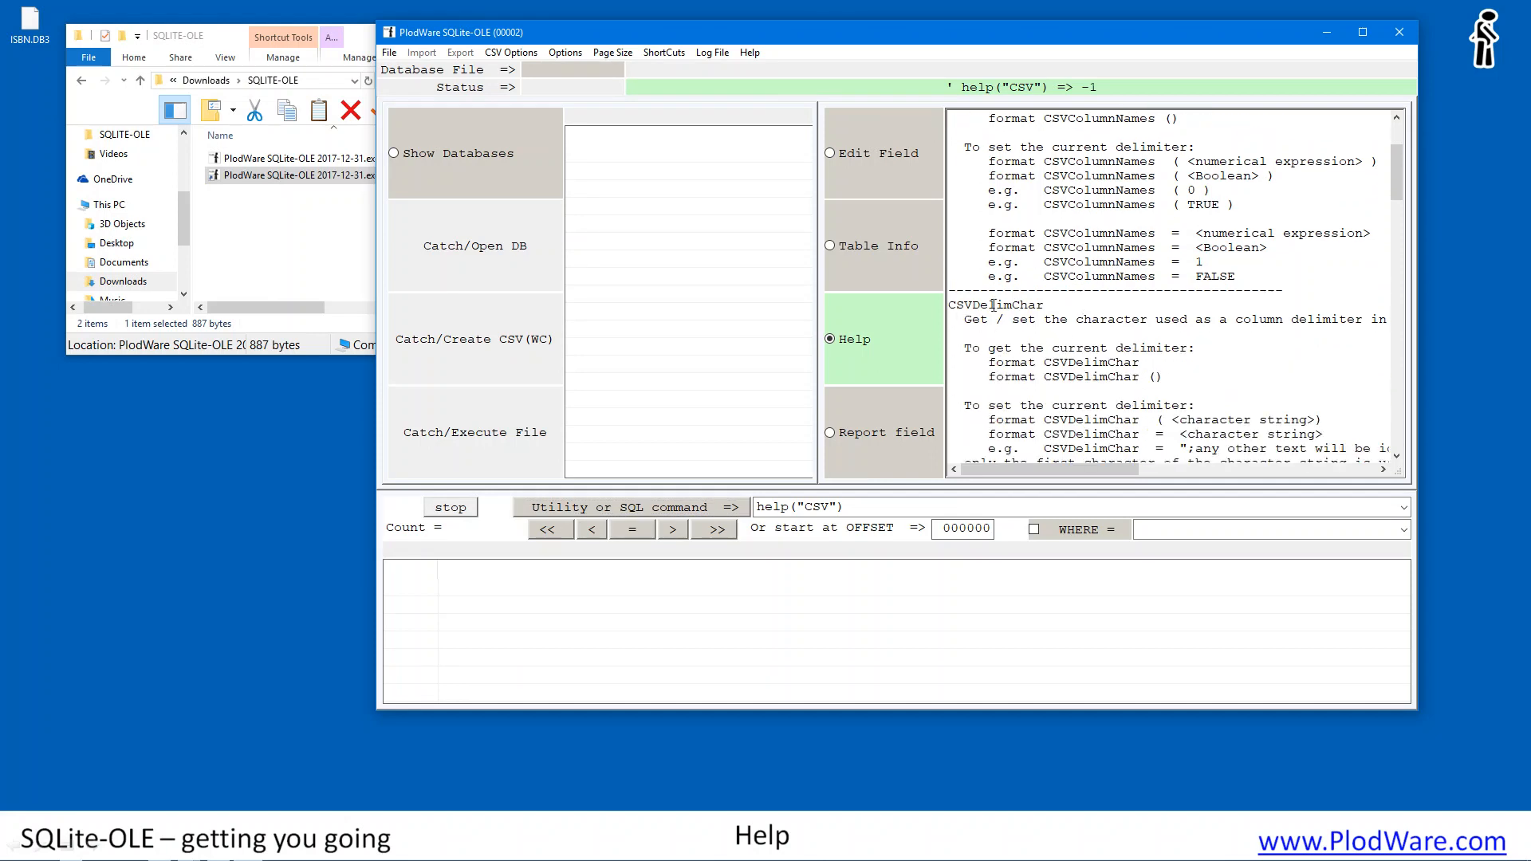
pyautogui.scroll(-12, 1032, 304)
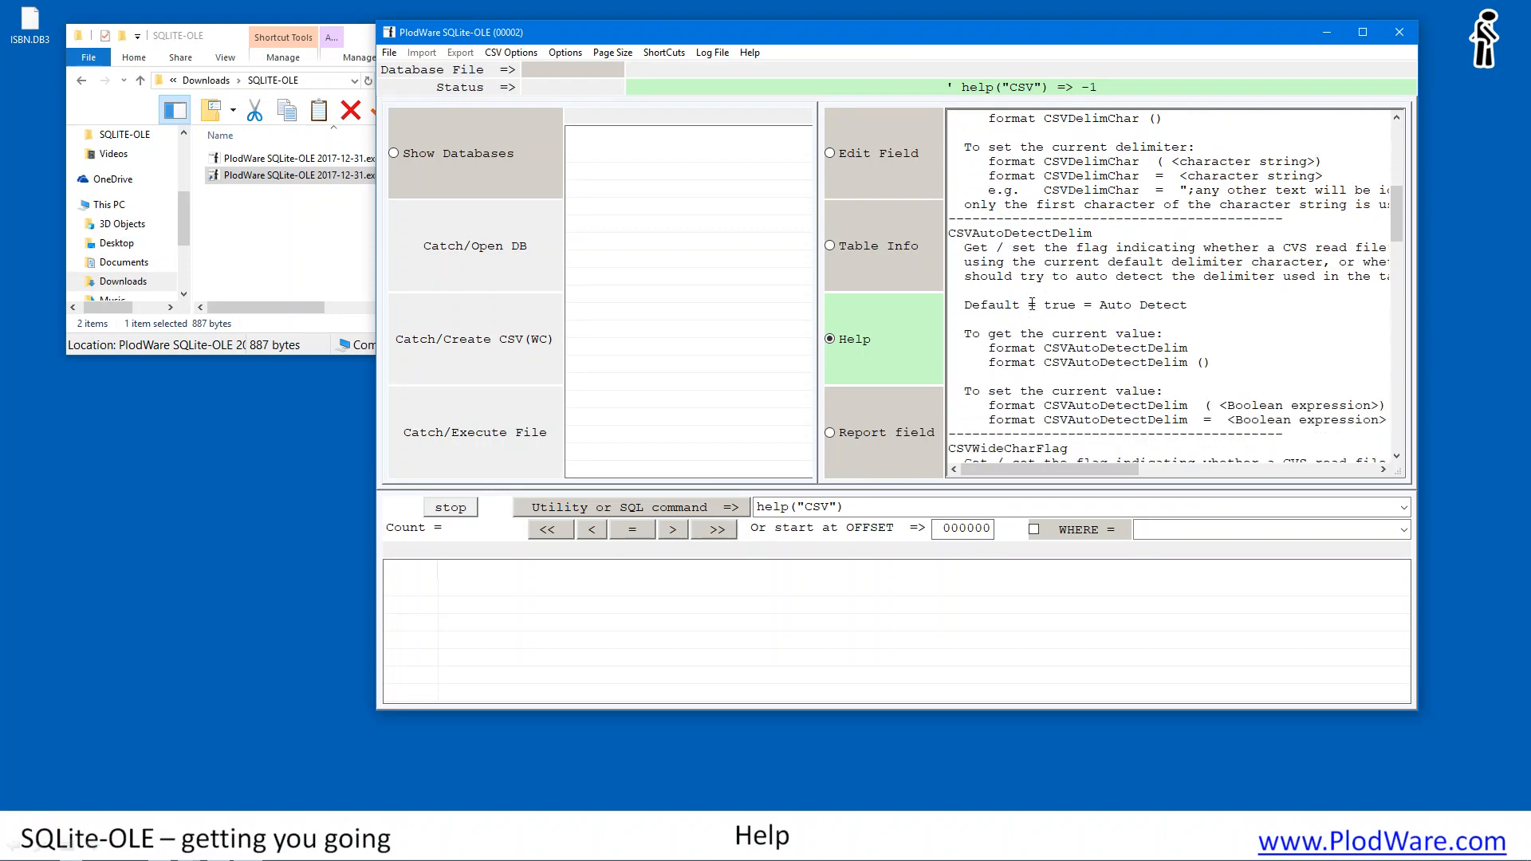
pyautogui.scroll(-7, 1032, 302)
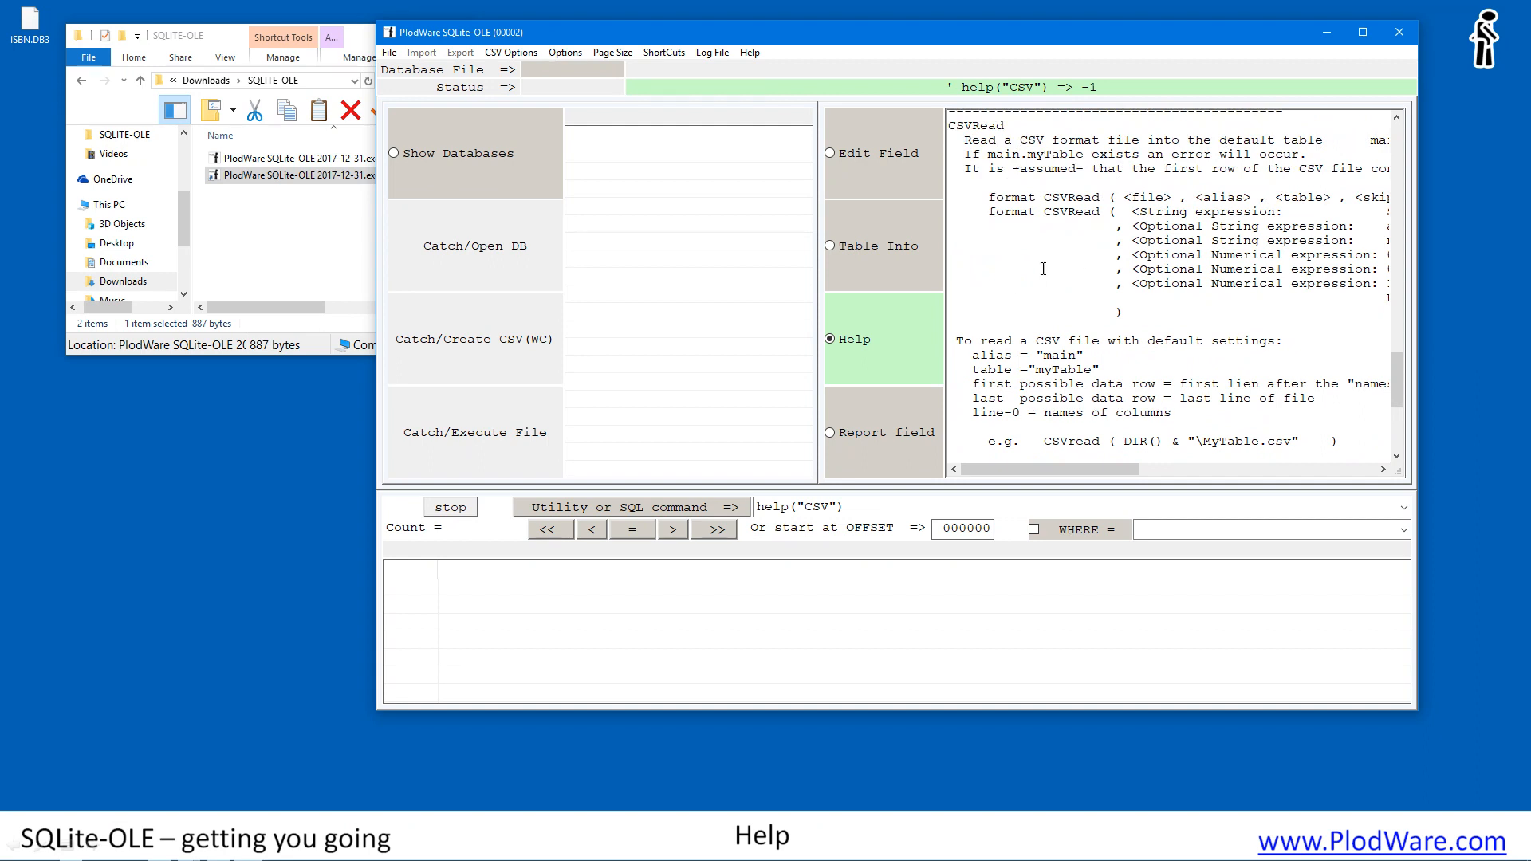
pyautogui.moveTo(989, 153); pyautogui.dragTo(1116, 313)
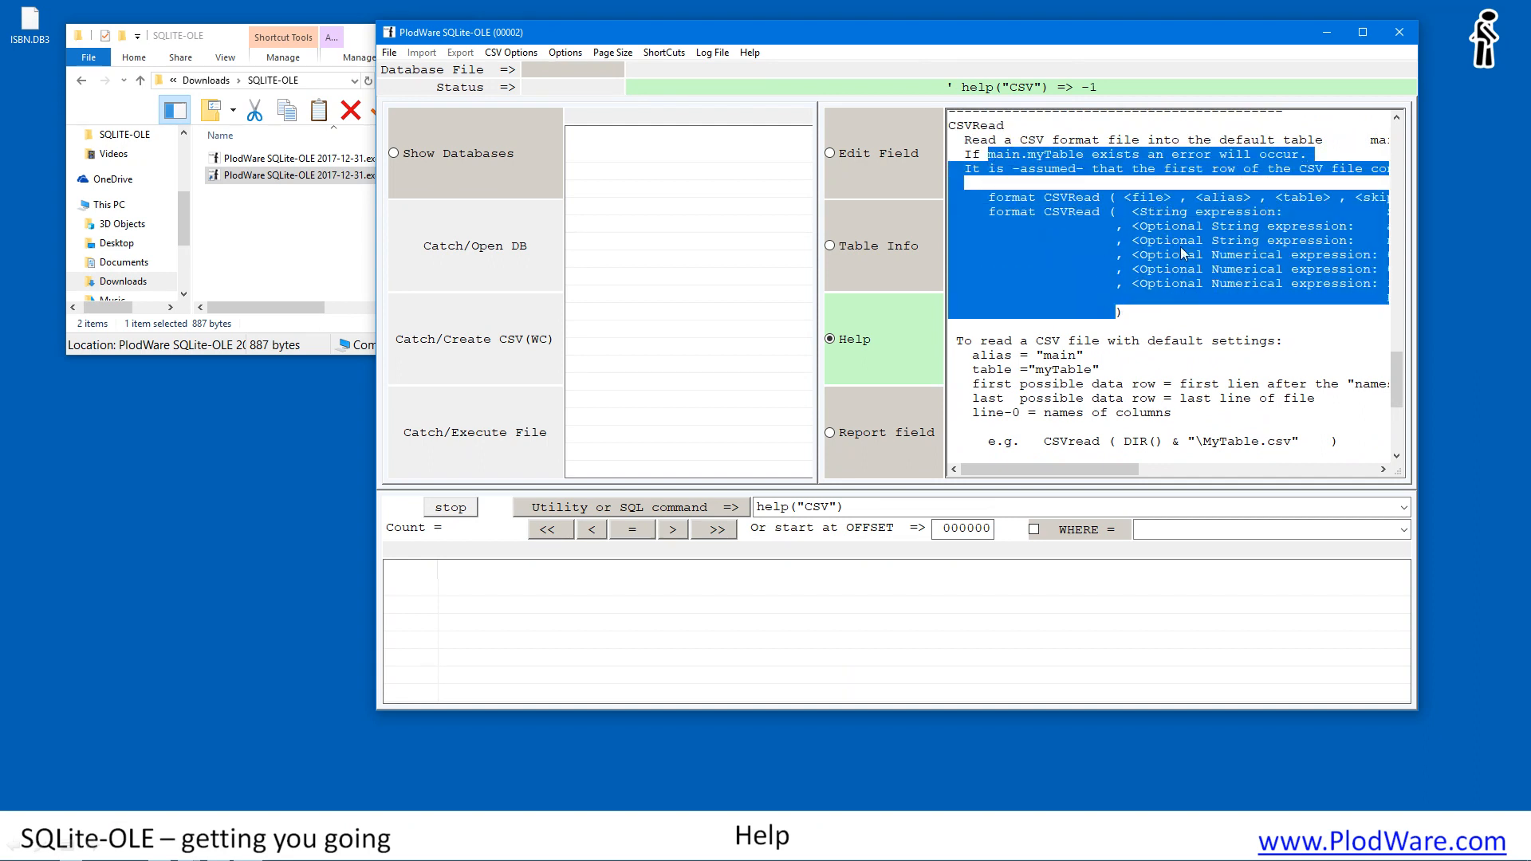
# Step: Change the command to help("") and run it to list the help for all commands
pyautogui.click(831, 506)
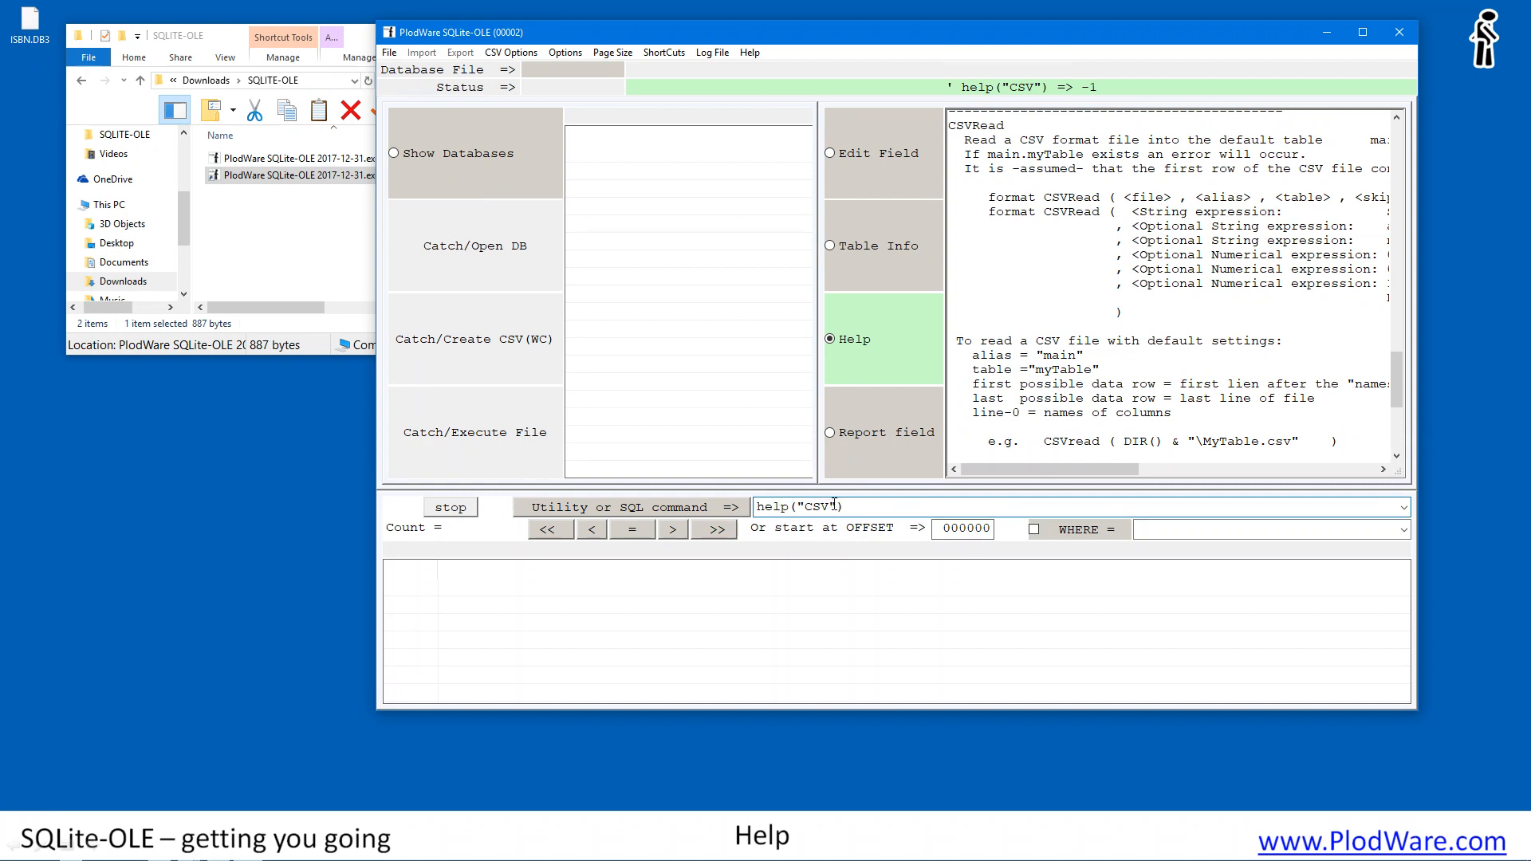
pyautogui.press('BackSpace')
pyautogui.press('BackSpace')
pyautogui.press('BackSpace')
pyautogui.click(835, 505)
pyautogui.press('Return')
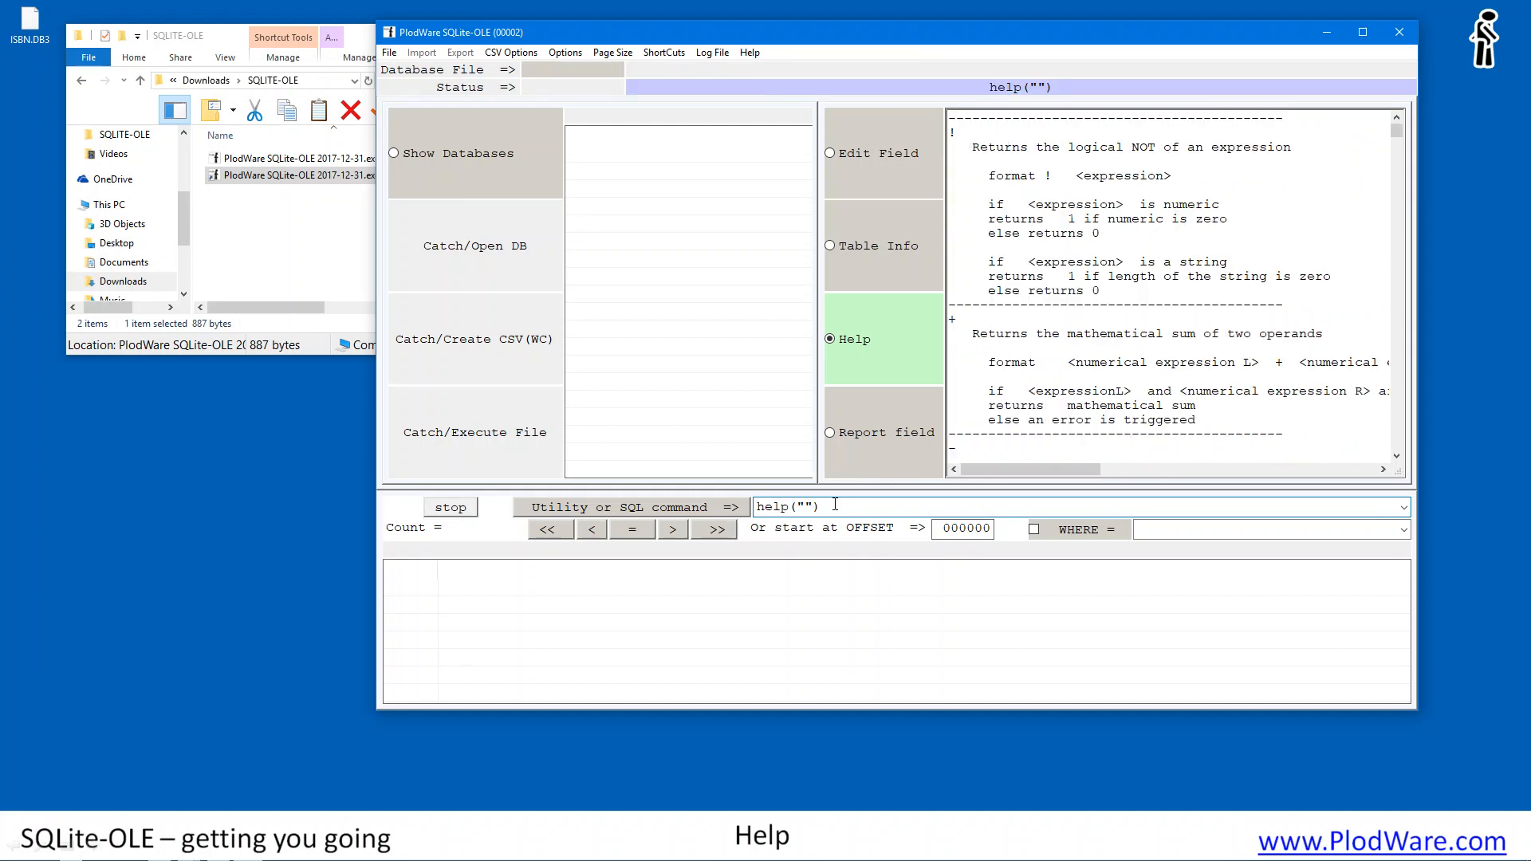
# Step: Copy the entire help text into a new Notepad++ document and move the Notepad++ window up the desktop
pyautogui.moveTo(1032, 155); pyautogui.dragTo(1040, 288)
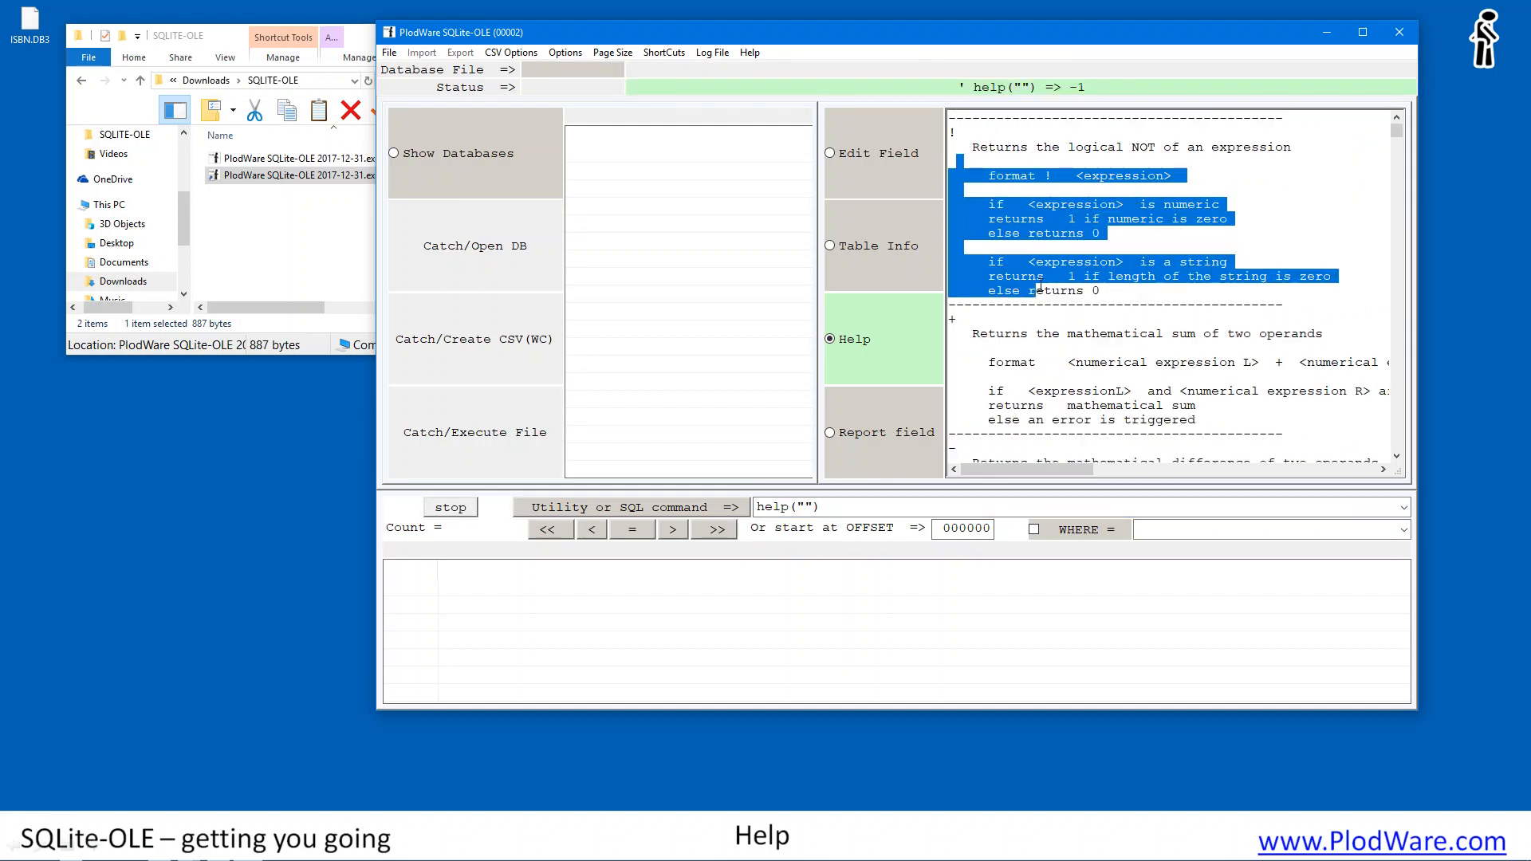
pyautogui.hotkey('ctrl', 'a')
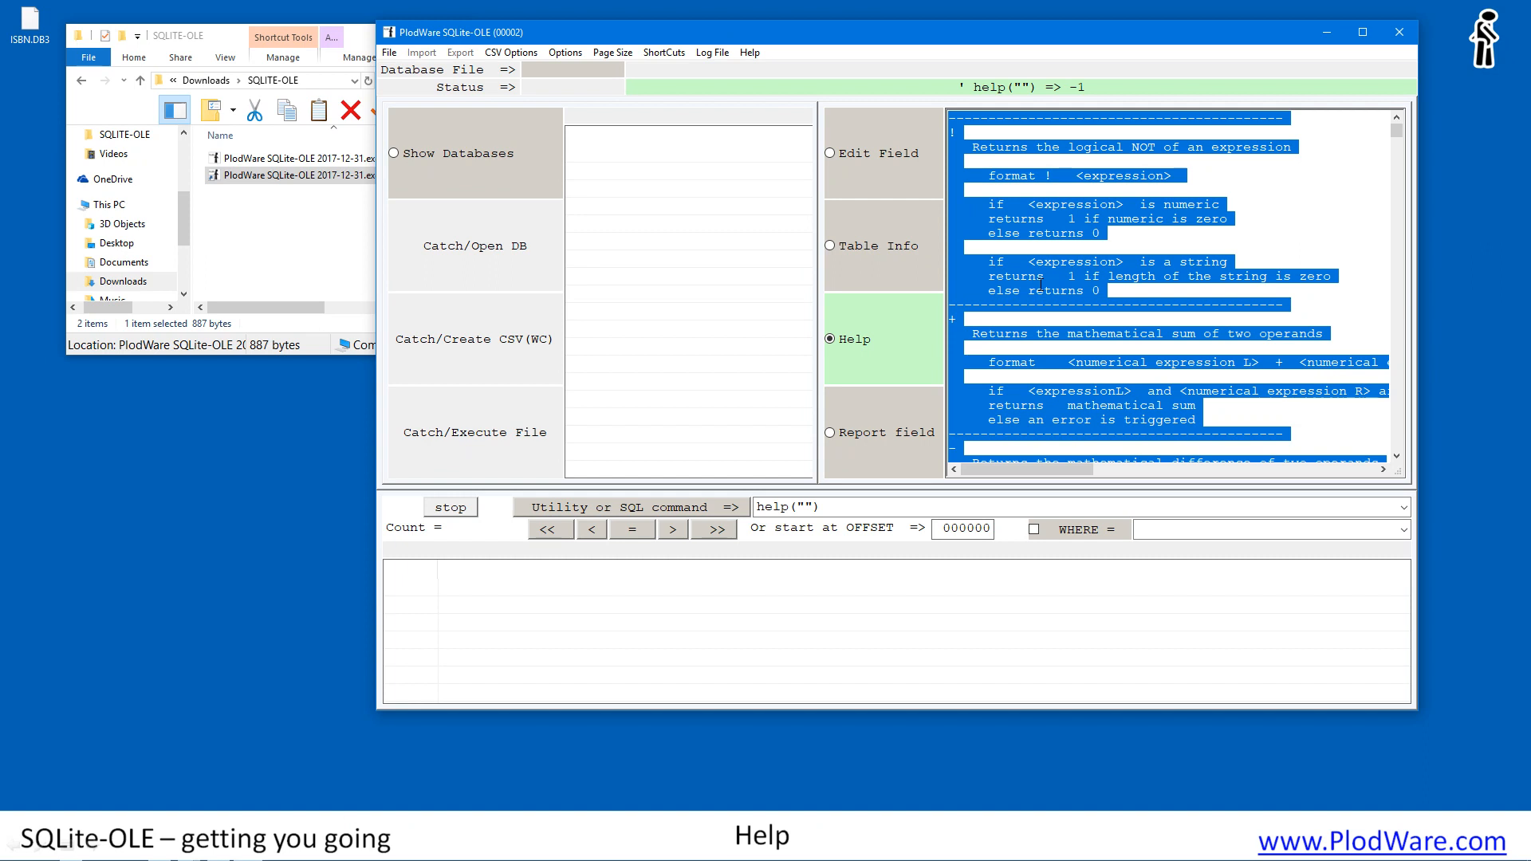
pyautogui.click(1197, 185)
pyautogui.hotkey('ctrl', 'a')
pyautogui.click(108, 842)
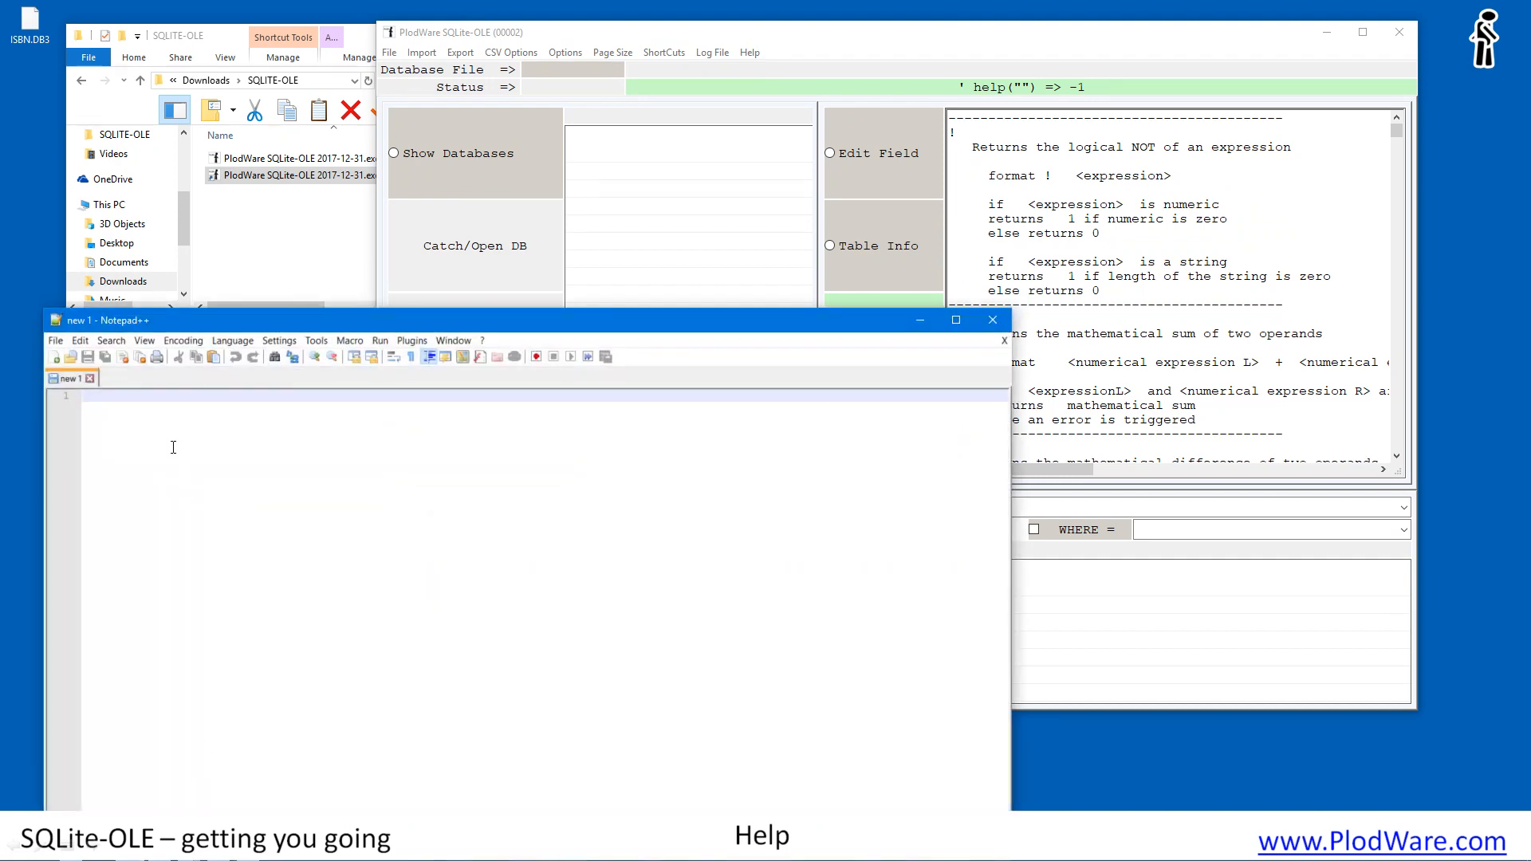
pyautogui.hotkey('ctrl', 'v')
pyautogui.moveTo(352, 315); pyautogui.dragTo(385, 81)
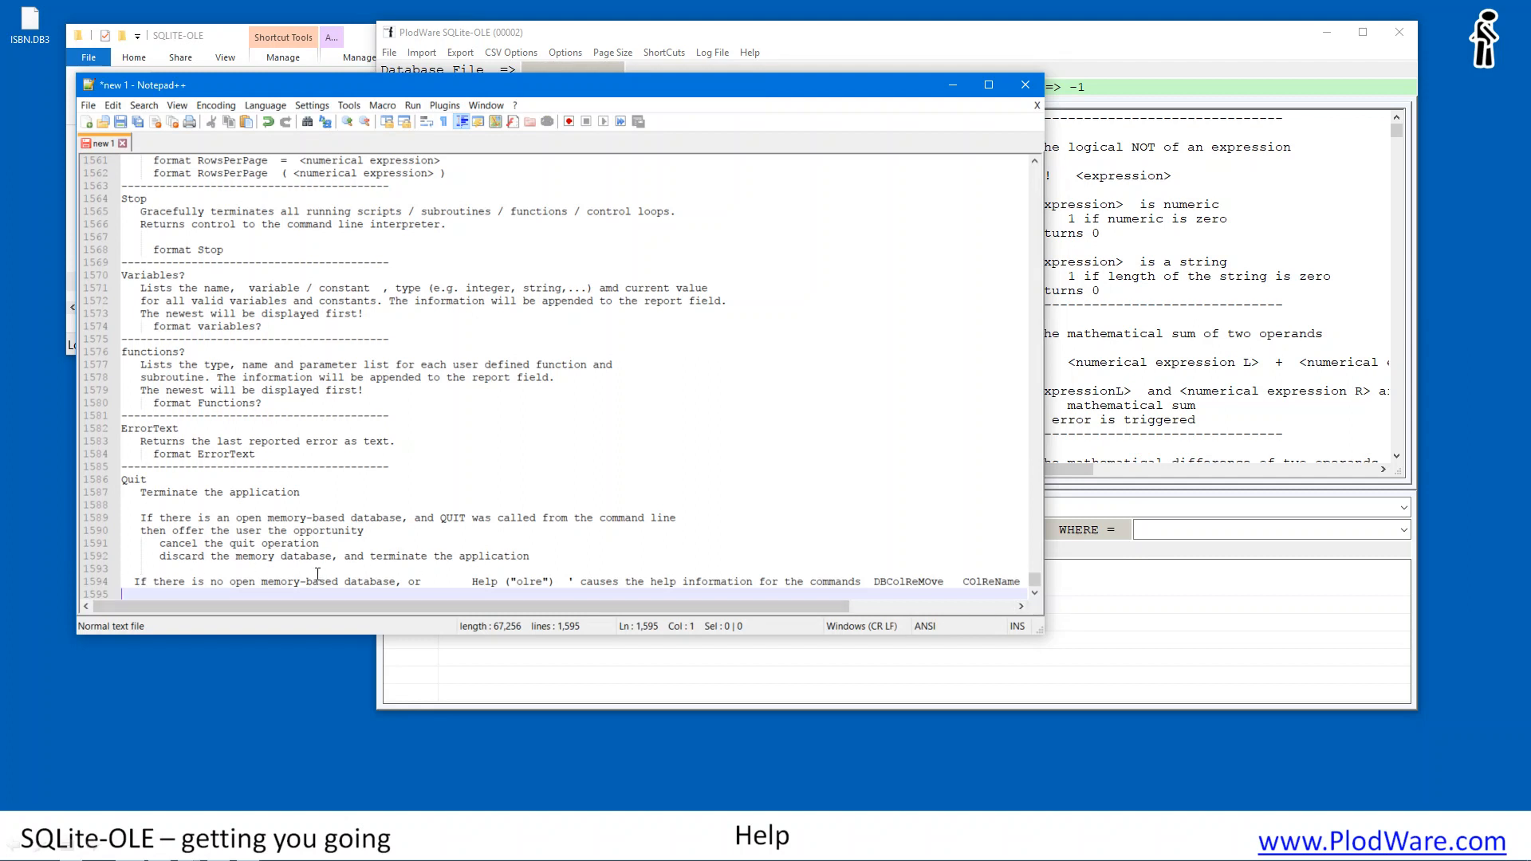
# Step: Close the pasted help document without saving it and quit Notepad++
pyautogui.click(1037, 105)
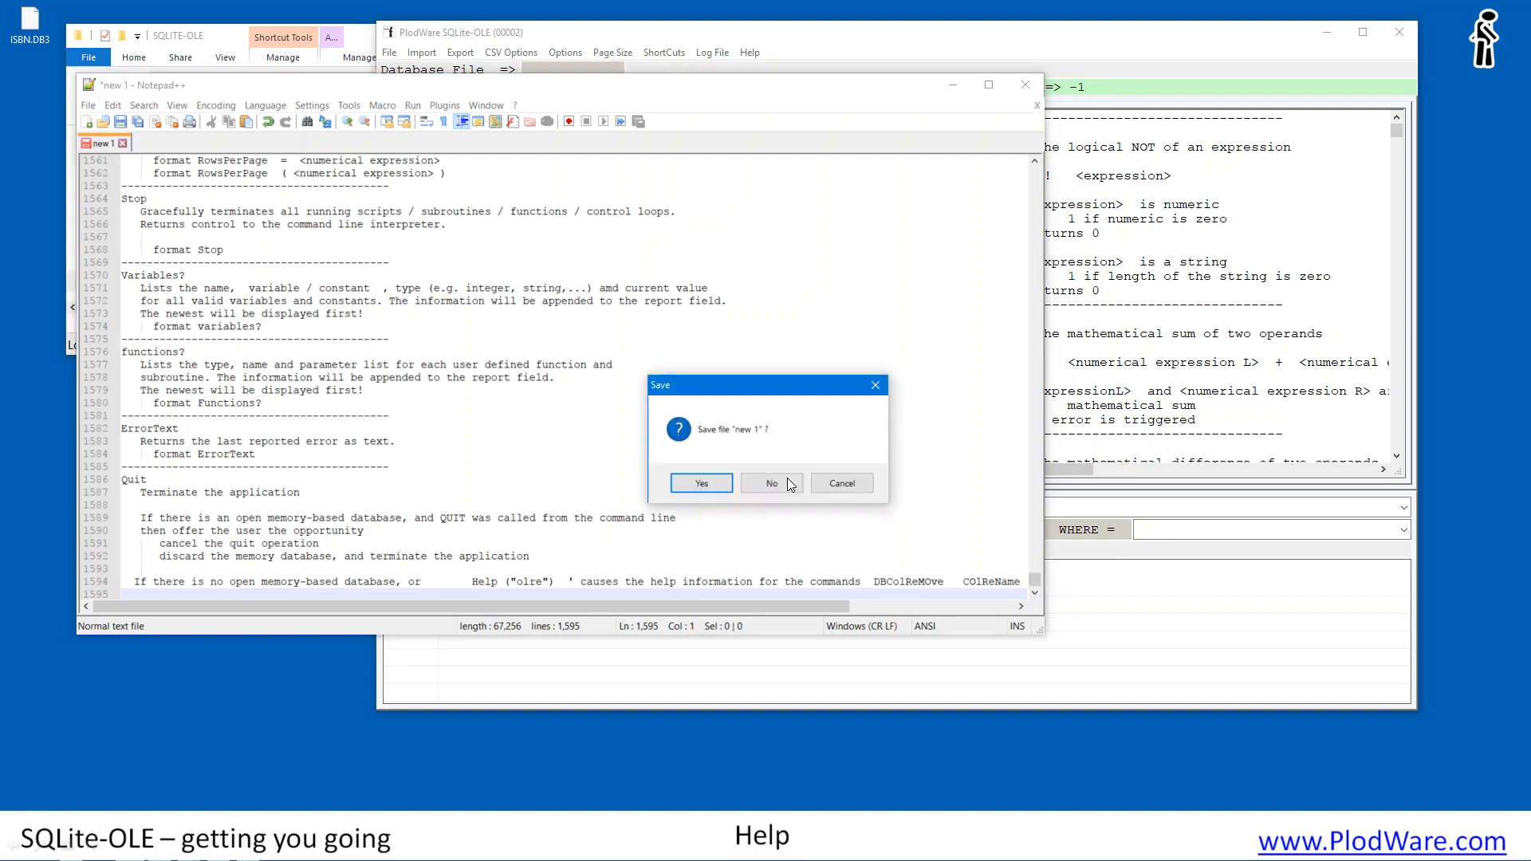
pyautogui.click(784, 482)
pyautogui.click(1025, 84)
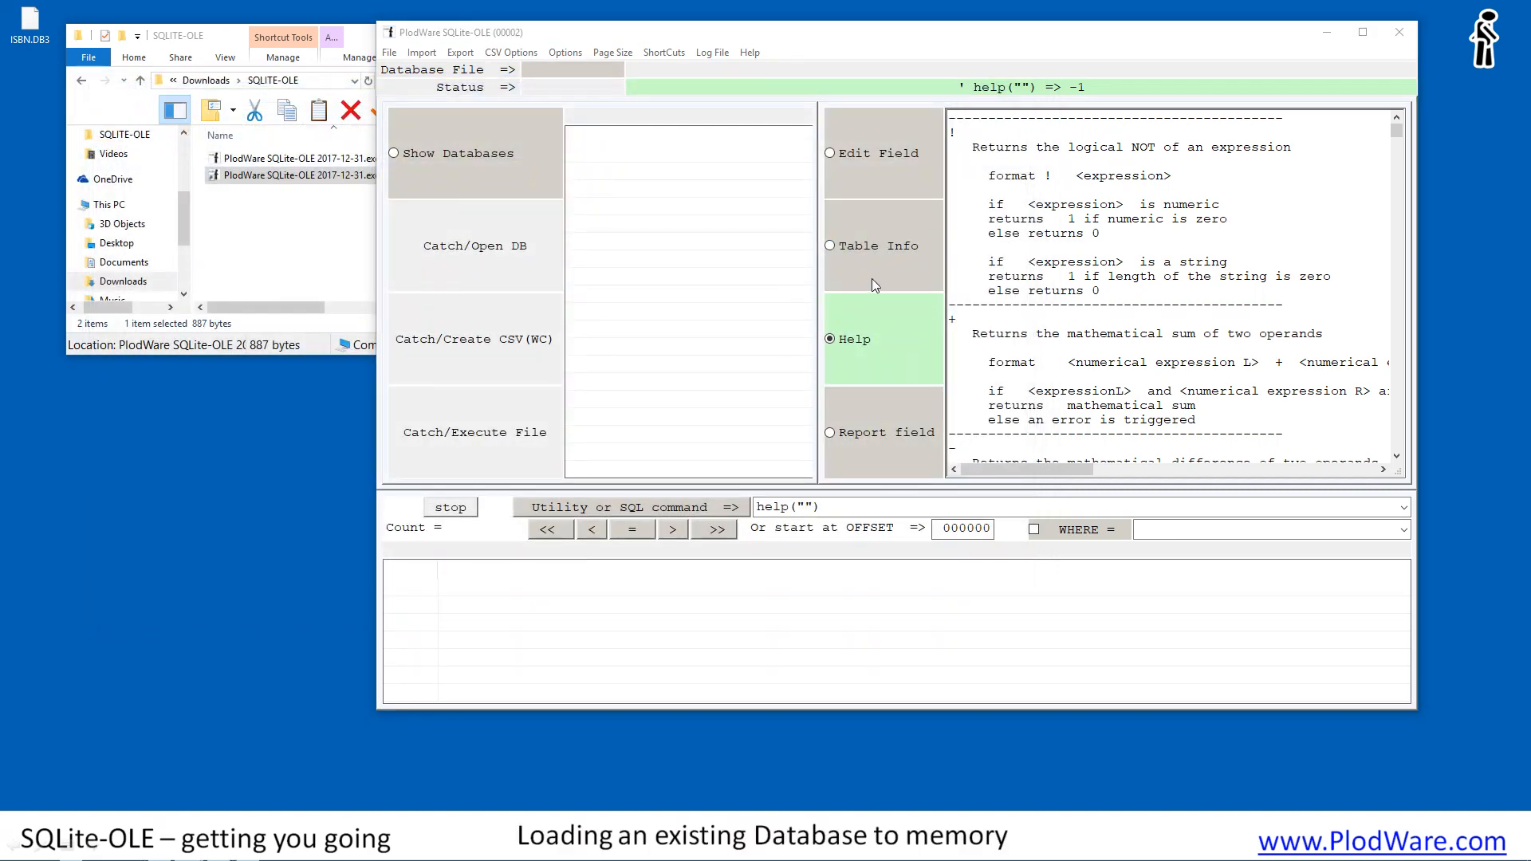
# Step: Move the SQLITE-OLE folder window down the desktop, and reposition and enlarge the database window to fill most of the screen
pyautogui.moveTo(364, 44); pyautogui.dragTo(242, 551)
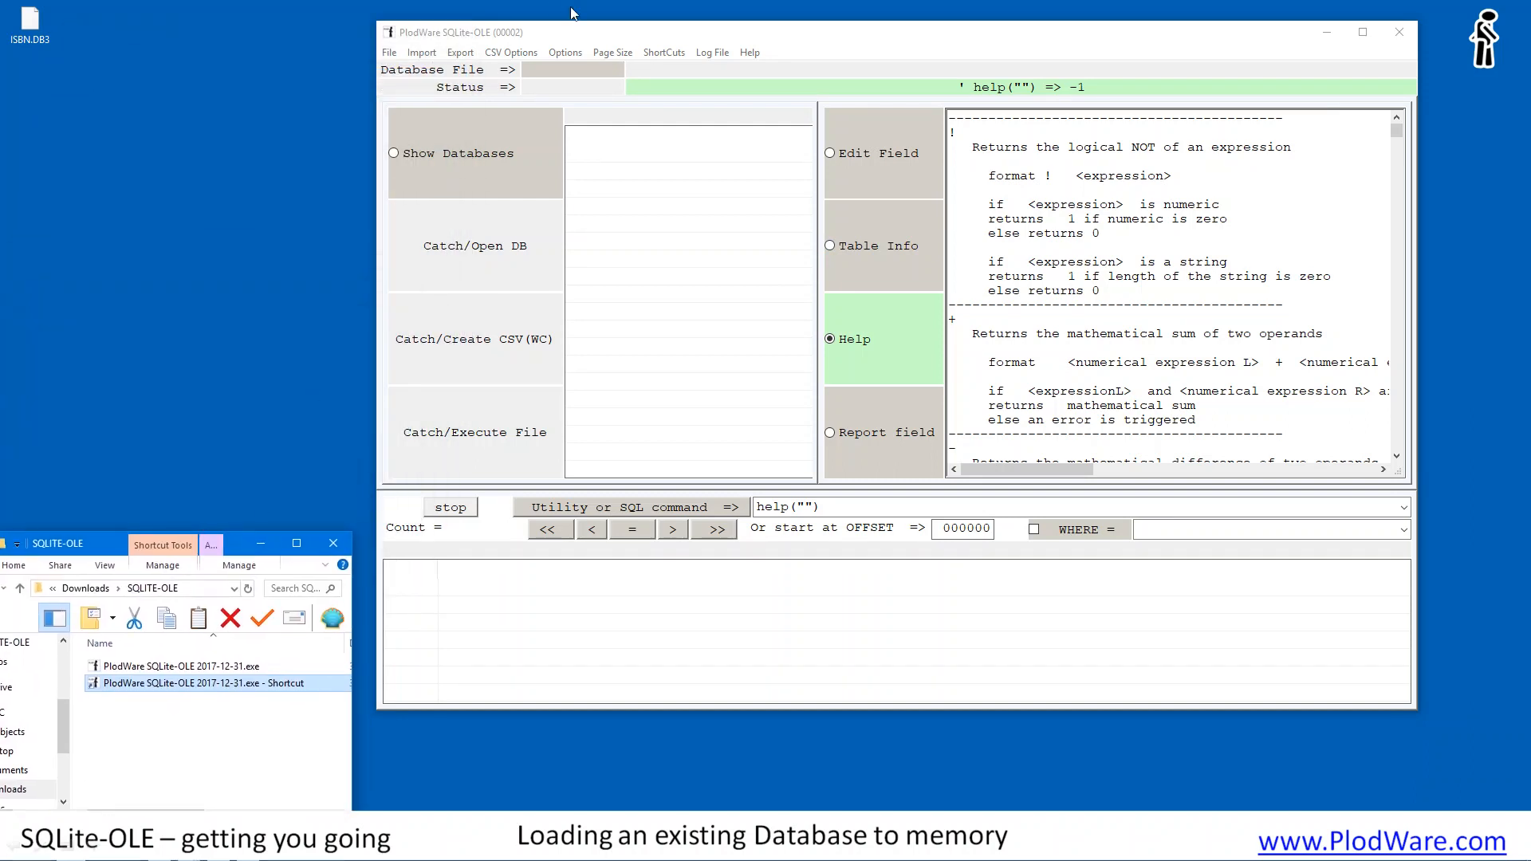
pyautogui.moveTo(606, 34); pyautogui.dragTo(321, 24)
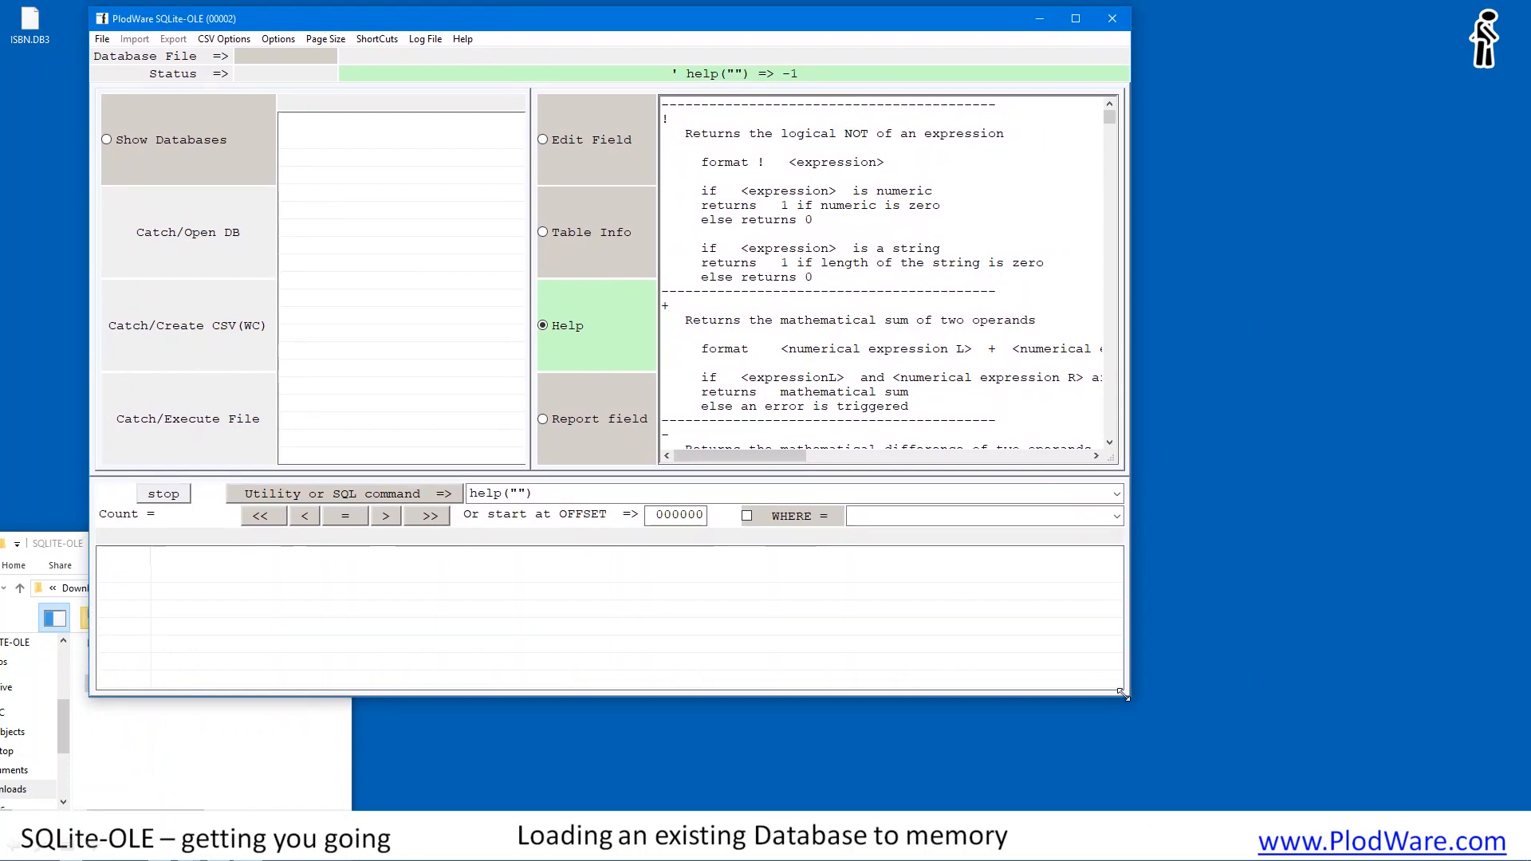
pyautogui.moveTo(1123, 694); pyautogui.dragTo(1497, 807)
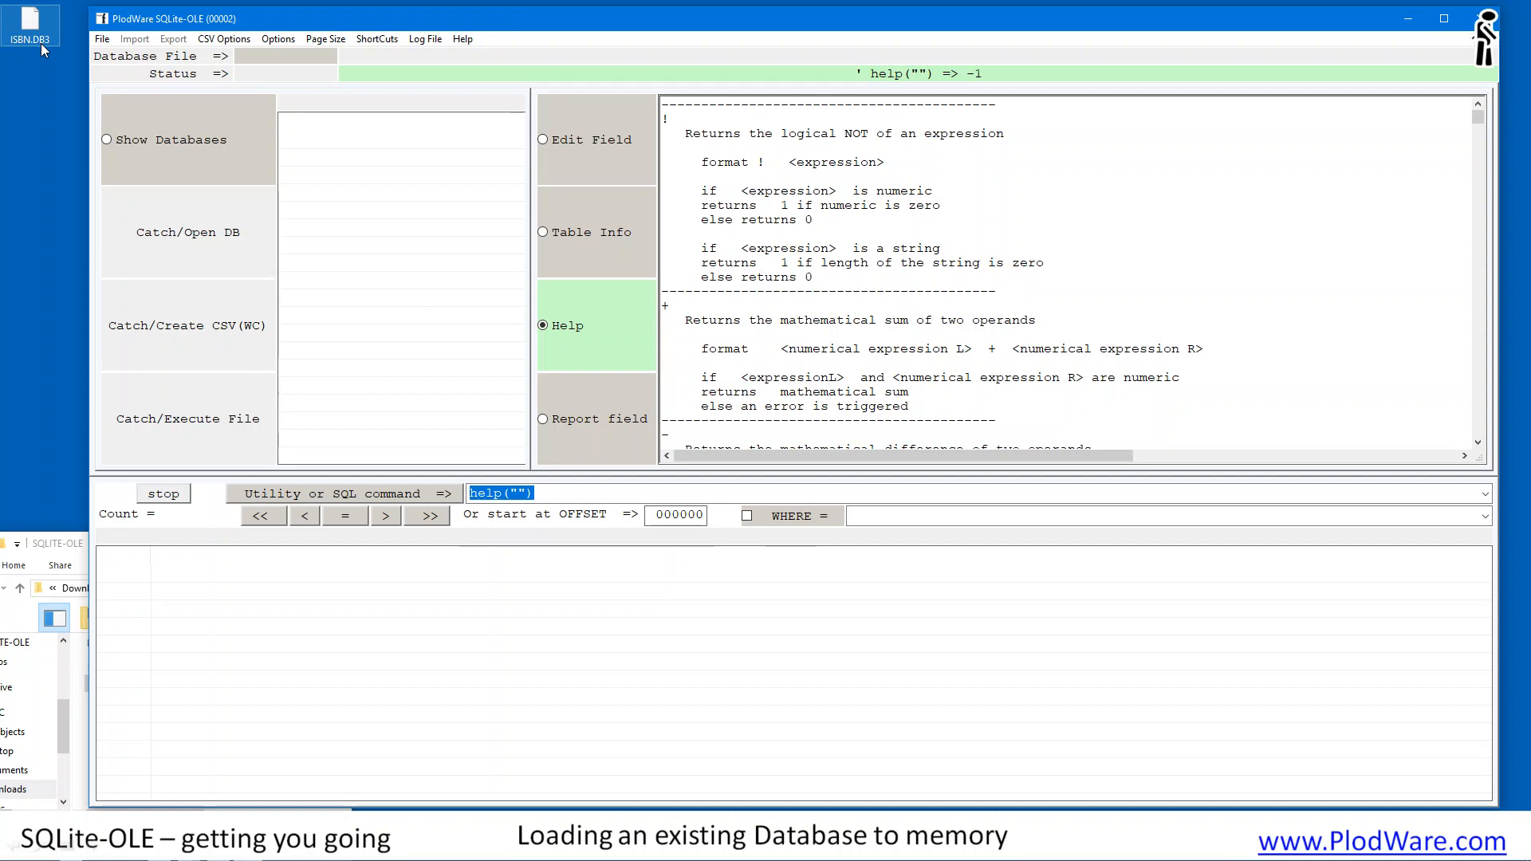
# Step: Load the ISBN.DB3 file from the desktop into a memory database
pyautogui.click(103, 40)
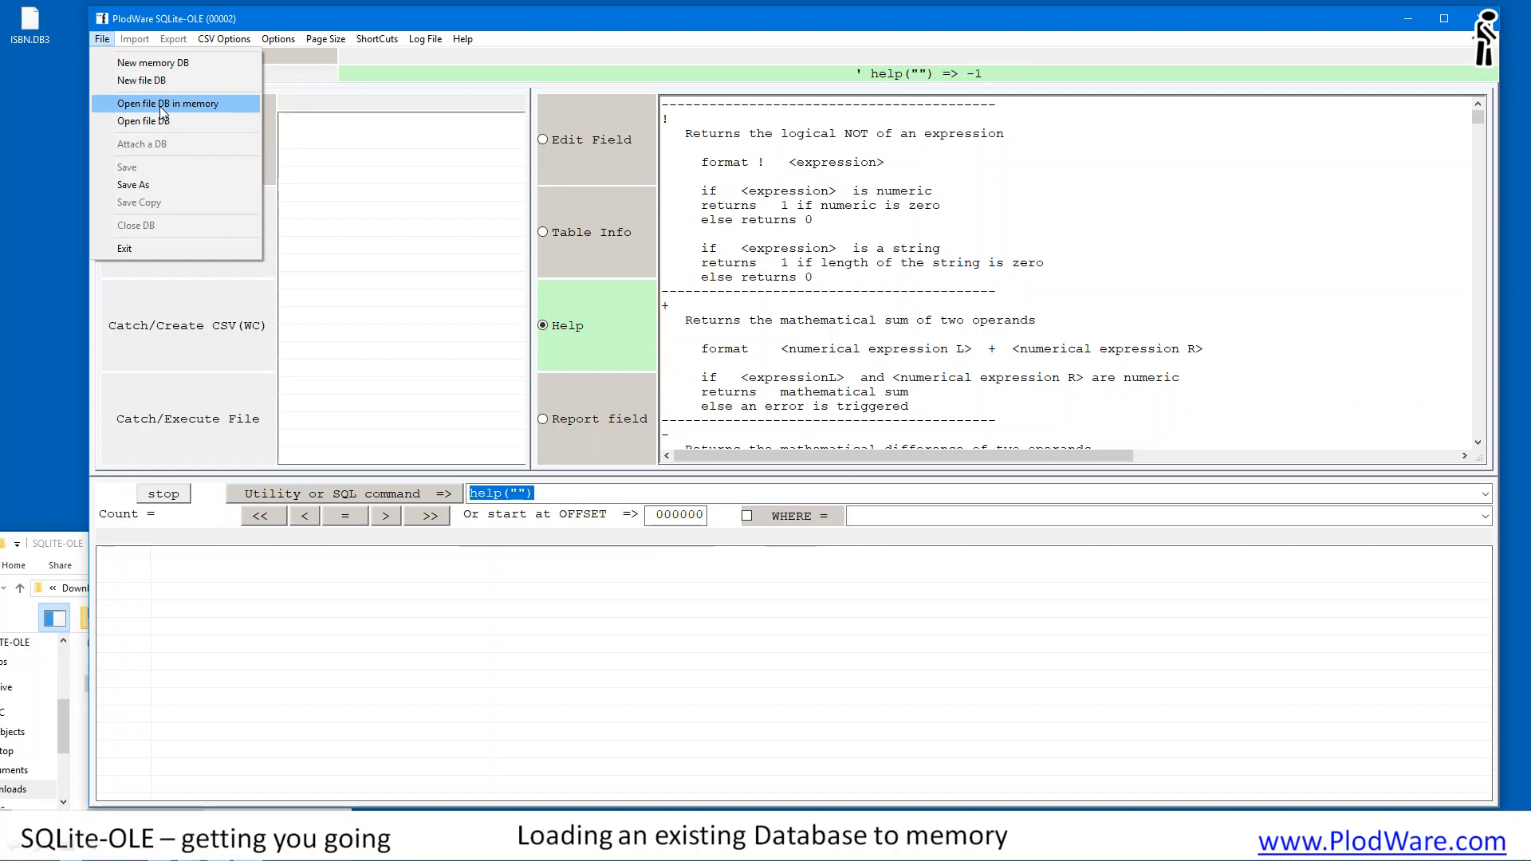
pyautogui.click(40, 106)
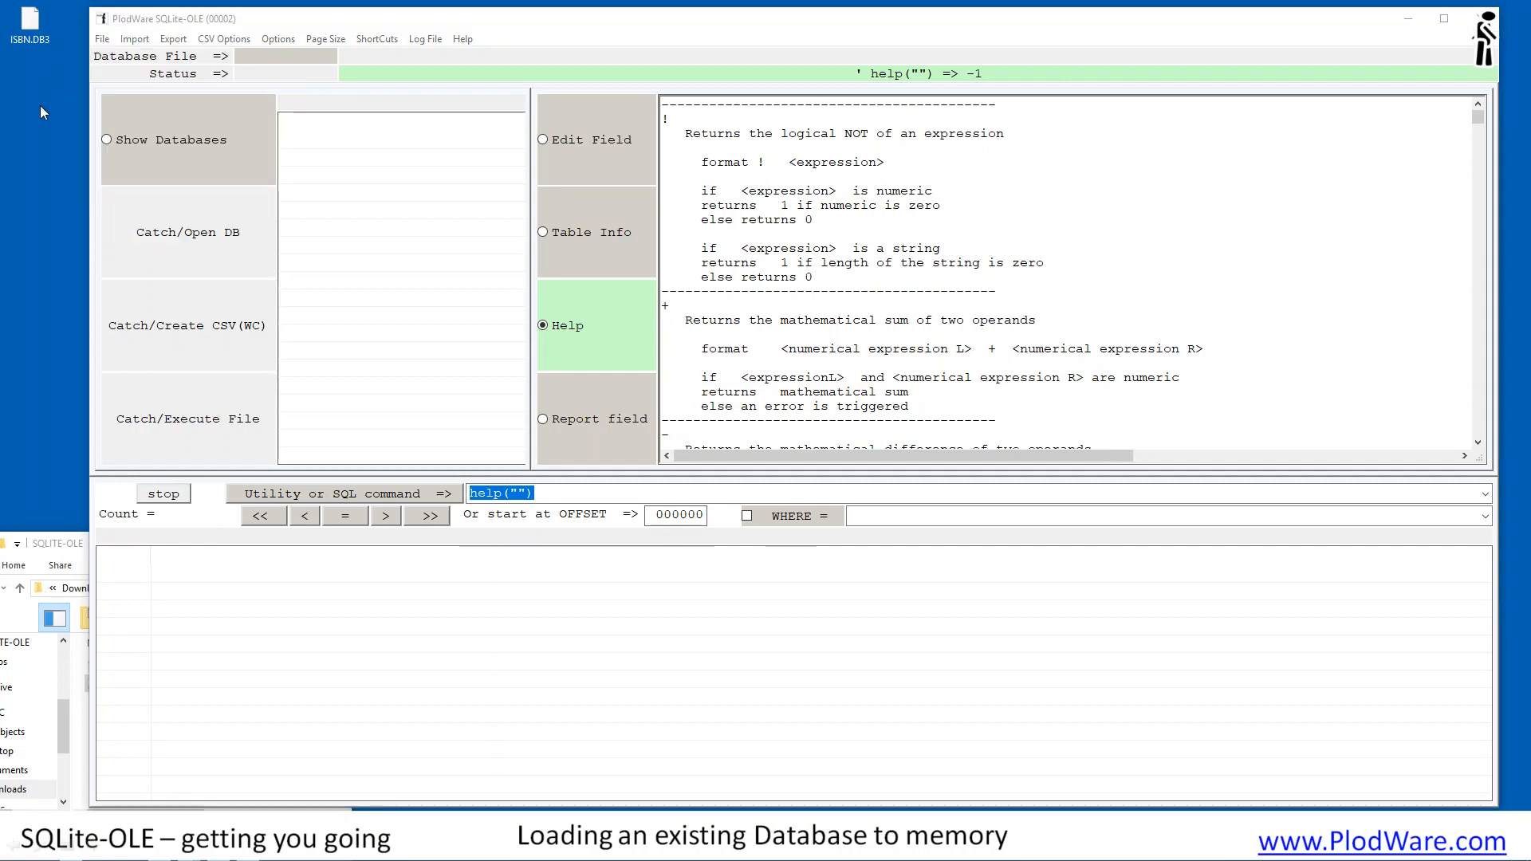
pyautogui.click(32, 36)
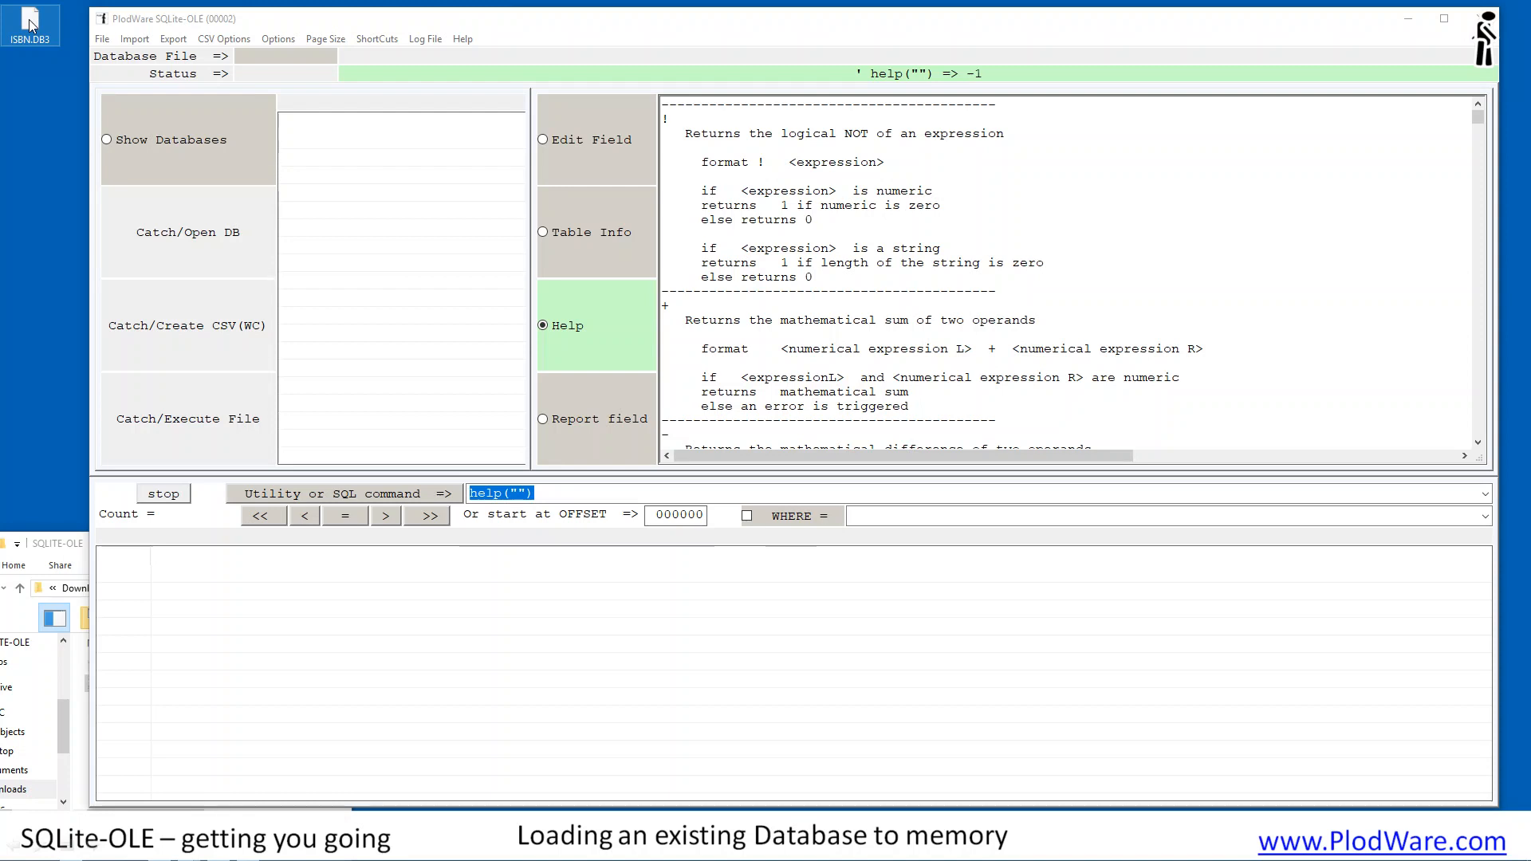
pyautogui.moveTo(30, 24); pyautogui.dragTo(181, 236)
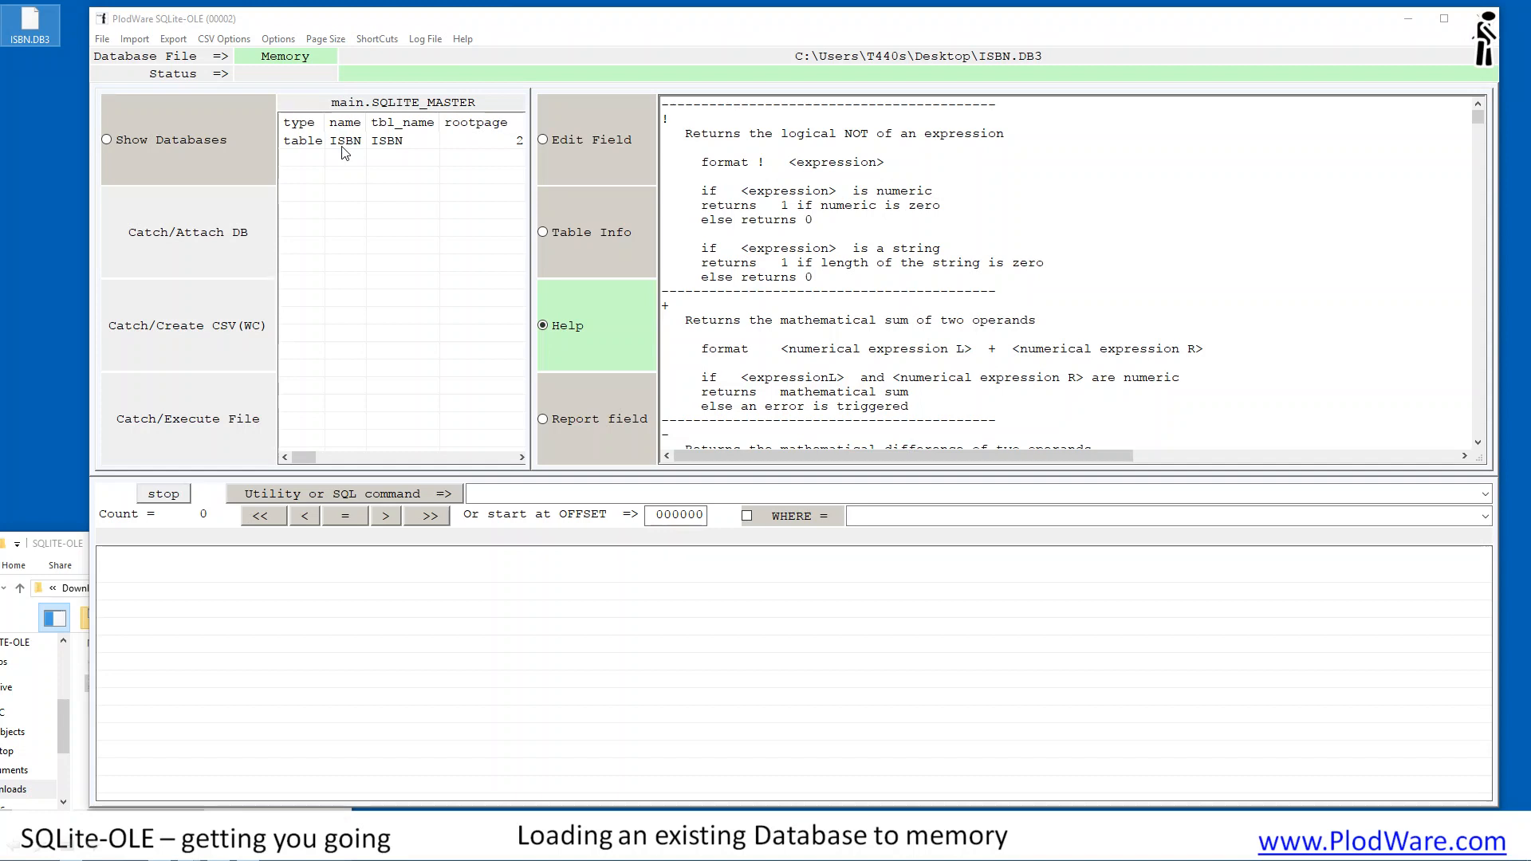
# Step: Shrink the upper panes to enlarge the results grid and display the records of the ISBN table
pyautogui.moveTo(693, 471); pyautogui.dragTo(688, 235)
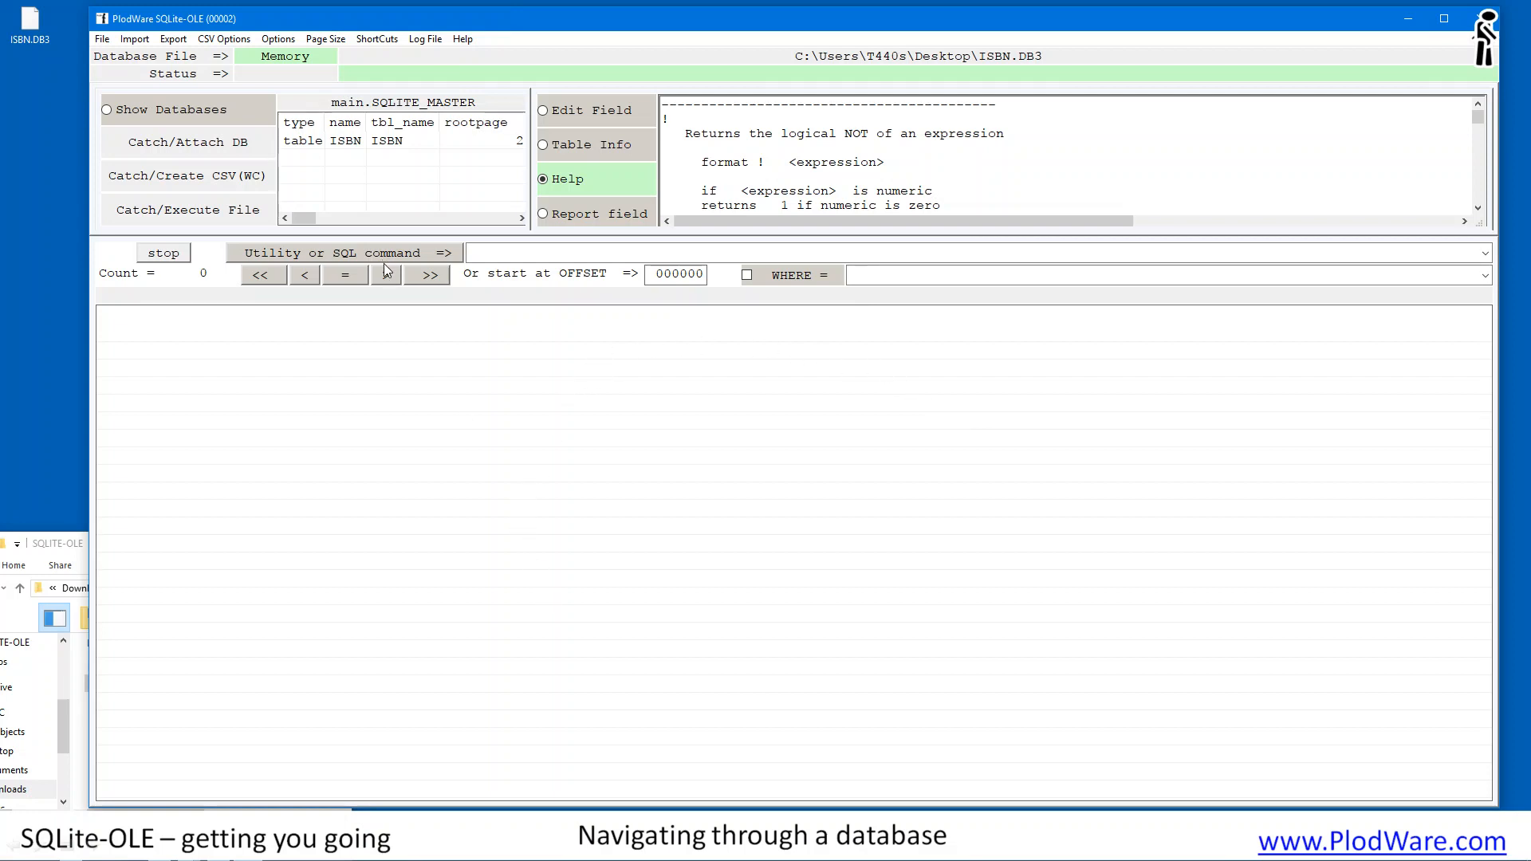
pyautogui.click(388, 147)
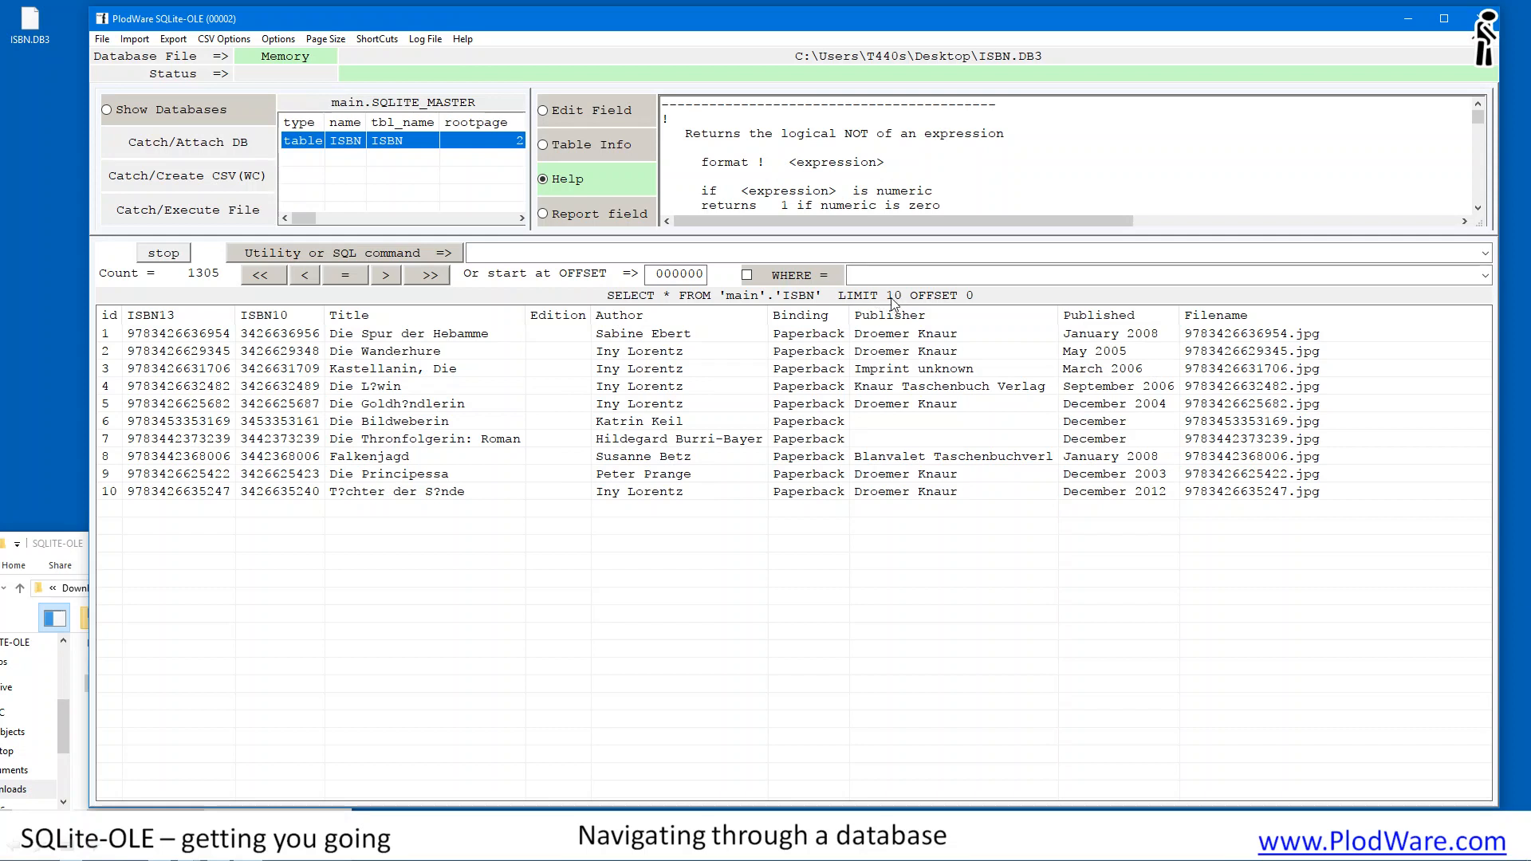
# Step: Set the page size to 25 records and reload the ISBN table
pyautogui.click(338, 41)
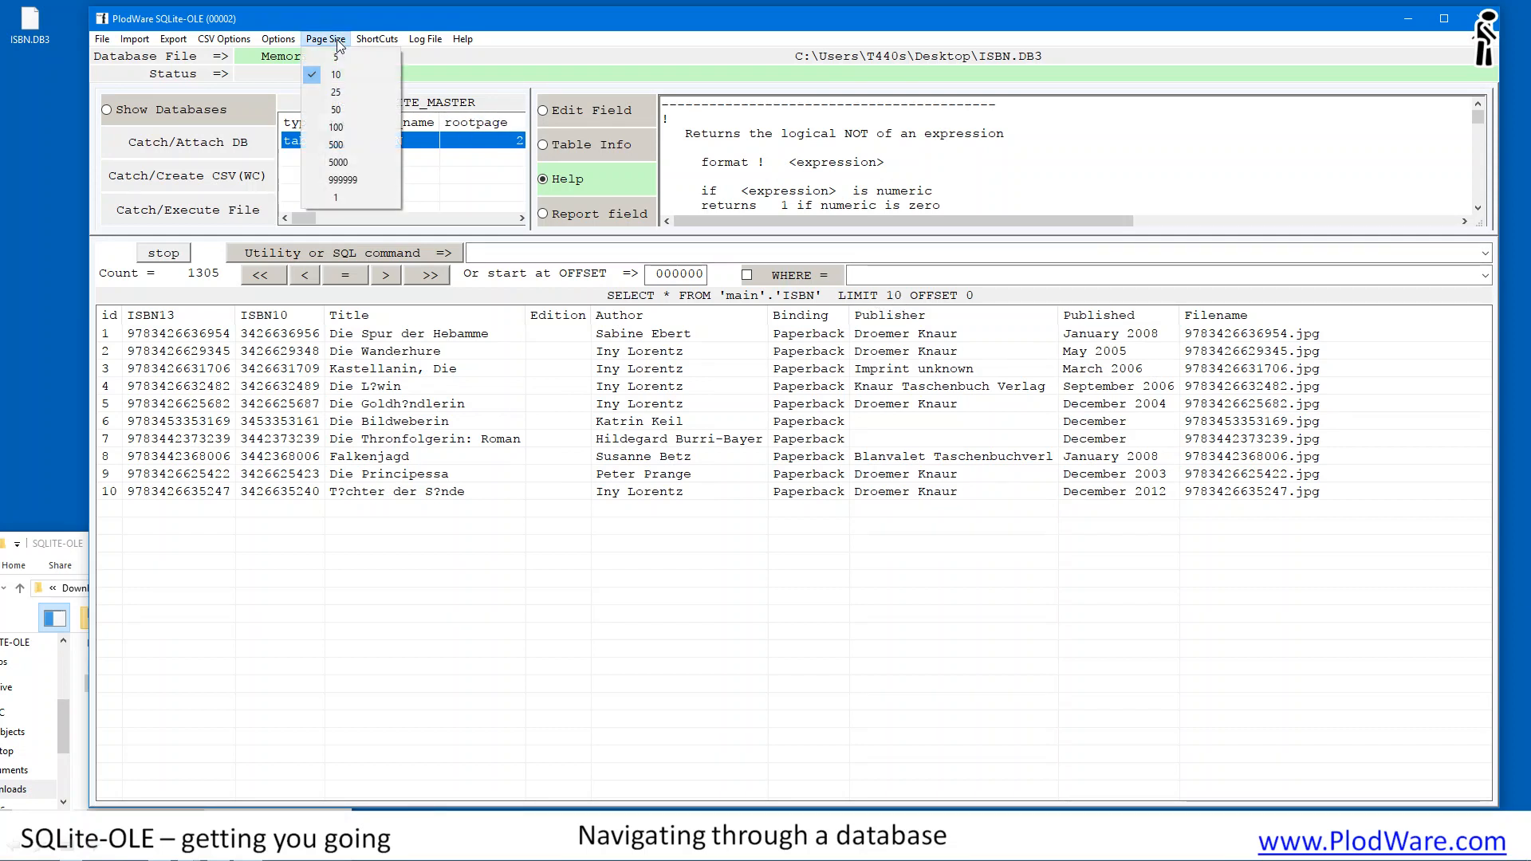
pyautogui.click(336, 93)
pyautogui.click(345, 144)
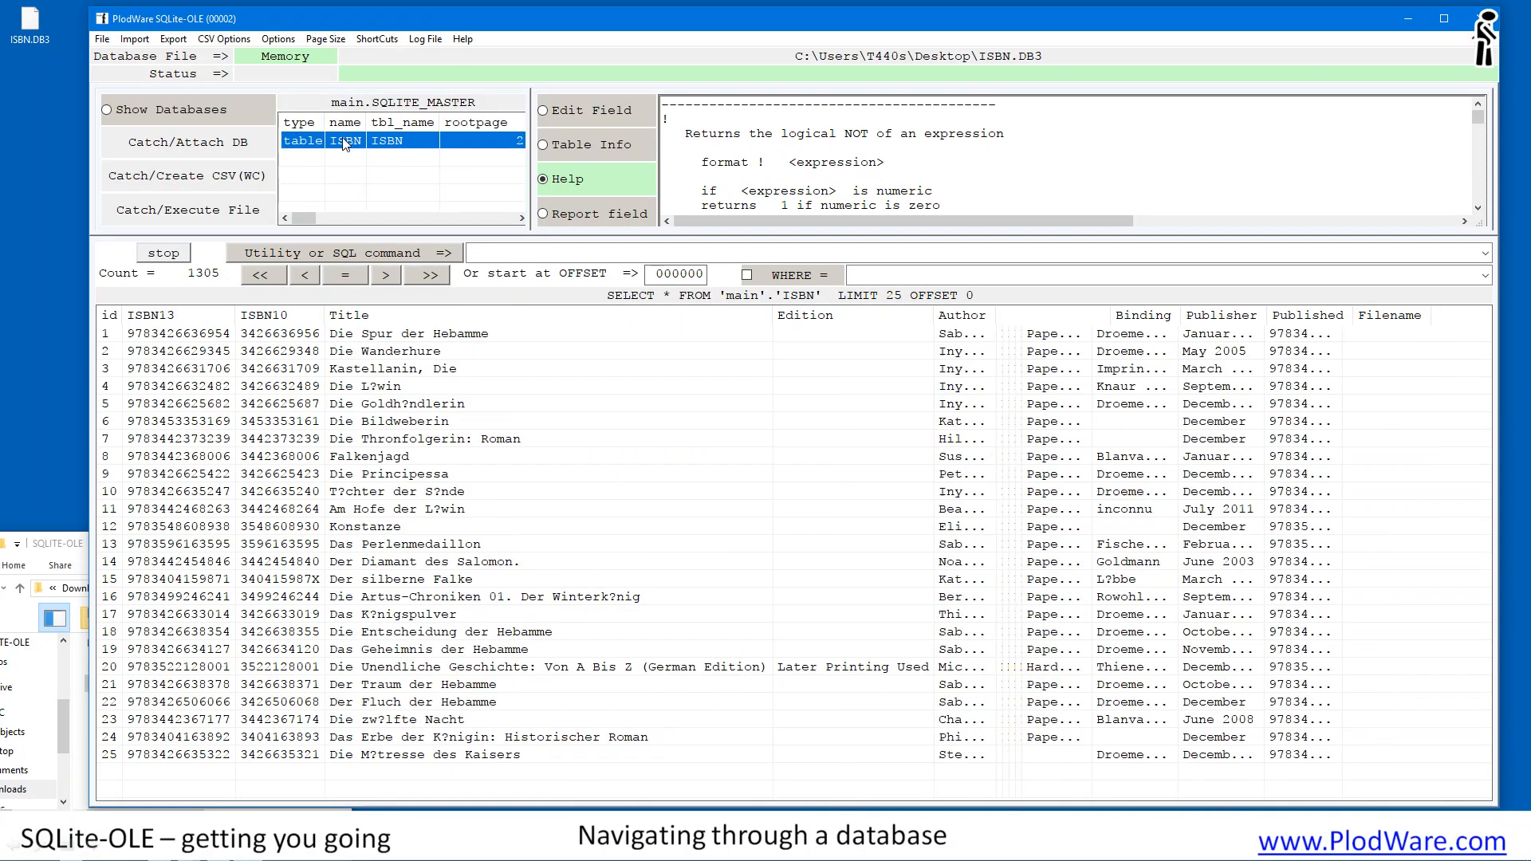
# Step: Move the SQLITE-OLE folder window so that it sits completely behind the database window
pyautogui.click(56, 553)
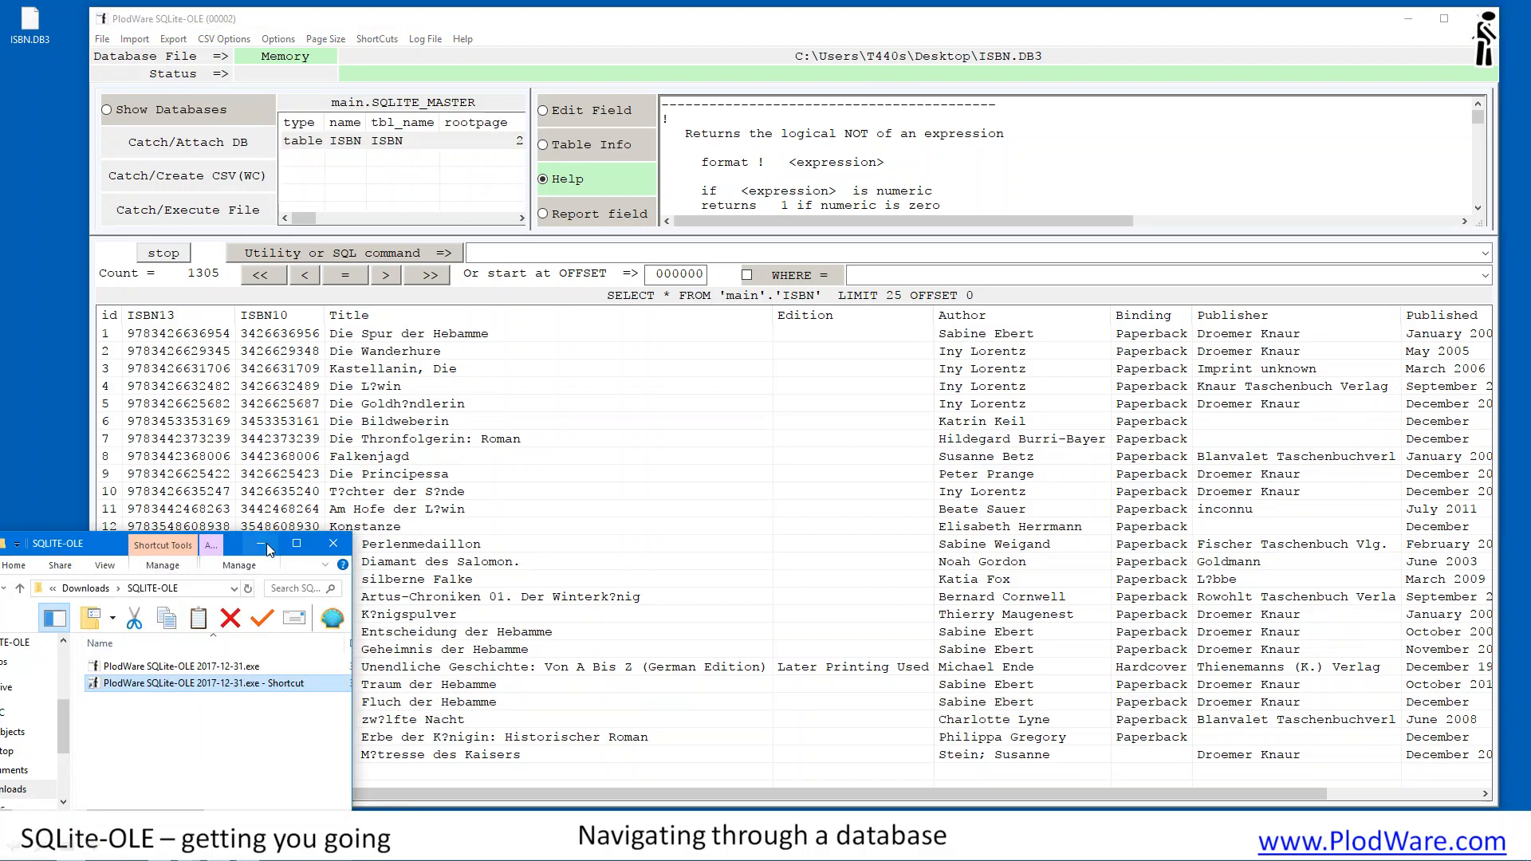
pyautogui.click(316, 512)
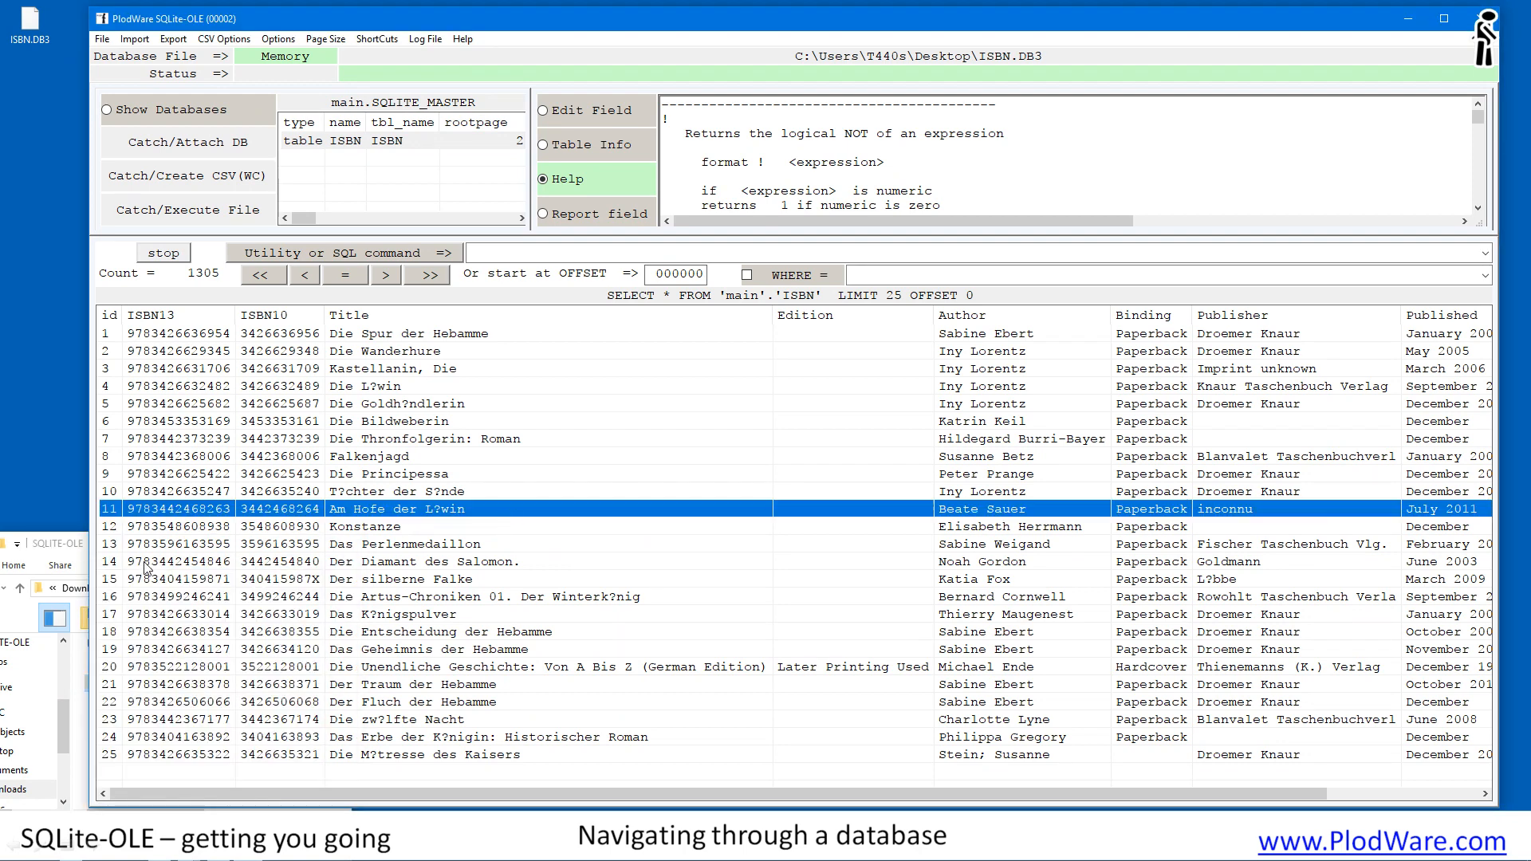
pyautogui.moveTo(79, 549); pyautogui.dragTo(437, 400)
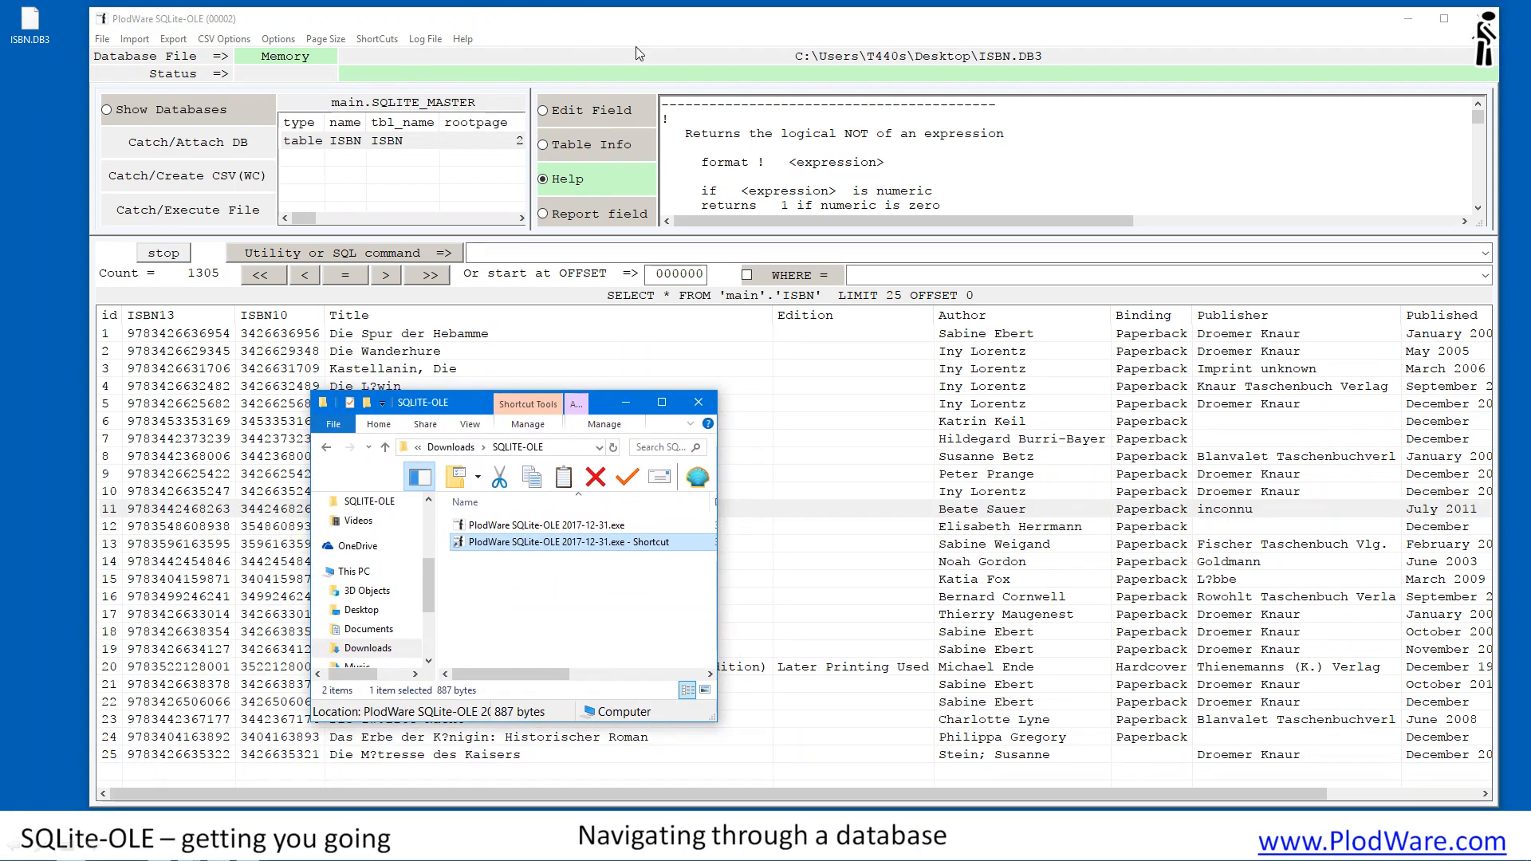
pyautogui.click(668, 33)
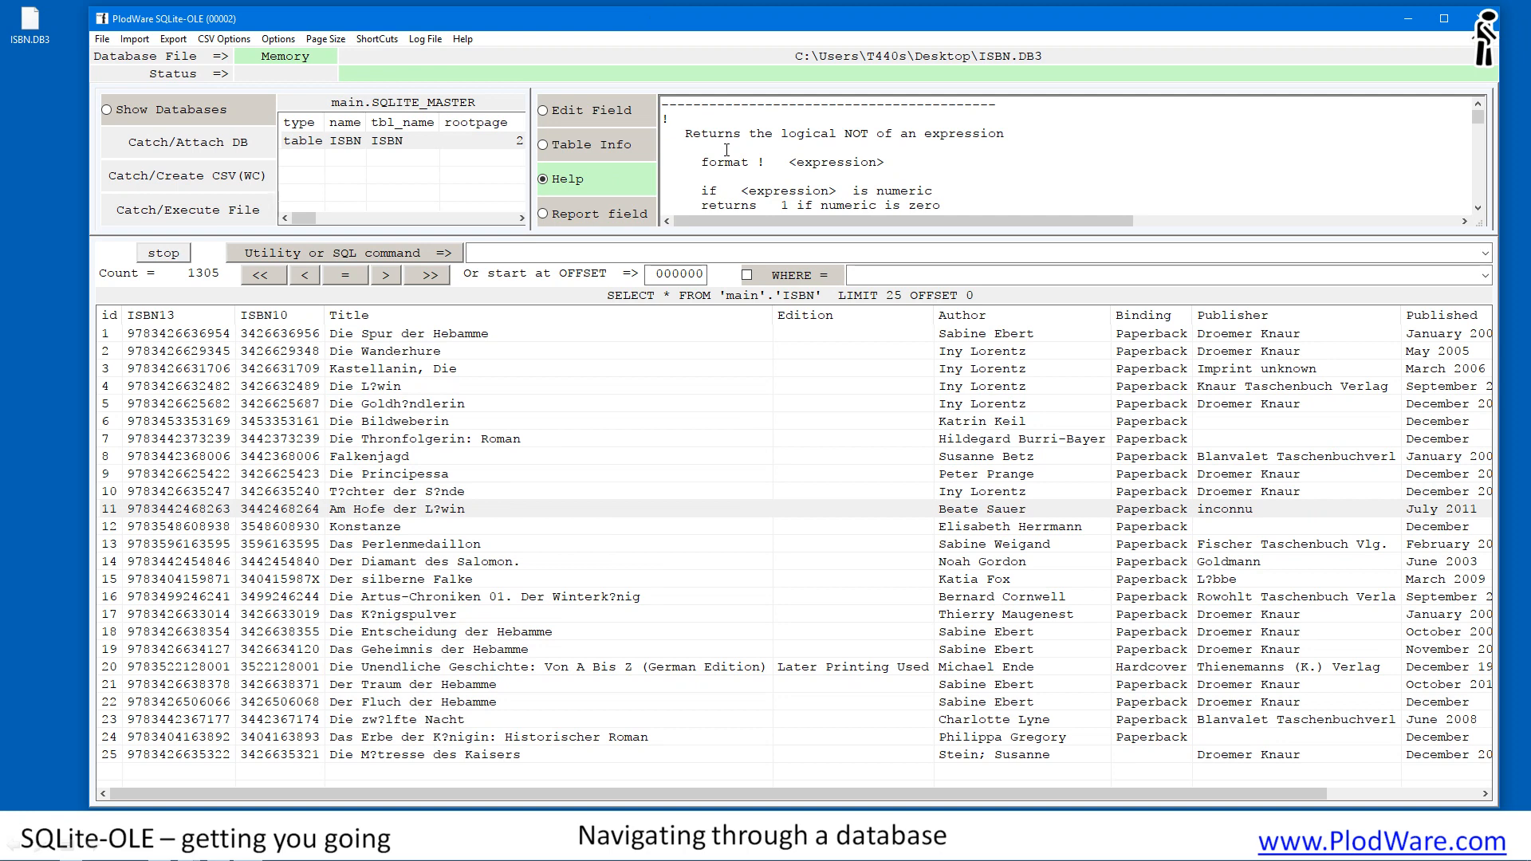
# Step: Page through the ISBN records two pages forward, to the end, one page back and back to the first page
pyautogui.click(384, 390)
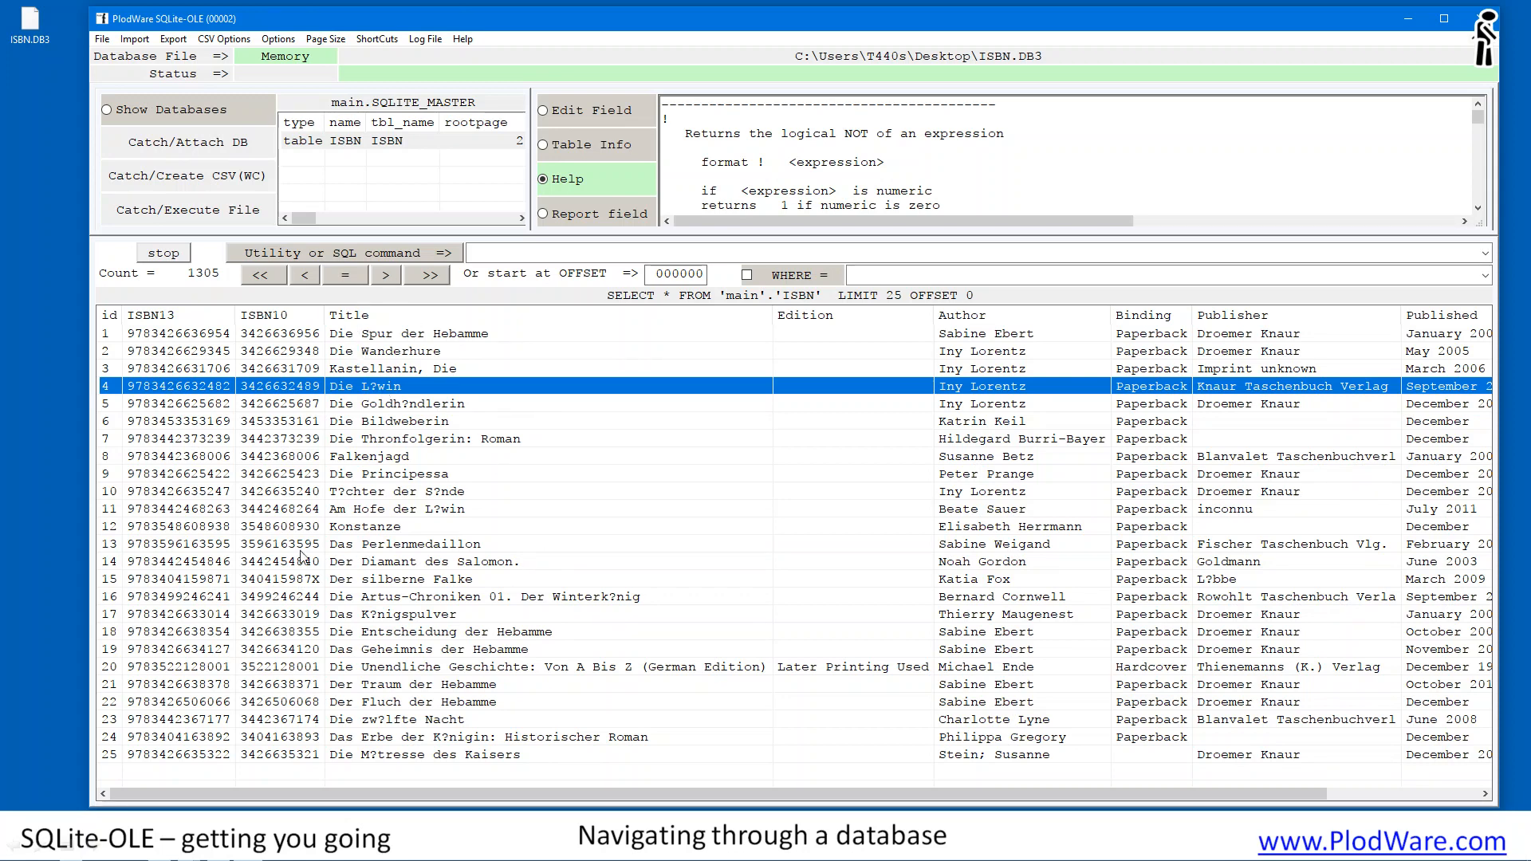
pyautogui.click(389, 275)
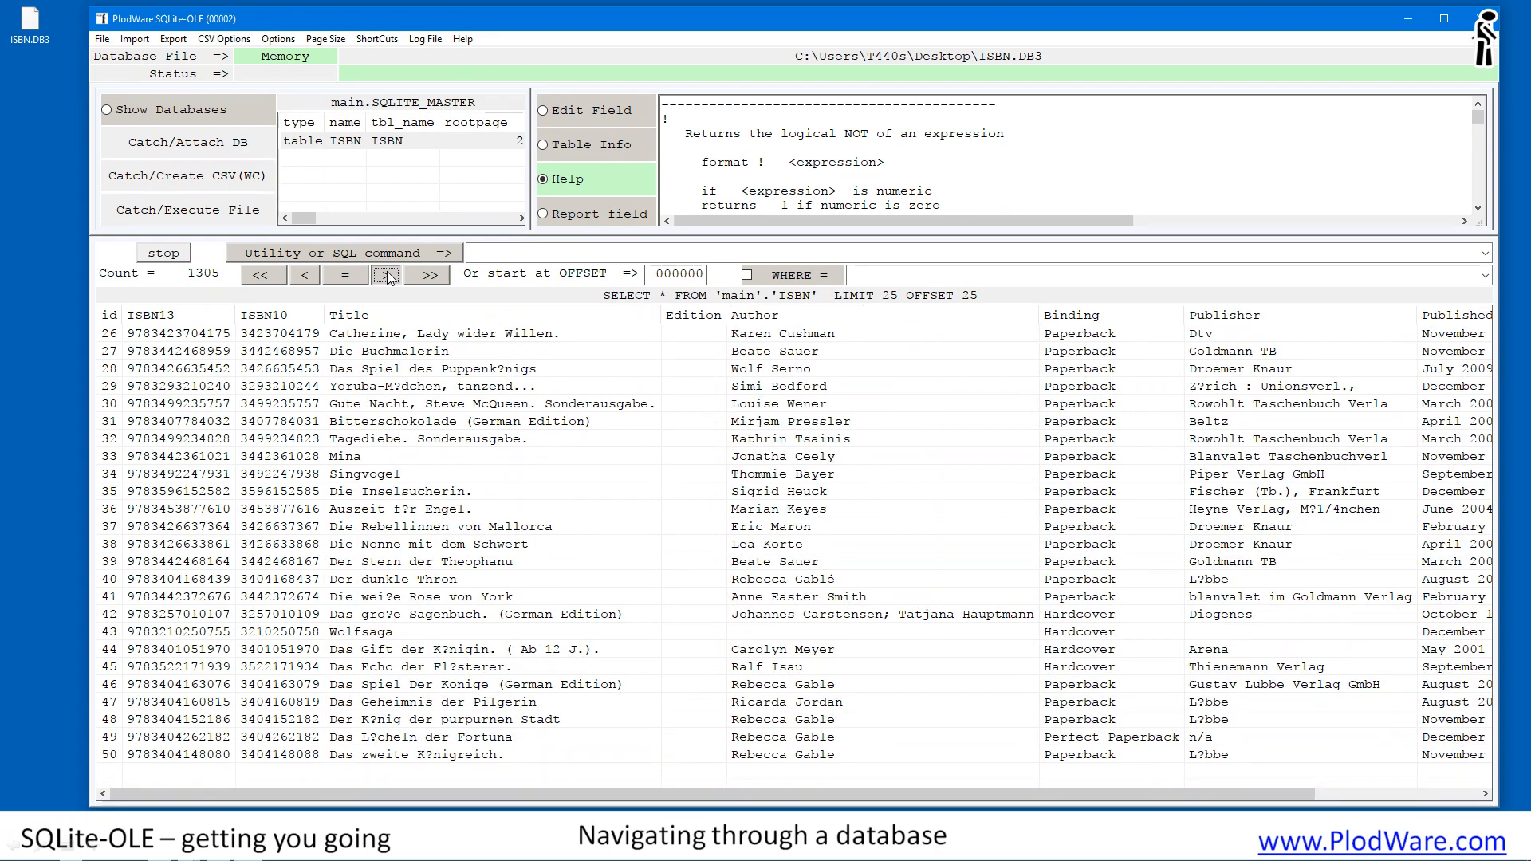
pyautogui.click(387, 273)
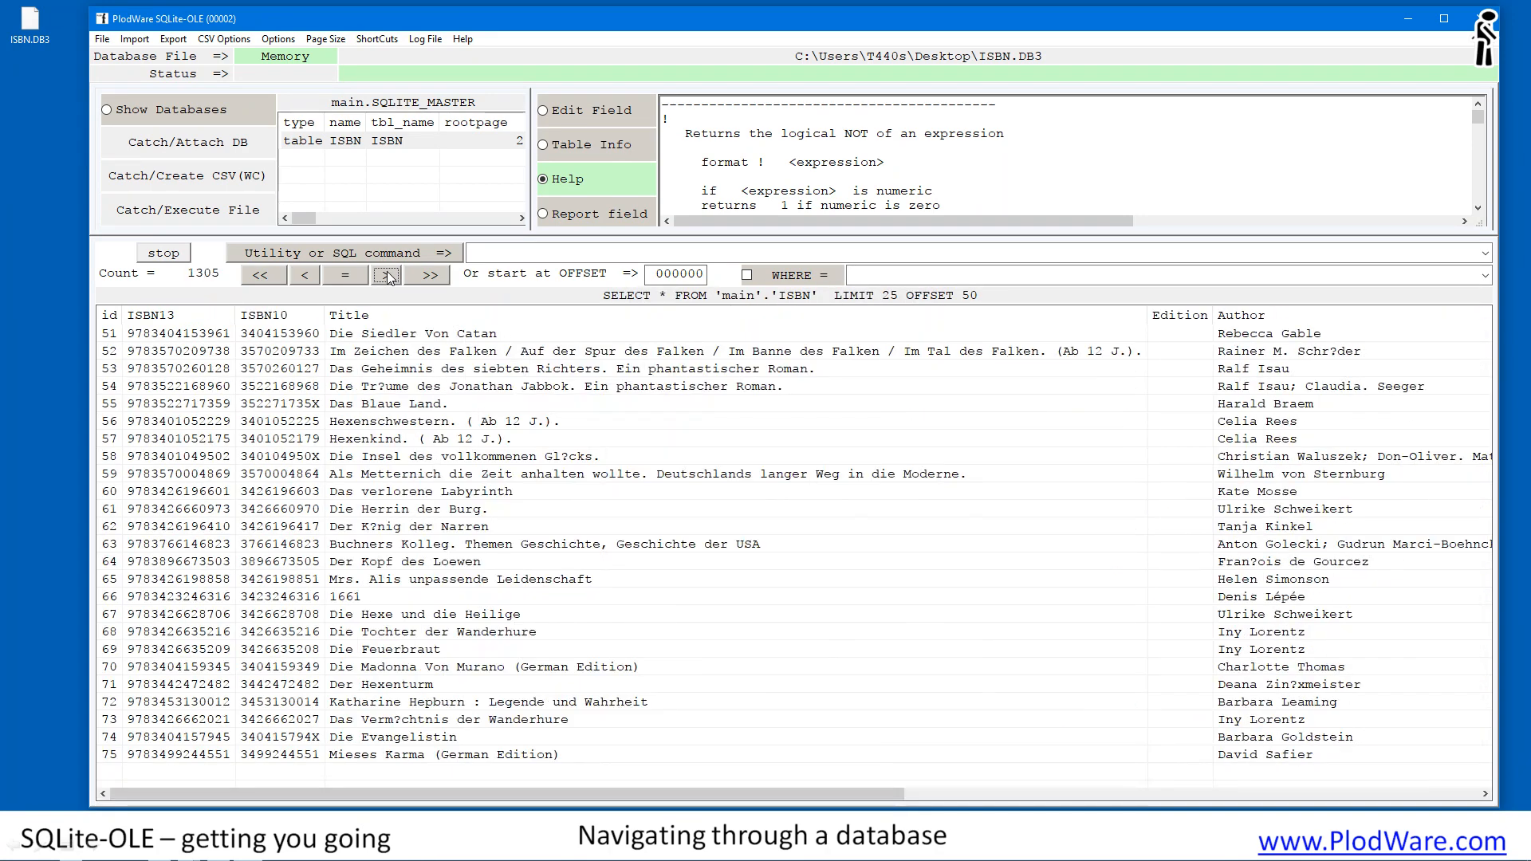
pyautogui.click(429, 275)
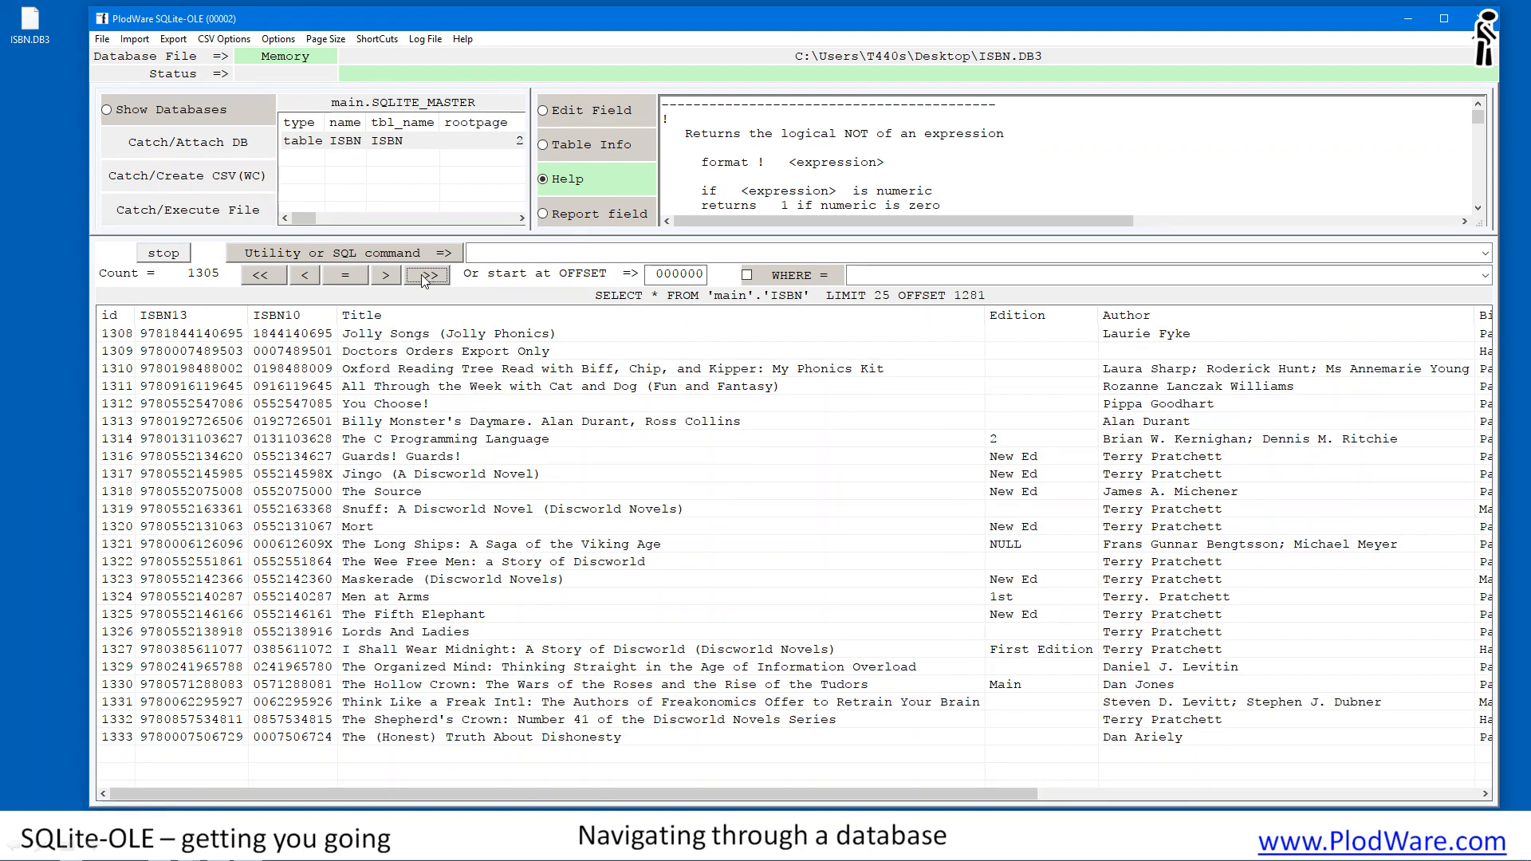
pyautogui.click(306, 276)
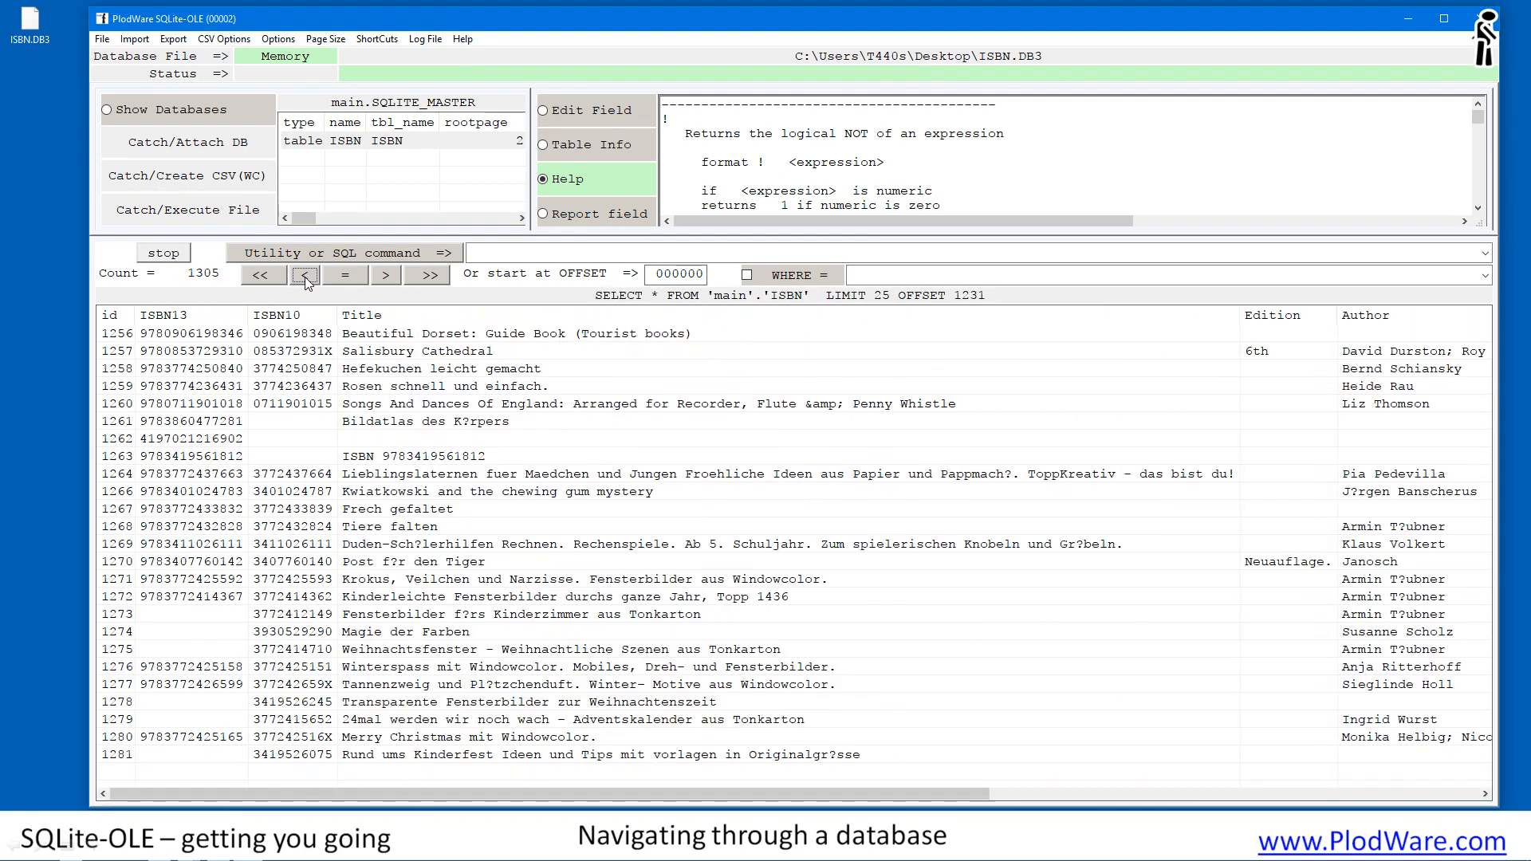
pyautogui.click(270, 276)
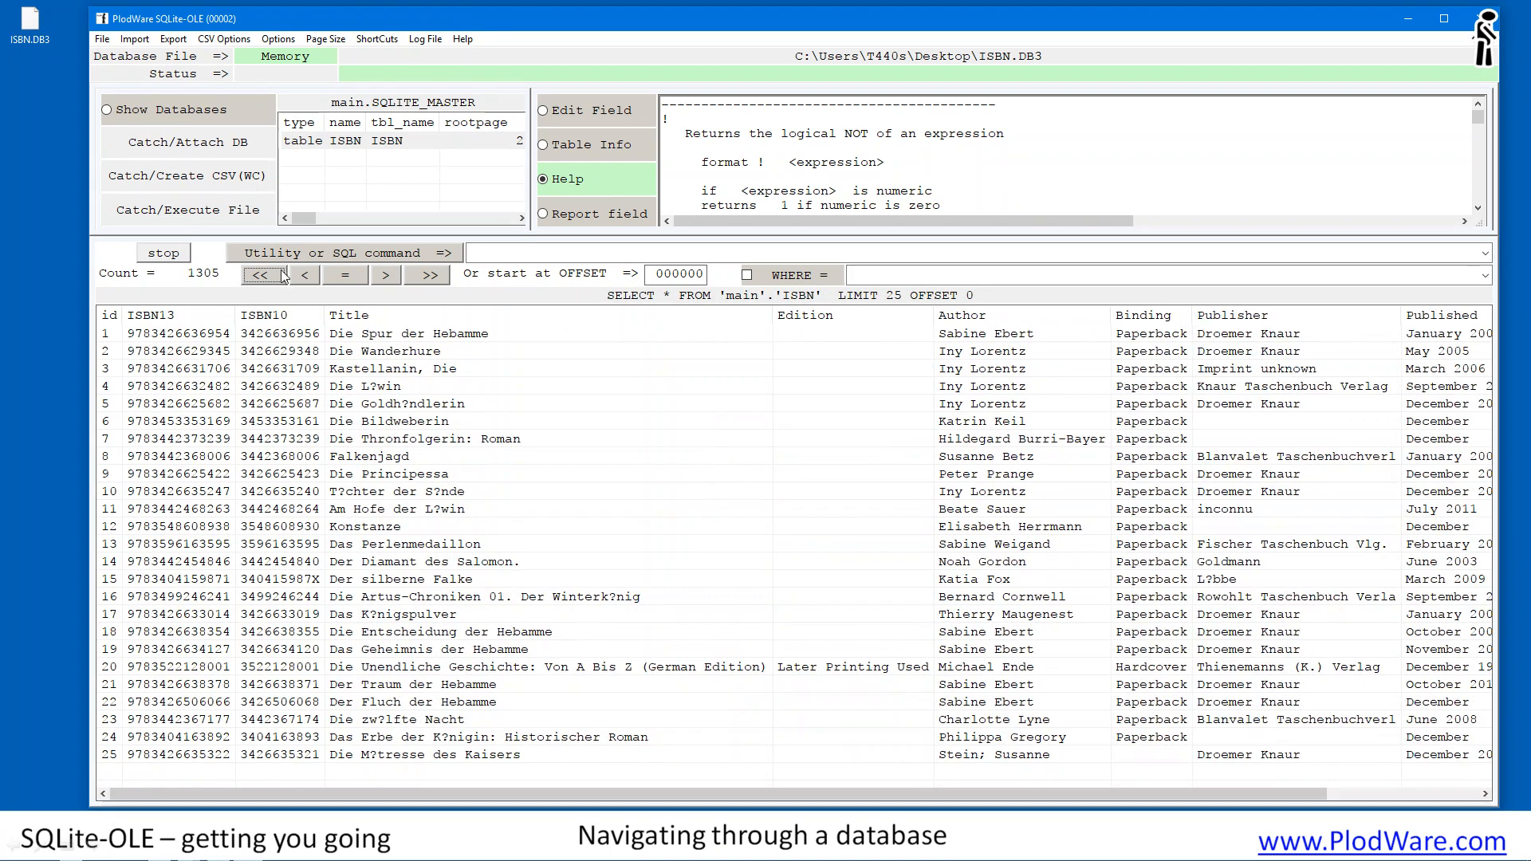
pyautogui.click(360, 141)
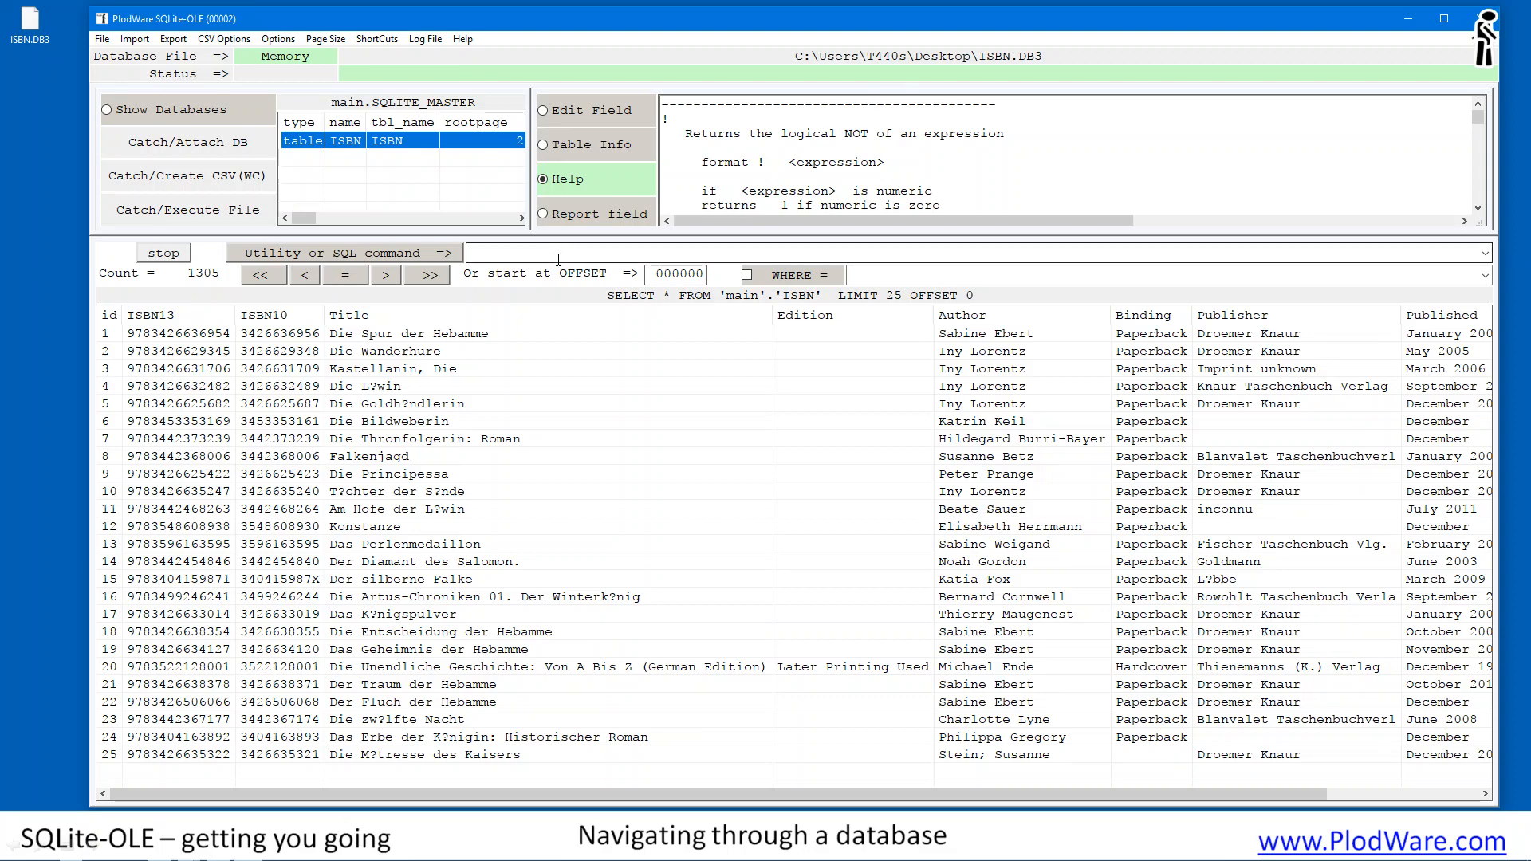
# Step: Filter the ISBN table with the enabled WHERE condition Title like '%?%', inserting the Title field name from a record
pyautogui.click(383, 391)
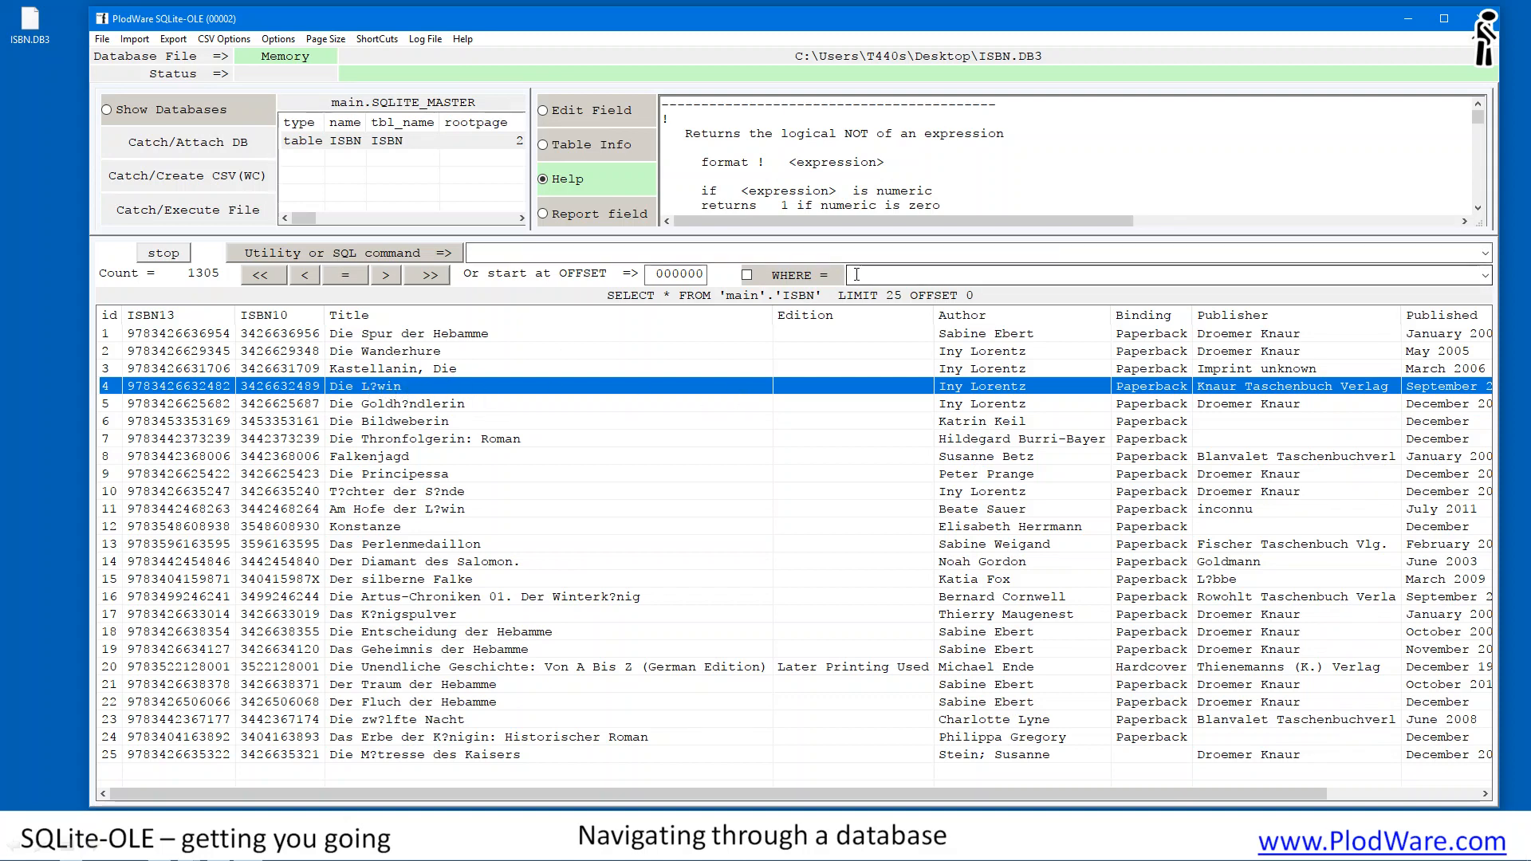
pyautogui.rightClick(383, 385)
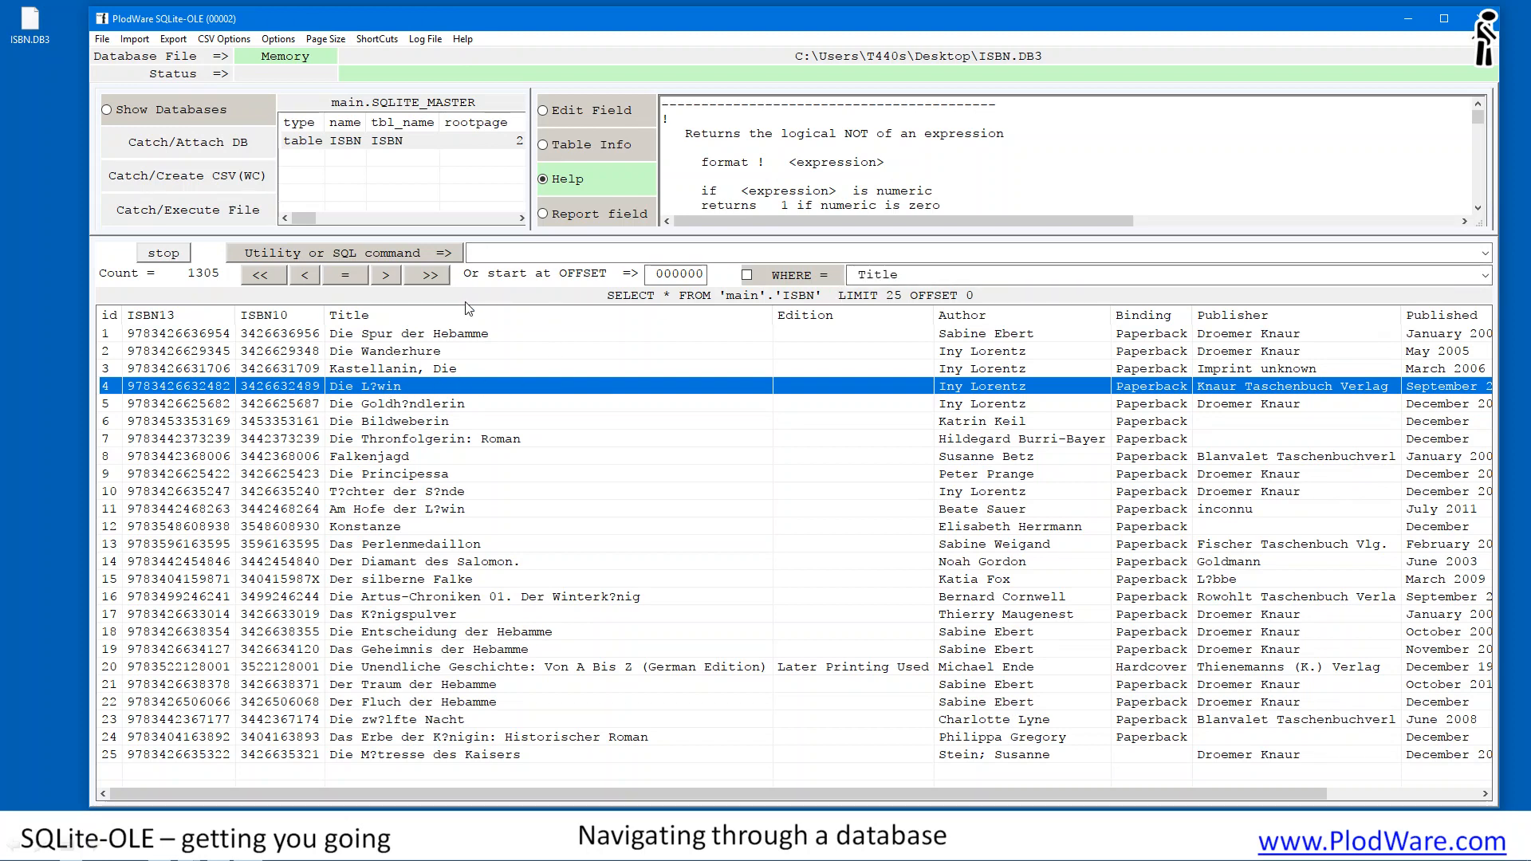
pyautogui.click(915, 275)
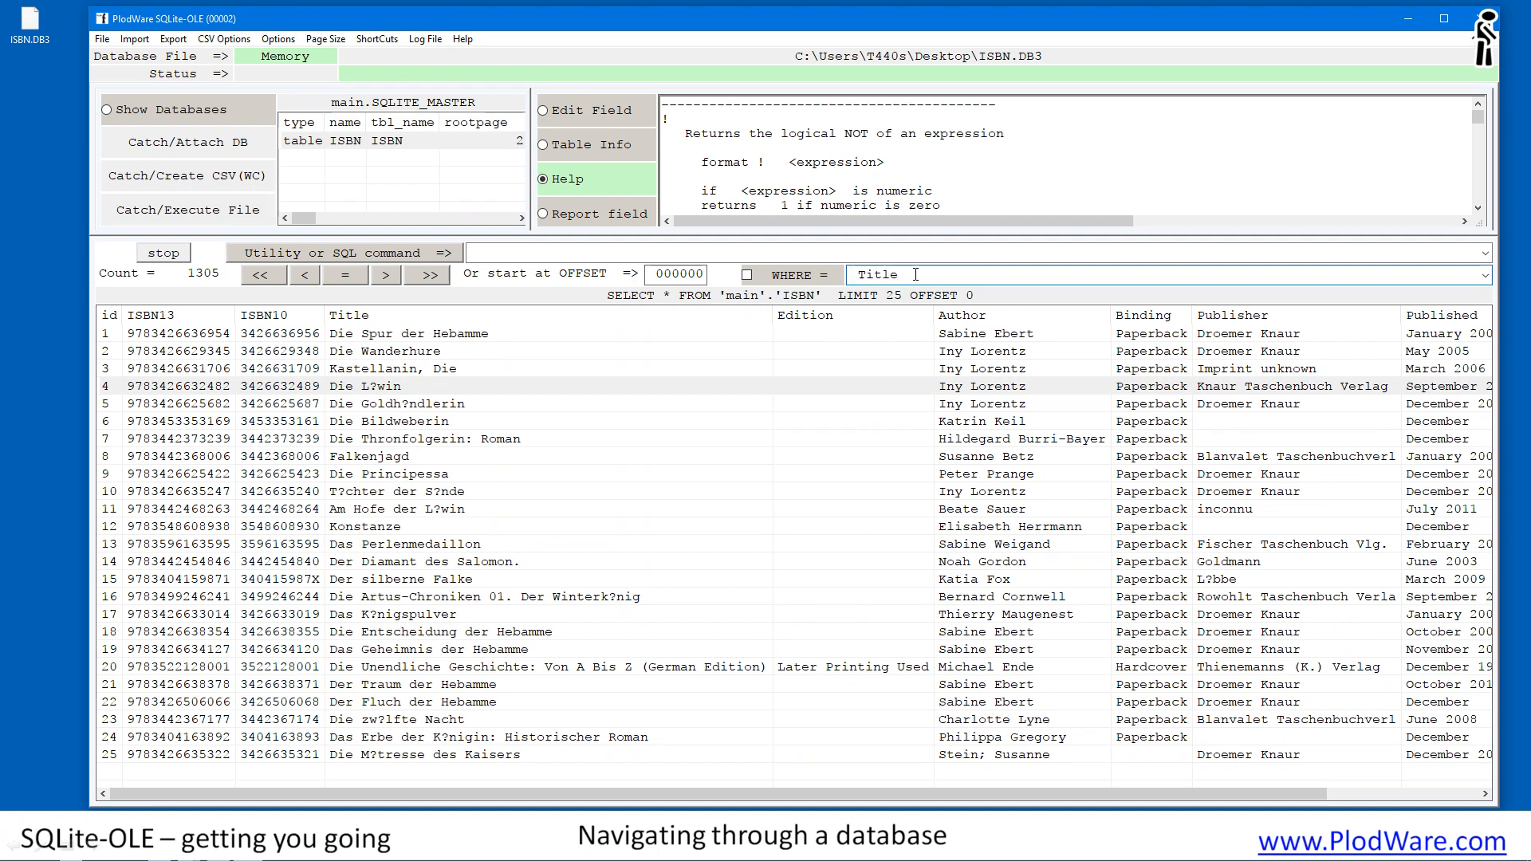
pyautogui.write('lik')
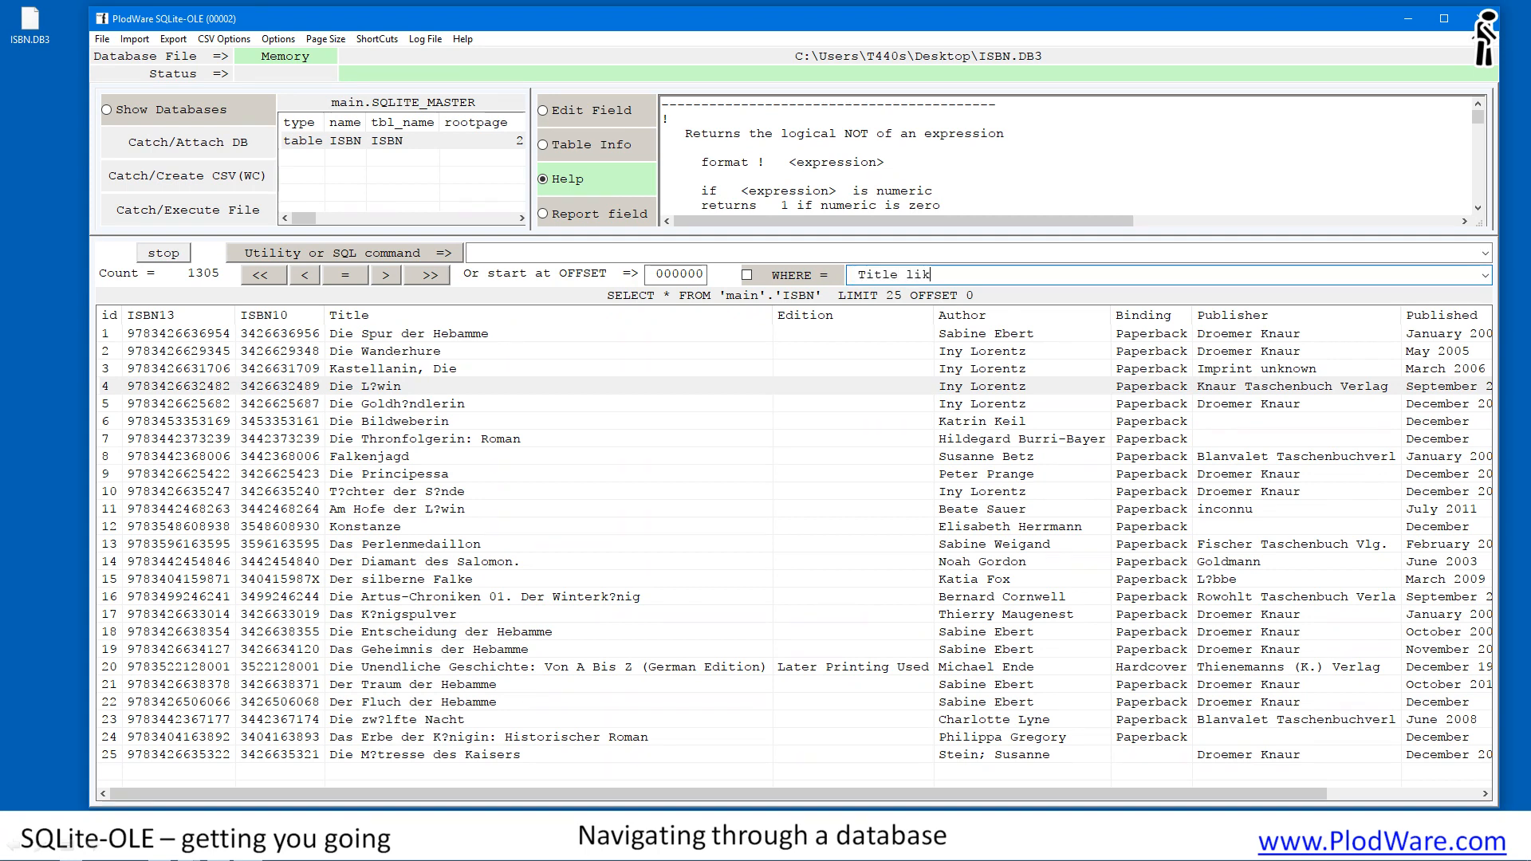
pyautogui.write("e '$")
pyautogui.write('%')
pyautogui.write('?%')
pyautogui.click(748, 275)
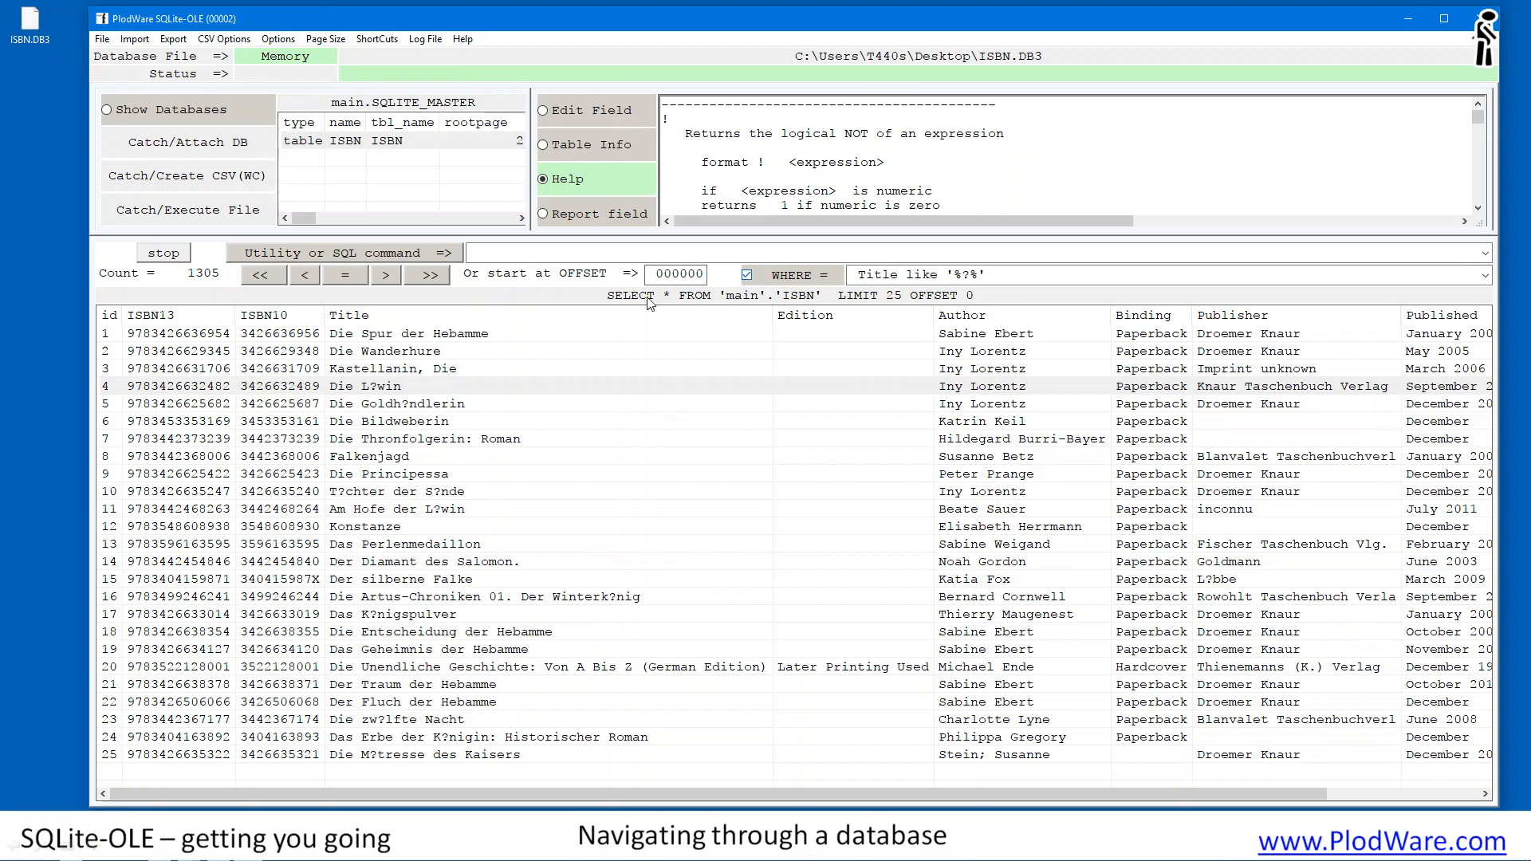
pyautogui.click(355, 142)
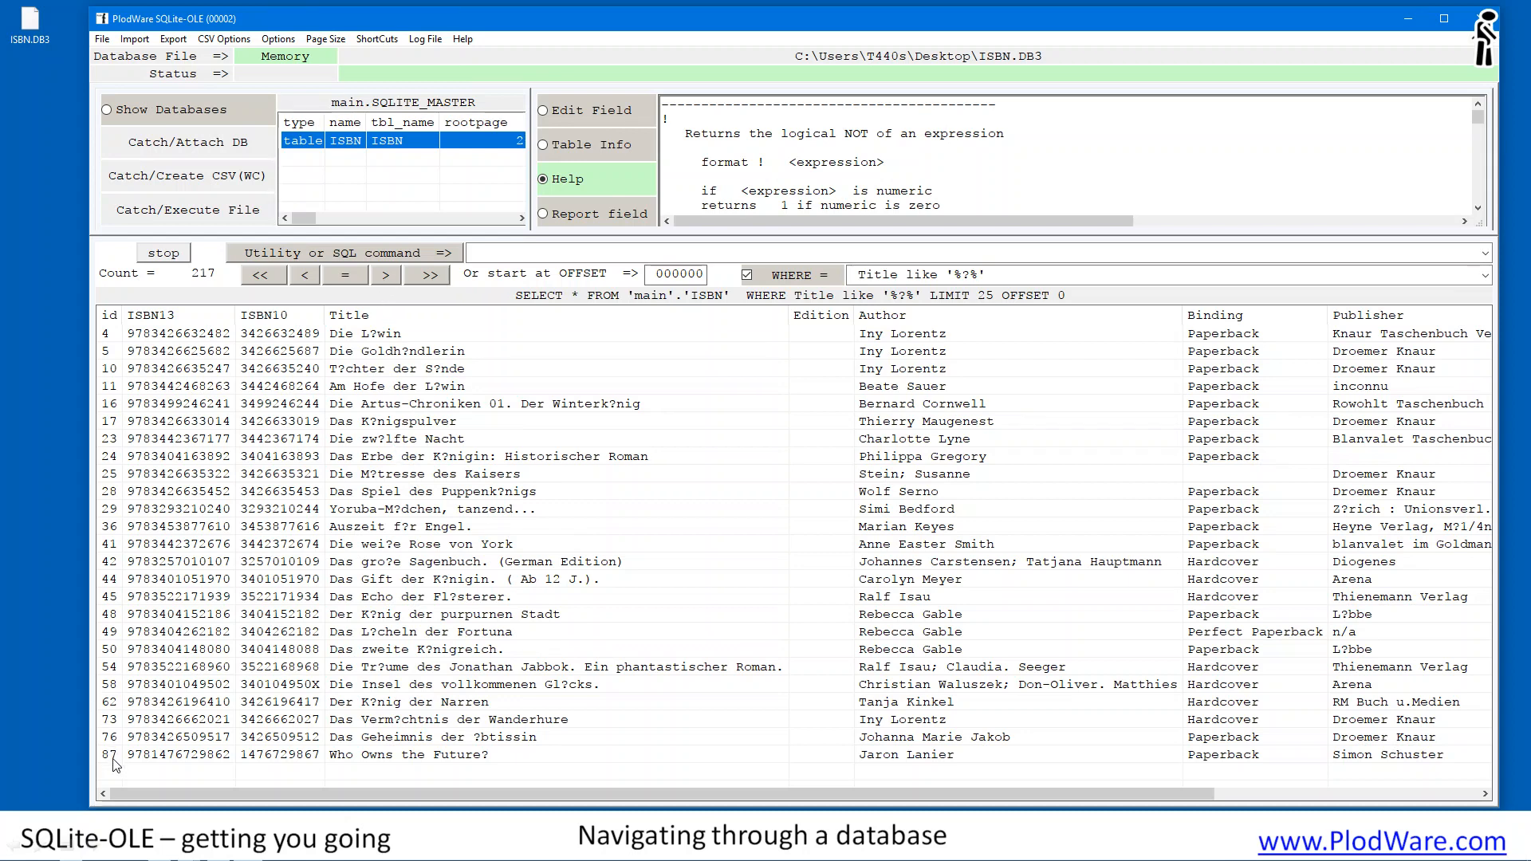
# Step: Show the second page of the filtered records and switch the WHERE condition off
pyautogui.click(386, 276)
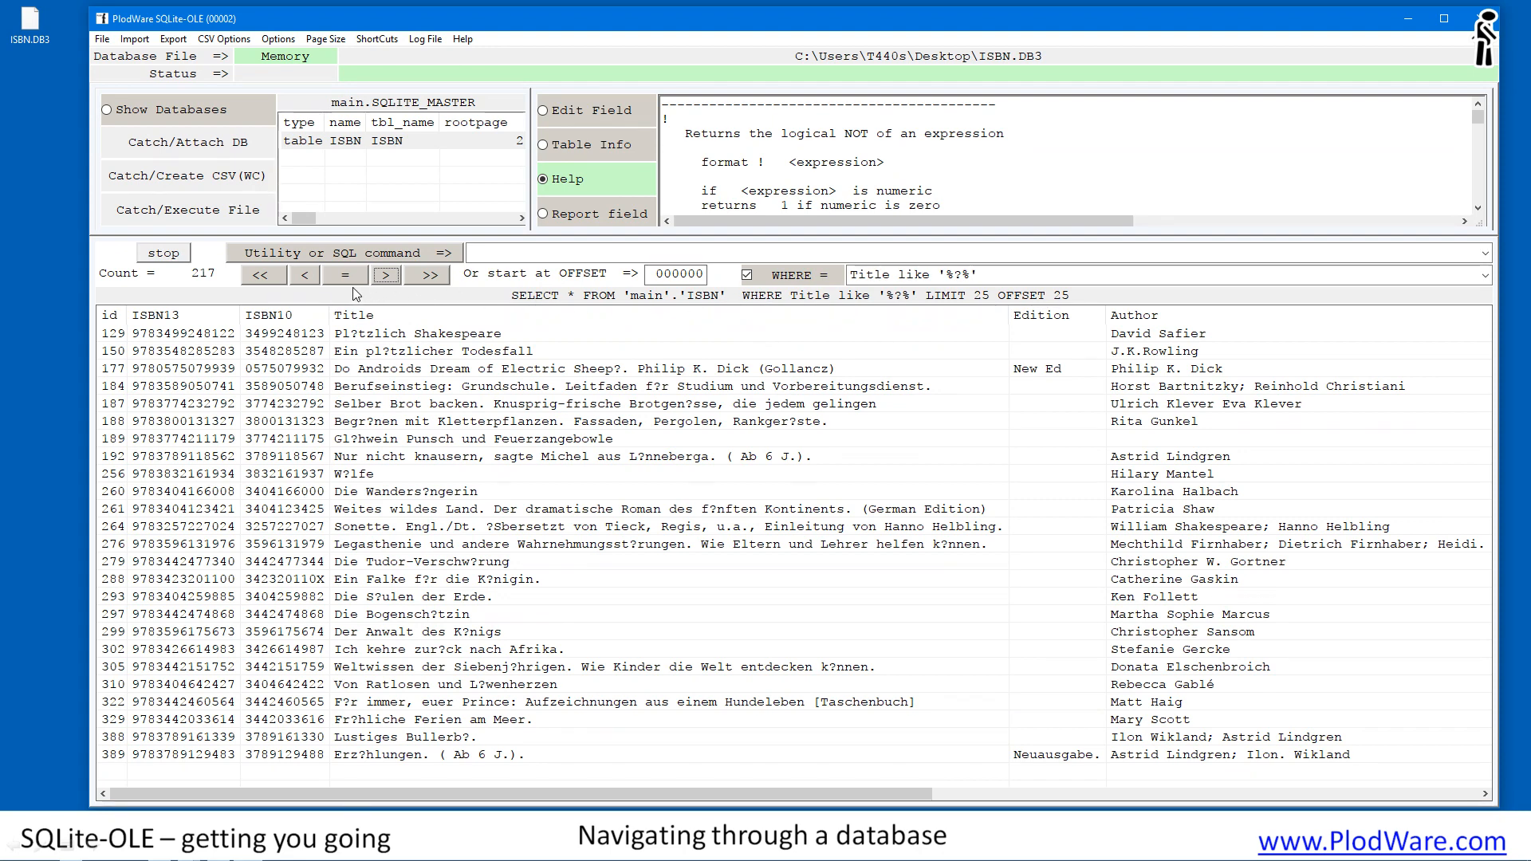
pyautogui.click(748, 276)
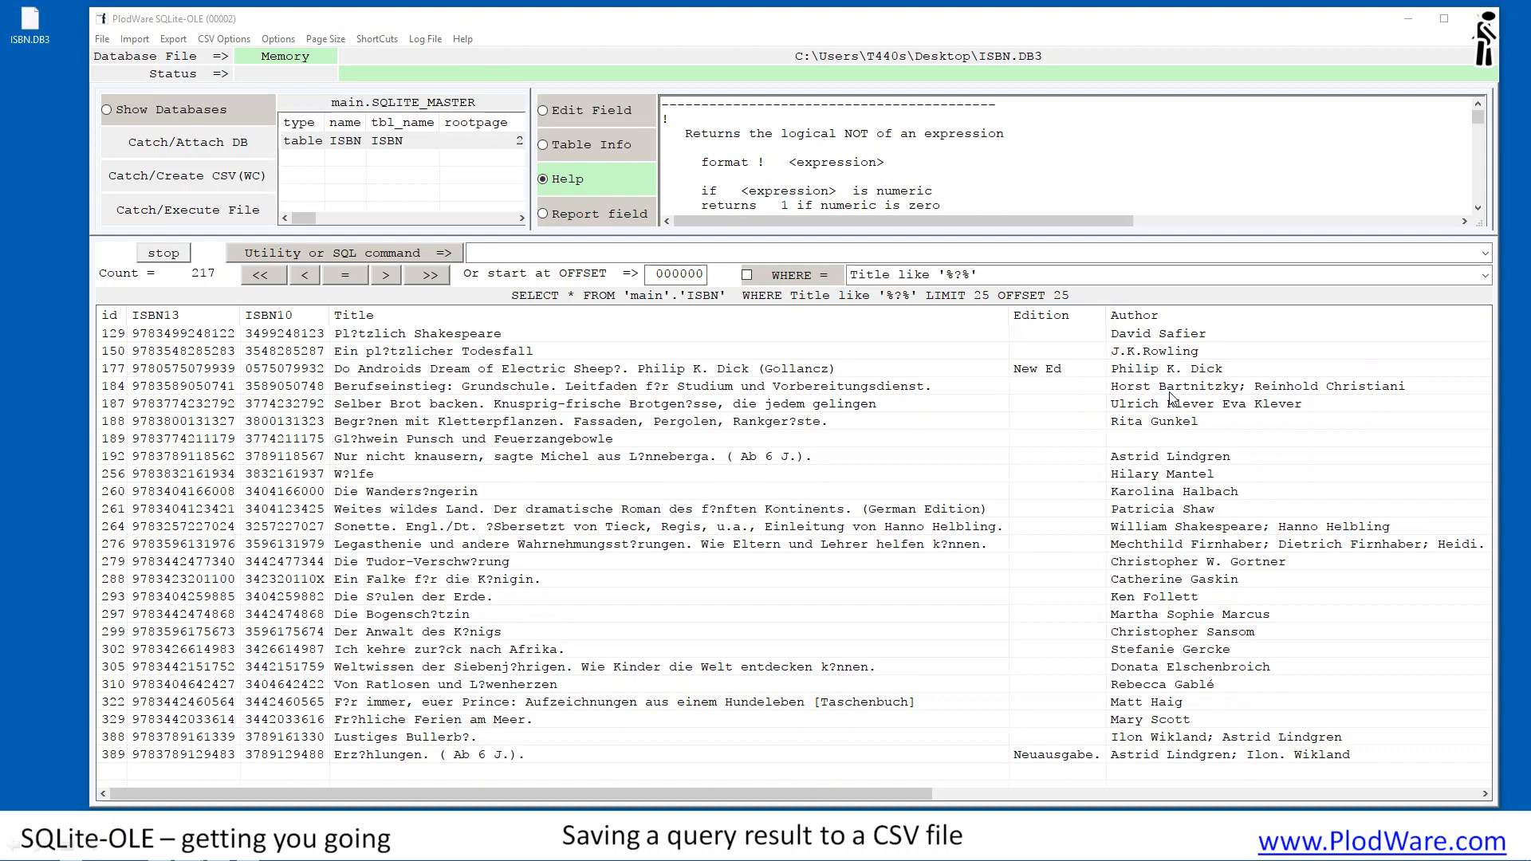
# Step: Rearrange the database window and the SQLITE-OLE folder window so that the folder window shows partly beside it
pyautogui.moveTo(539, 22); pyautogui.dragTo(968, 6)
pyautogui.moveTo(473, 405); pyautogui.dragTo(200, 313)
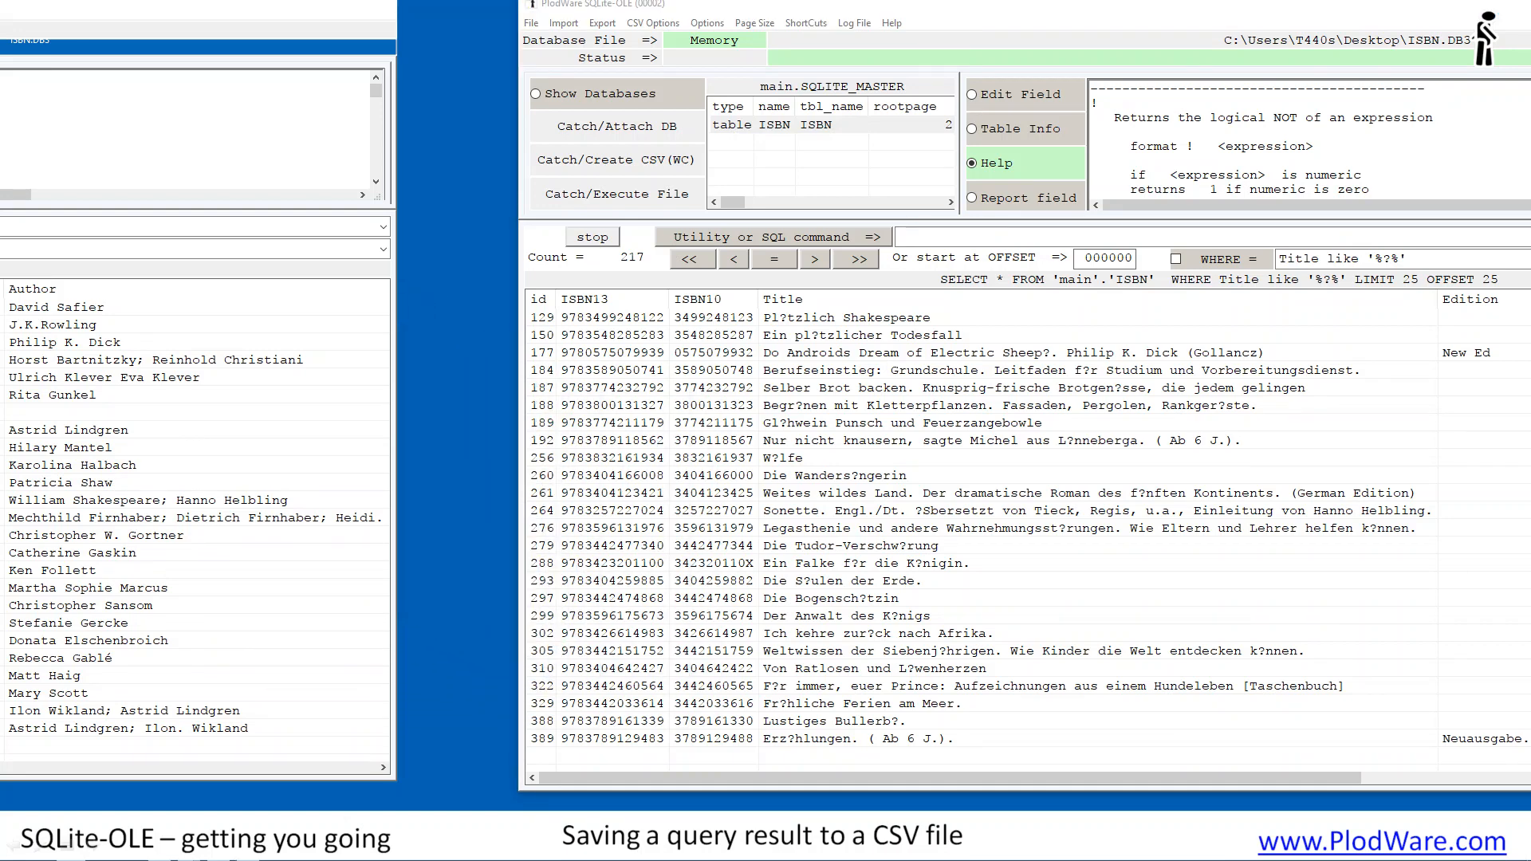
pyautogui.moveTo(763, 5); pyautogui.dragTo(425, 26)
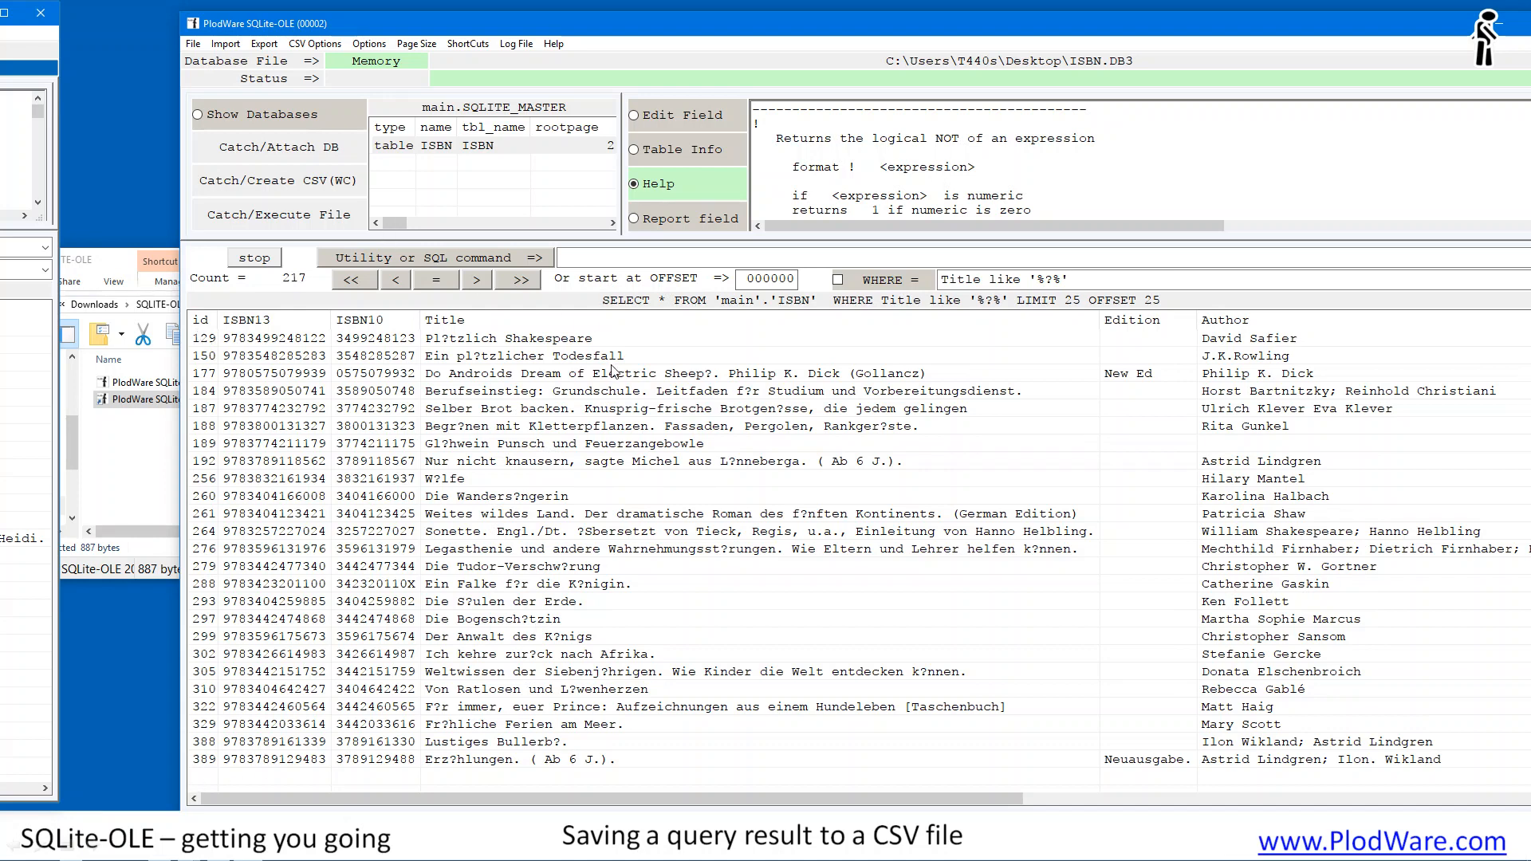
# Step: Export the current list view to the CSV file LV01.csv in the Downloads\SQLITE-OLE folder
pyautogui.click(265, 45)
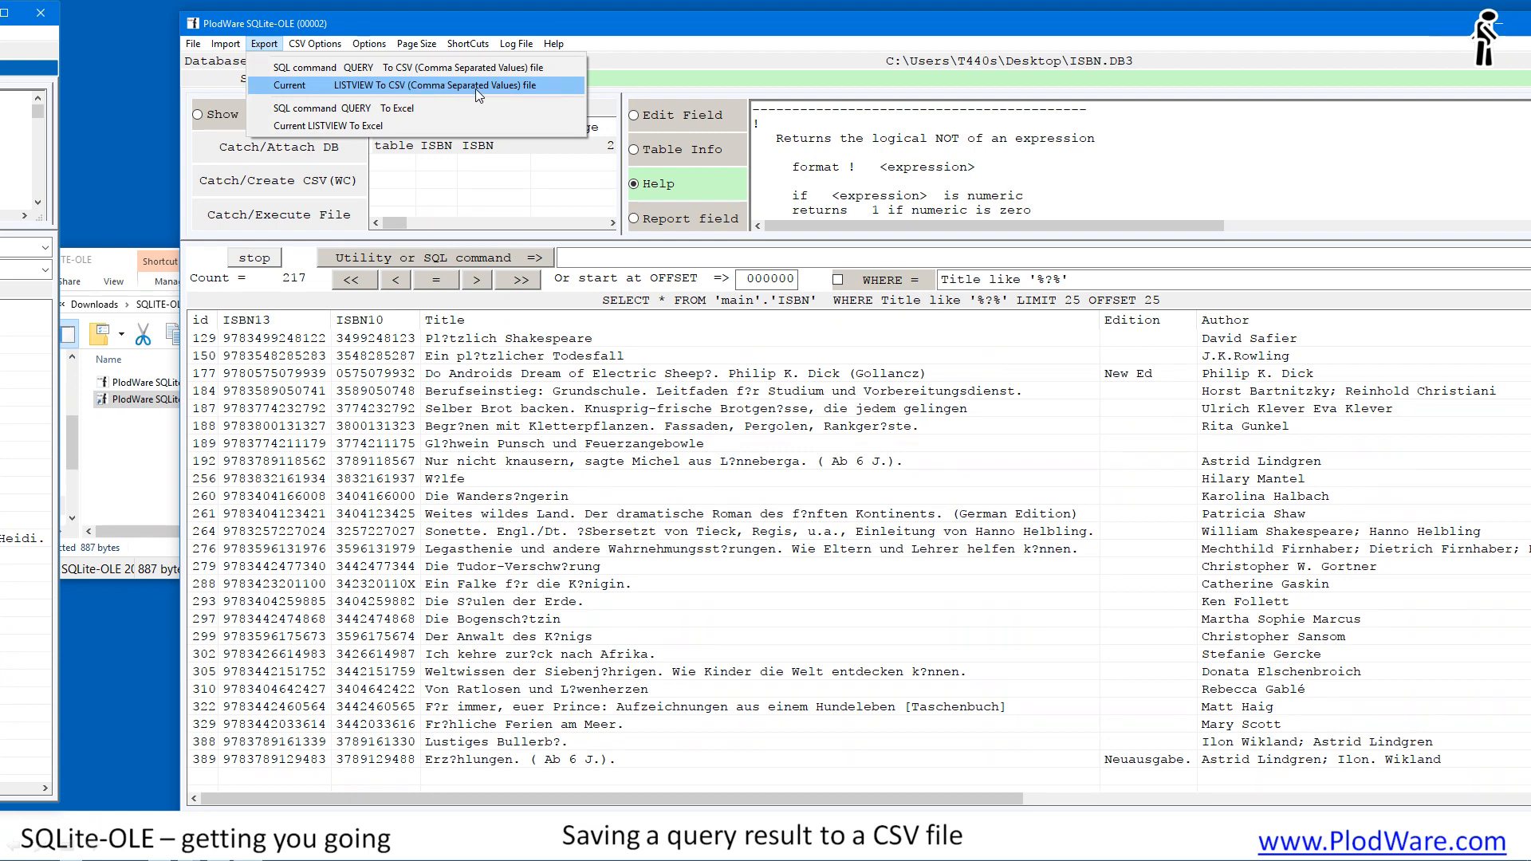
pyautogui.click(385, 83)
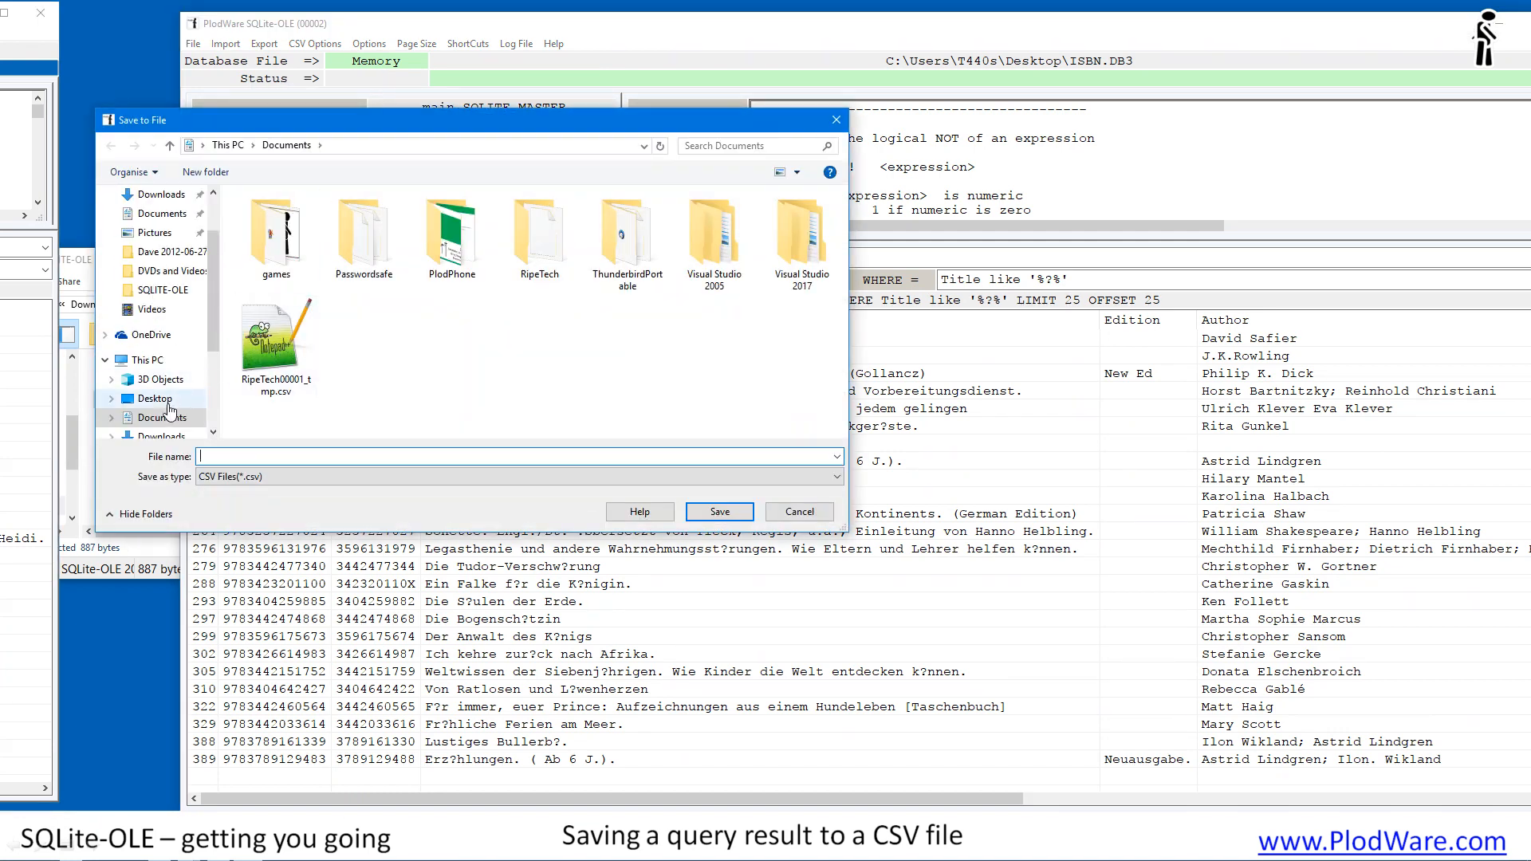
pyautogui.scroll(-3, 166, 405)
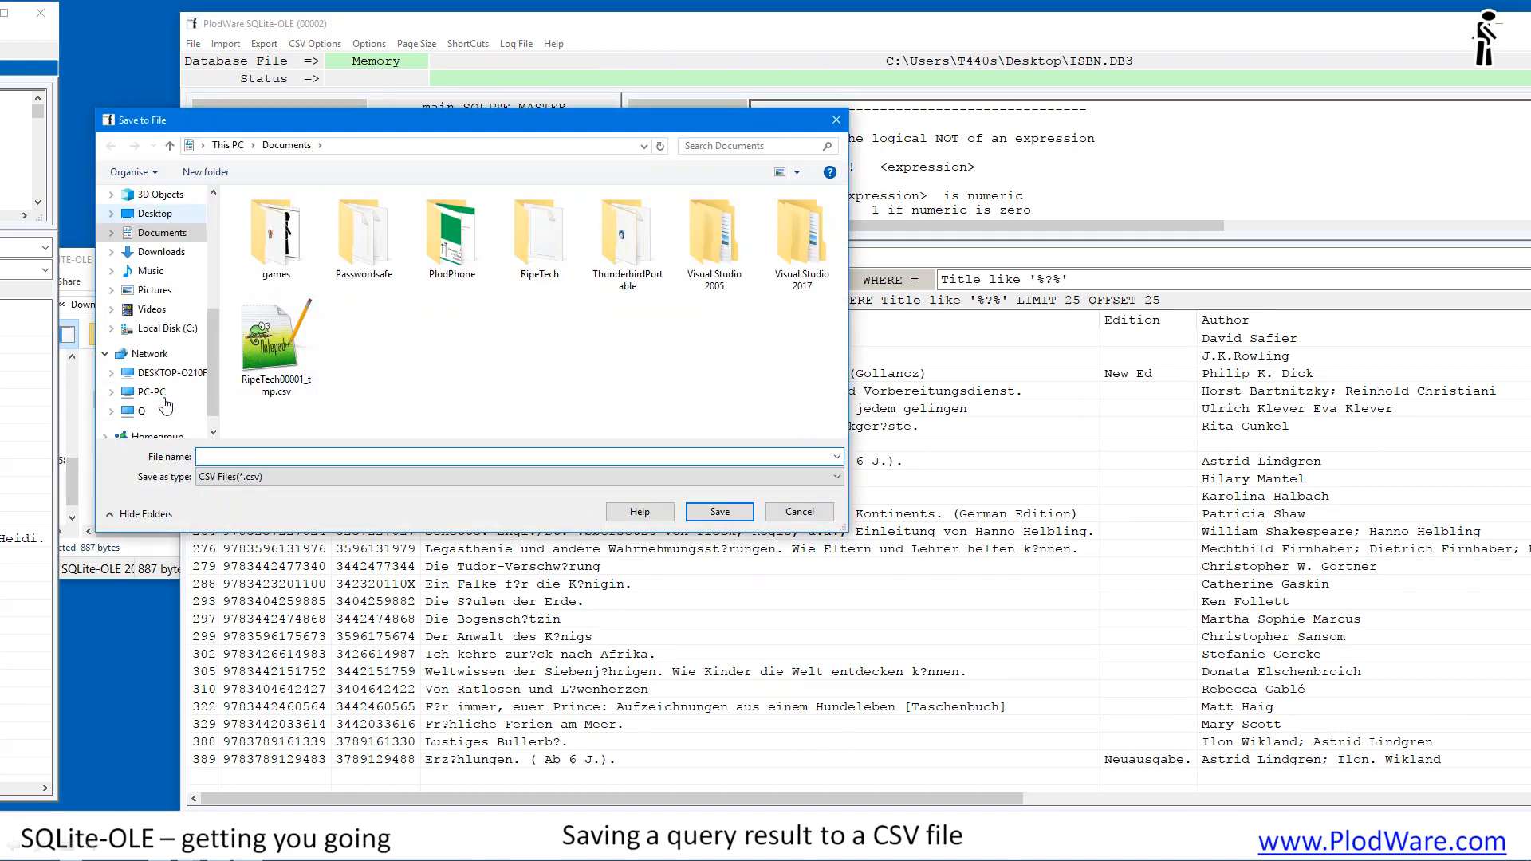
pyautogui.click(161, 253)
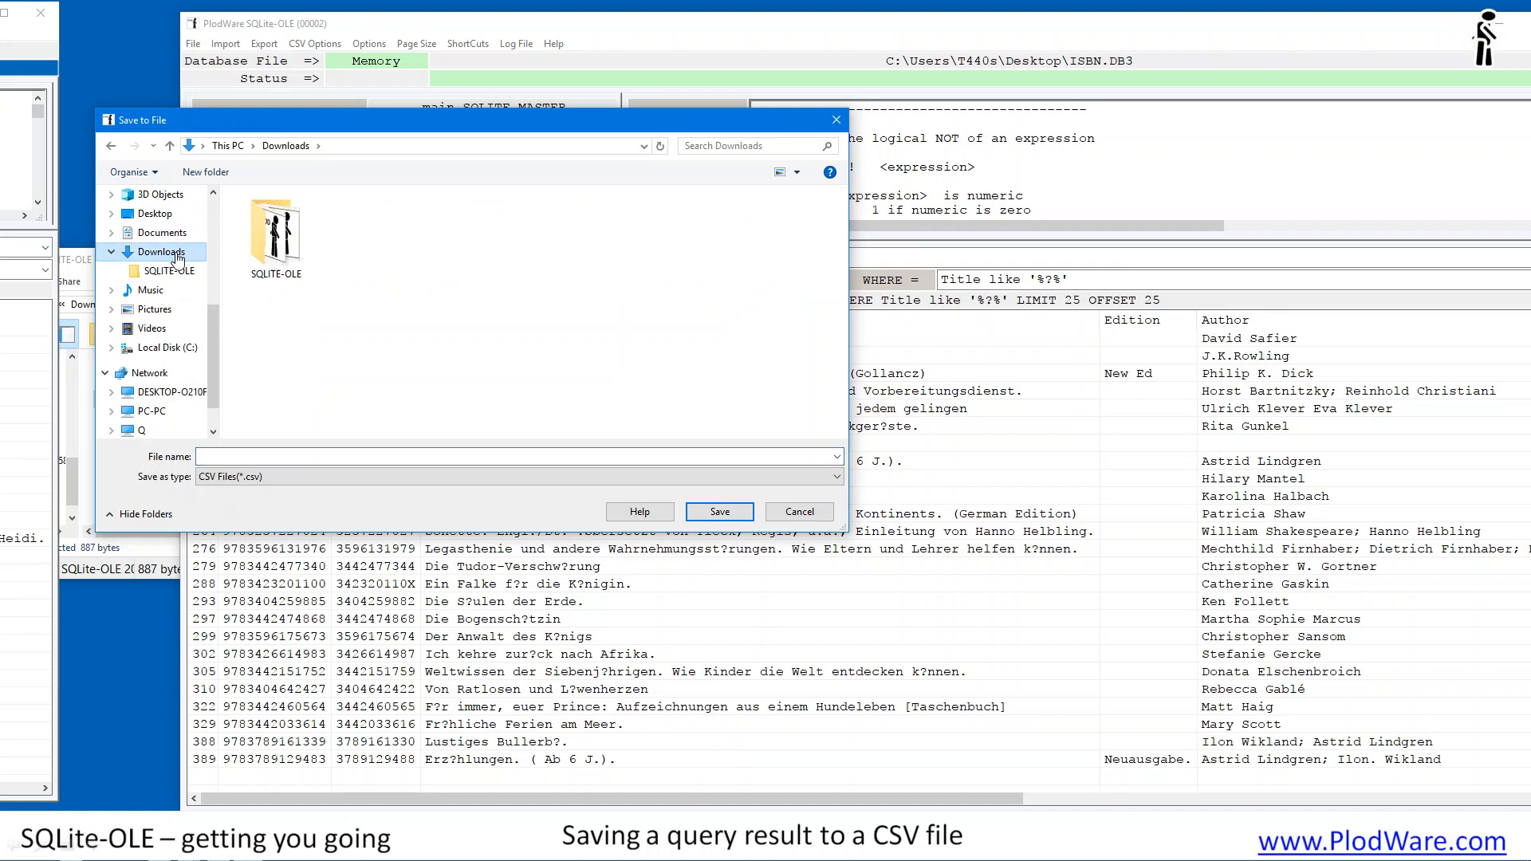
pyautogui.doubleClick(277, 239)
pyautogui.click(223, 456)
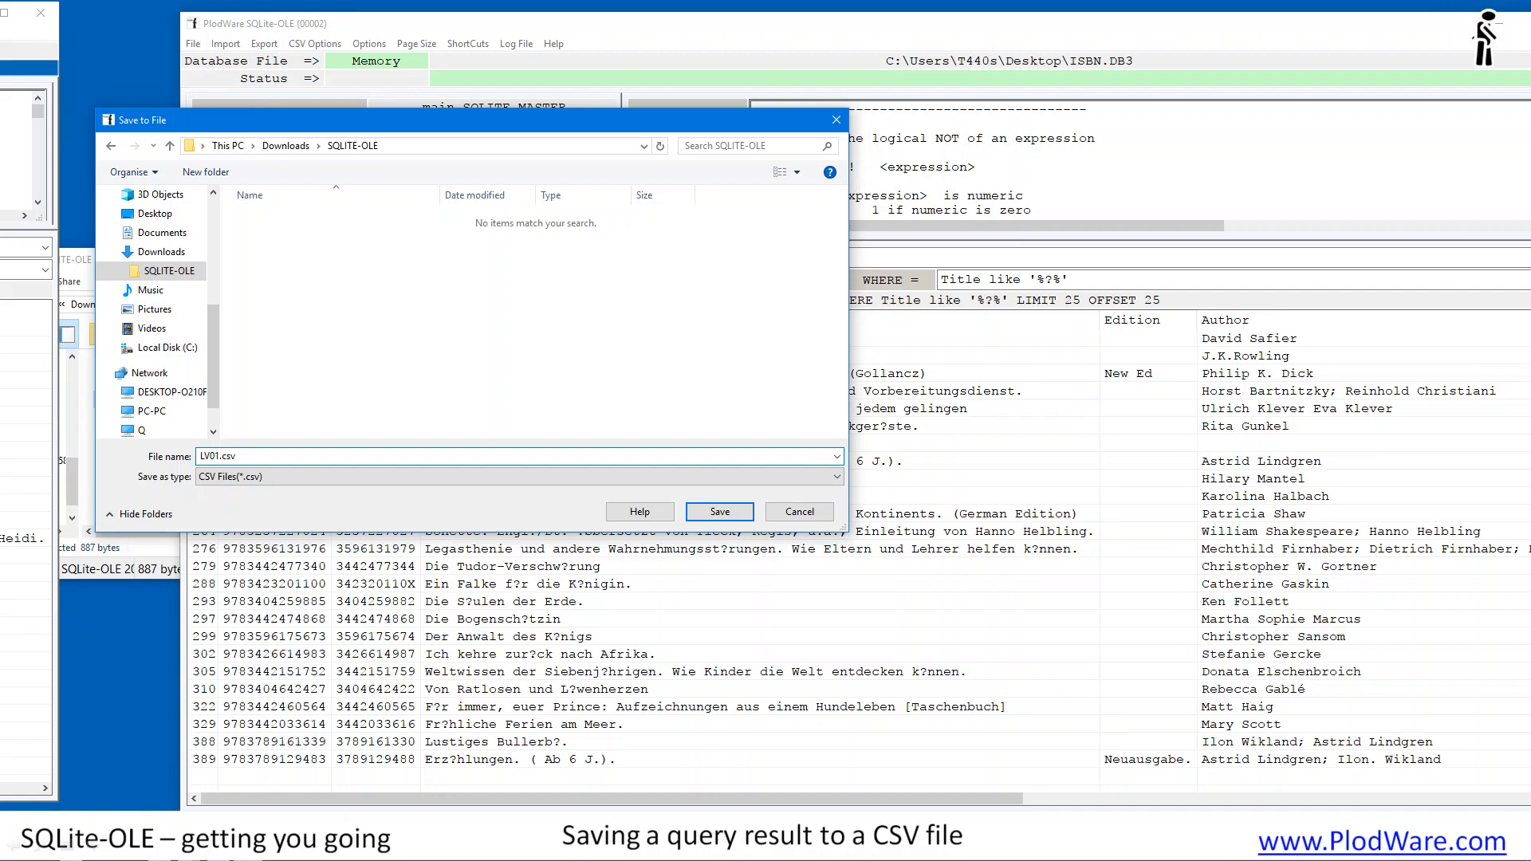
pyautogui.moveTo(353, 121); pyautogui.dragTo(597, 85)
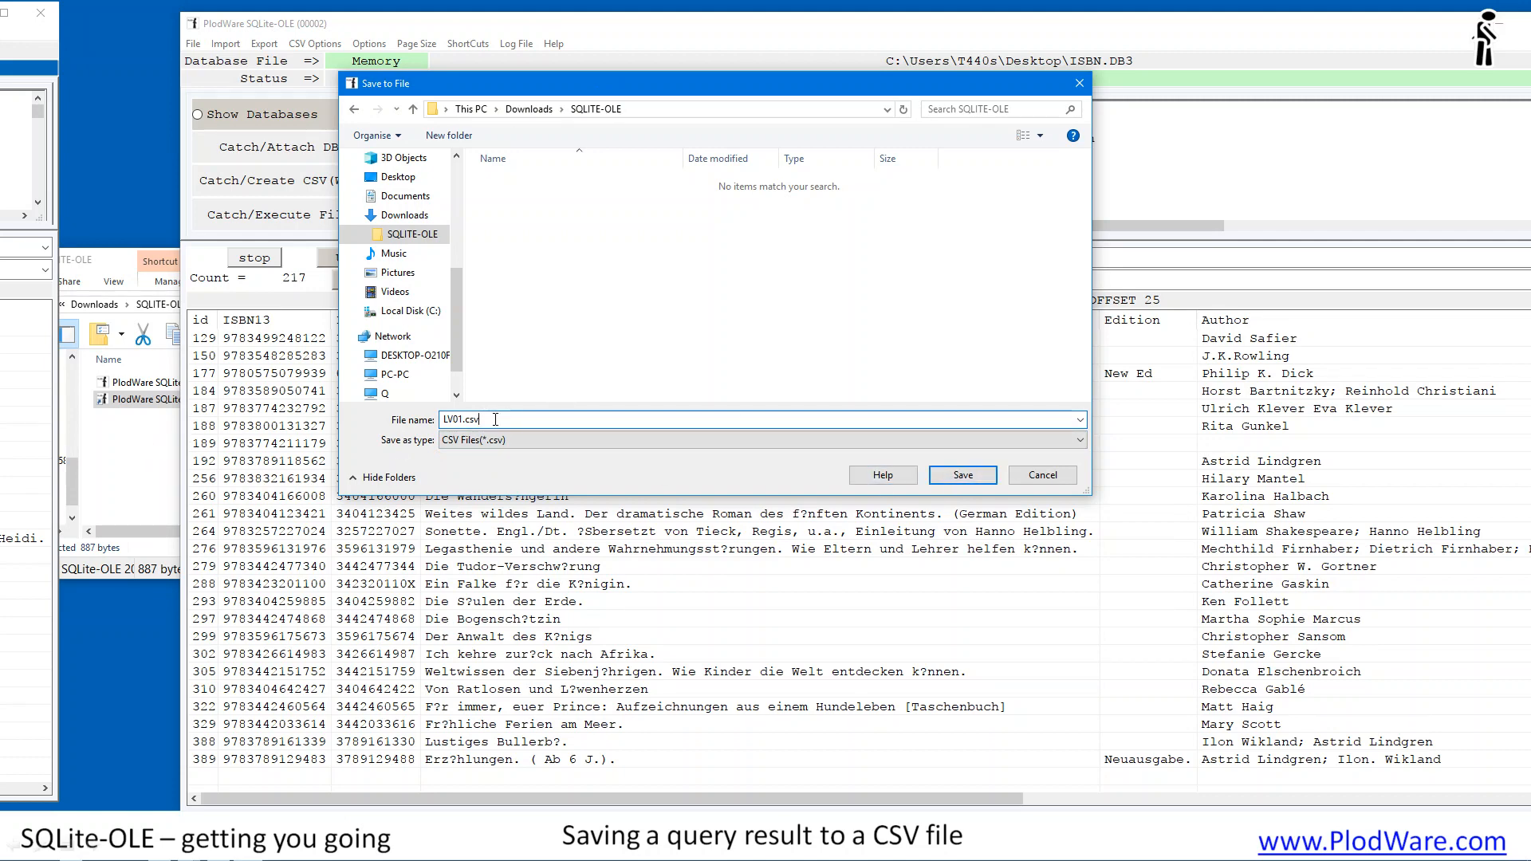
pyautogui.press('Return')
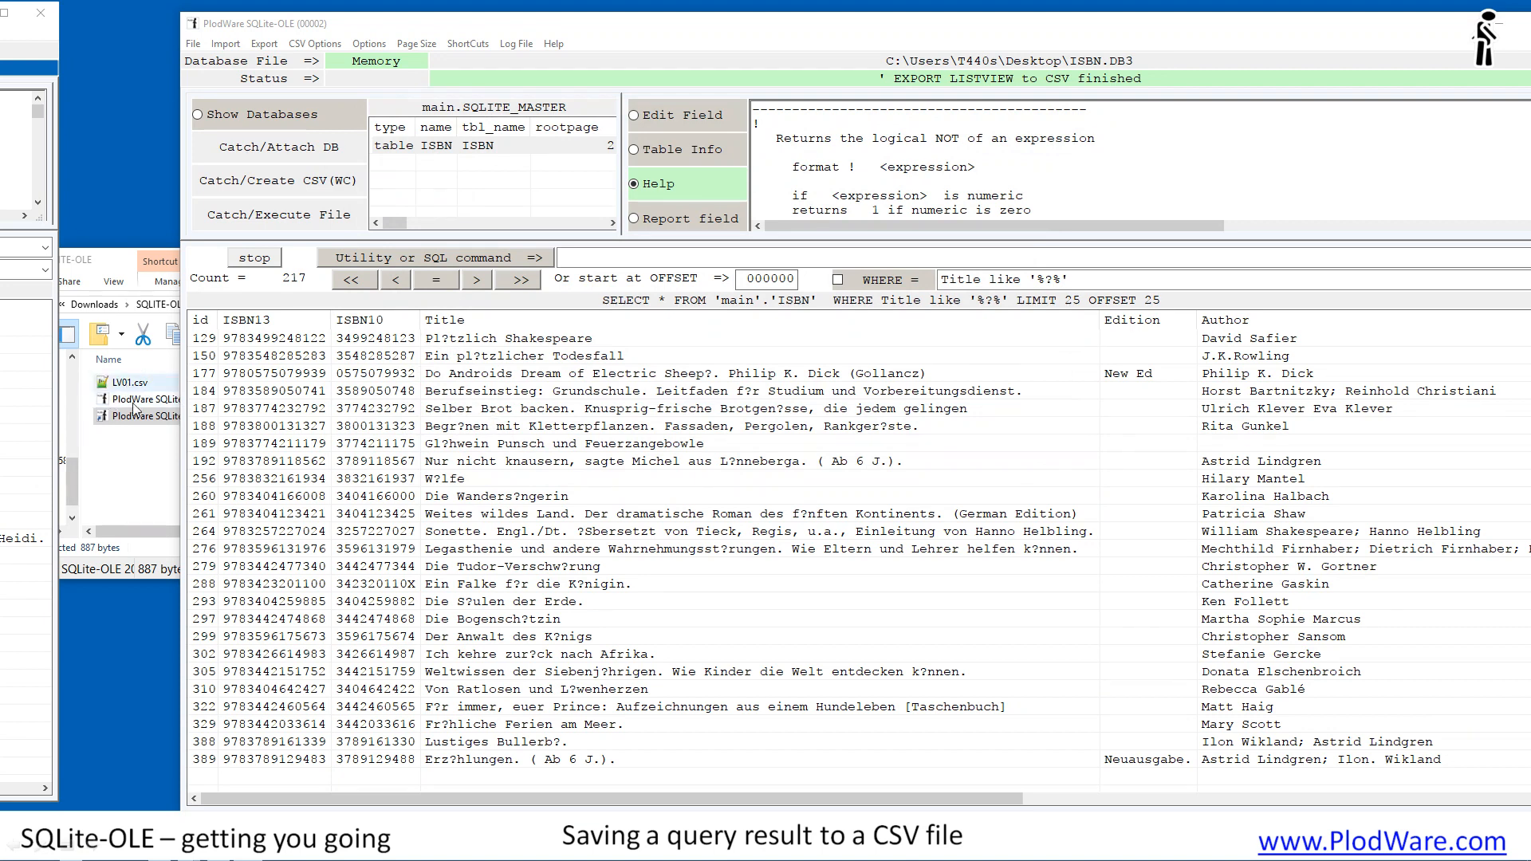
# Step: Open LV01.csv from the SQLITE-OLE folder in Notepad++, check its exported rows against the record list, and close it
pyautogui.click(145, 479)
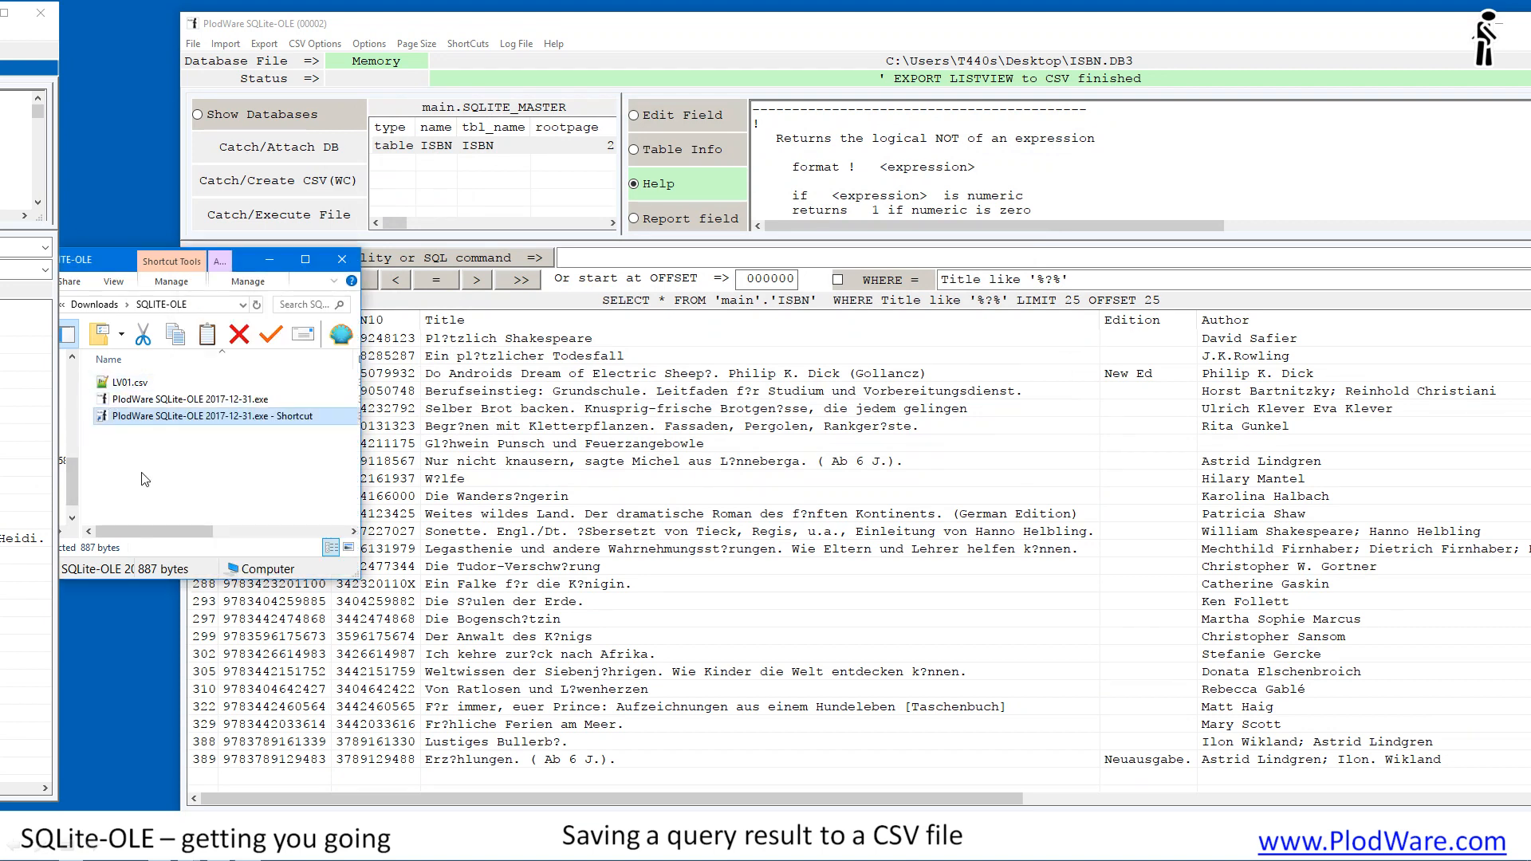
pyautogui.doubleClick(128, 383)
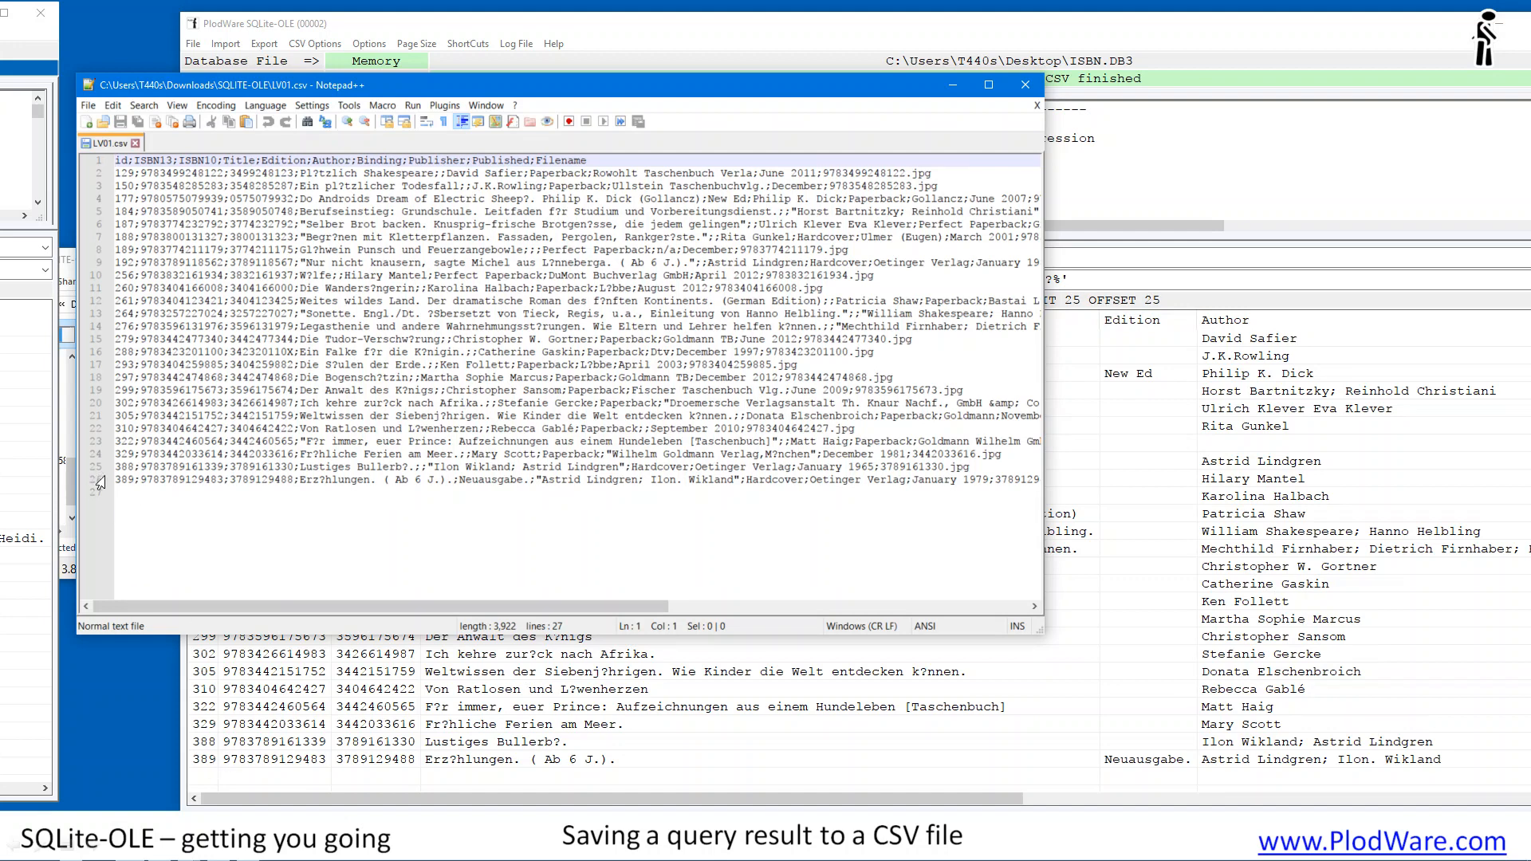
pyautogui.moveTo(385, 88); pyautogui.dragTo(707, 317)
pyautogui.moveTo(237, 265); pyautogui.dragTo(52, 411)
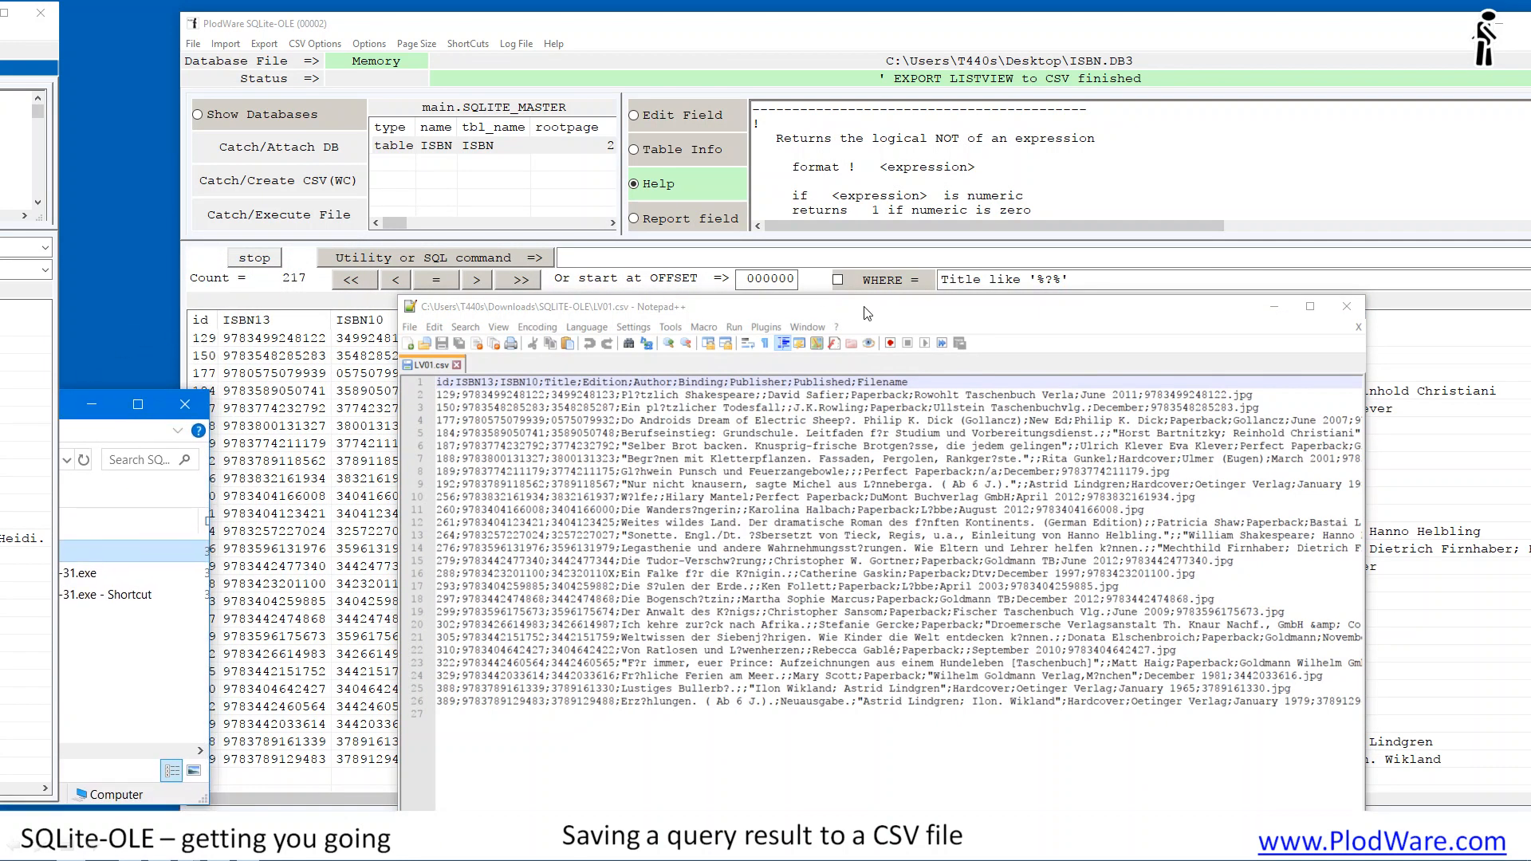
pyautogui.moveTo(867, 309); pyautogui.dragTo(700, 244)
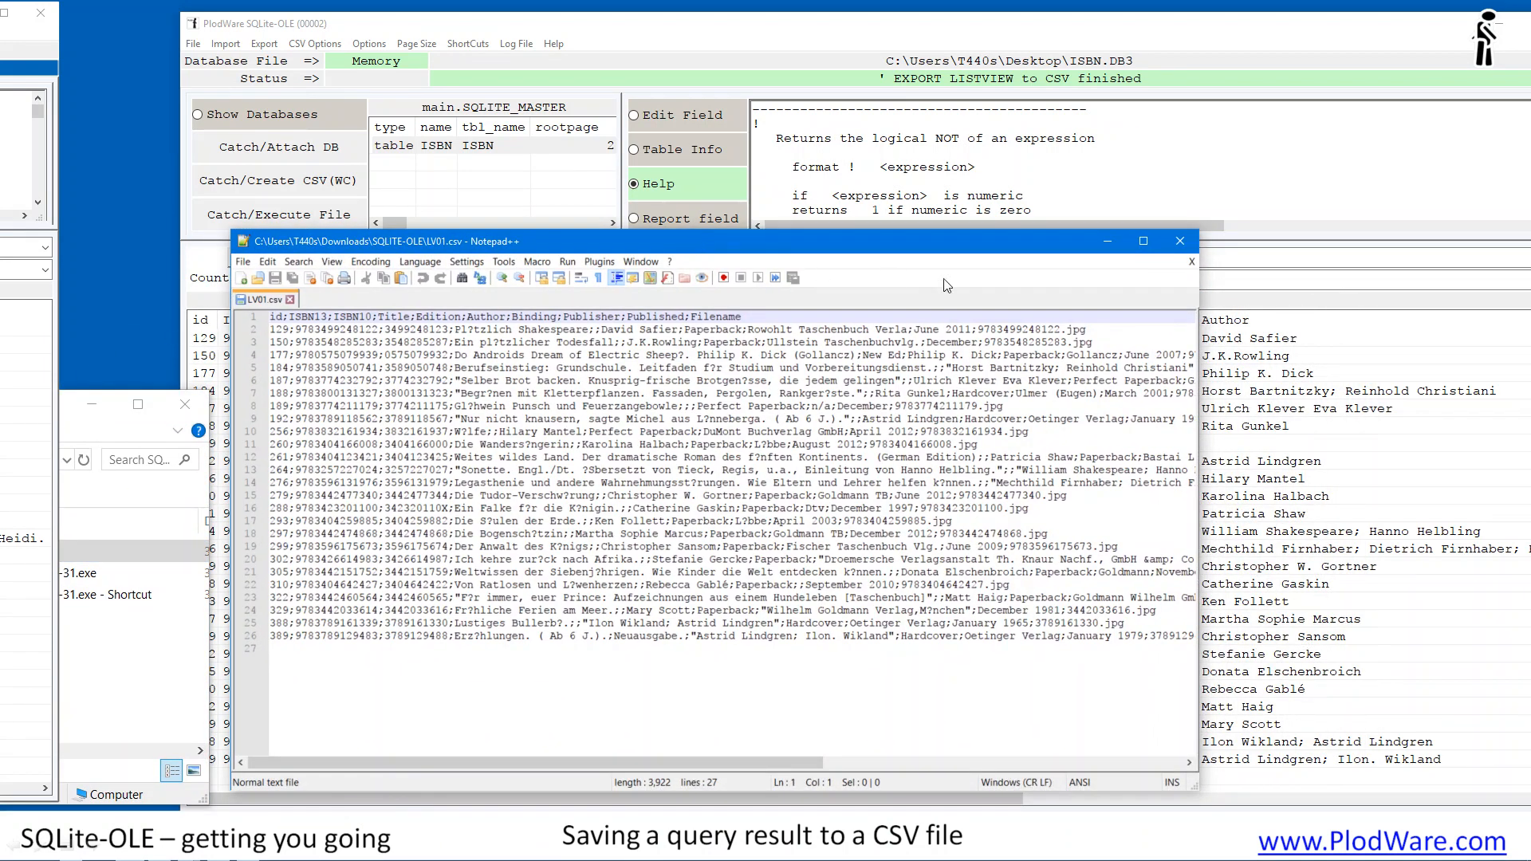
pyautogui.click(1193, 260)
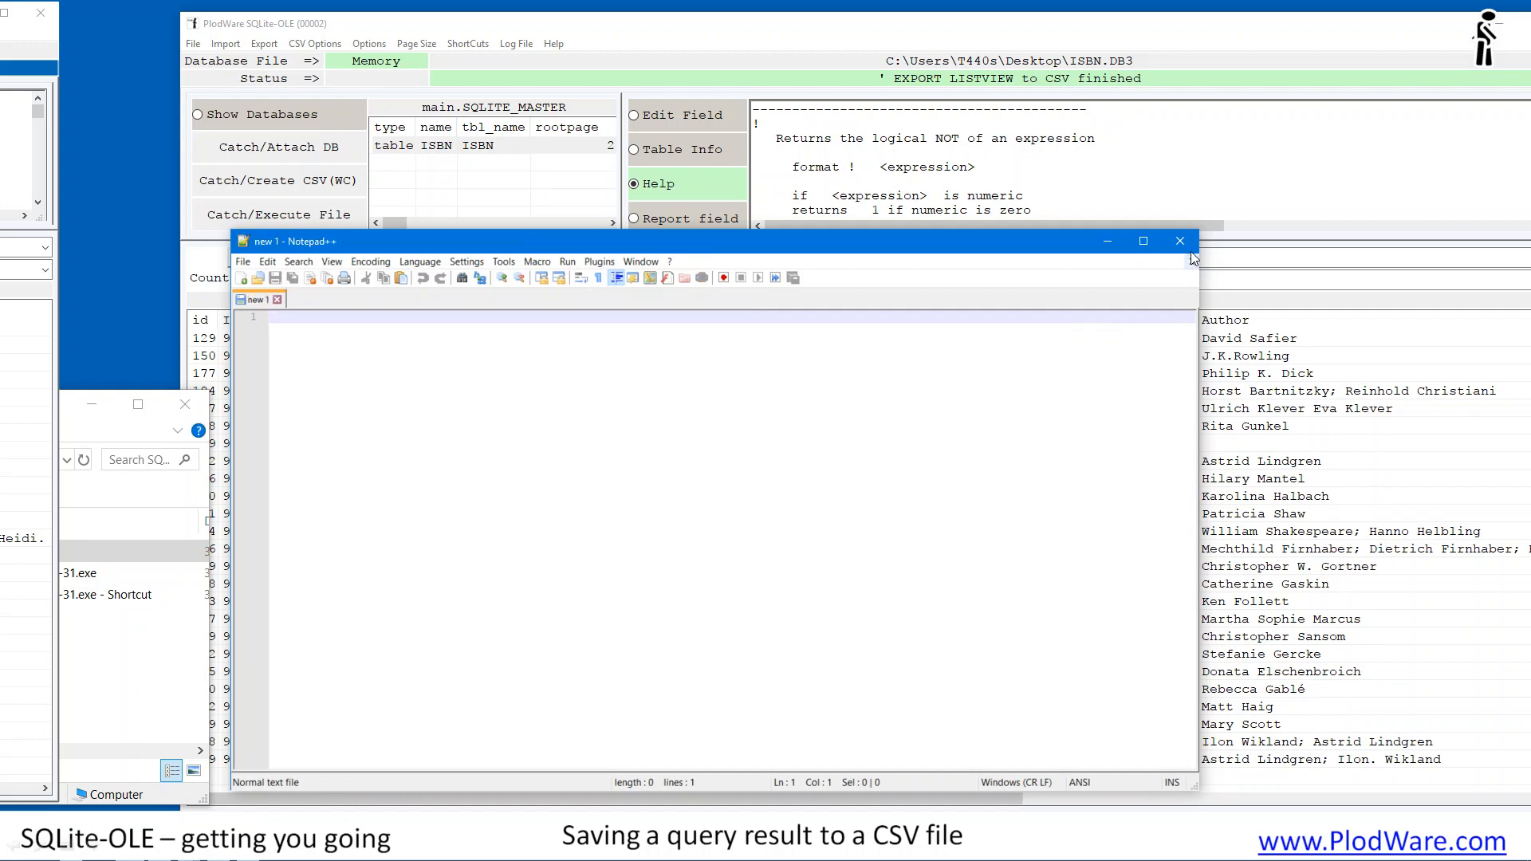
pyautogui.click(1180, 241)
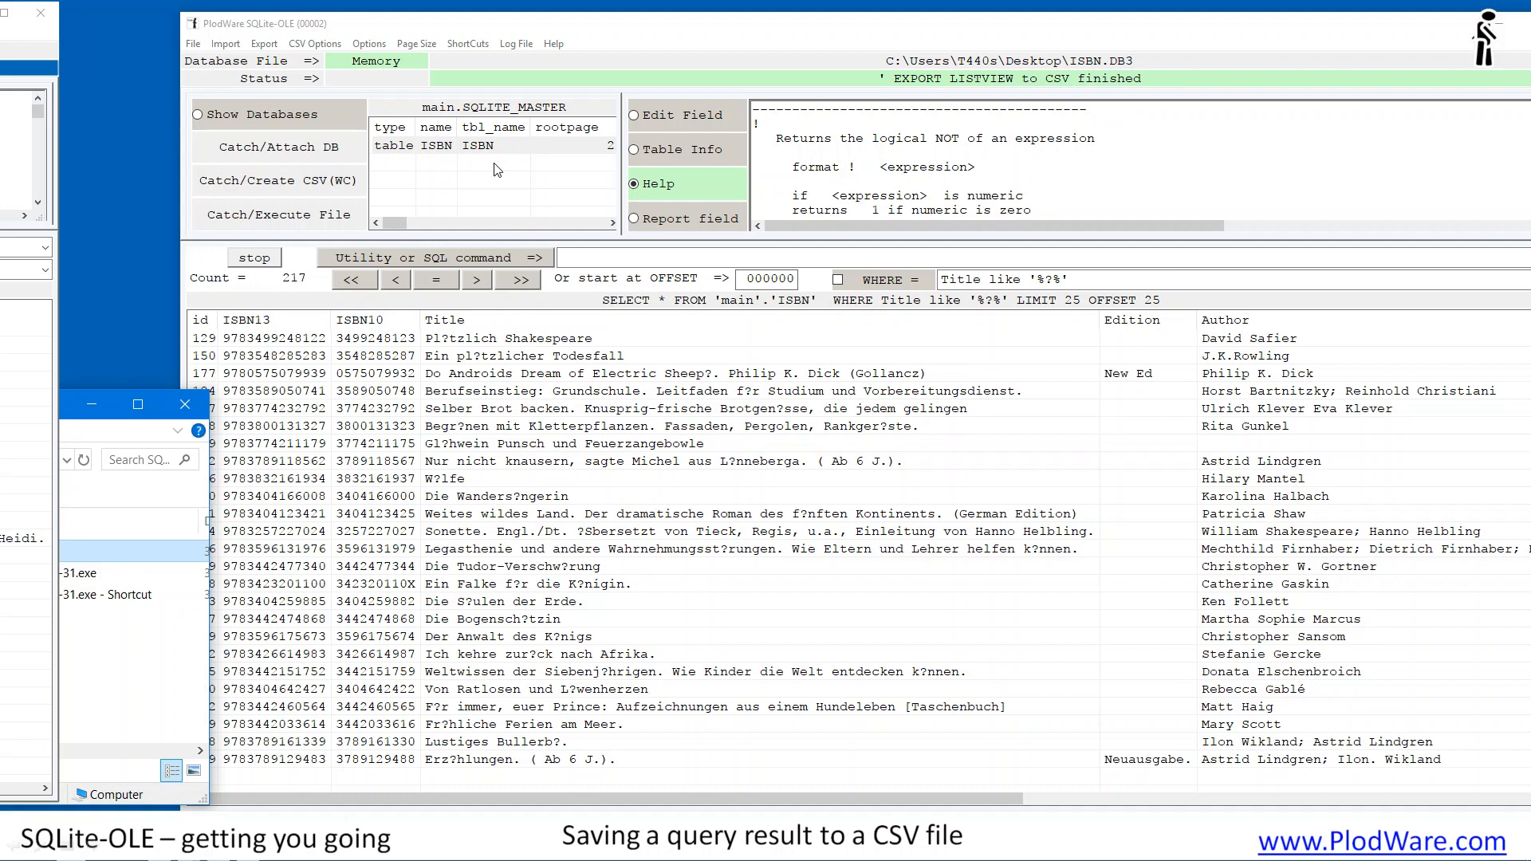
# Step: Import LV01.csv from the SQLITE-OLE folder into the in-memory database
pyautogui.click(228, 44)
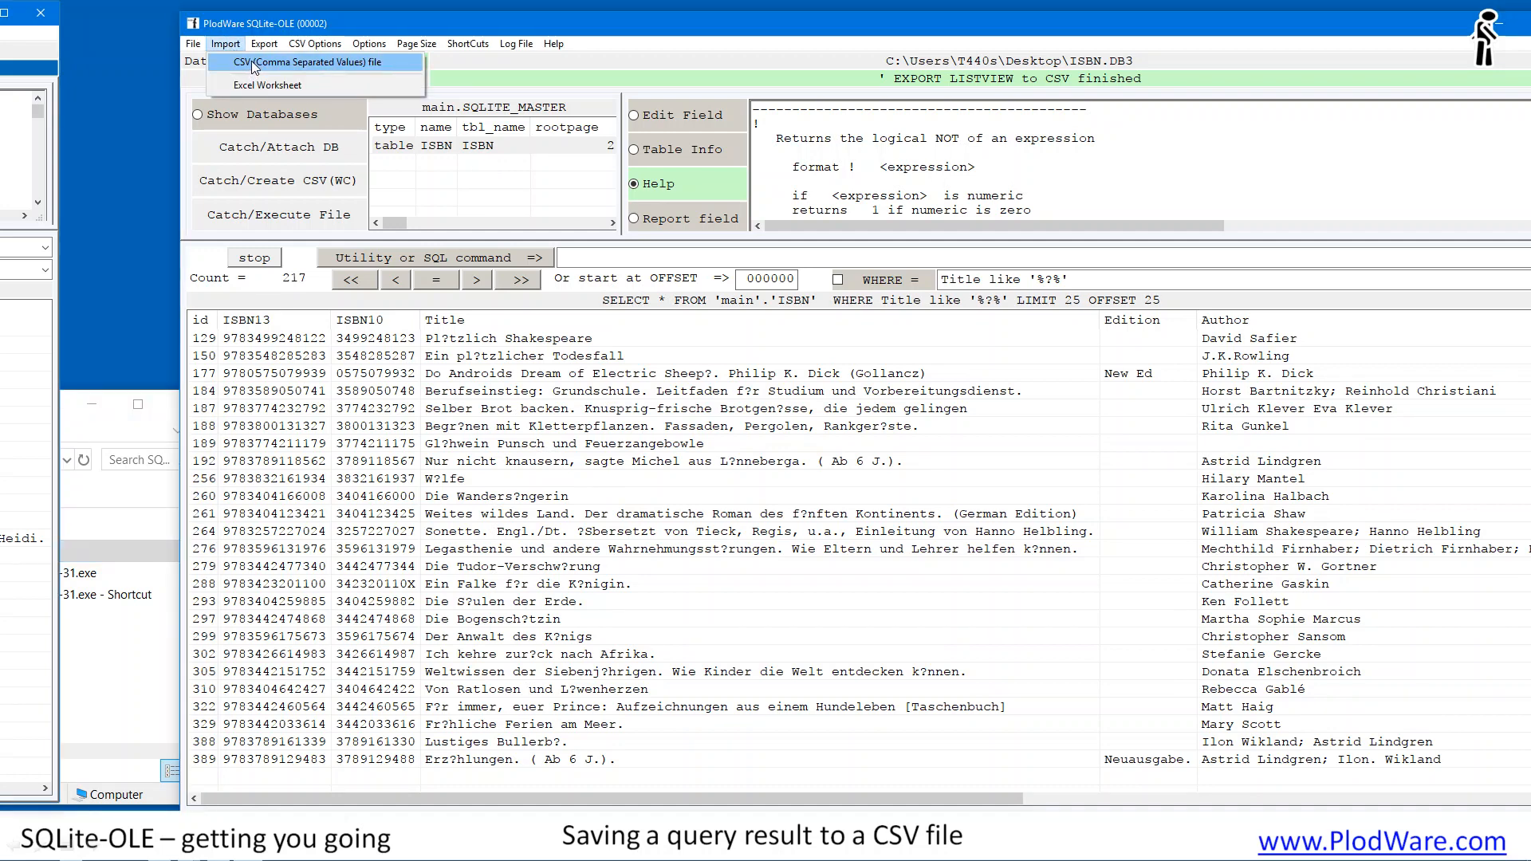
pyautogui.click(252, 61)
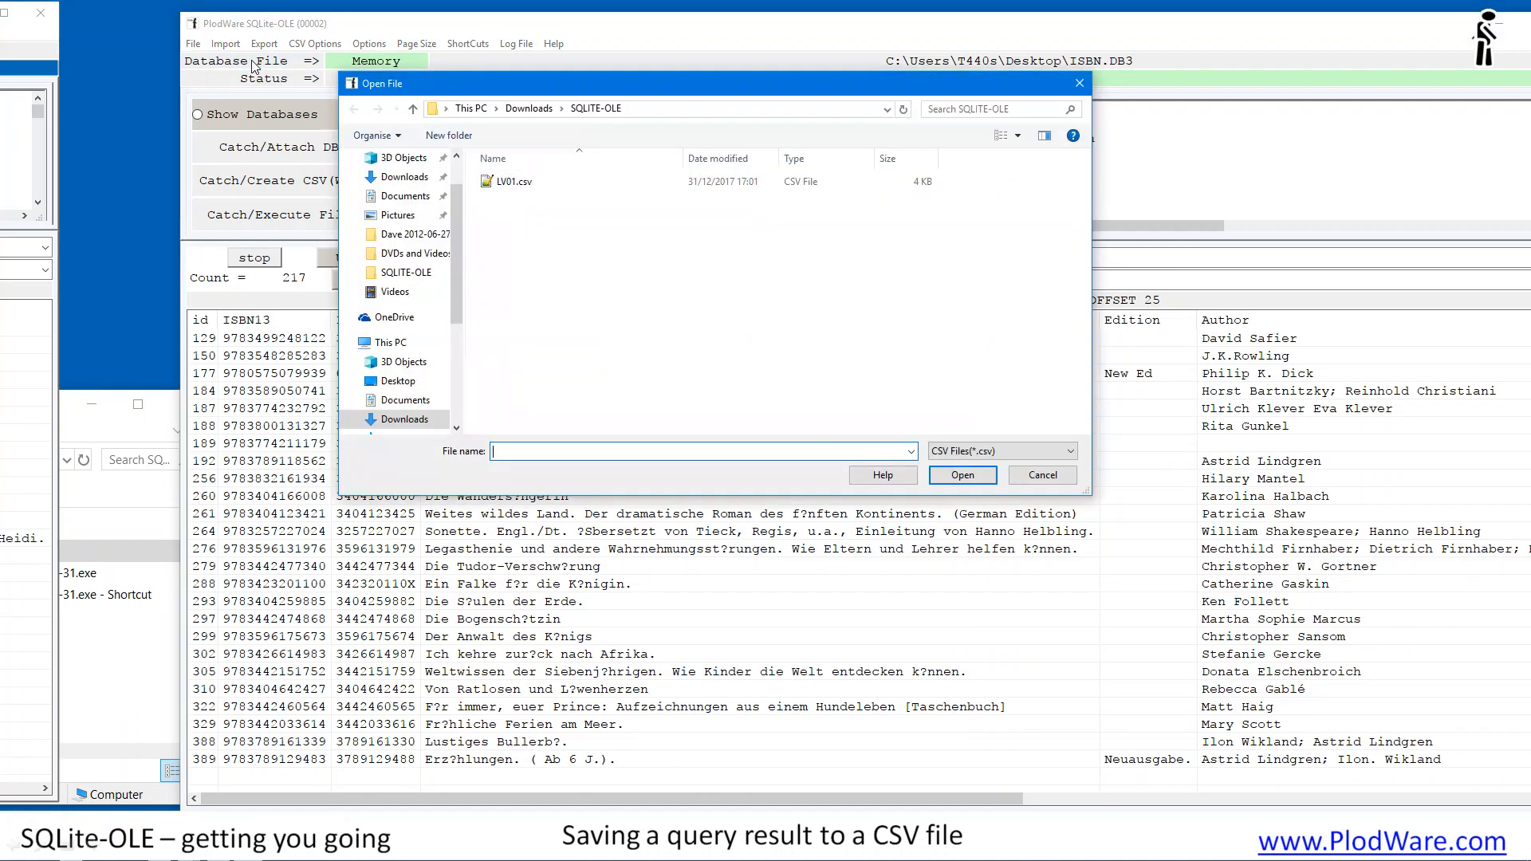
pyautogui.moveTo(551, 89); pyautogui.dragTo(740, 87)
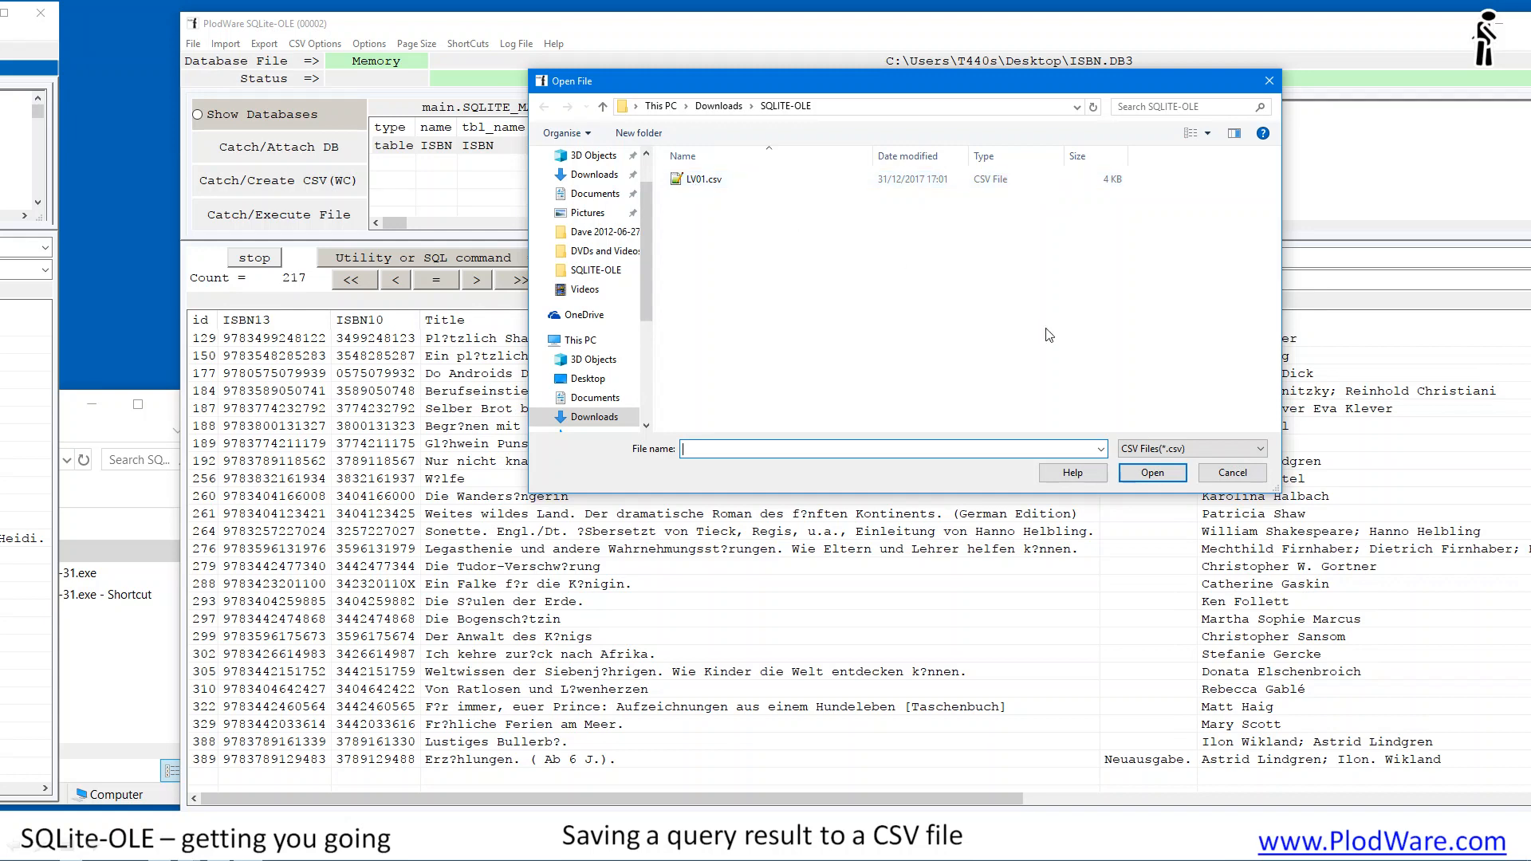
pyautogui.doubleClick(701, 180)
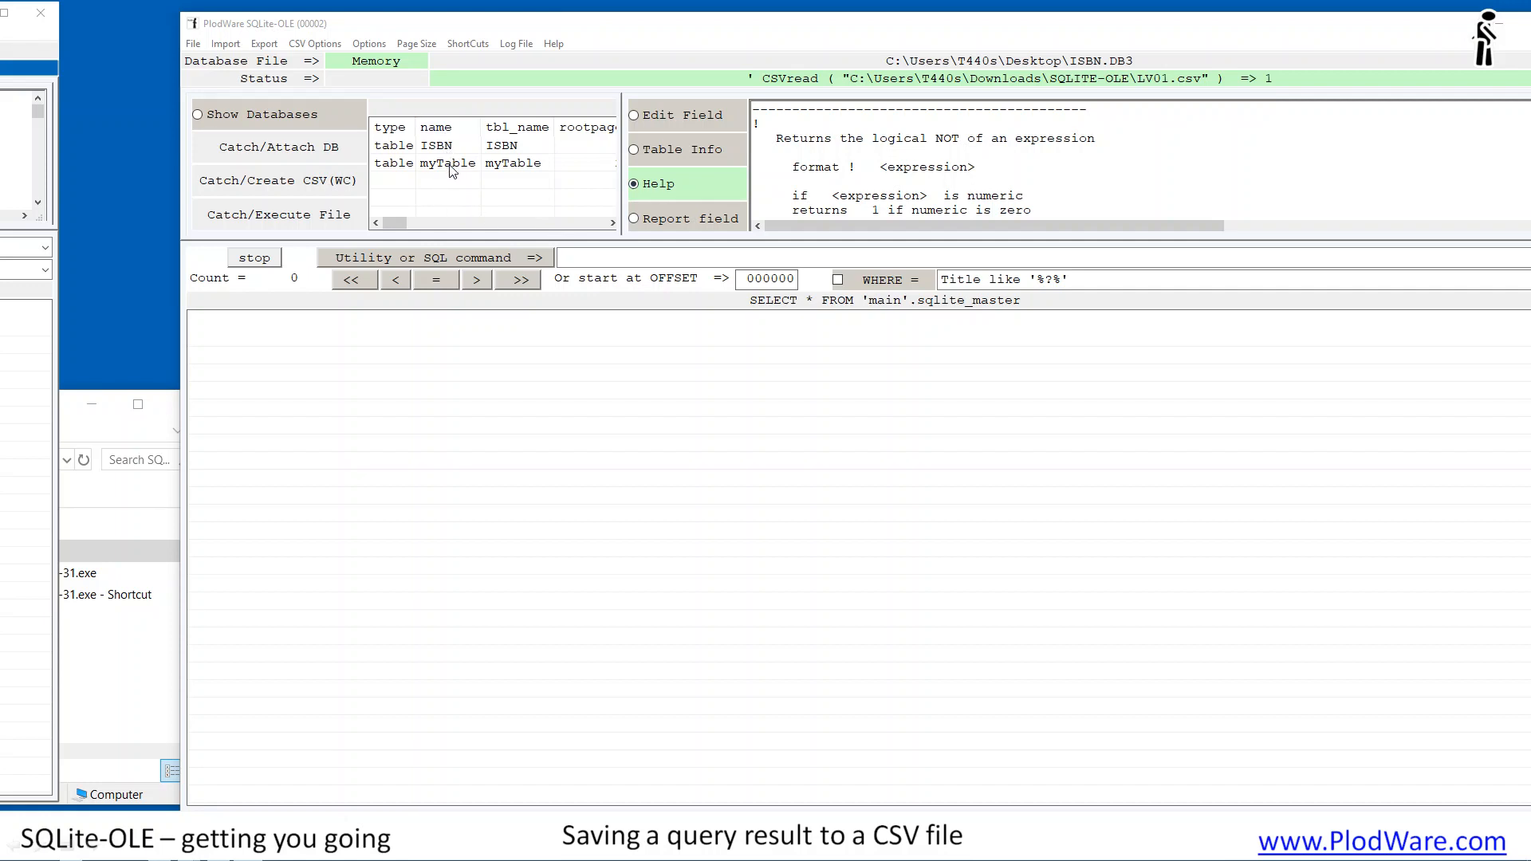
# Step: Set the page size to 100 and show the records of myTable
pyautogui.click(429, 46)
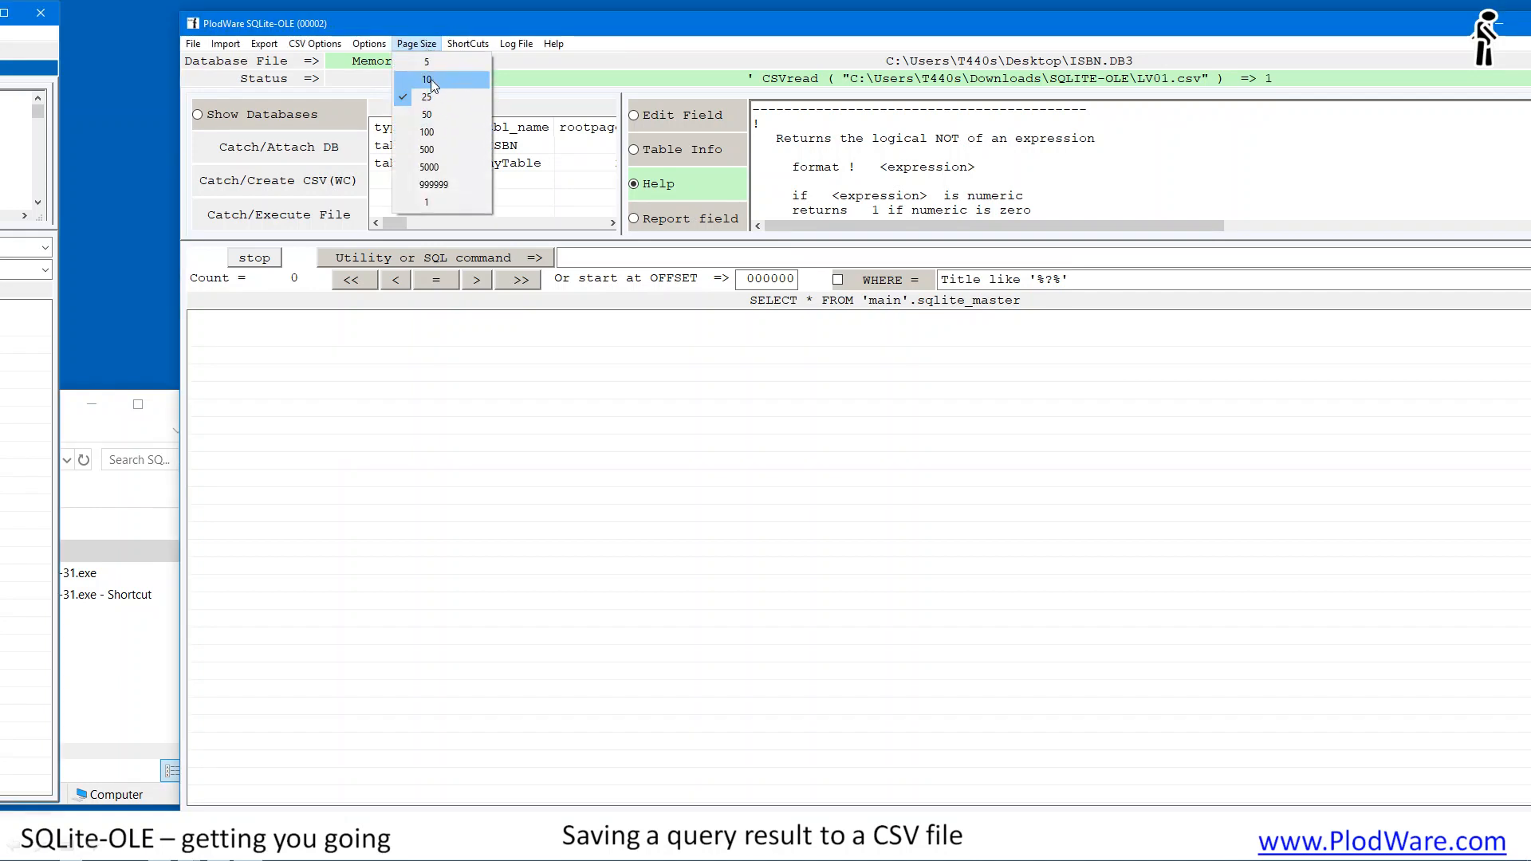
pyautogui.click(429, 132)
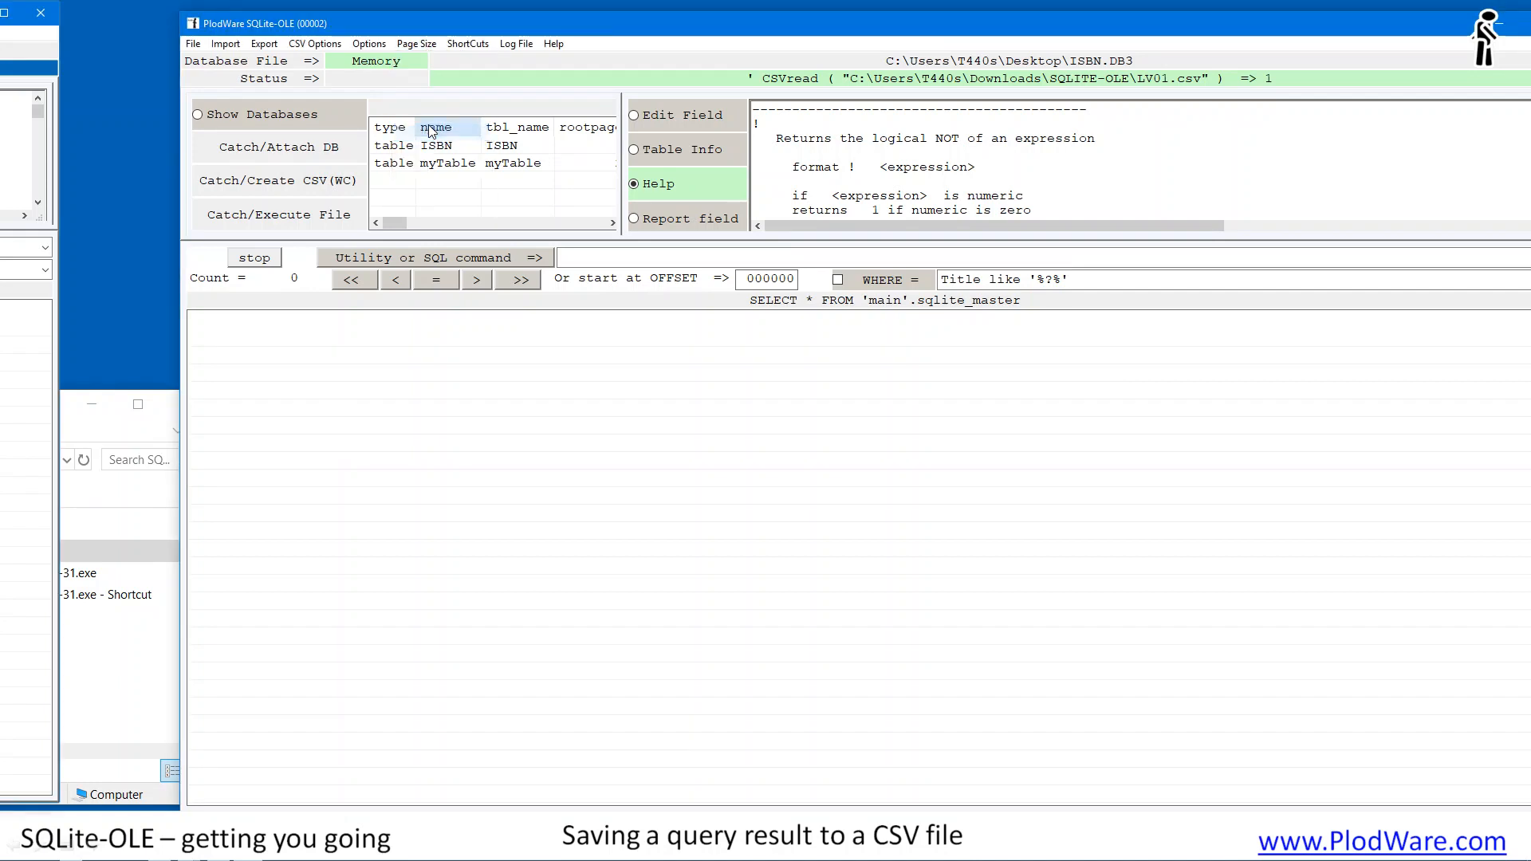
pyautogui.click(476, 169)
pyautogui.click(476, 169)
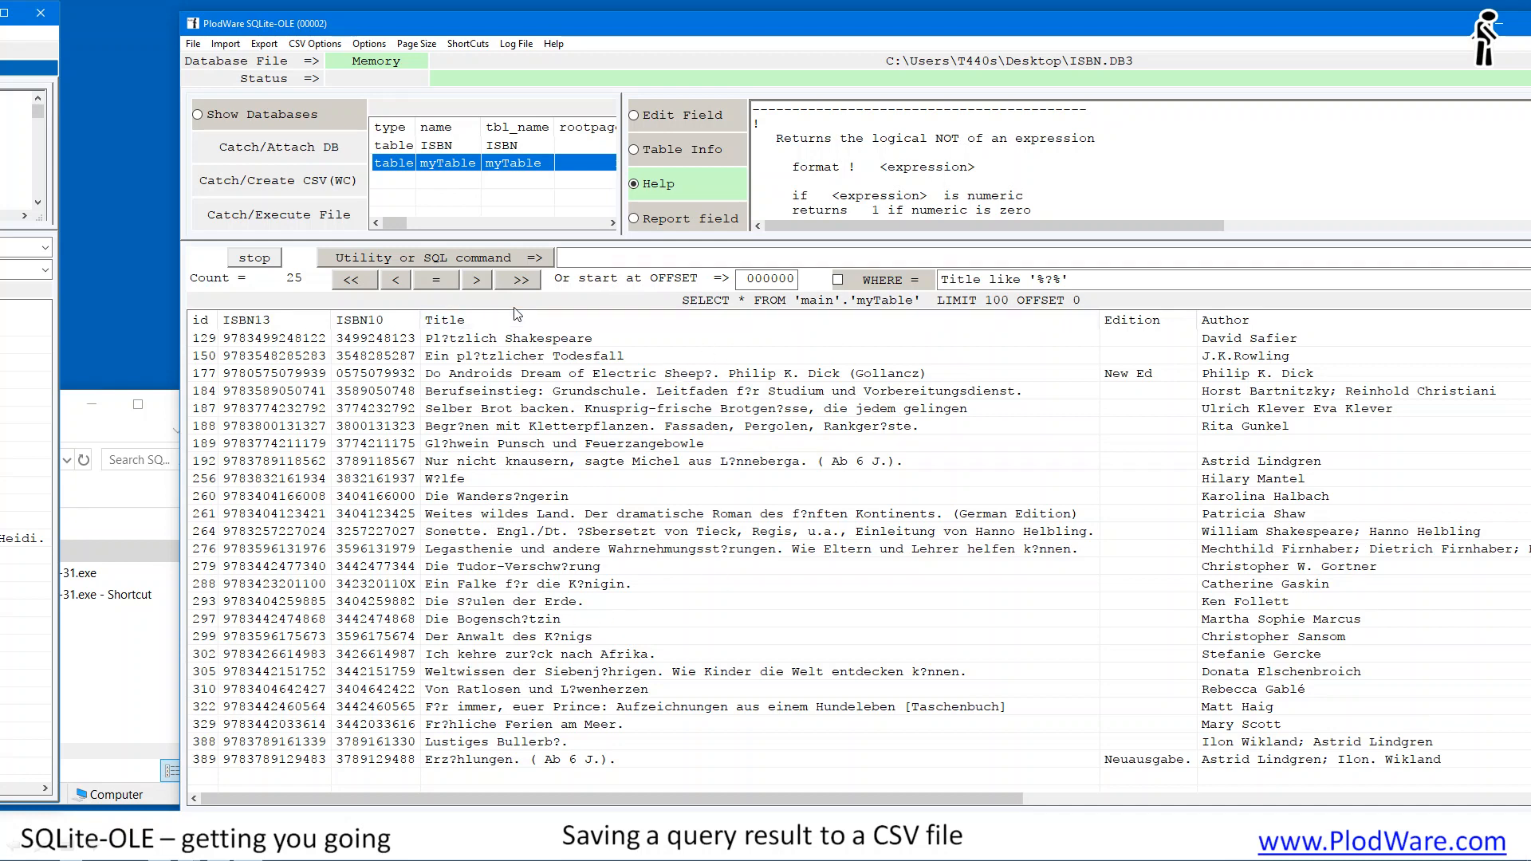
# Step: Run the SQL command select * from isbn where author like '%prat%' and bring the whole database window into view
pyautogui.click(568, 256)
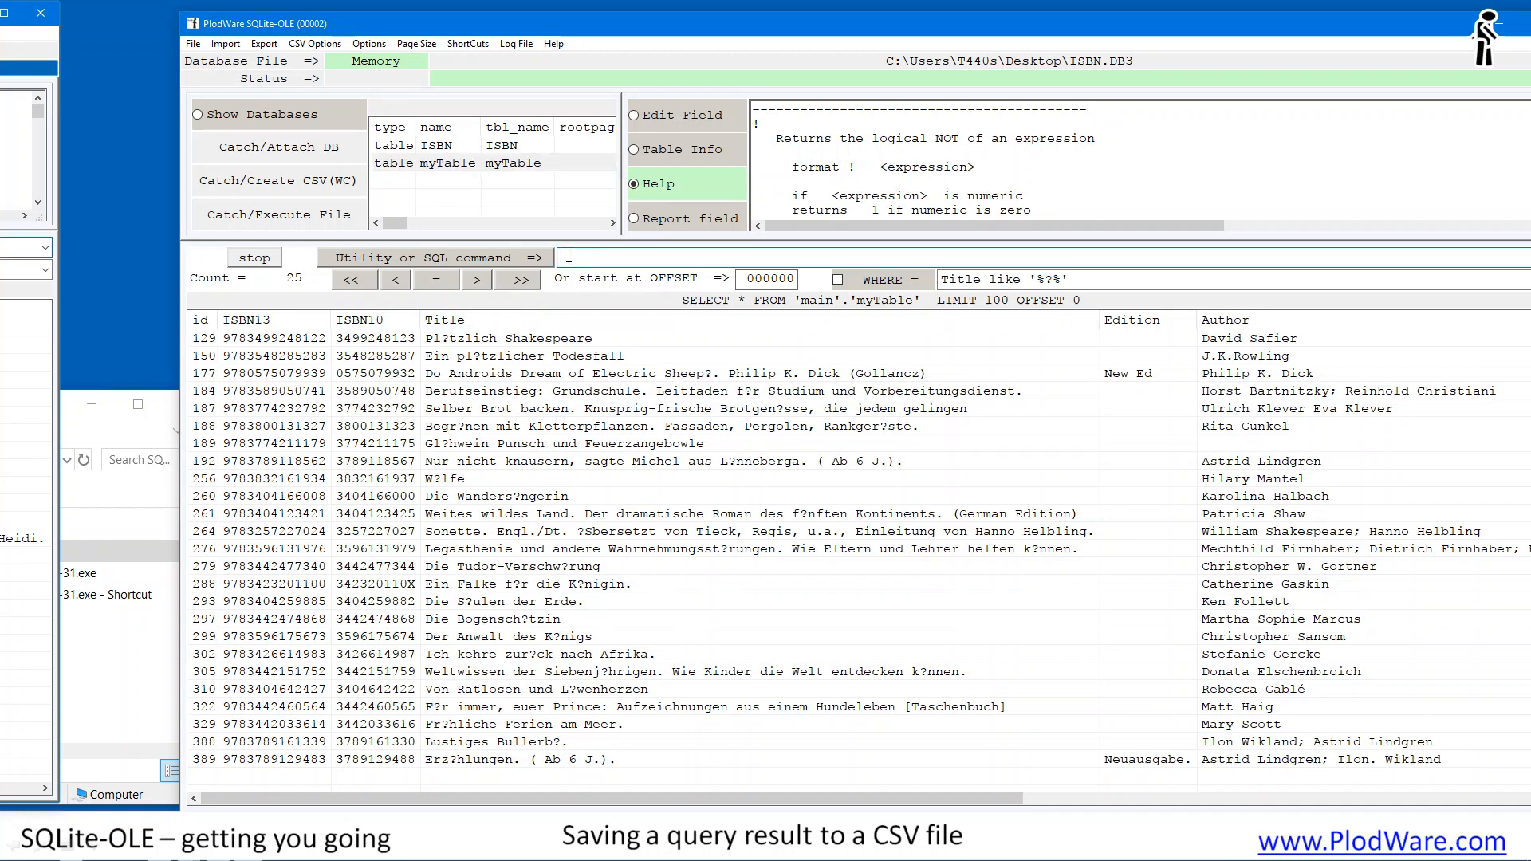
pyautogui.write('select')
pyautogui.write('*   from isbn   where auth')
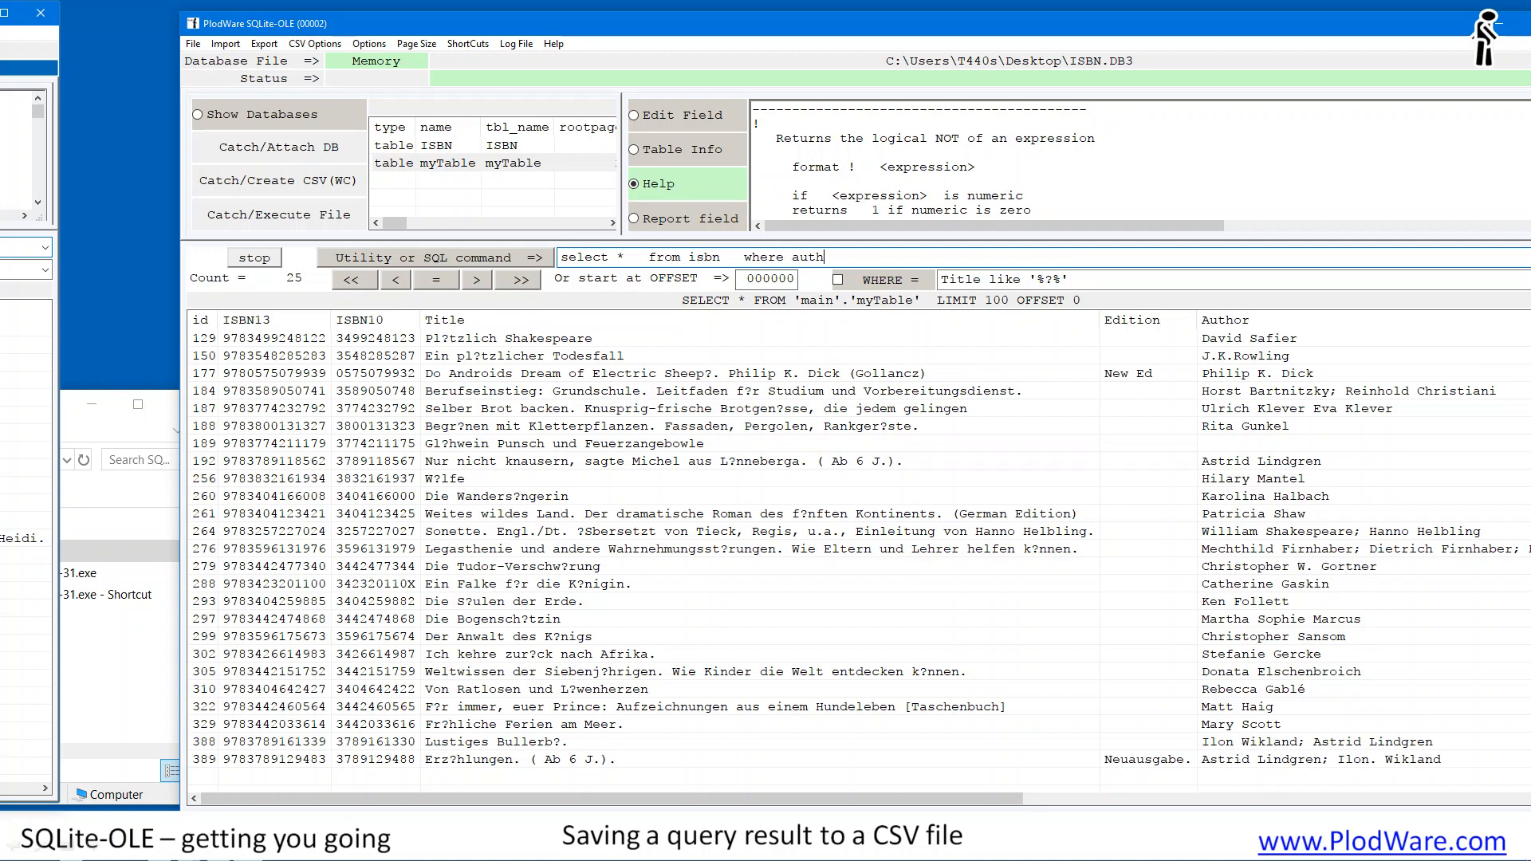
pyautogui.write("or like '%prat%'")
pyautogui.click(517, 260)
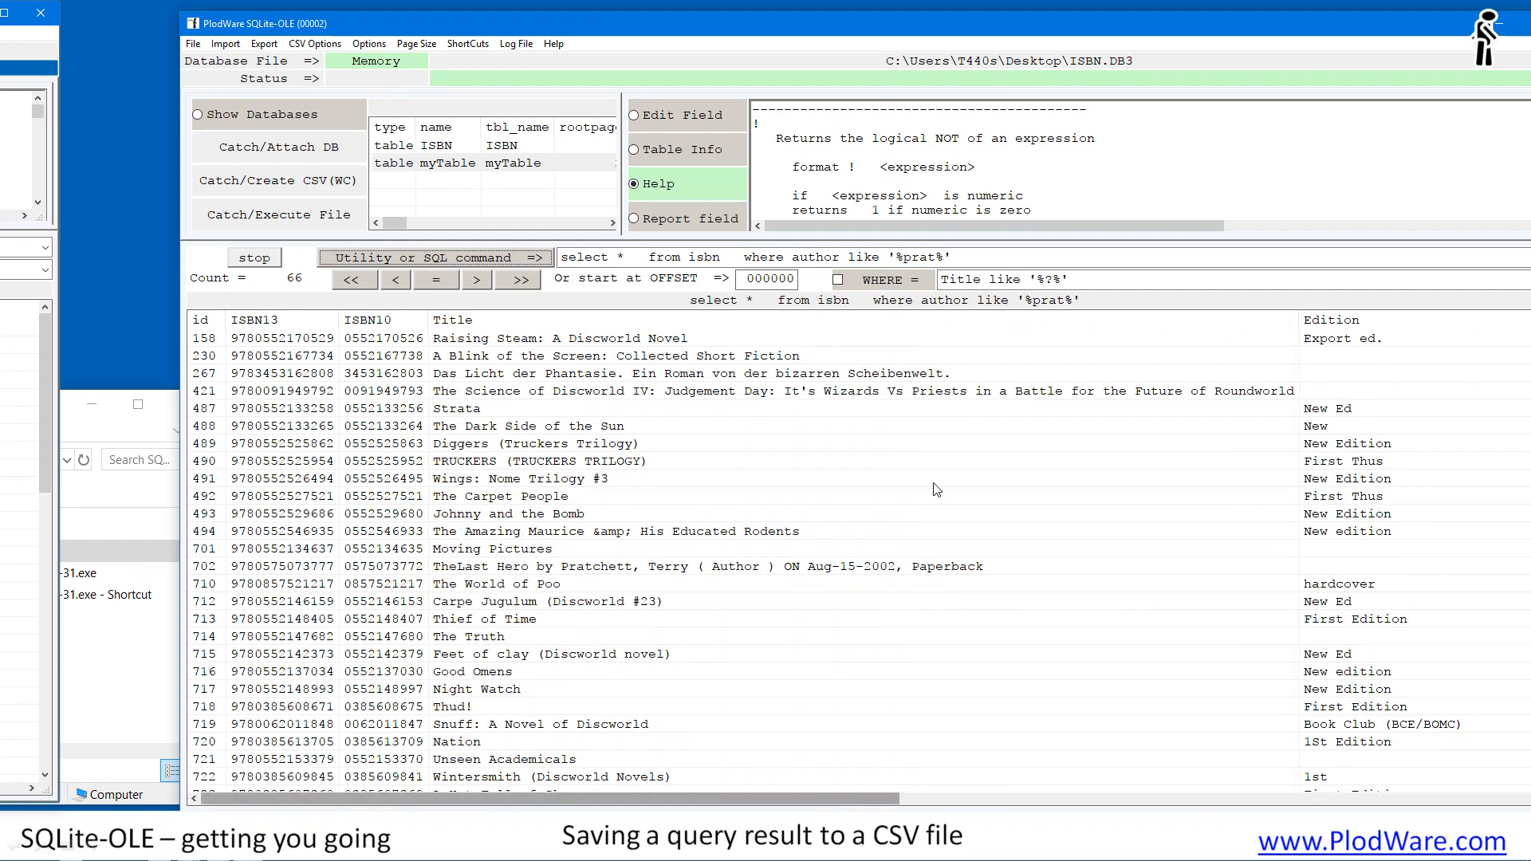
pyautogui.moveTo(1056, 25); pyautogui.dragTo(944, 6)
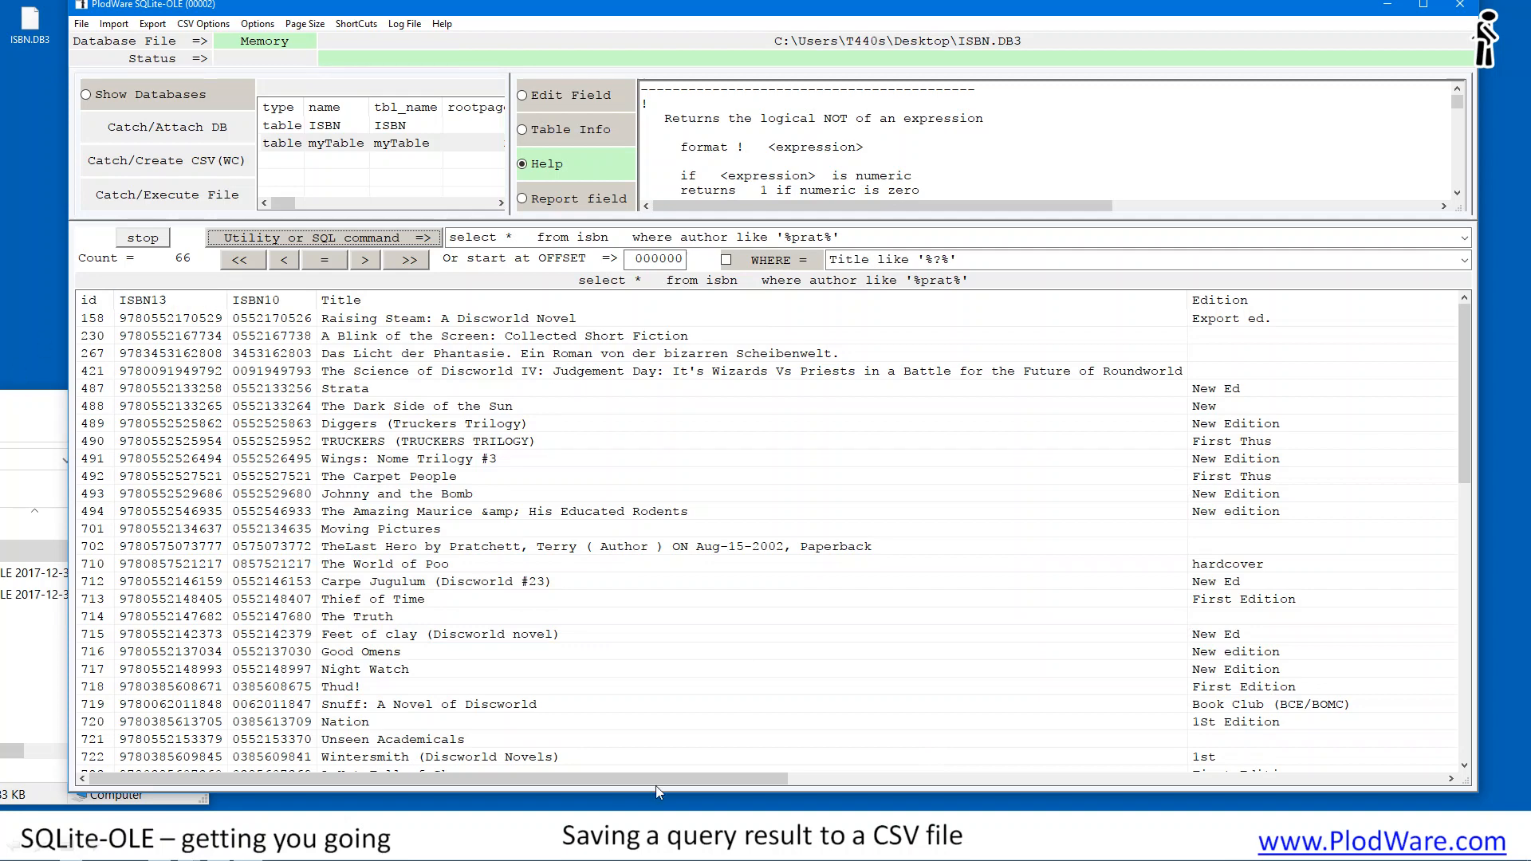
pyautogui.moveTo(582, 778); pyautogui.dragTo(566, 808)
# Step: Set the page size to 5 and show the records of myTable
pyautogui.click(305, 23)
pyautogui.click(315, 46)
pyautogui.click(334, 145)
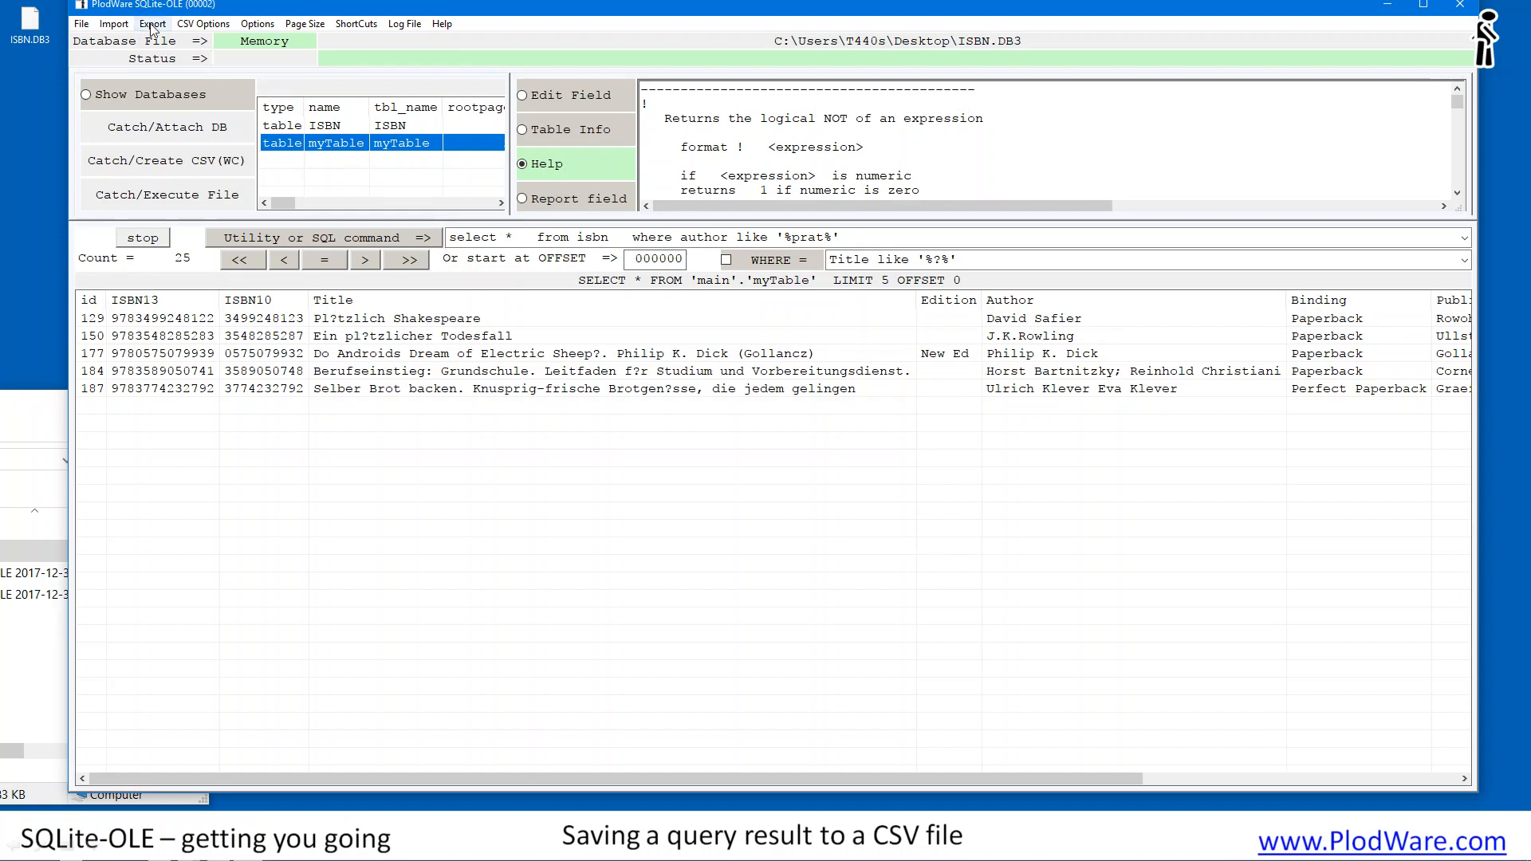
# Step: Export the result of the SQL command query for authors like '%prat%' to TP.csv in the SQLITE-OLE folder
pyautogui.click(457, 237)
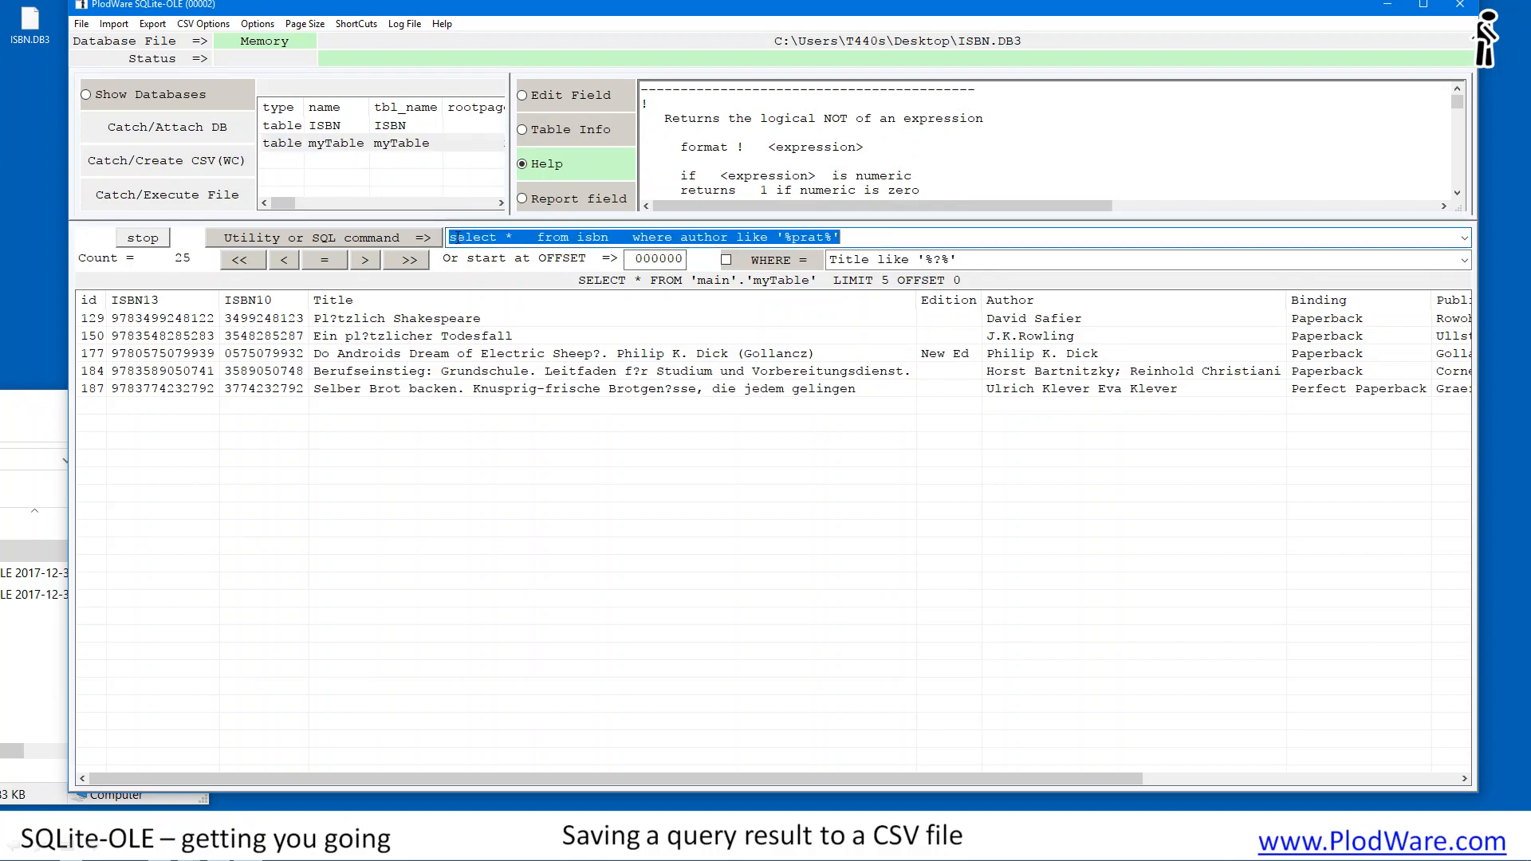
pyautogui.click(843, 239)
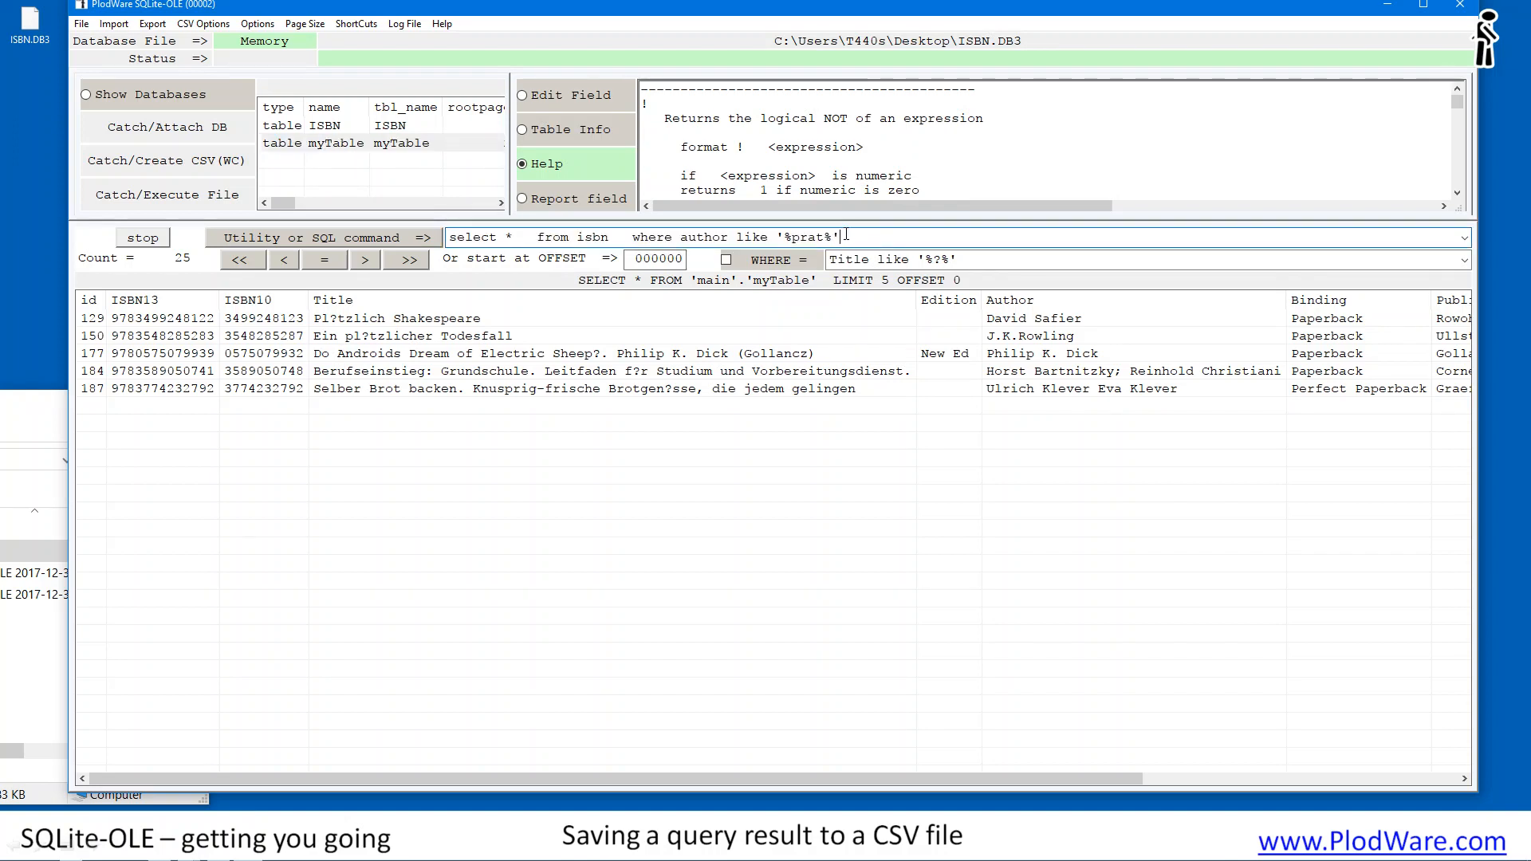
pyautogui.moveTo(843, 239); pyautogui.dragTo(448, 225)
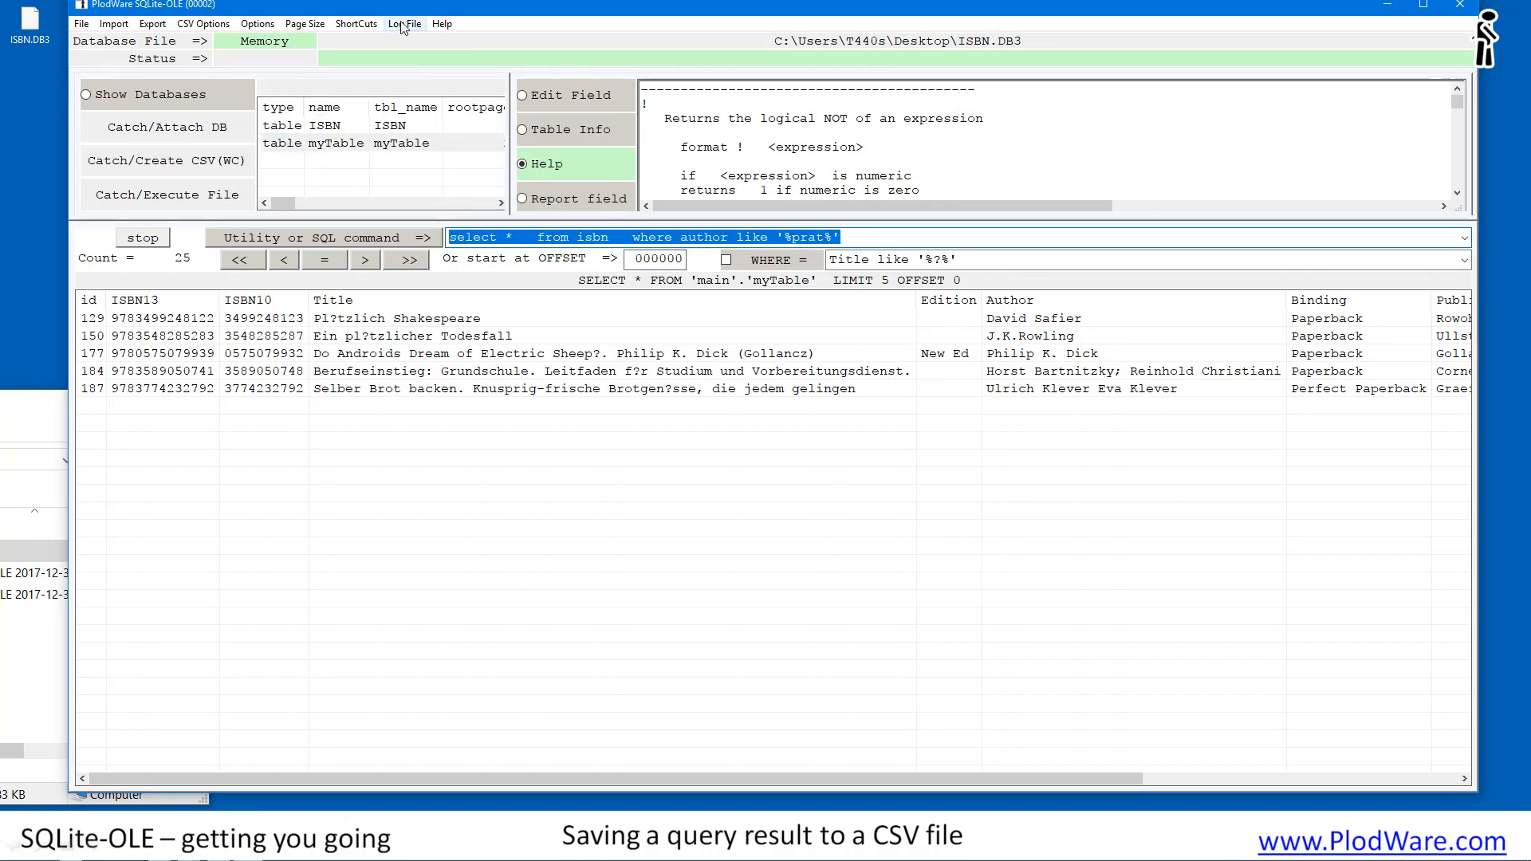
pyautogui.moveTo(409, 9); pyautogui.dragTo(546, 0)
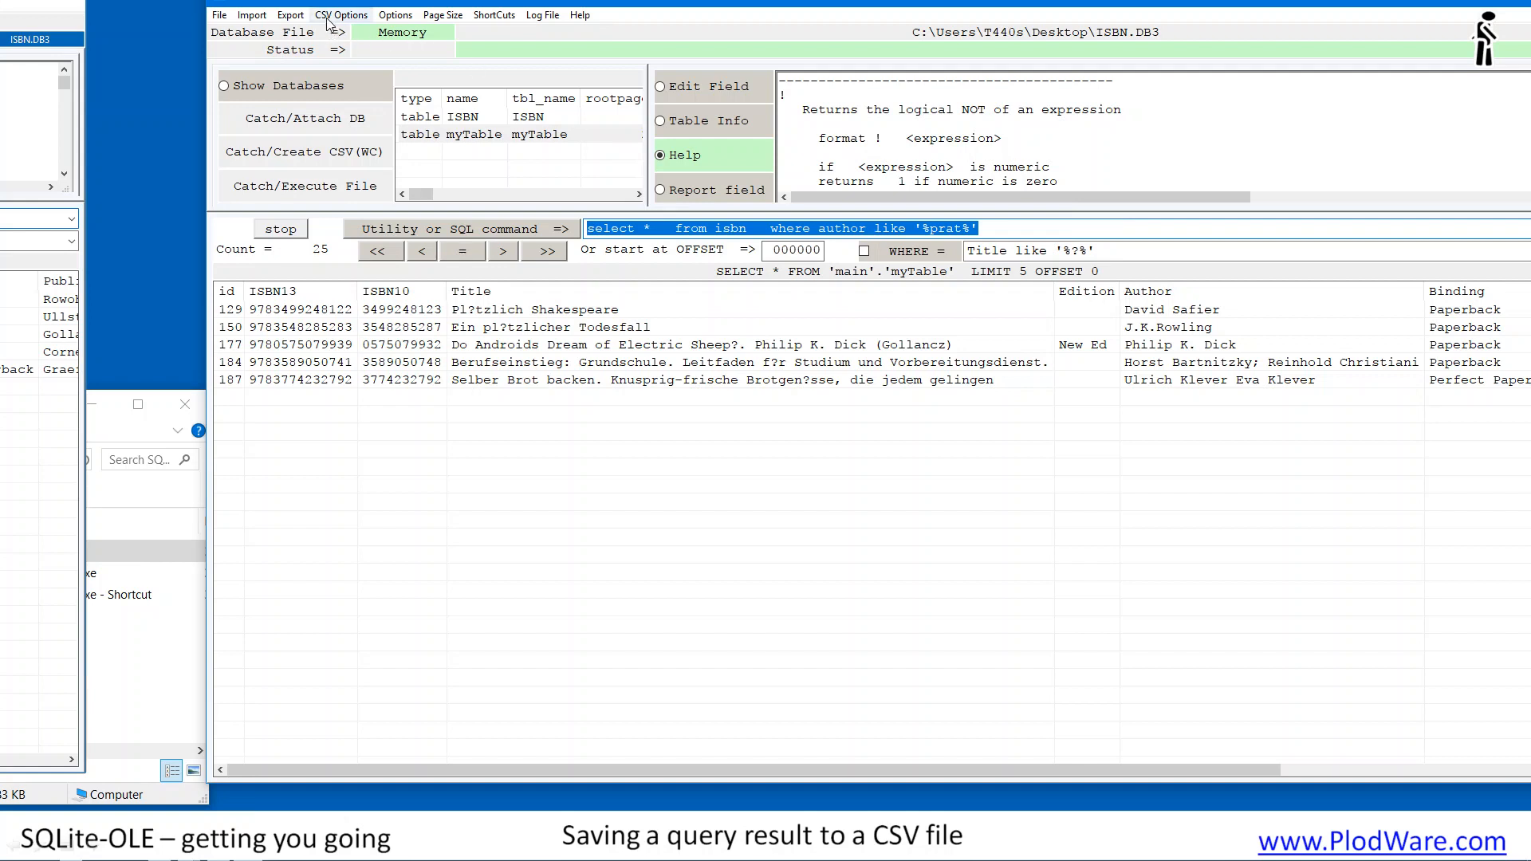
pyautogui.click(290, 15)
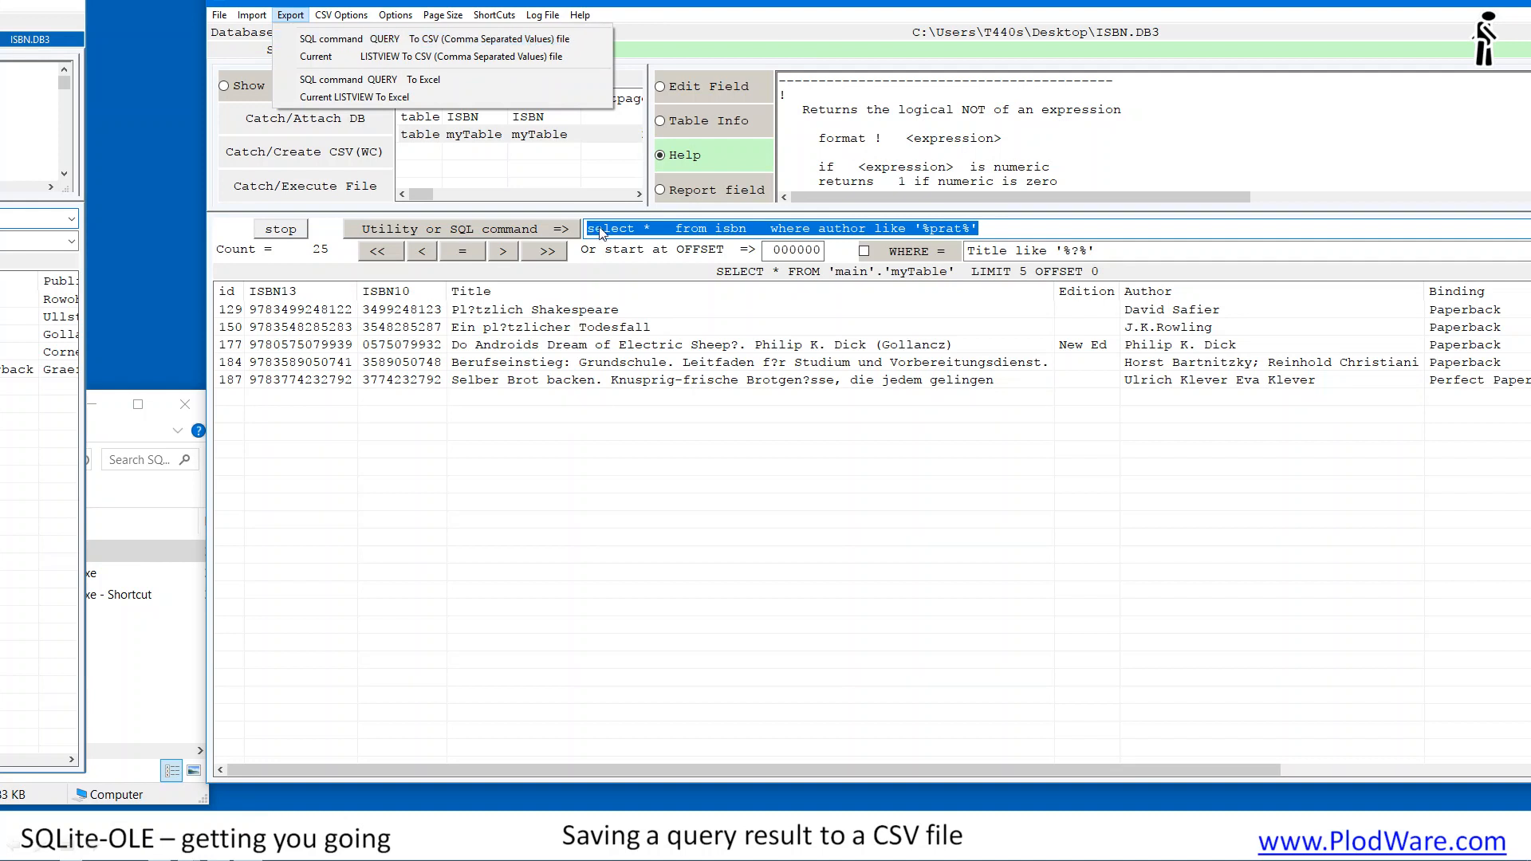
pyautogui.click(369, 40)
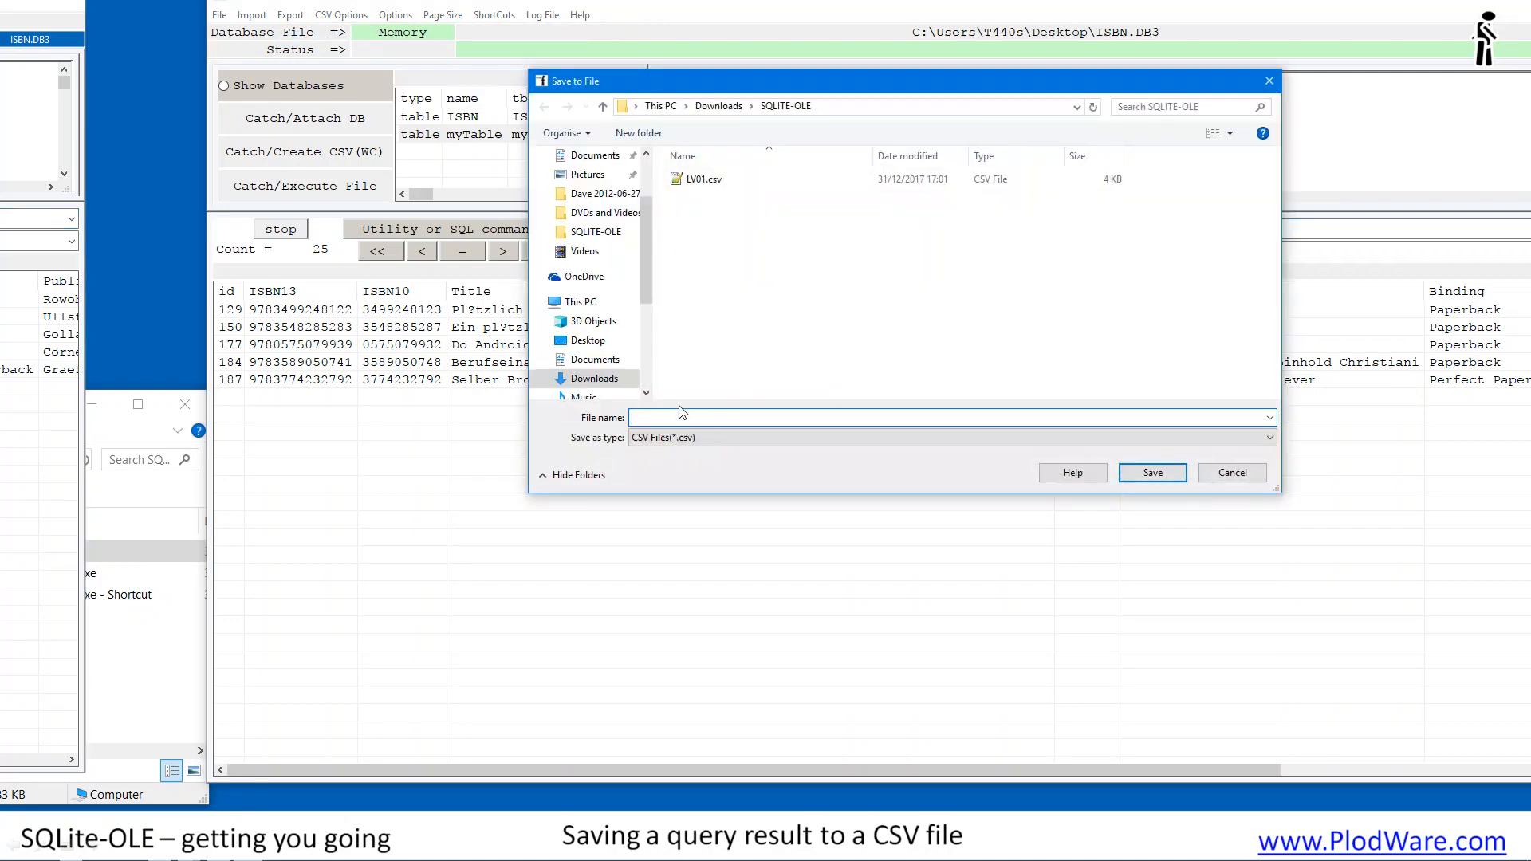
pyautogui.write('TP.csv')
pyautogui.press('Return')
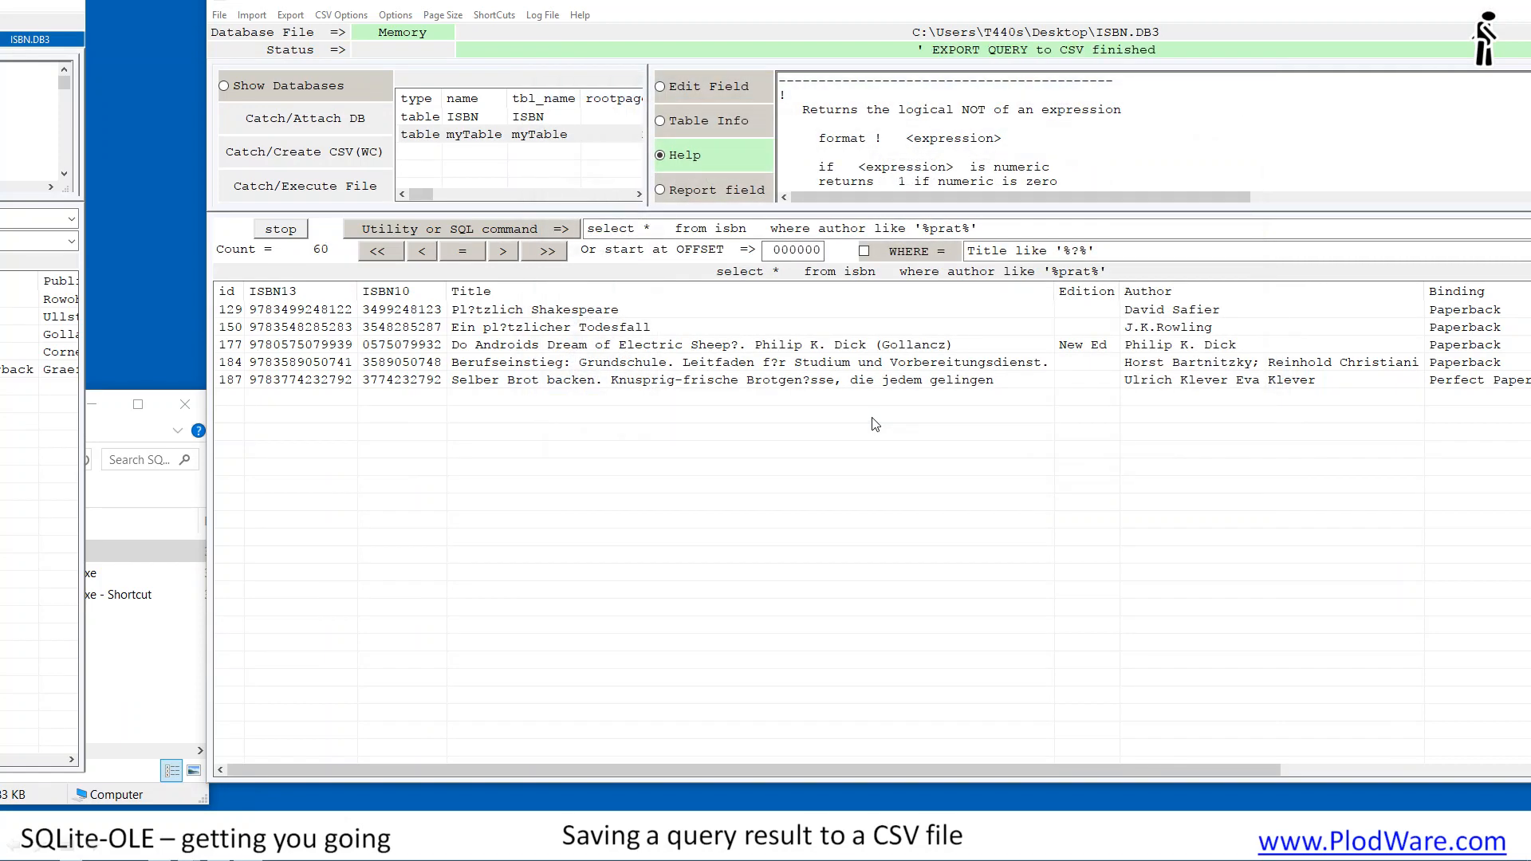
# Step: Open TP.csv from the SQLITE-OLE folder in Notepad++ and examine its rows down to the last line
pyautogui.moveTo(95, 406); pyautogui.dragTo(618, 217)
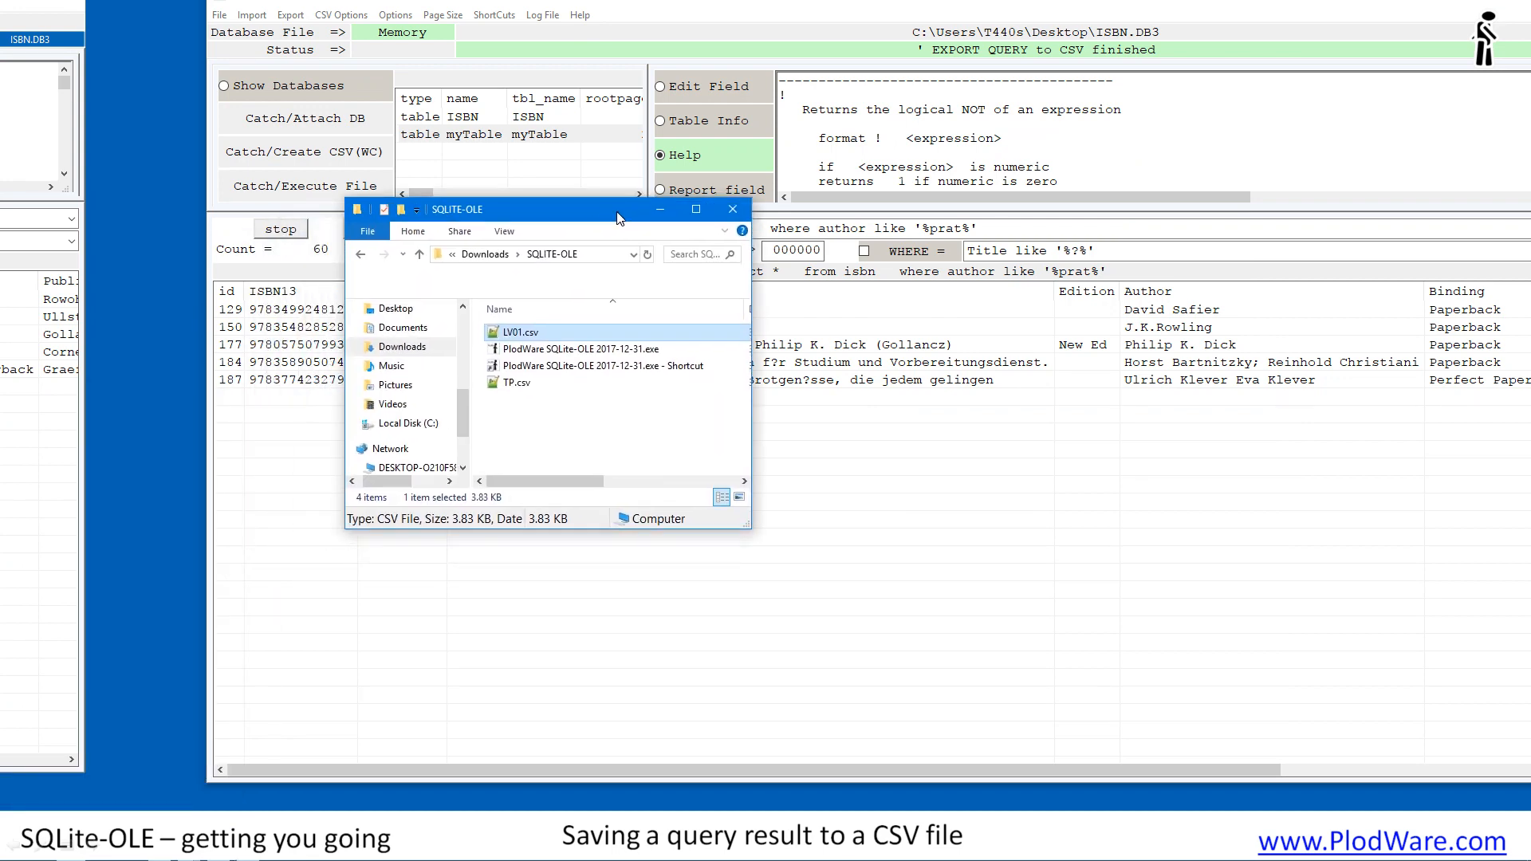
pyautogui.doubleClick(520, 383)
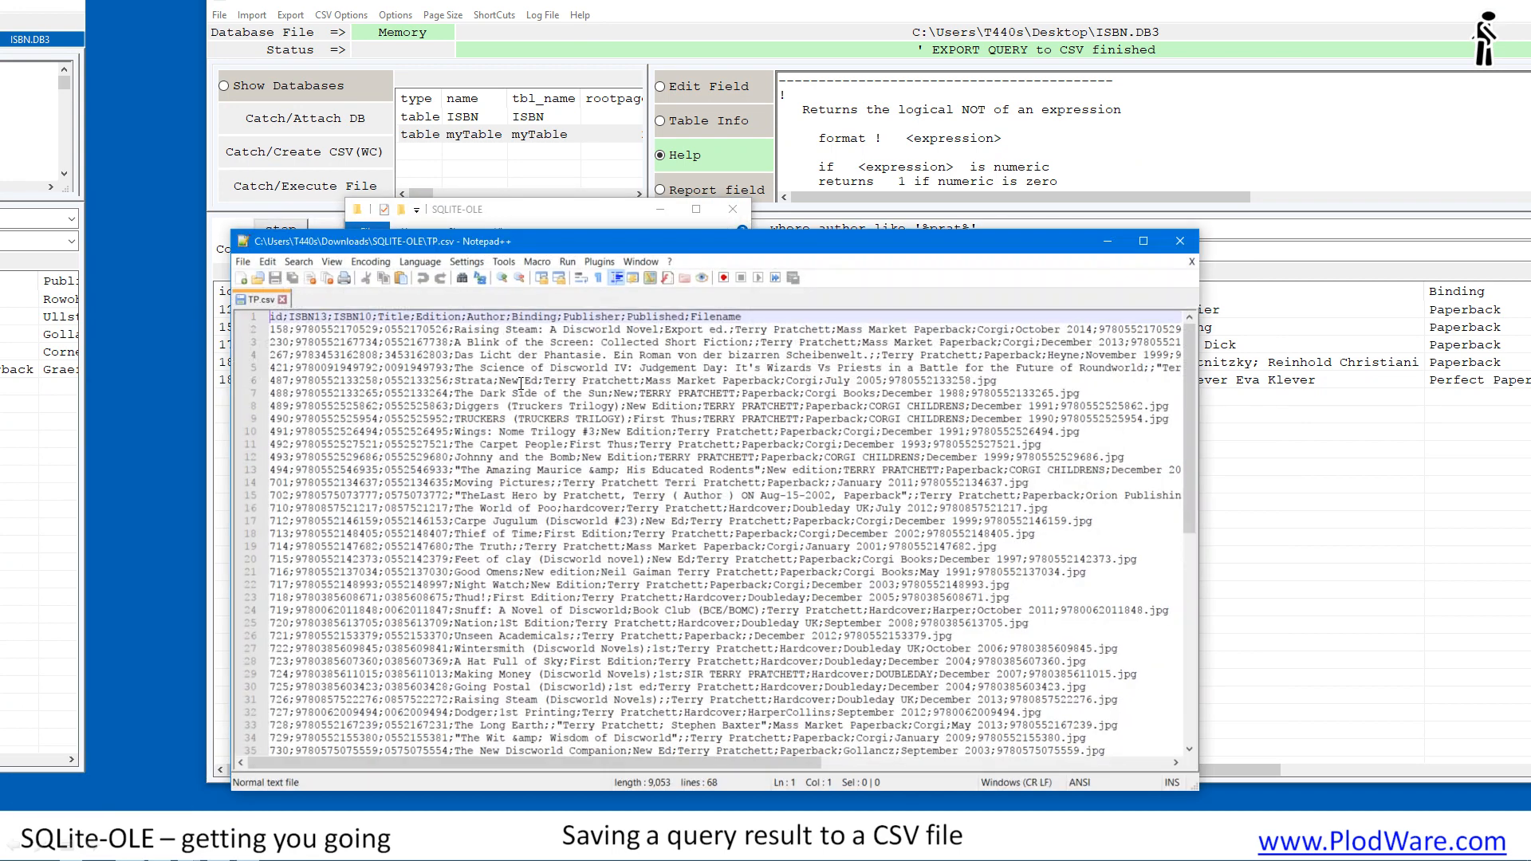
pyautogui.moveTo(1193, 413); pyautogui.dragTo(1189, 678)
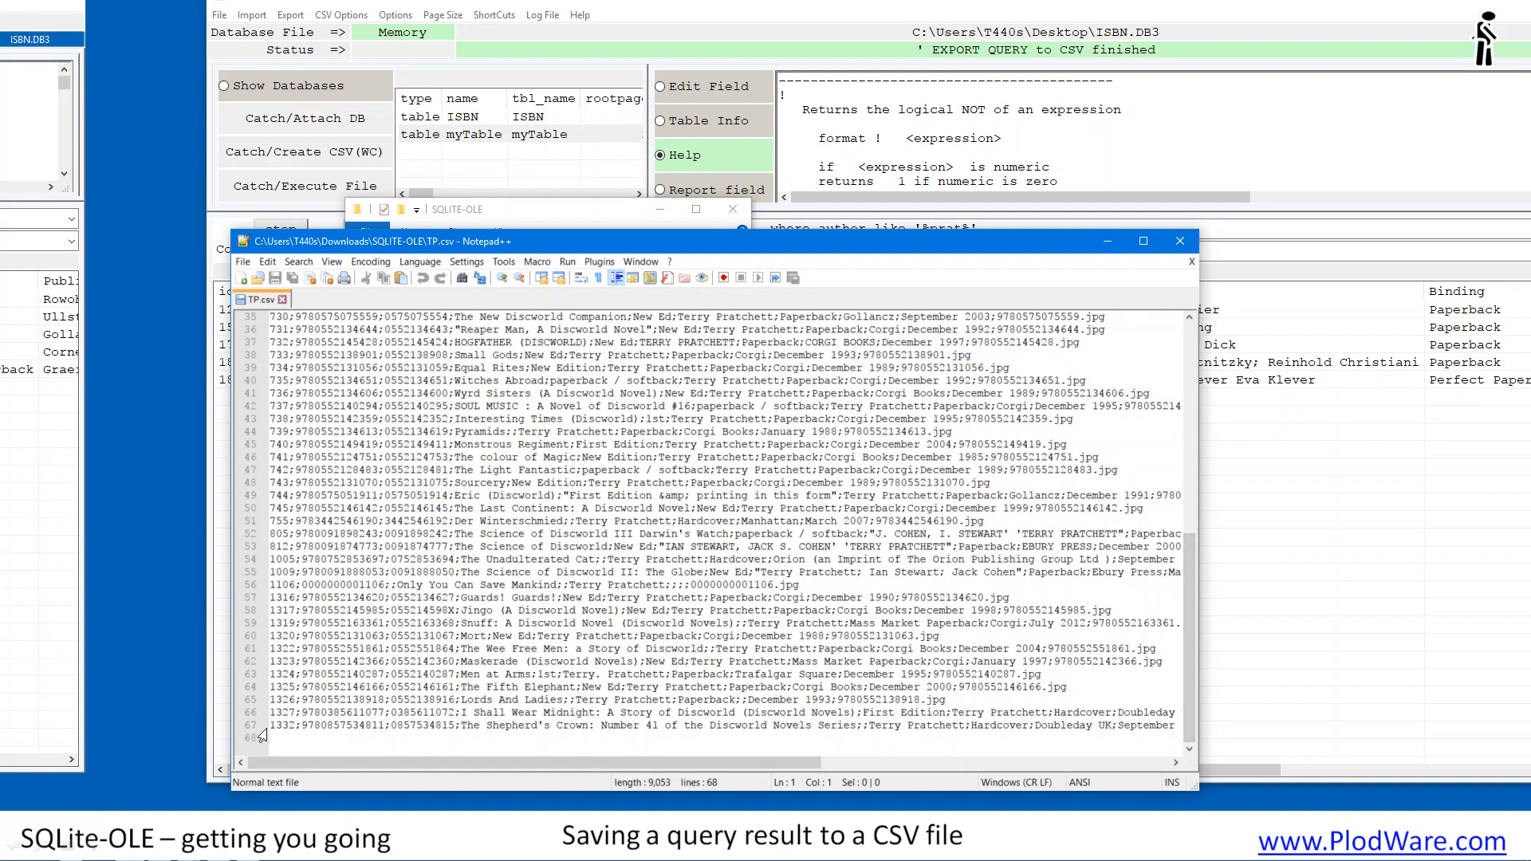
# Step: Return to the header row of TP.csv, close the file and Notepad++, and move the SQLITE-OLE folder window aside
pyautogui.moveTo(1189, 725); pyautogui.dragTo(1194, 515)
pyautogui.doubleClick(365, 319)
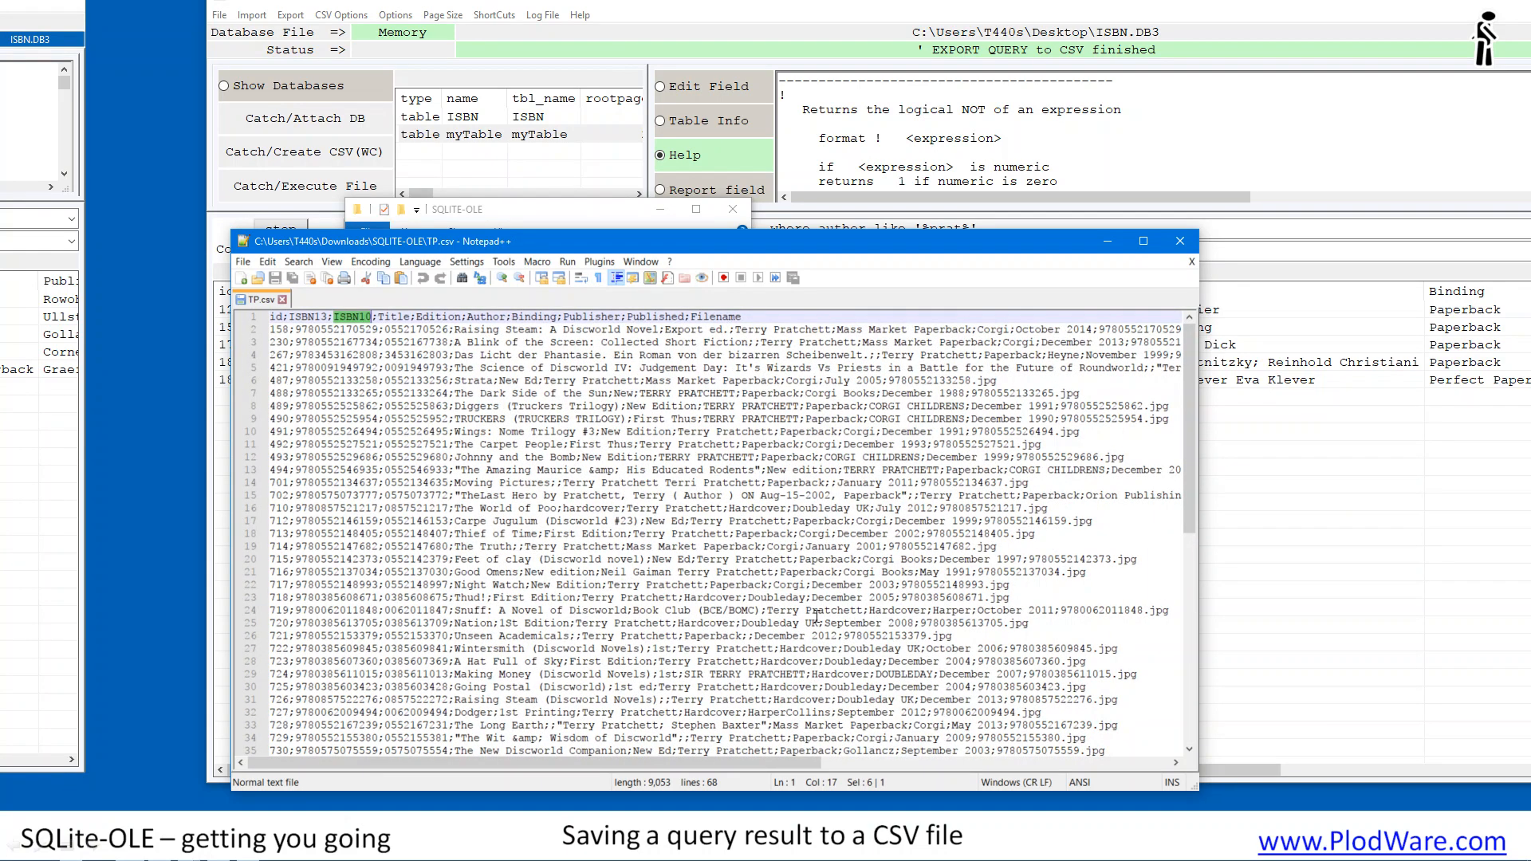
pyautogui.click(1193, 261)
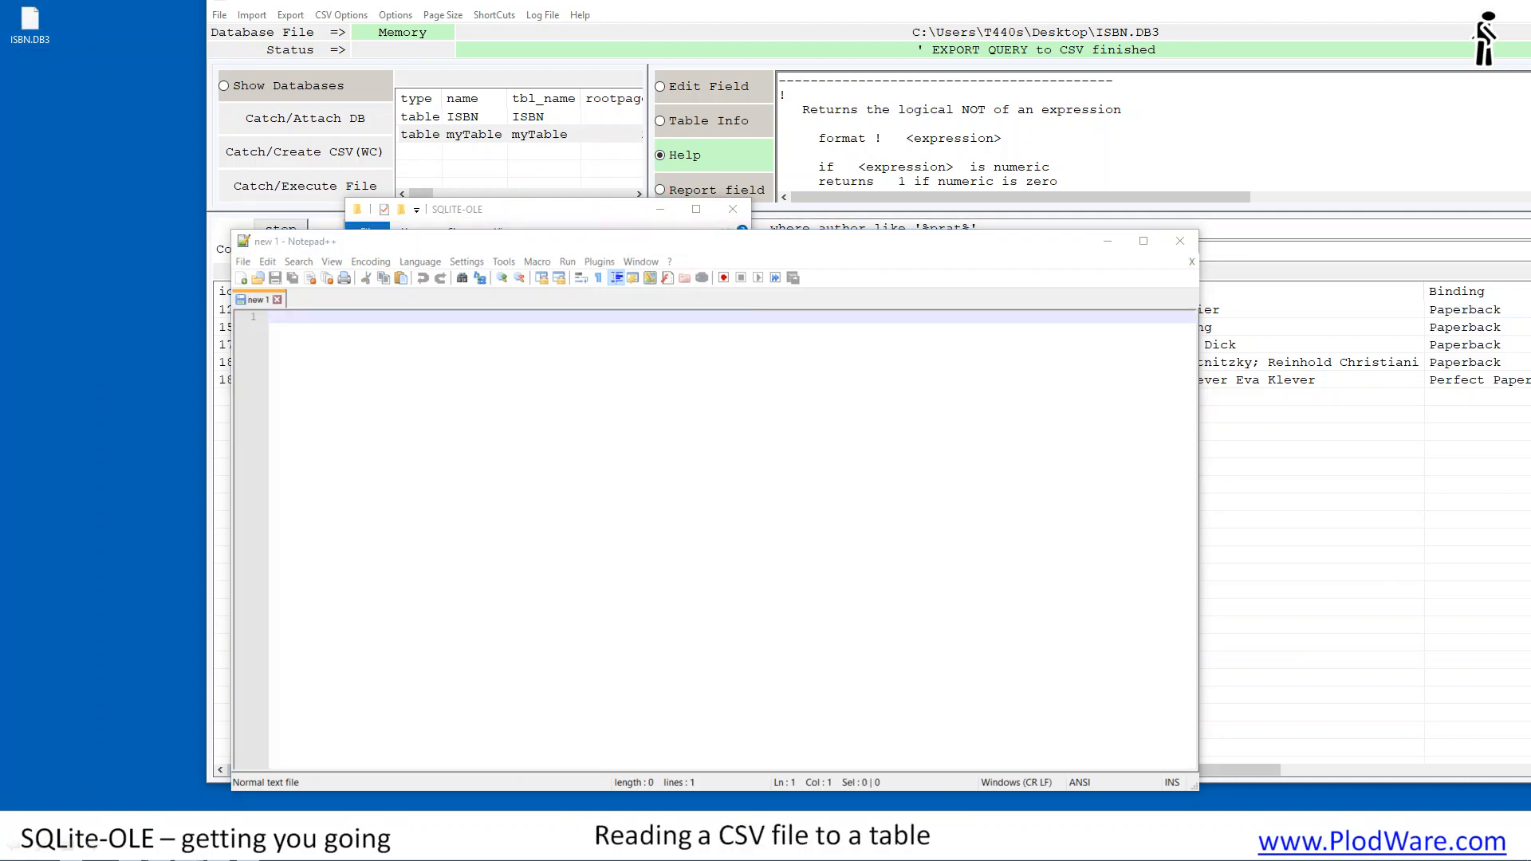
pyautogui.moveTo(850, 244); pyautogui.dragTo(696, 358)
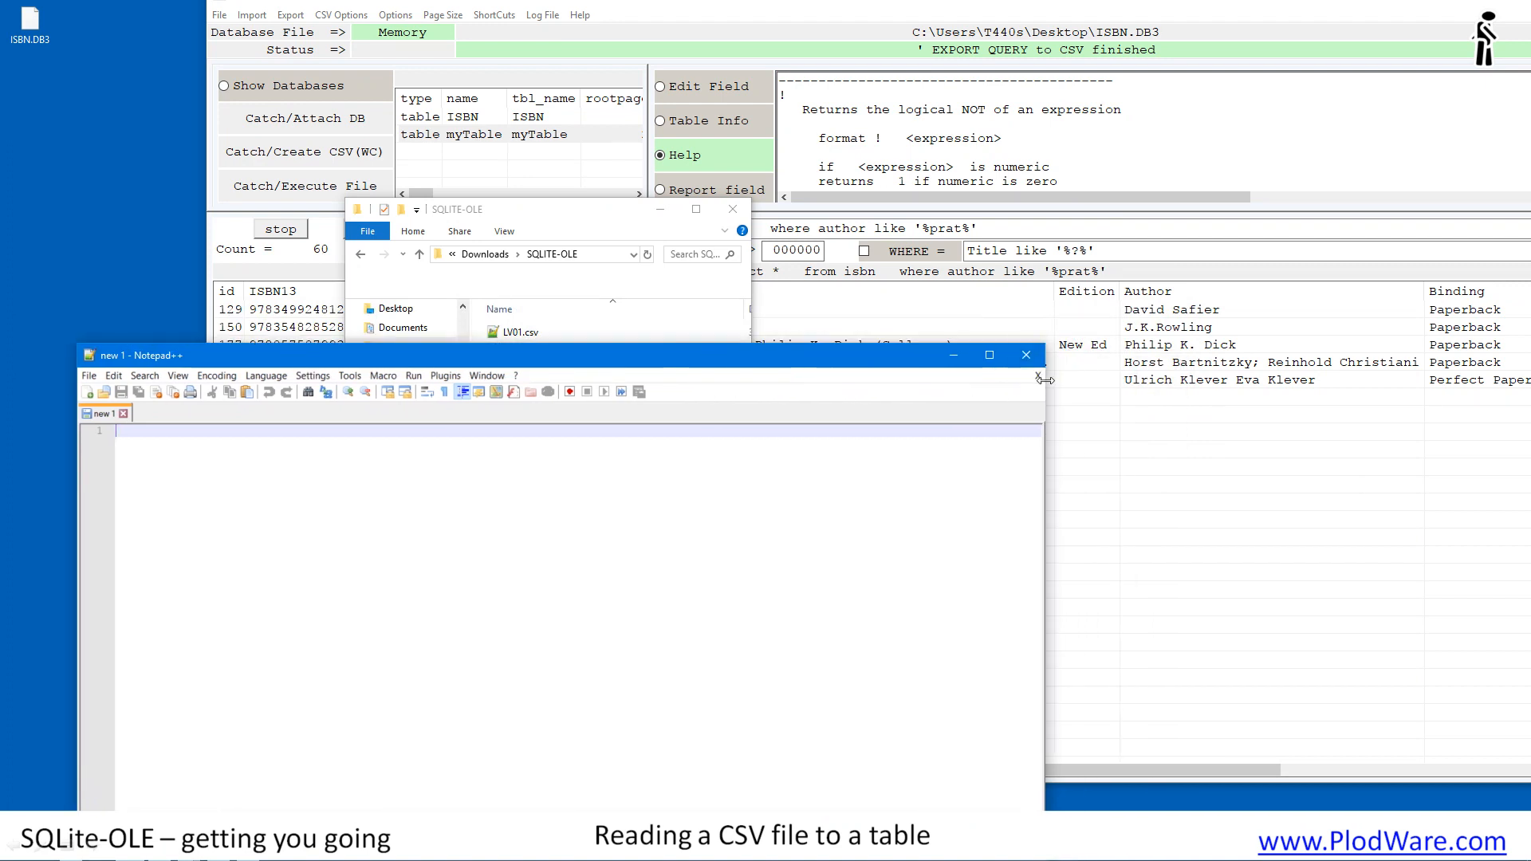
pyautogui.click(1026, 354)
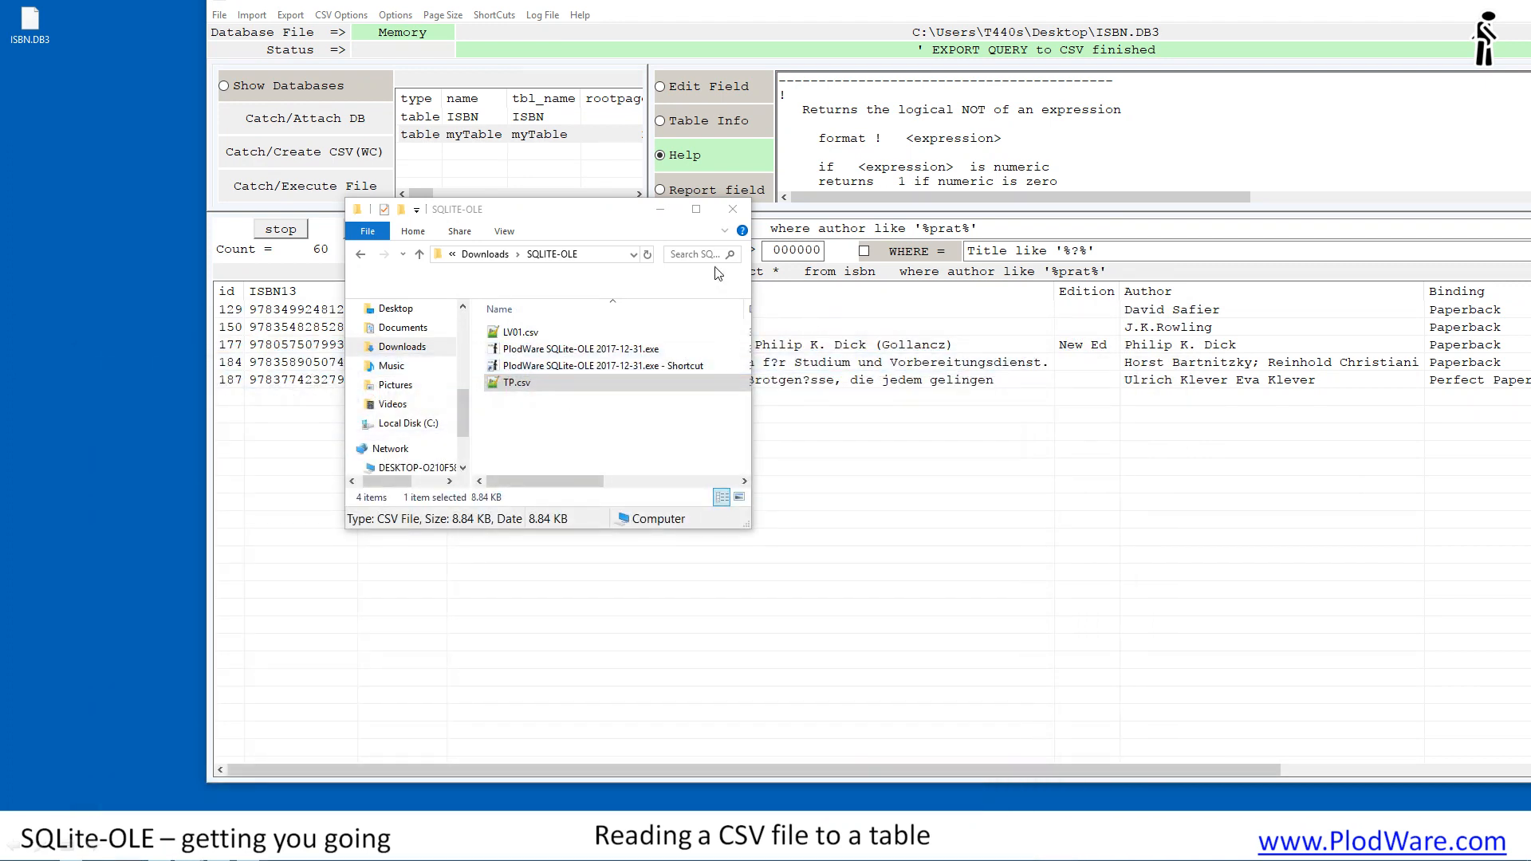
pyautogui.moveTo(628, 216); pyautogui.dragTo(442, 338)
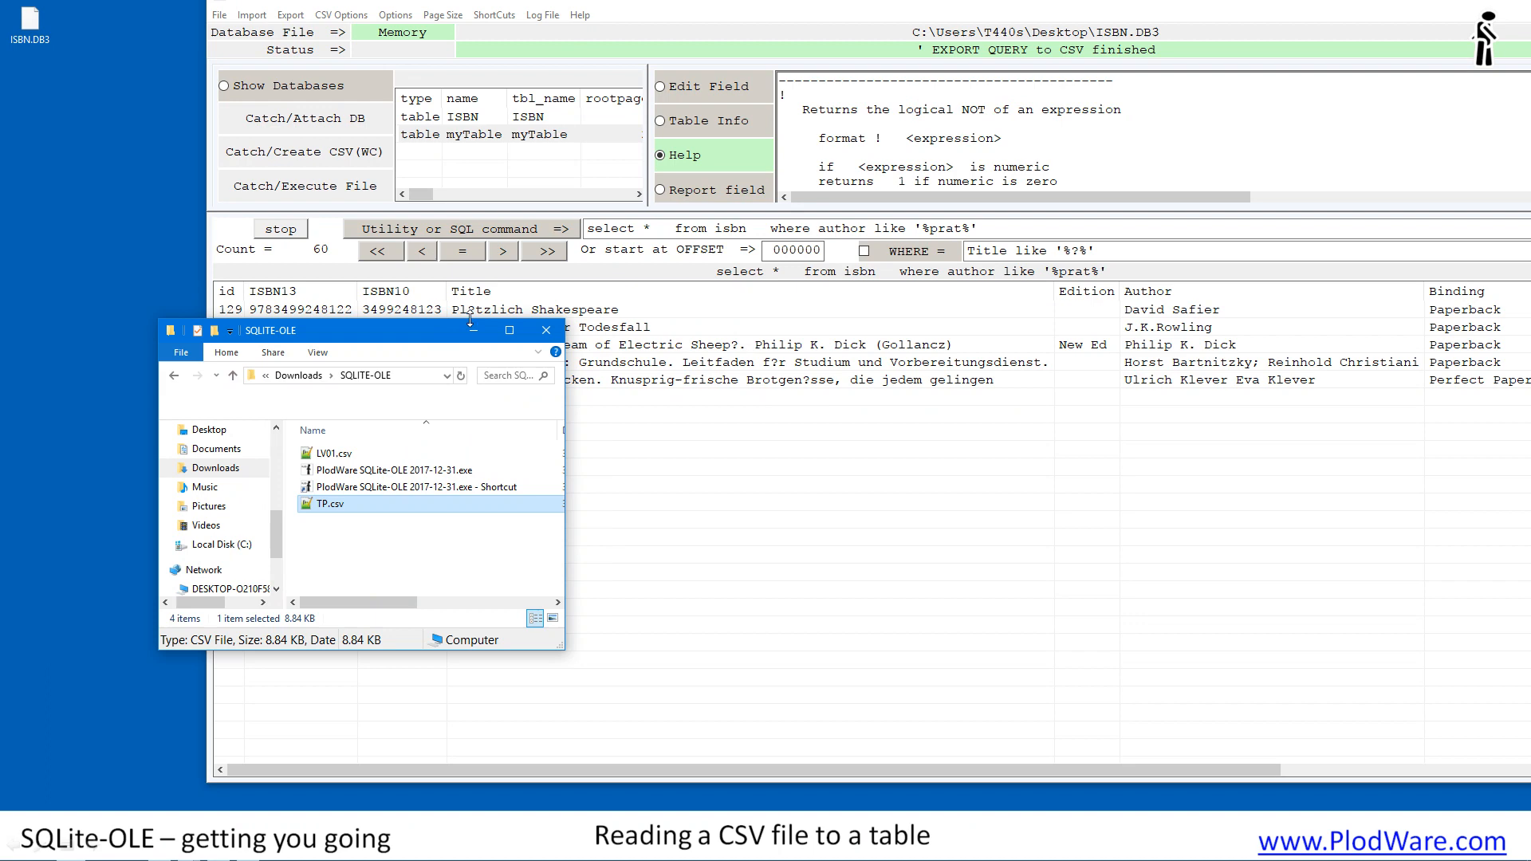
# Step: Show the records of myTable, copy its table name to the WHERE condition and delete it from there again
pyautogui.click(471, 136)
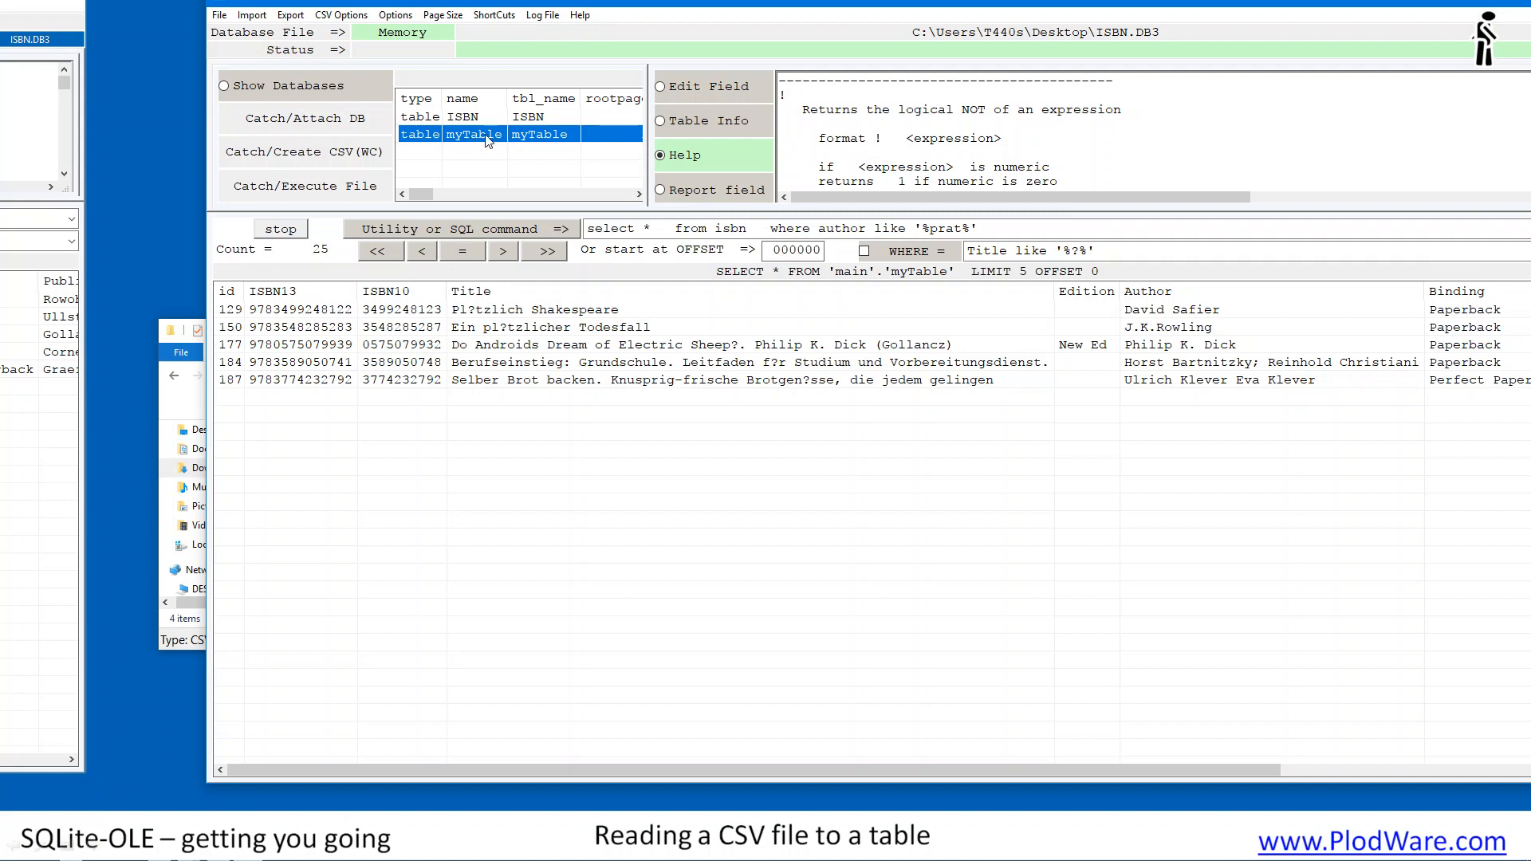
pyautogui.rightClick(487, 139)
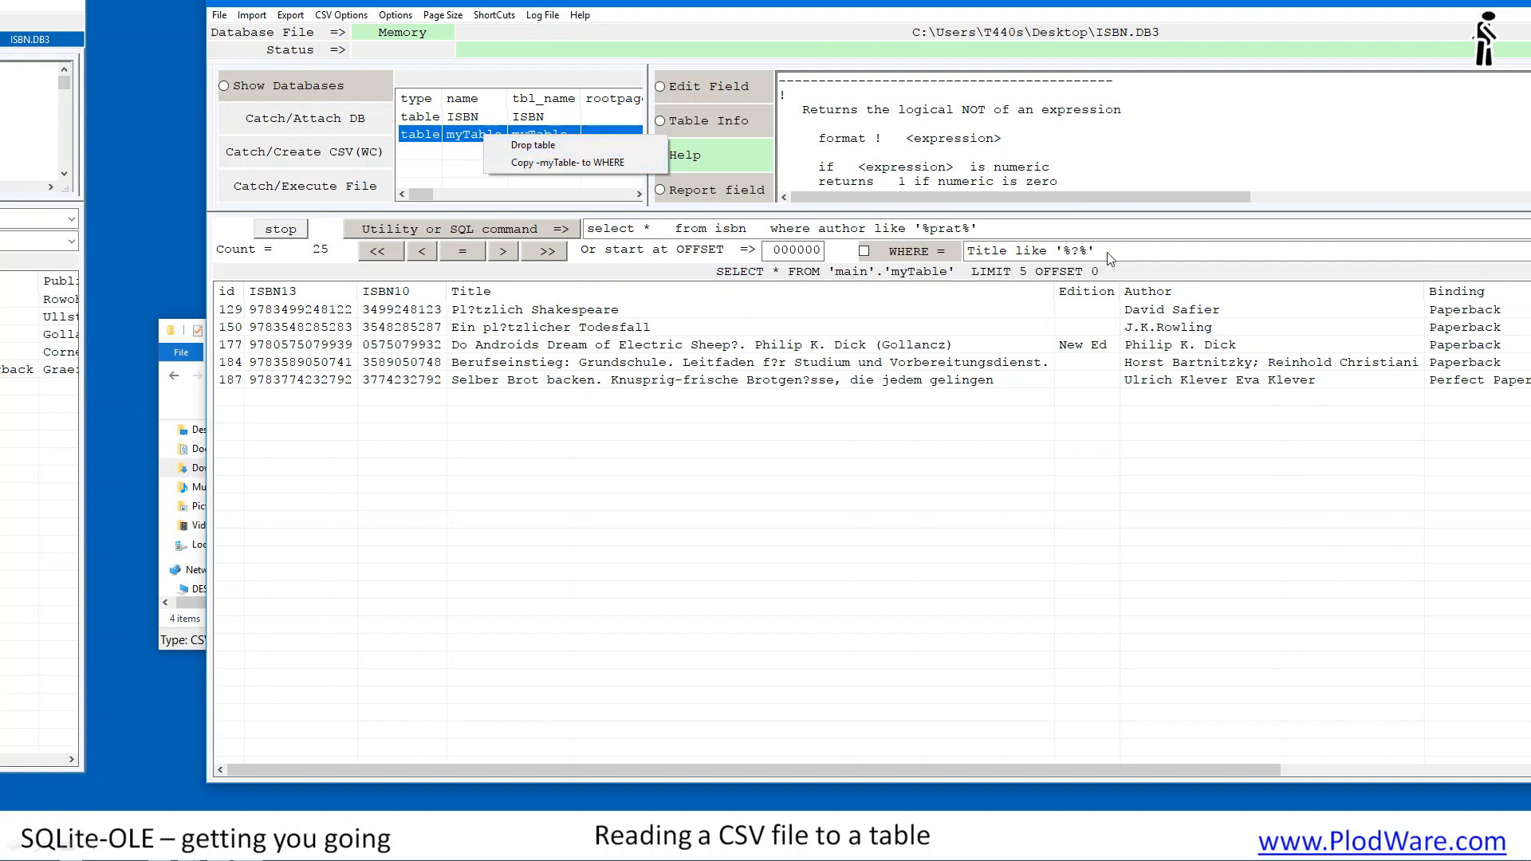
pyautogui.click(548, 162)
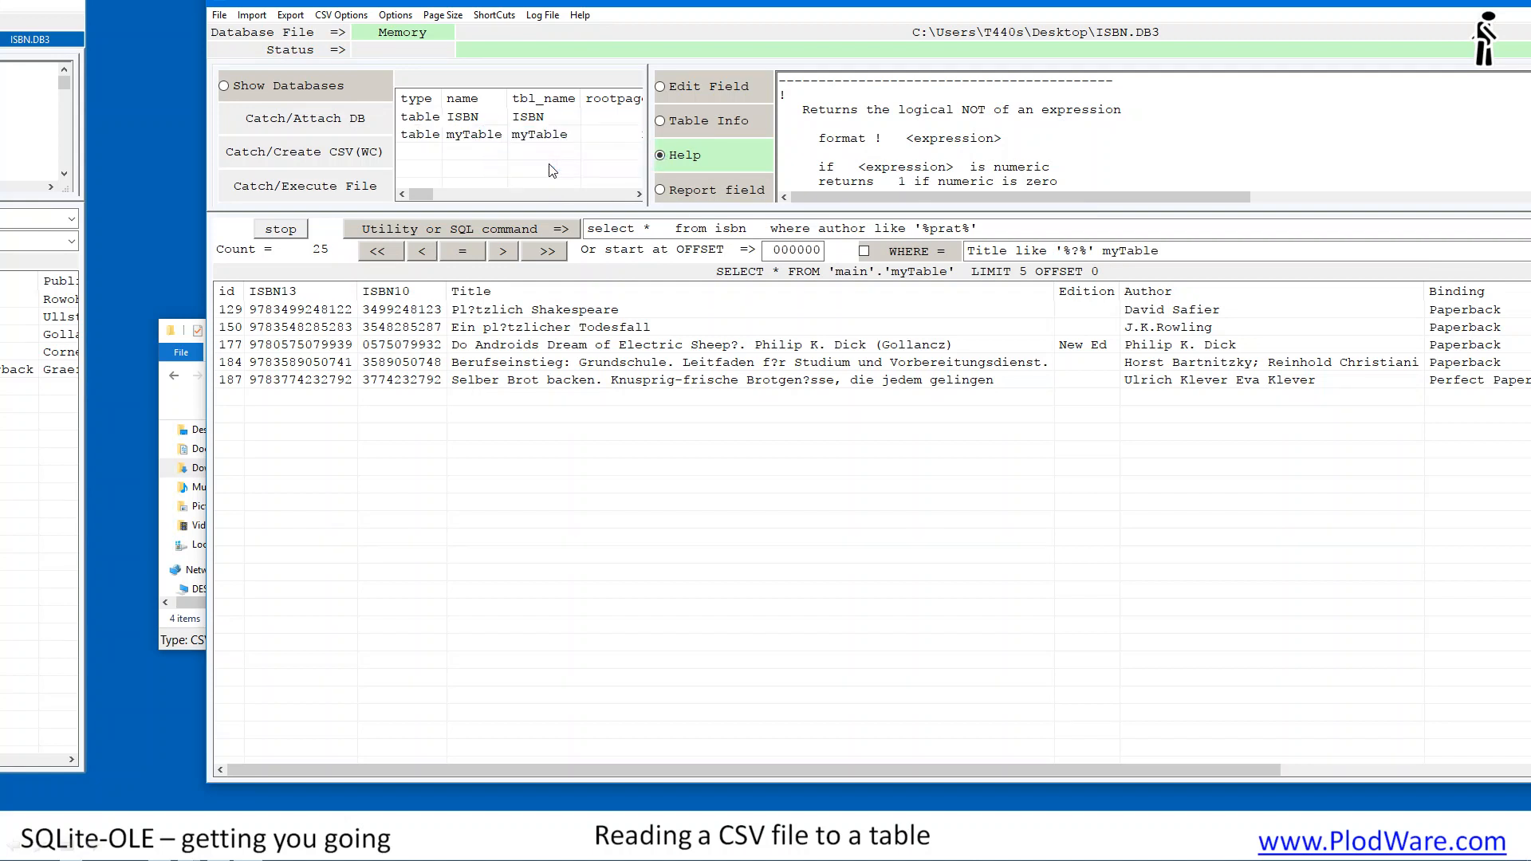
pyautogui.rightClick(469, 136)
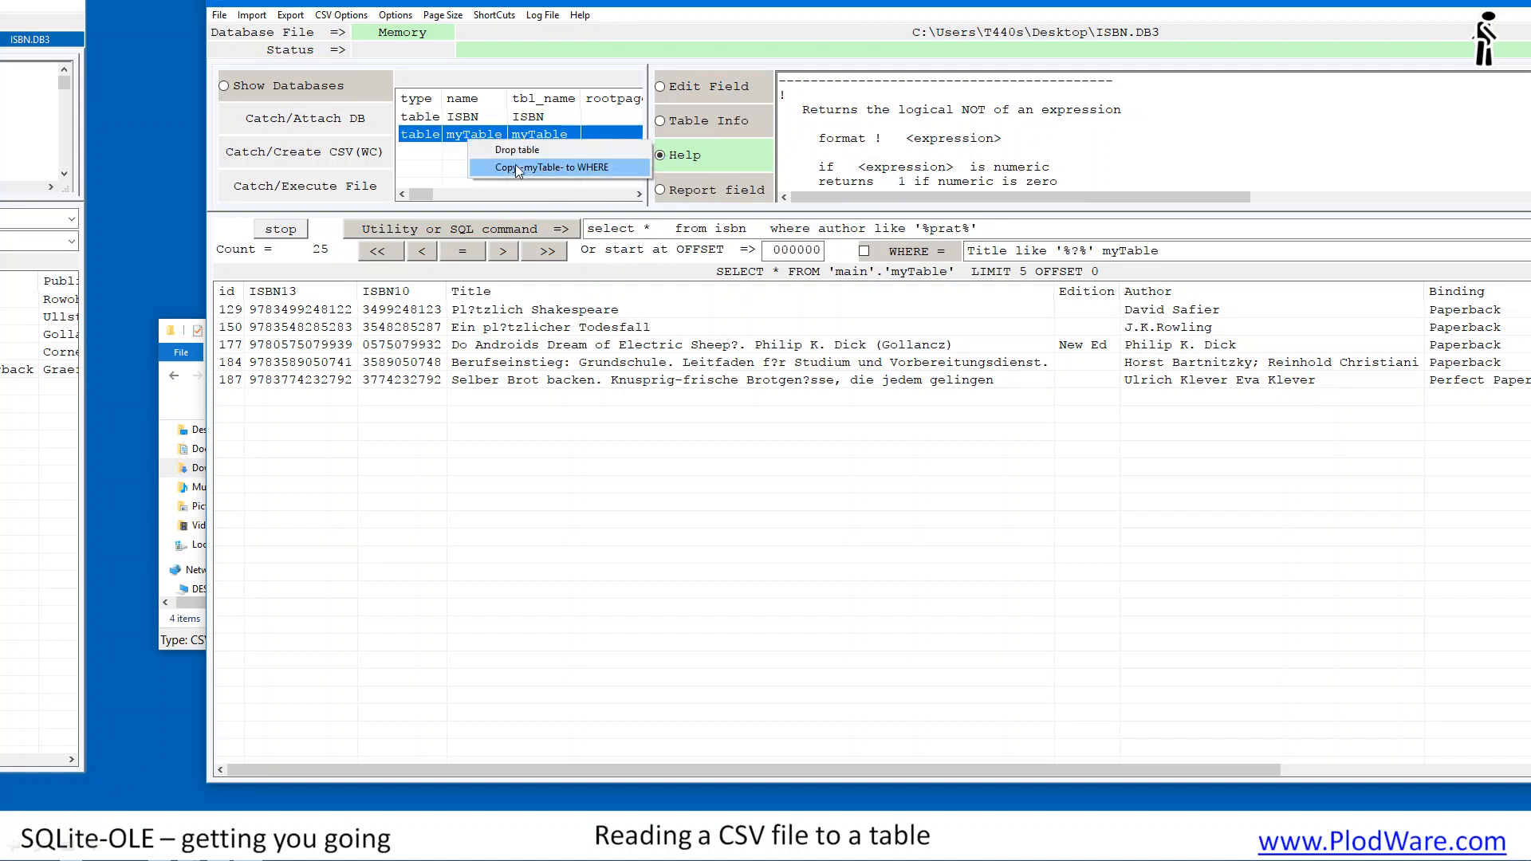
pyautogui.doubleClick(1134, 250)
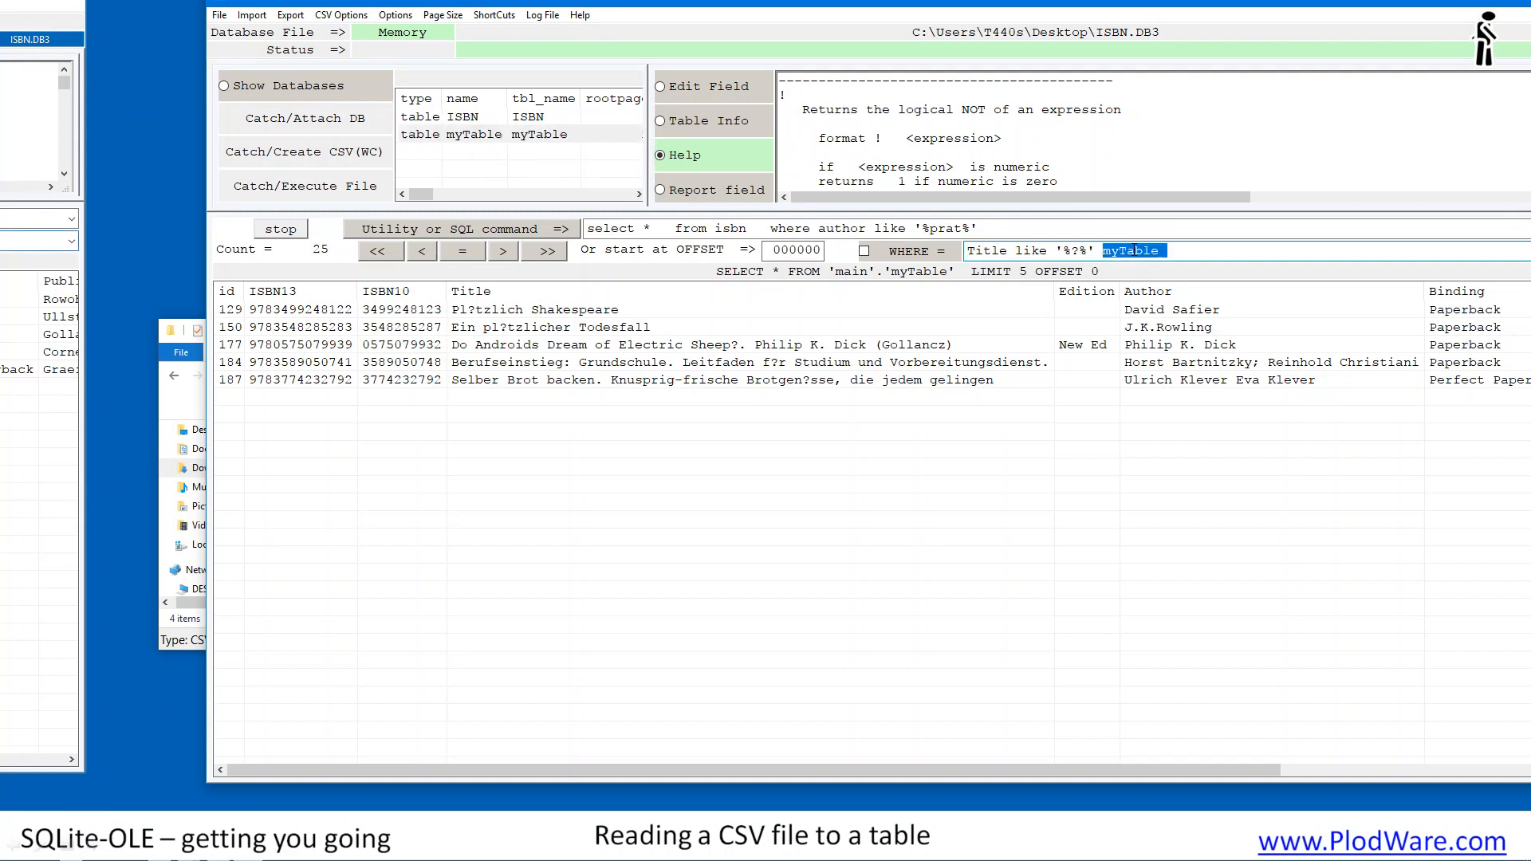
pyautogui.press('Delete')
# Step: Drop the table myTable from the in-memory database and inspect the generated SQL command
pyautogui.rightClick(511, 134)
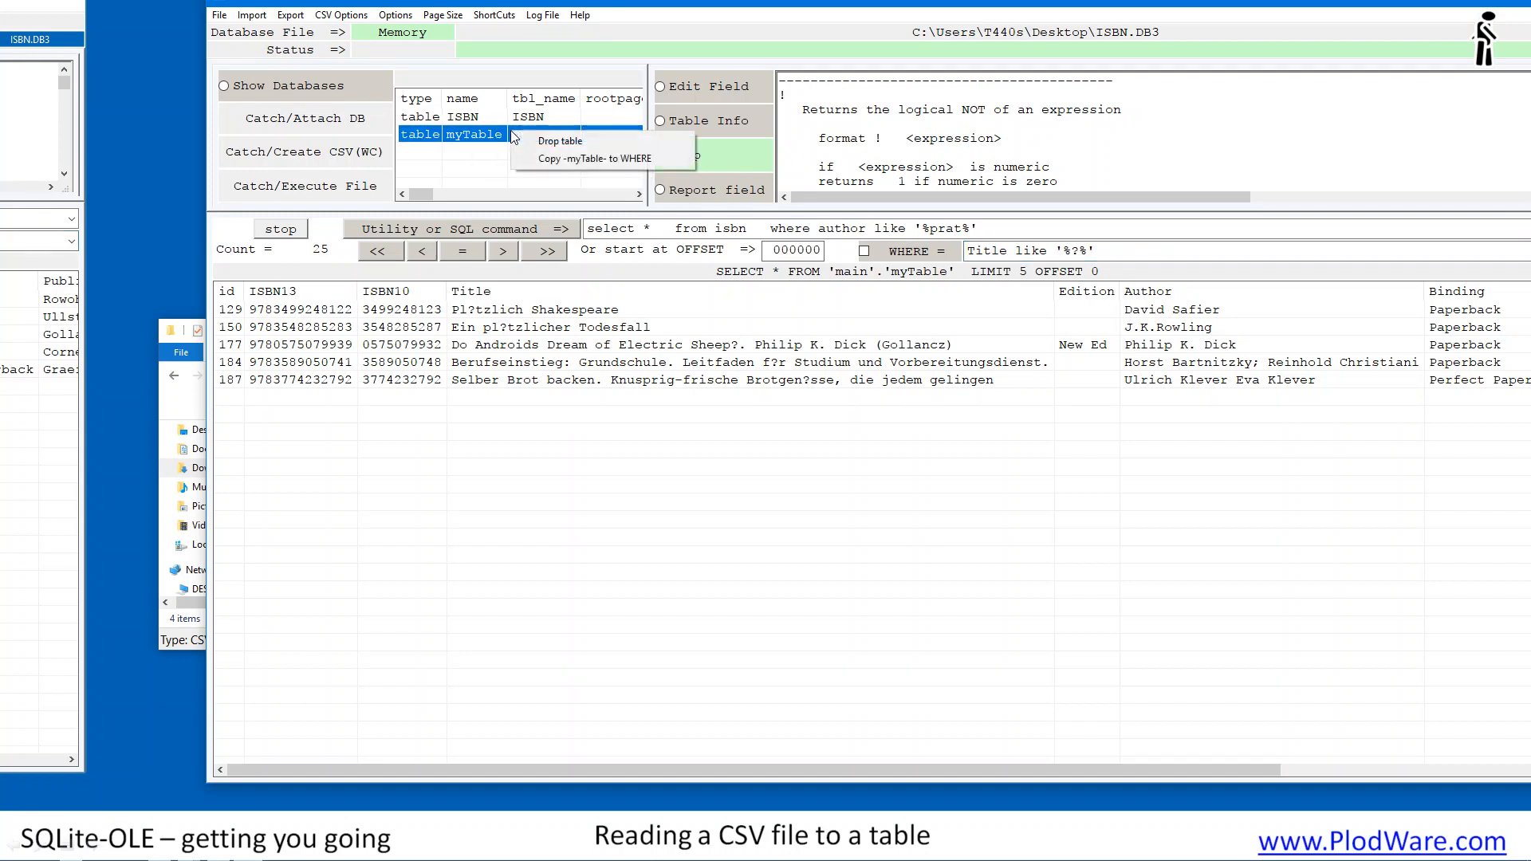
pyautogui.click(559, 141)
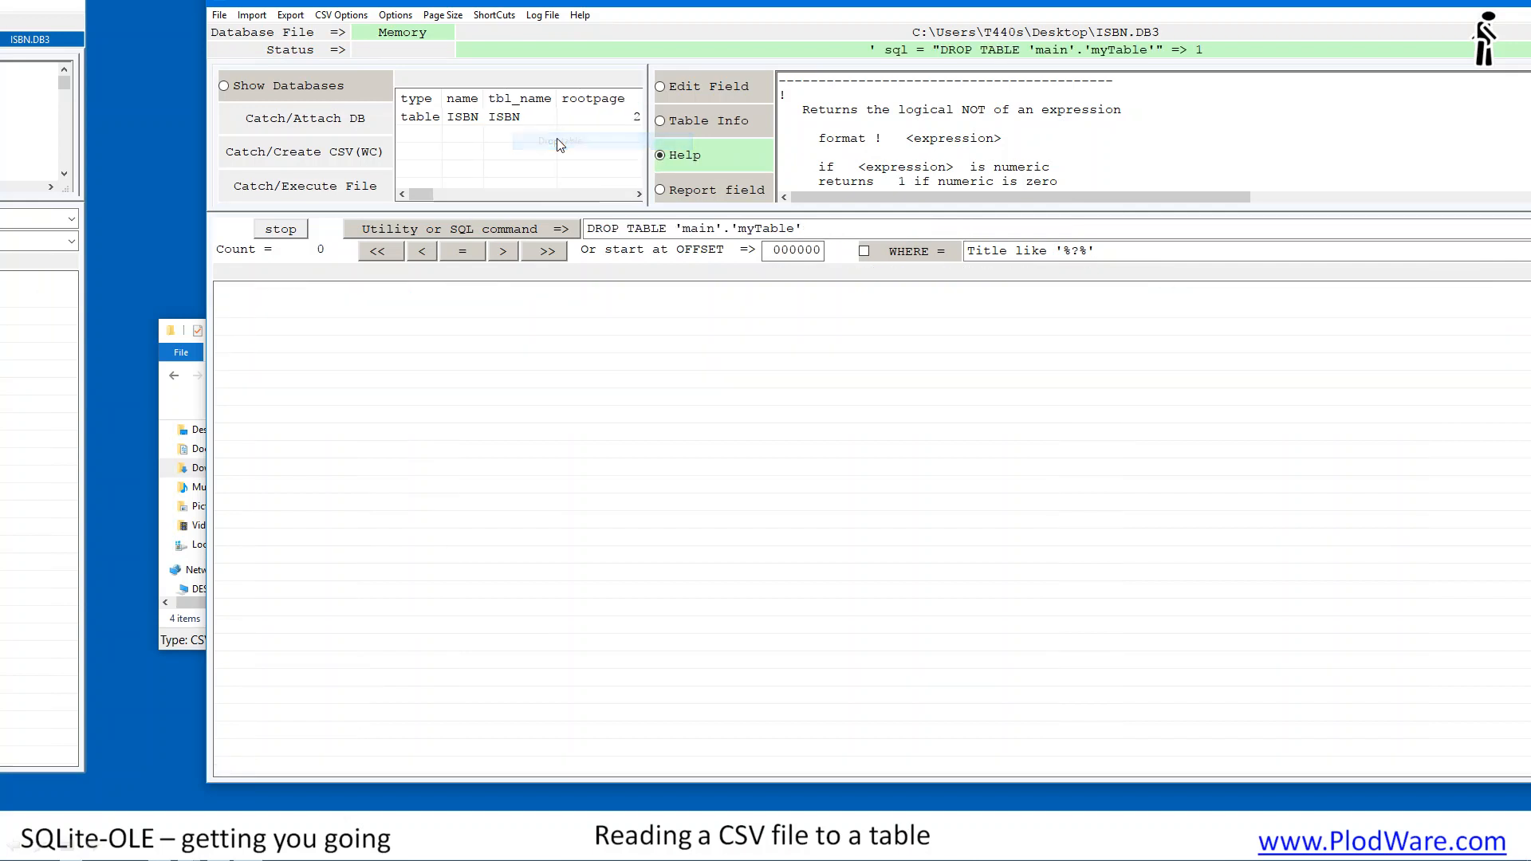
pyautogui.click(588, 229)
pyautogui.click(723, 229)
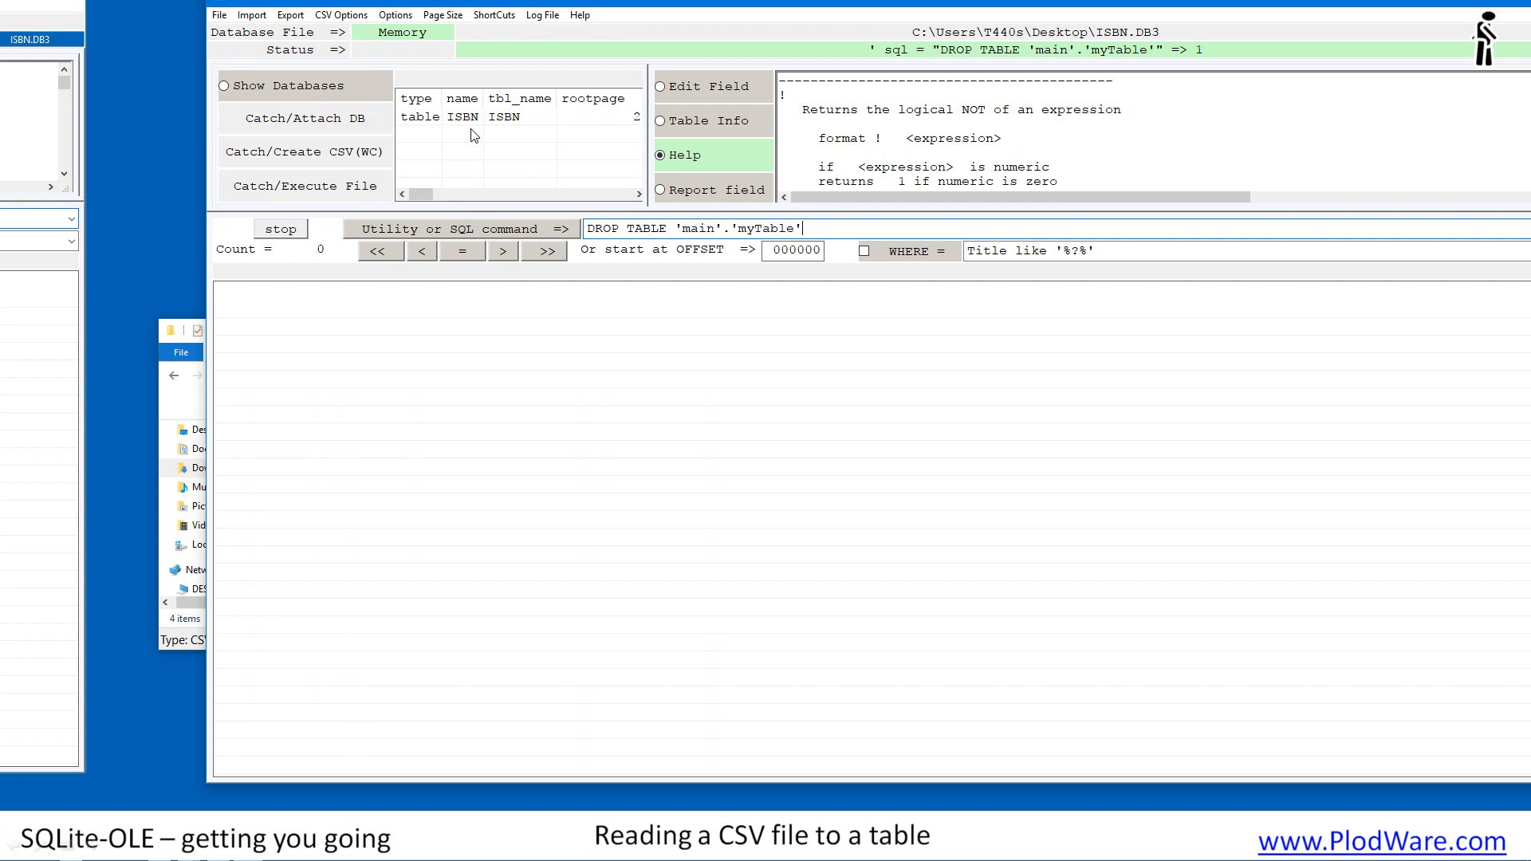
# Step: Import the CSV file TP.csv from the SQLITE-OLE folder as a table and show the records of myTable
pyautogui.click(259, 19)
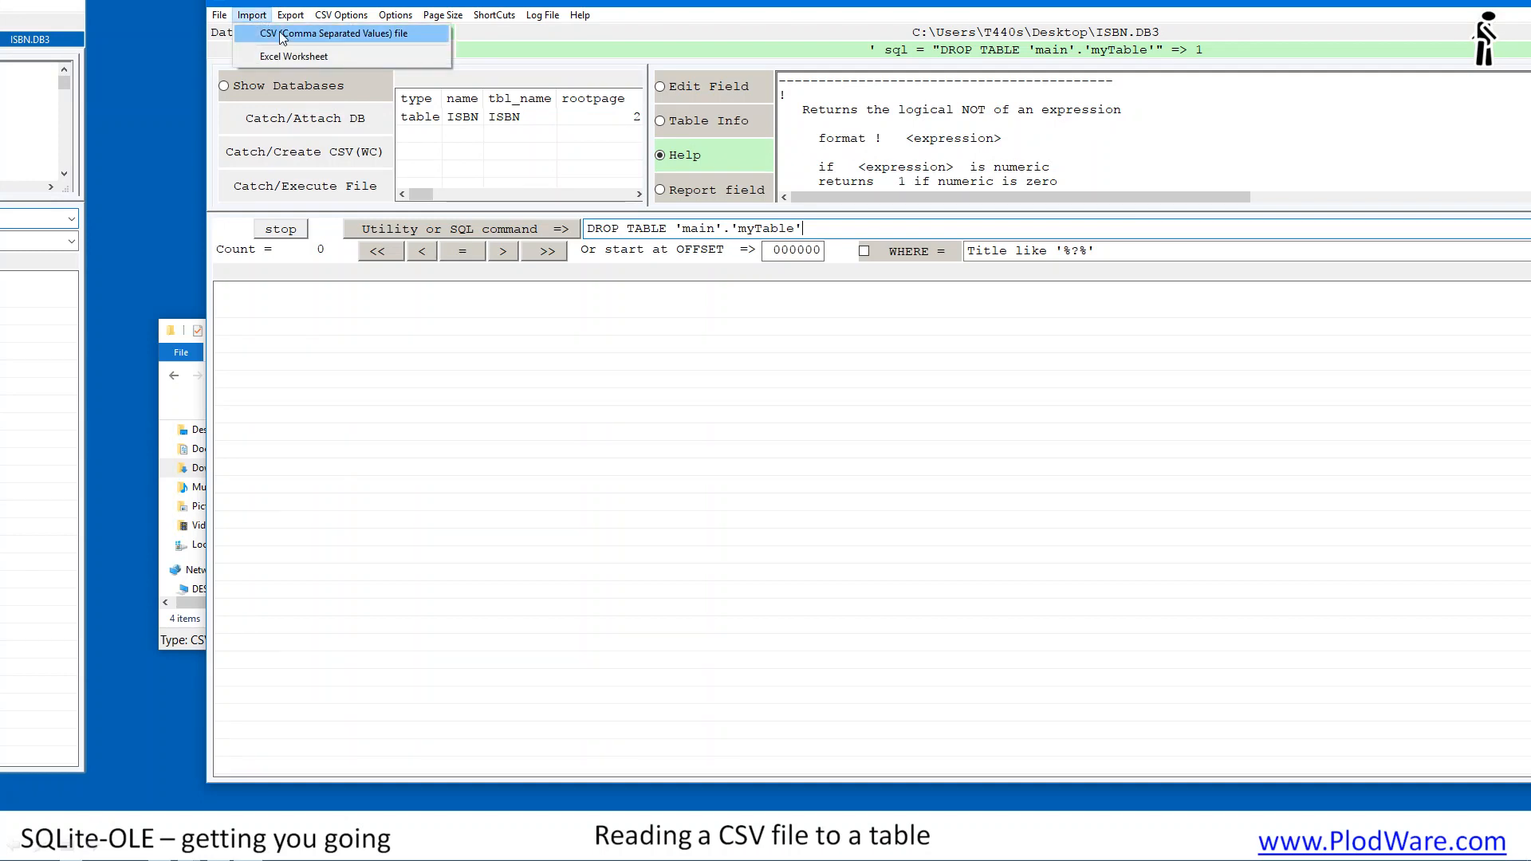
pyautogui.click(283, 36)
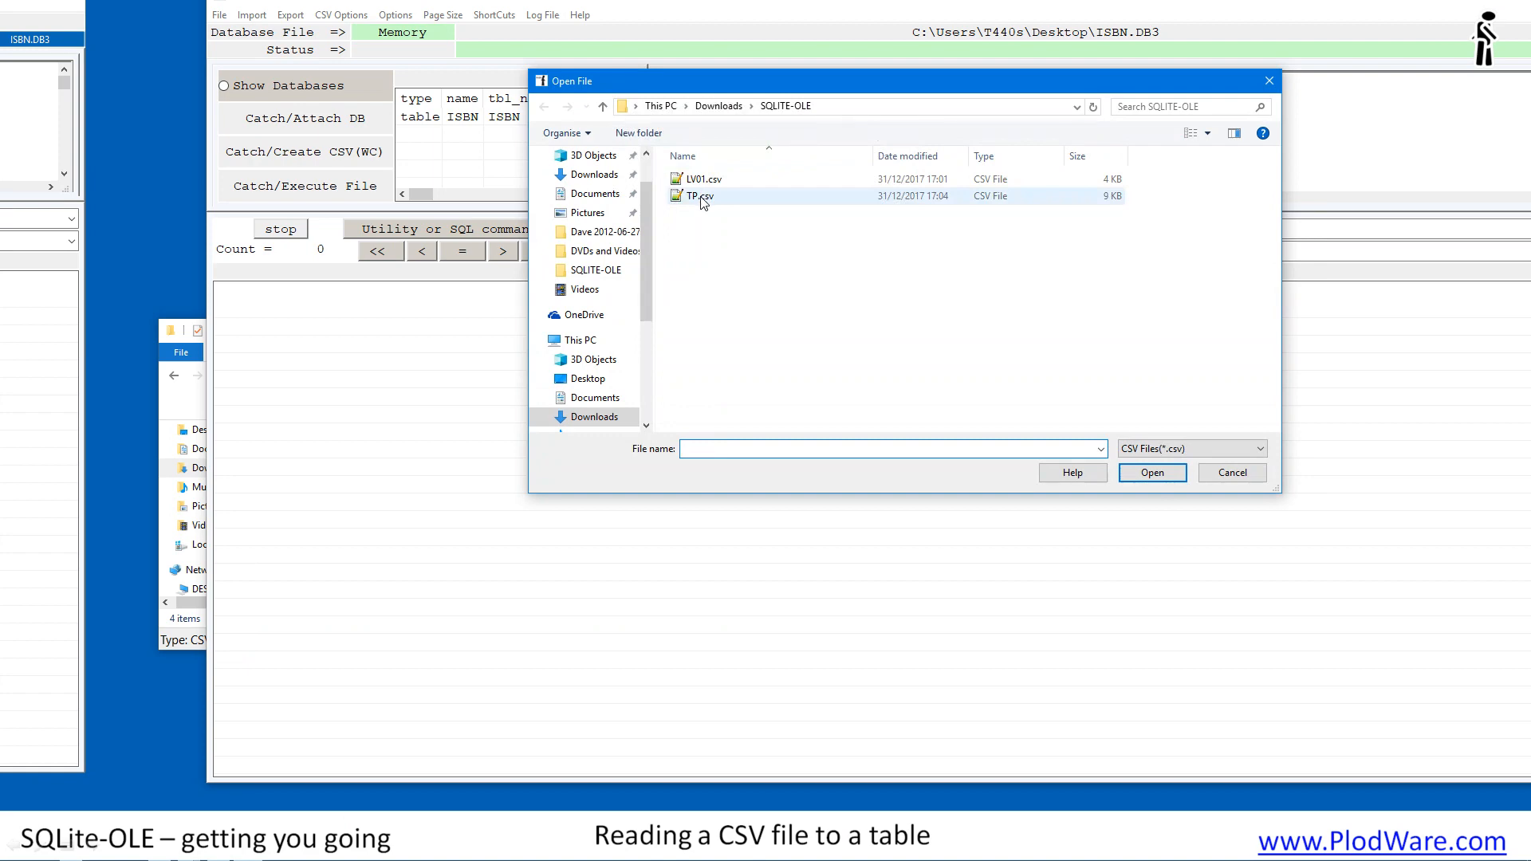
pyautogui.doubleClick(702, 197)
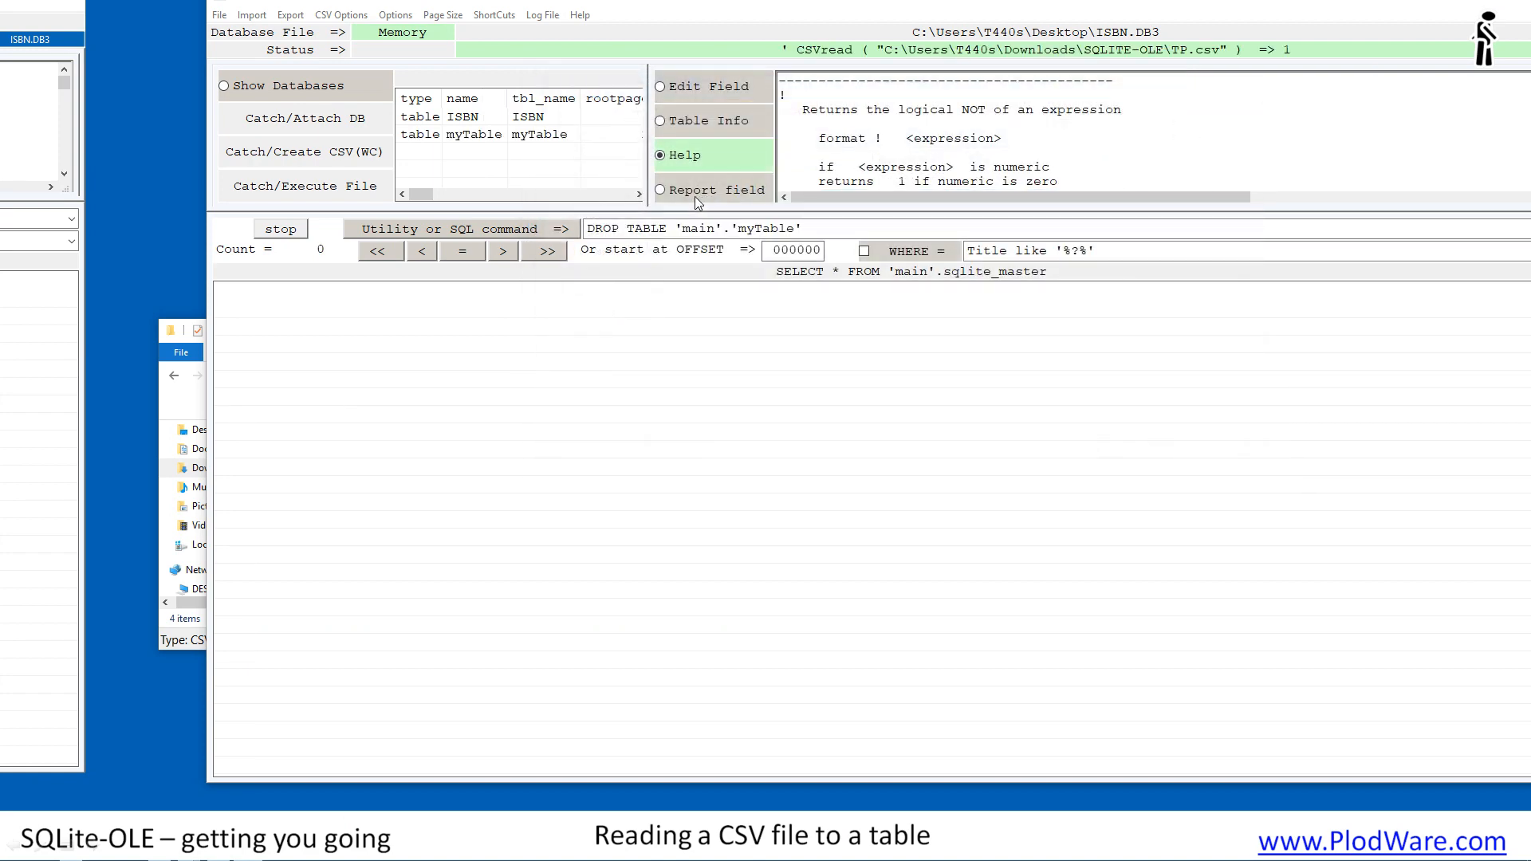
pyautogui.click(506, 135)
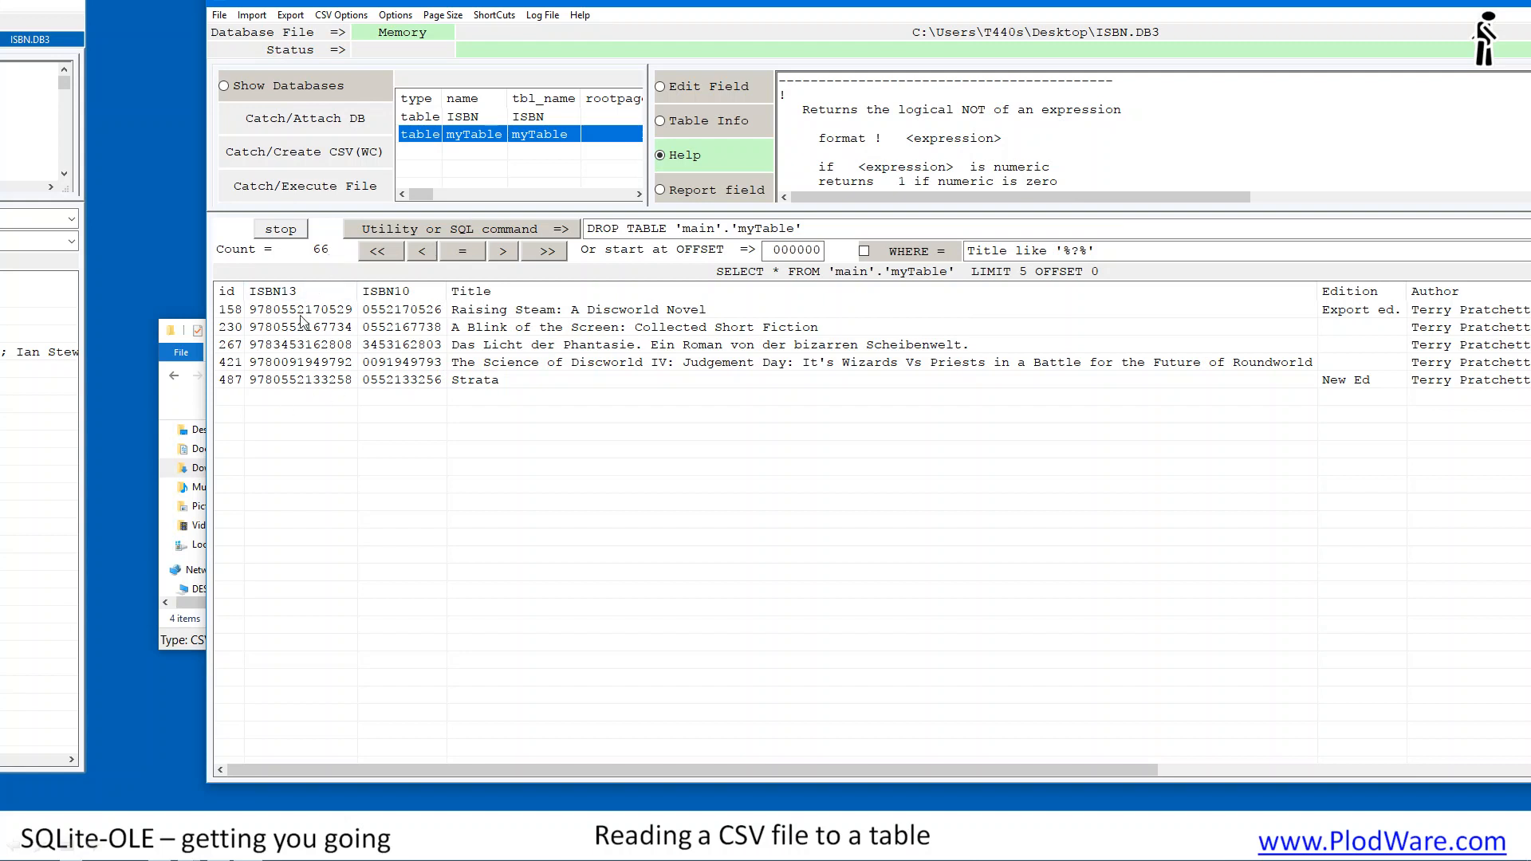
# Step: Set the page size to 500, reload myTable and look through its records
pyautogui.click(445, 16)
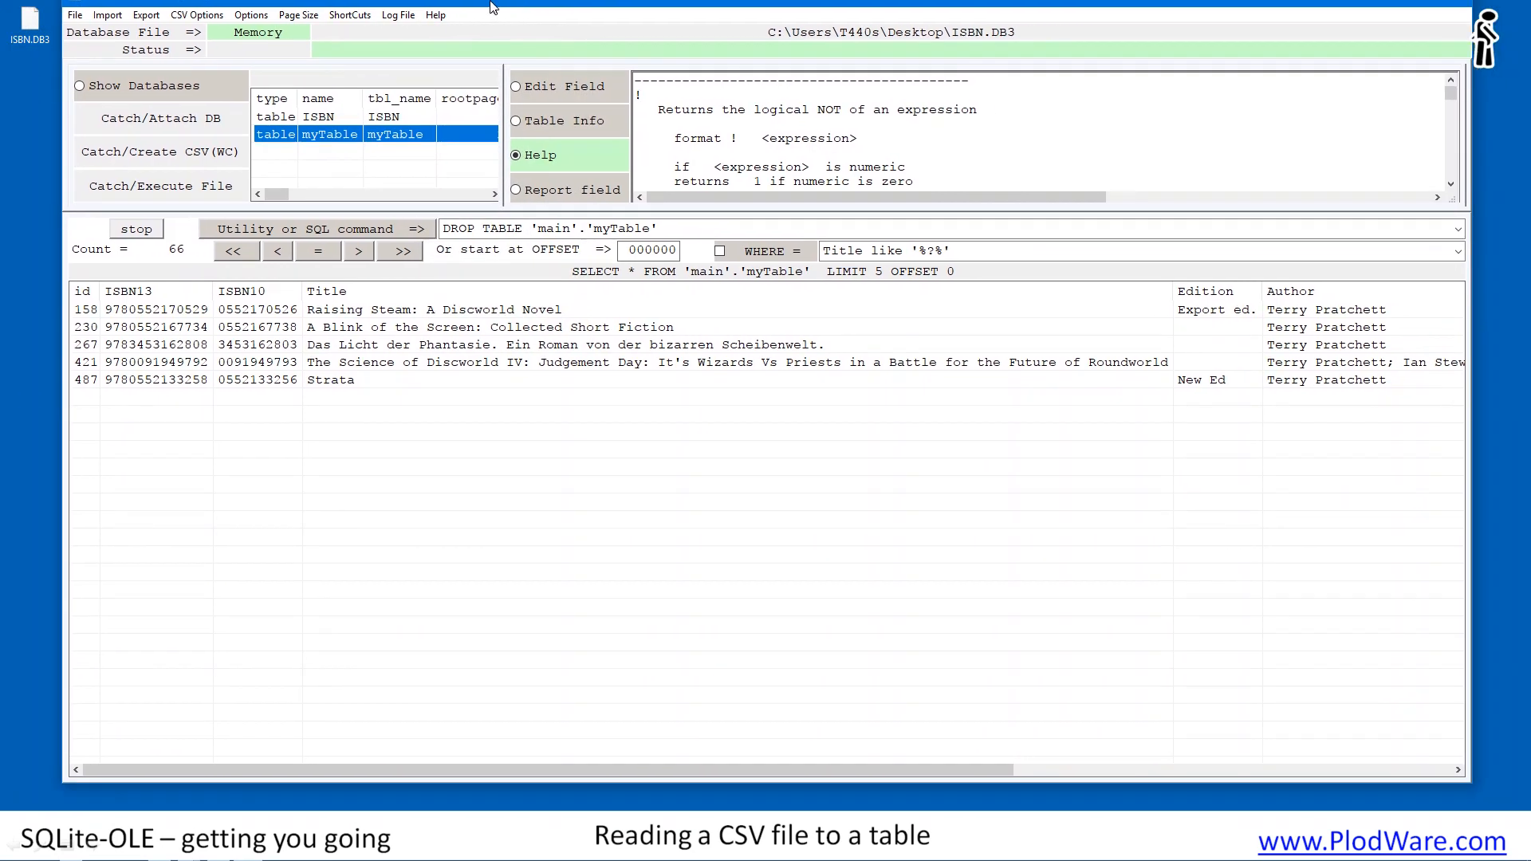
pyautogui.click(311, 21)
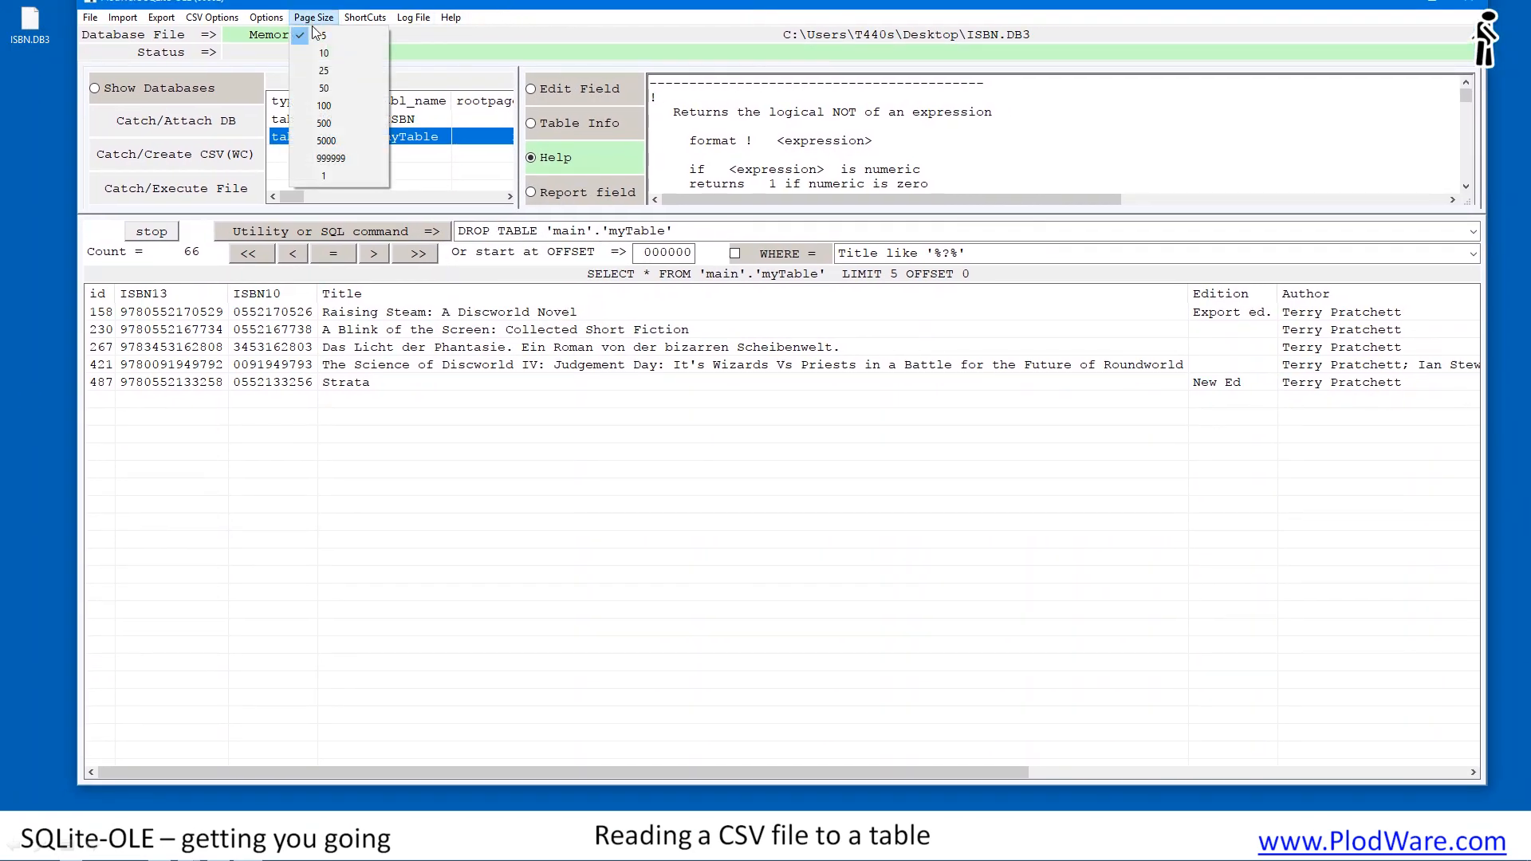
pyautogui.click(332, 122)
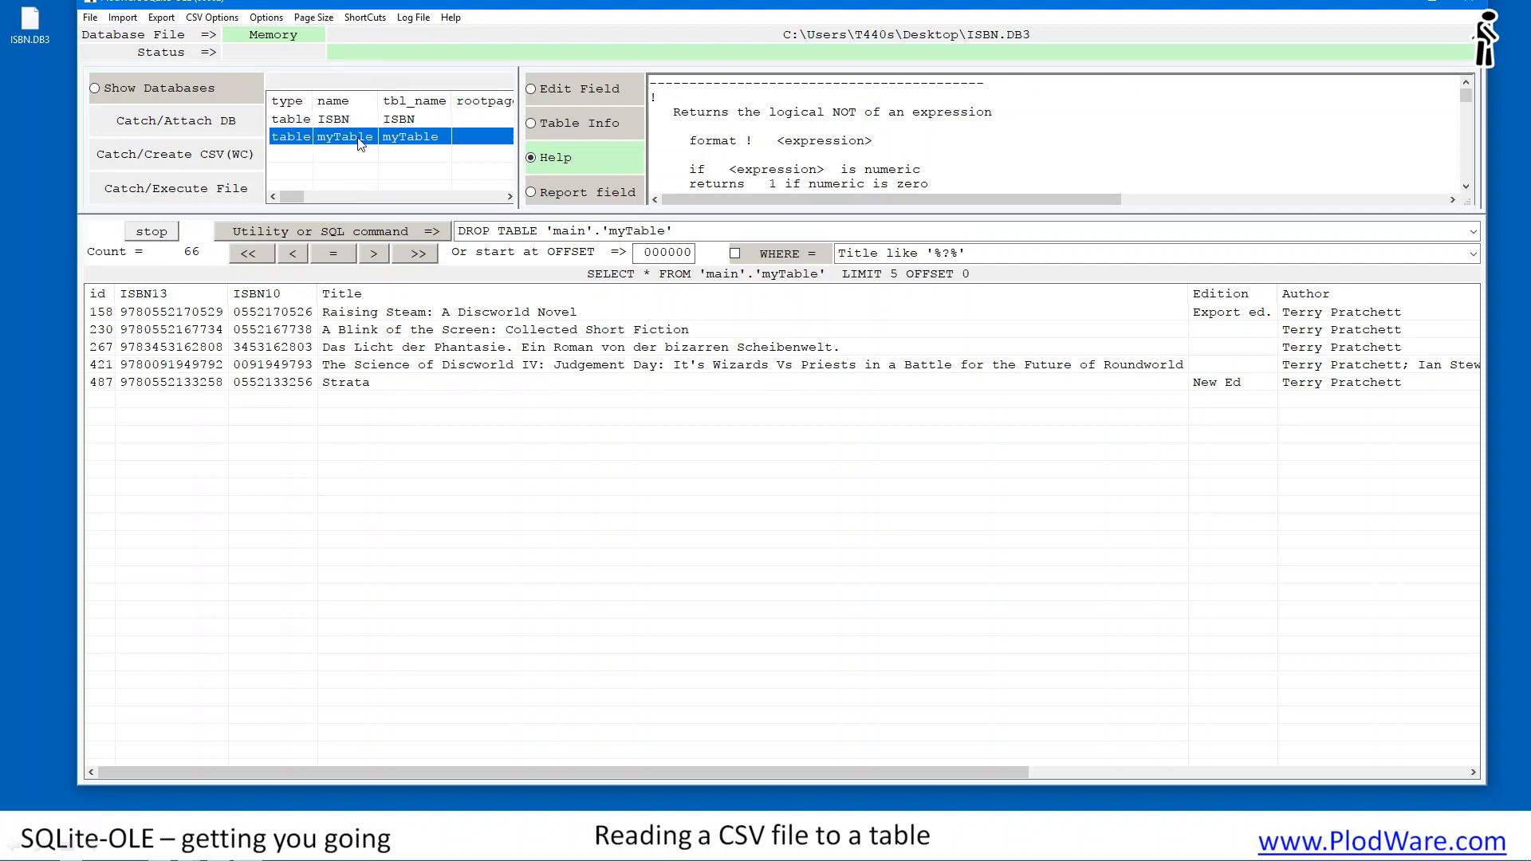
pyautogui.click(361, 142)
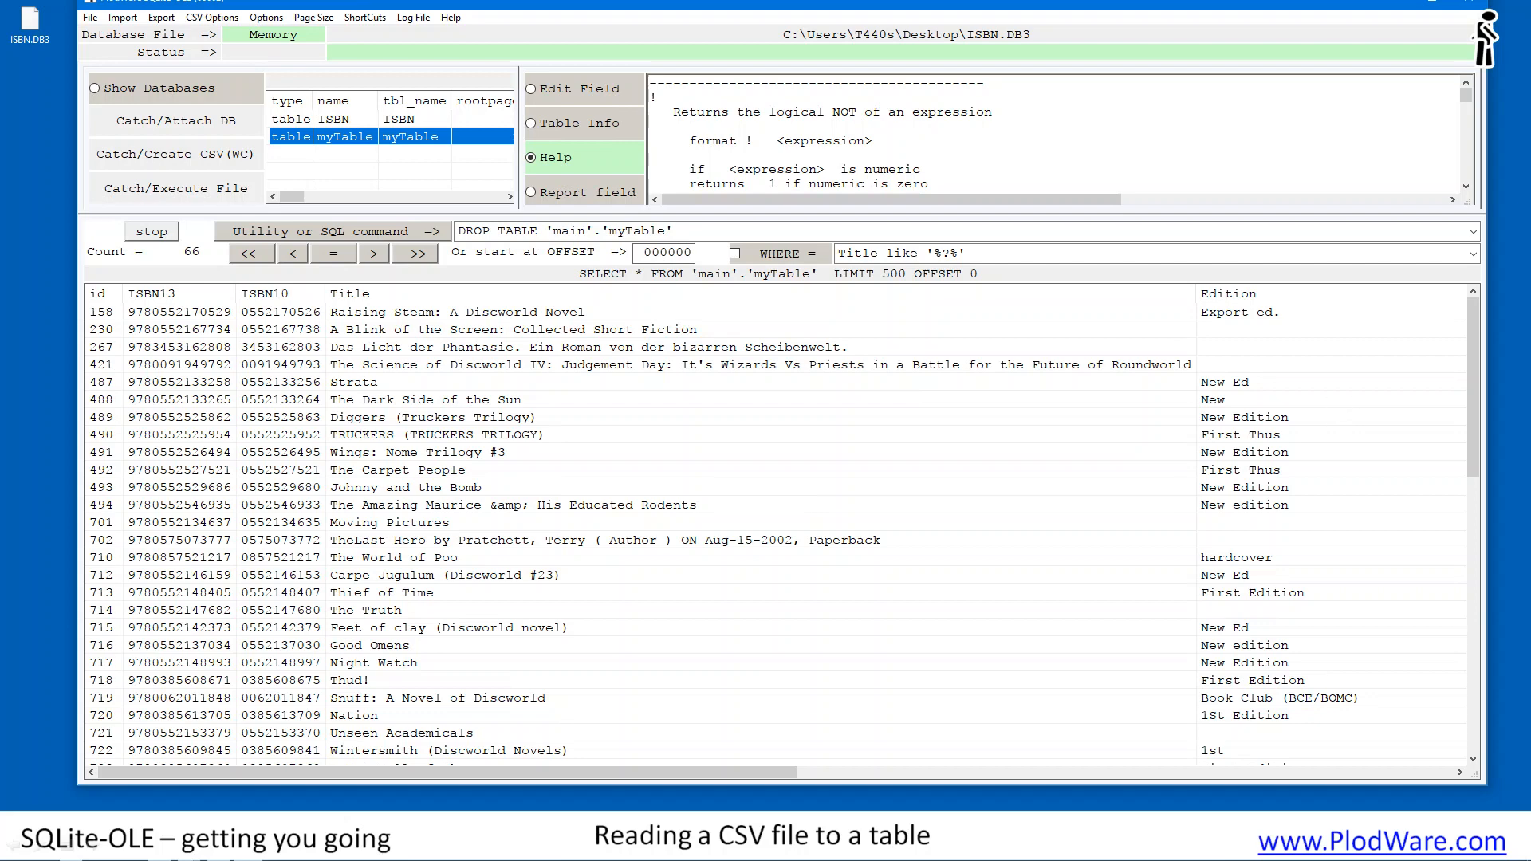
pyautogui.press('Right')
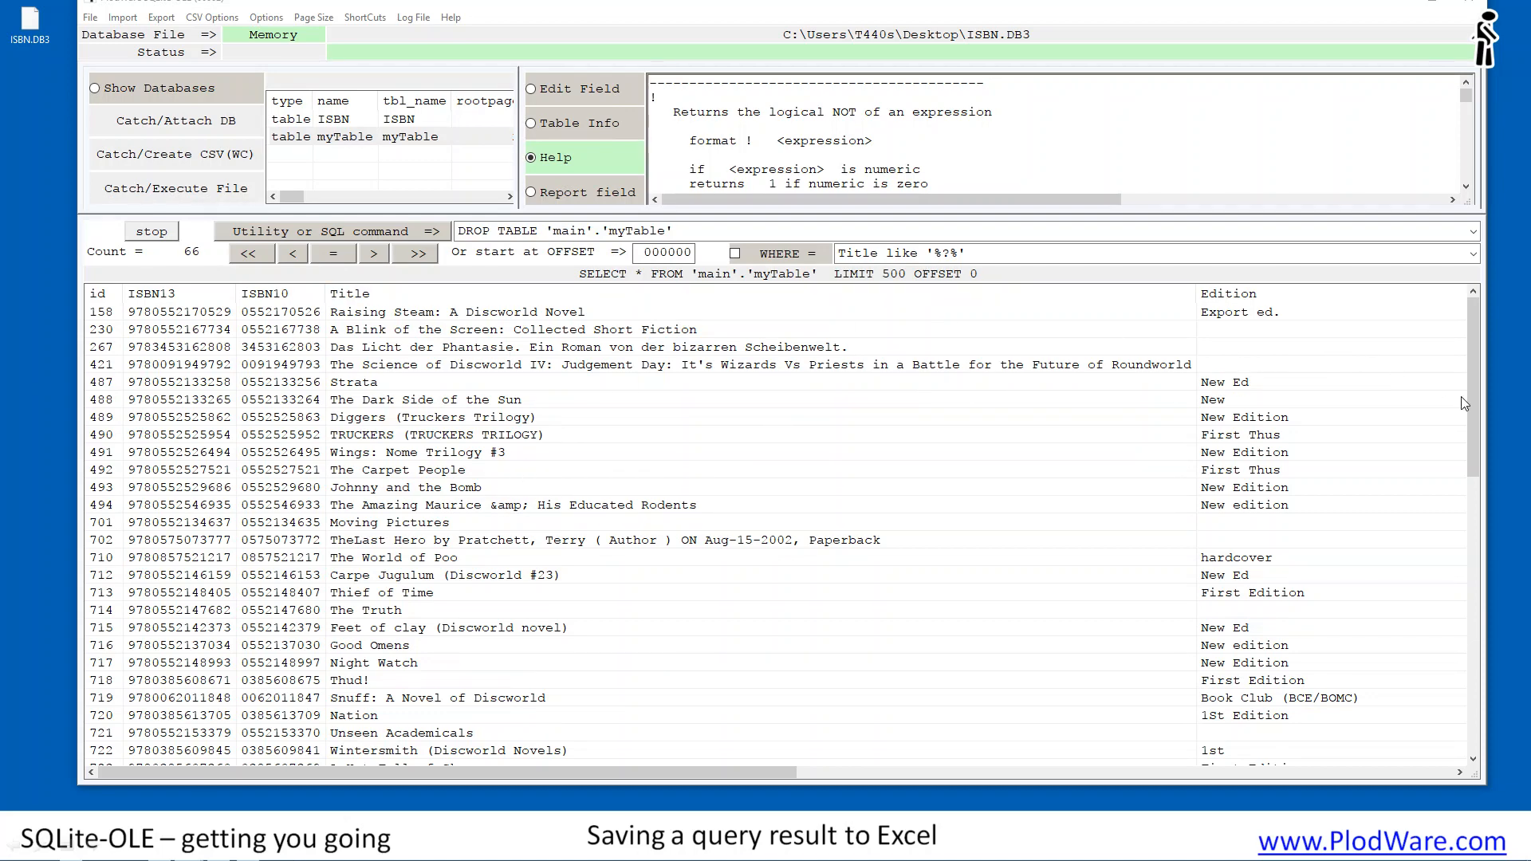
pyautogui.moveTo(1476, 404); pyautogui.dragTo(1476, 629)
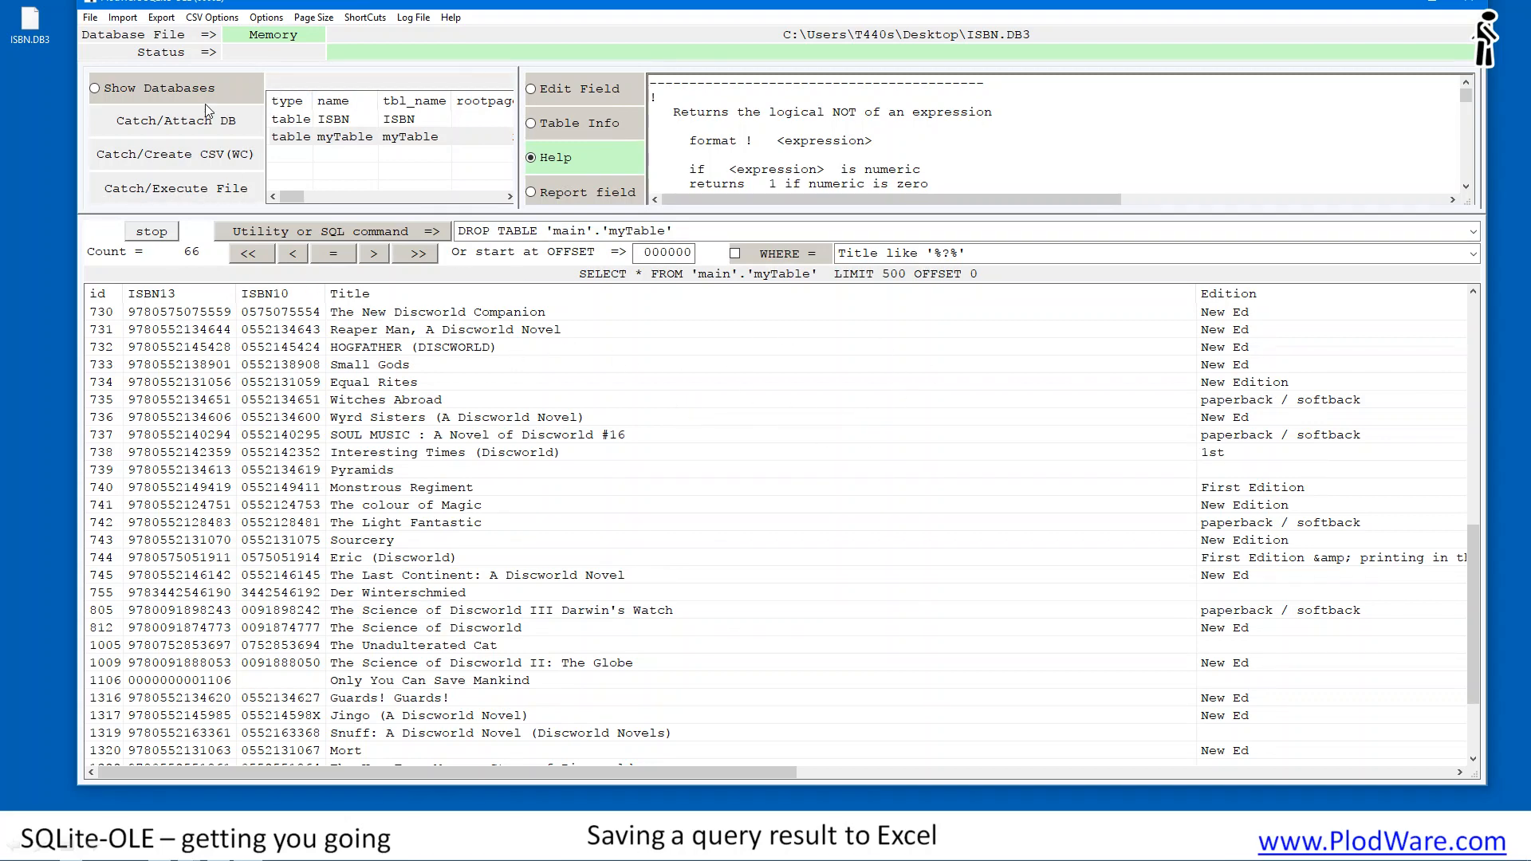
# Step: Export the current list view of myTable to Excel and bring up the new workbook
pyautogui.click(160, 19)
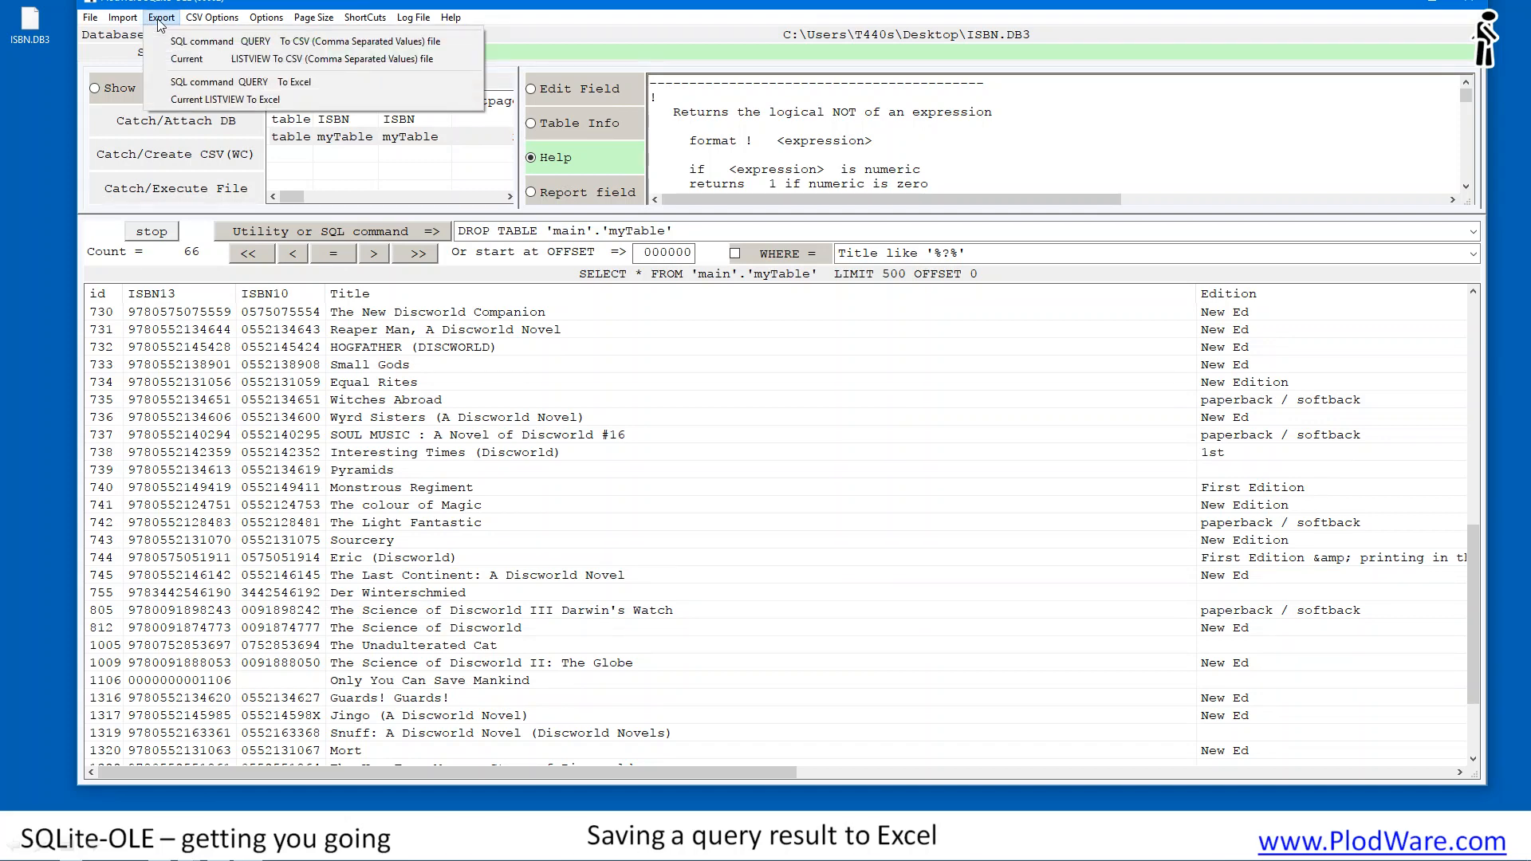
pyautogui.click(224, 99)
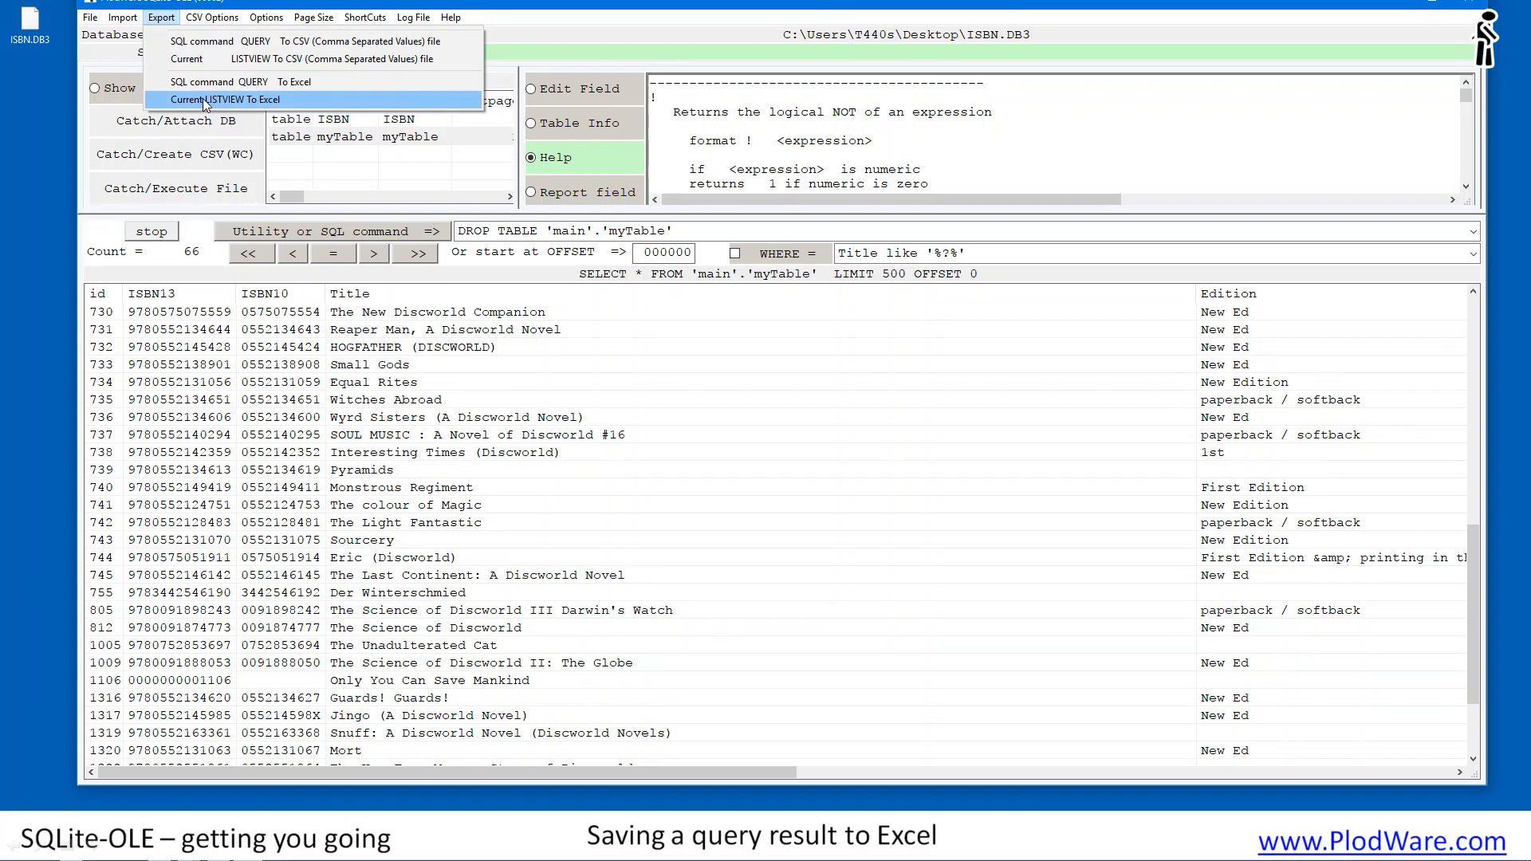
pyautogui.click(236, 98)
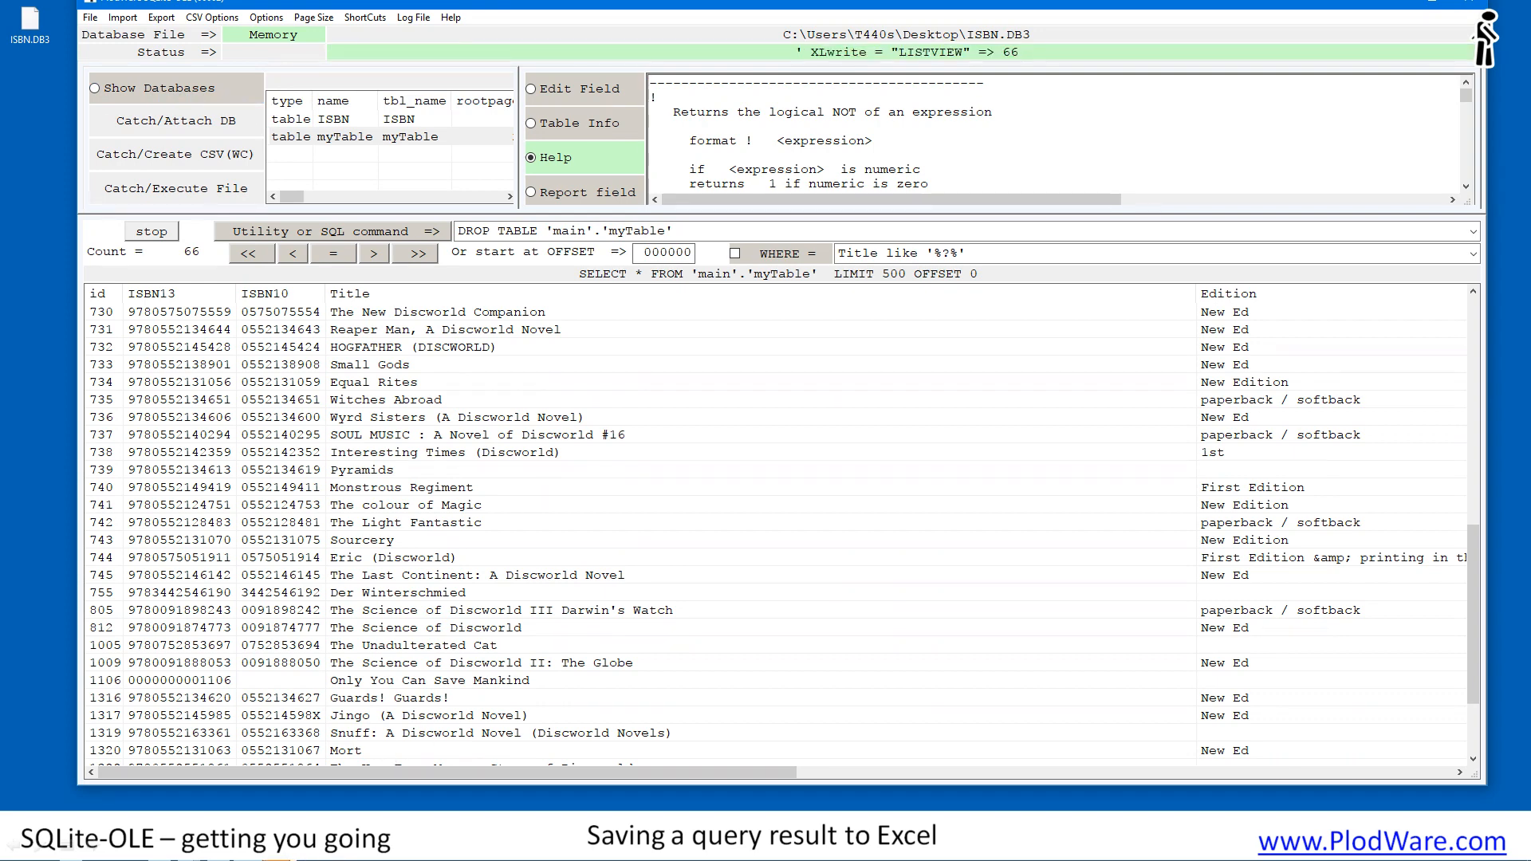
pyautogui.moveTo(278, 847)
pyautogui.click(277, 774)
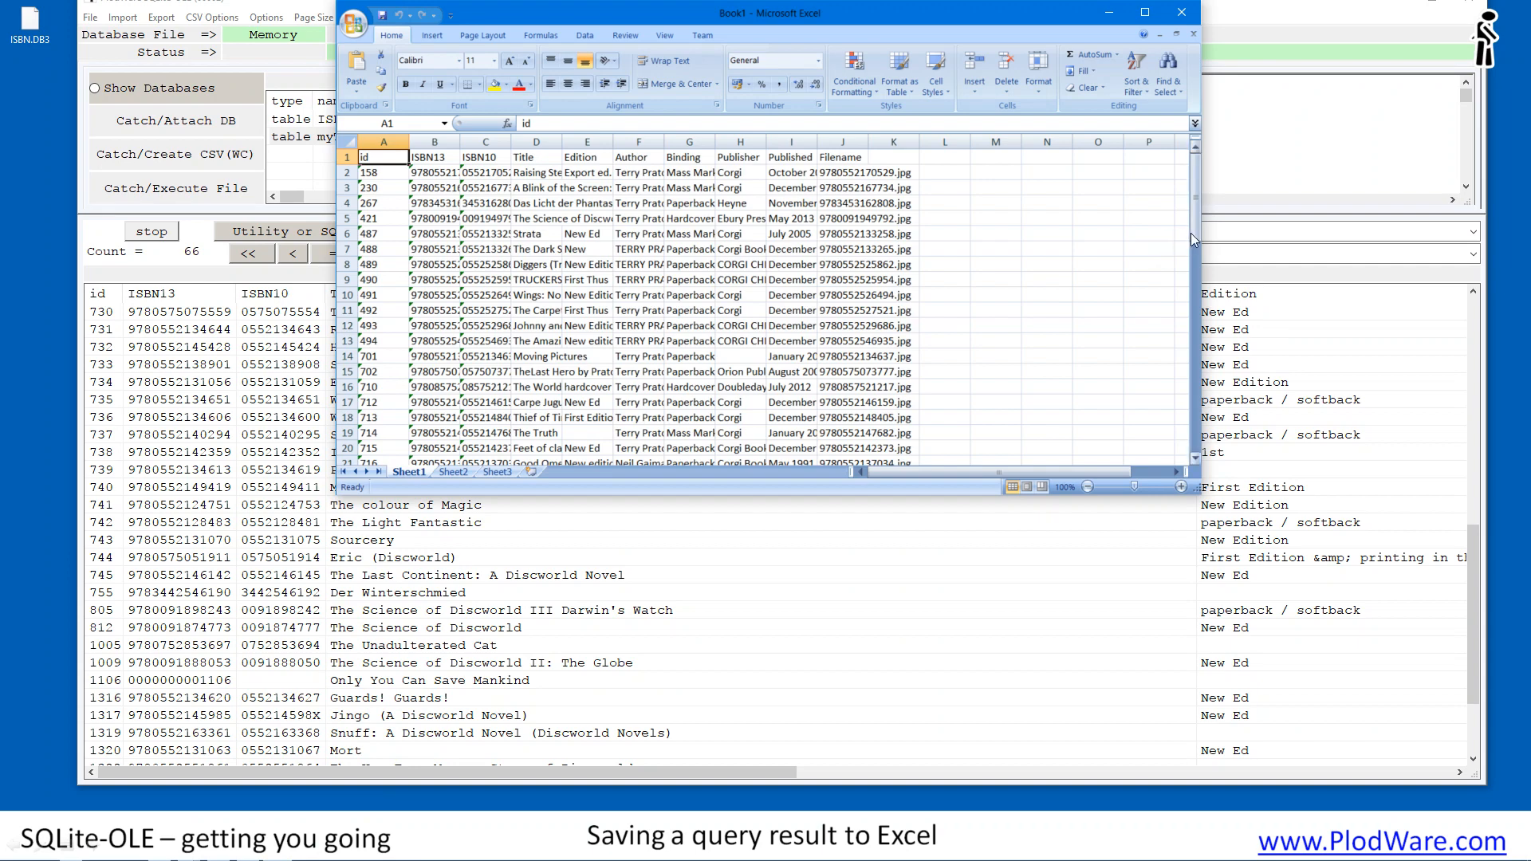
# Step: Arrange the Excel workbook above the PlodWare SQLite-OLE window so that both can be seen
pyautogui.moveTo(1193, 232)
pyautogui.mouseDown()
pyautogui.moveTo(1185, 457)
pyautogui.moveTo(1191, 240)
pyautogui.mouseUp()
pyautogui.moveTo(860, 13); pyautogui.dragTo(823, 30)
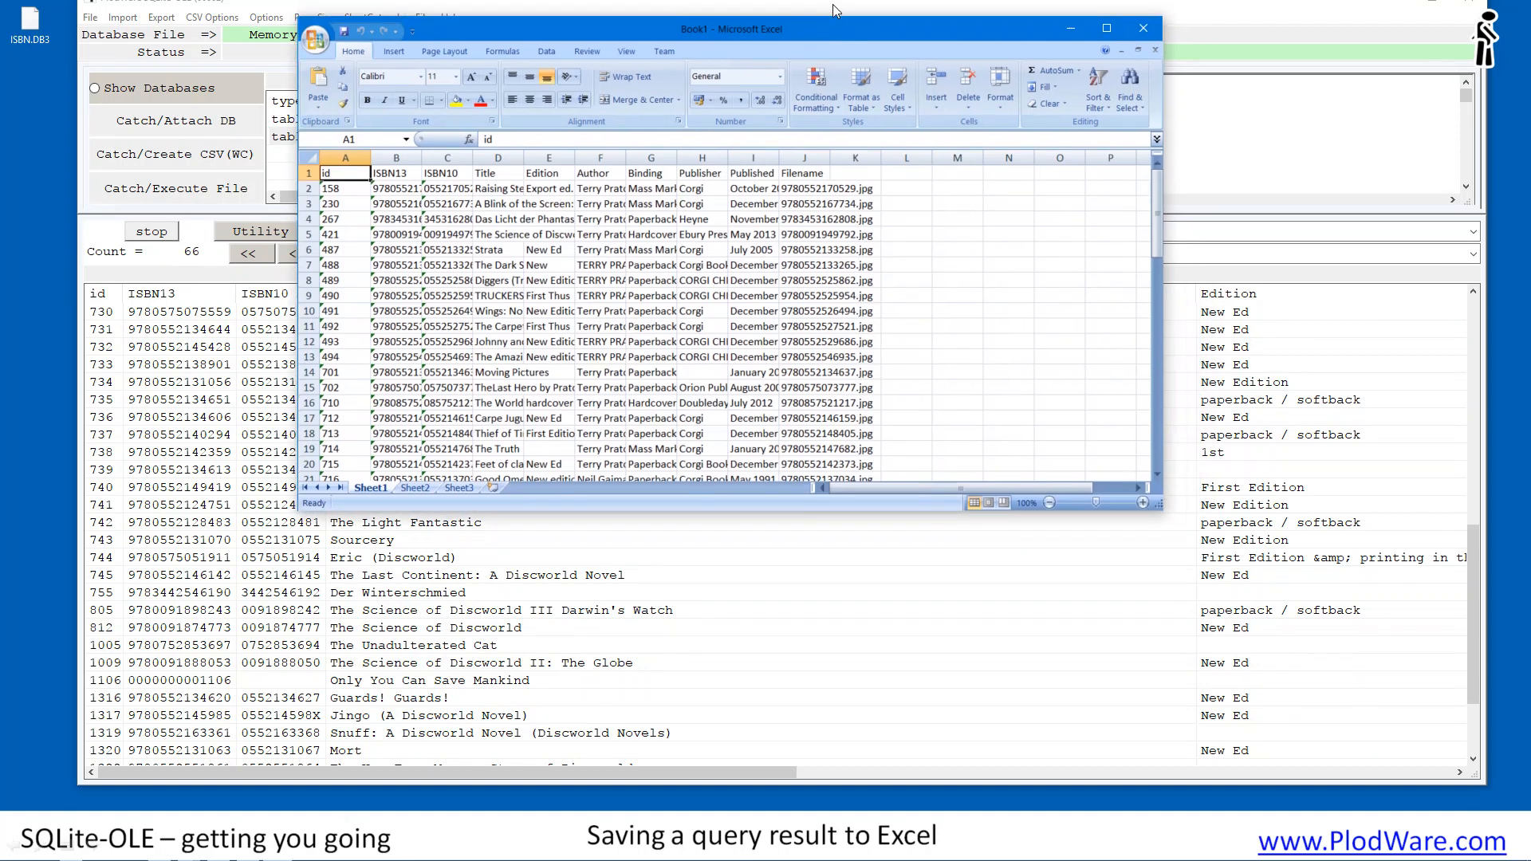
pyautogui.moveTo(833, 3); pyautogui.dragTo(819, 274)
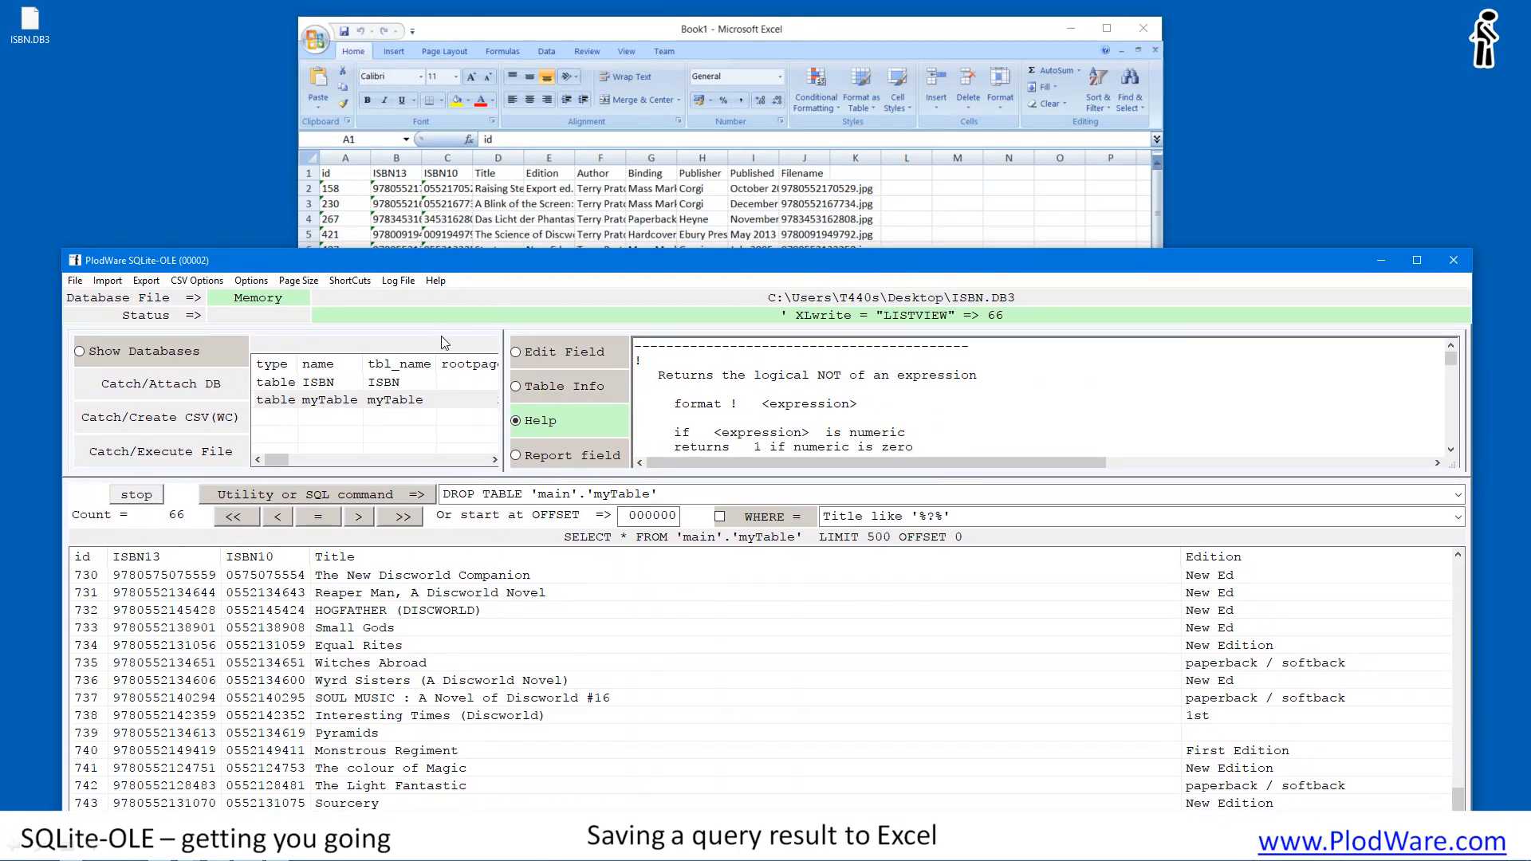
# Step: Run the utility command exl.cells.columns.autofit to fit the workbook's column widths, and move the database window back up
pyautogui.click(351, 283)
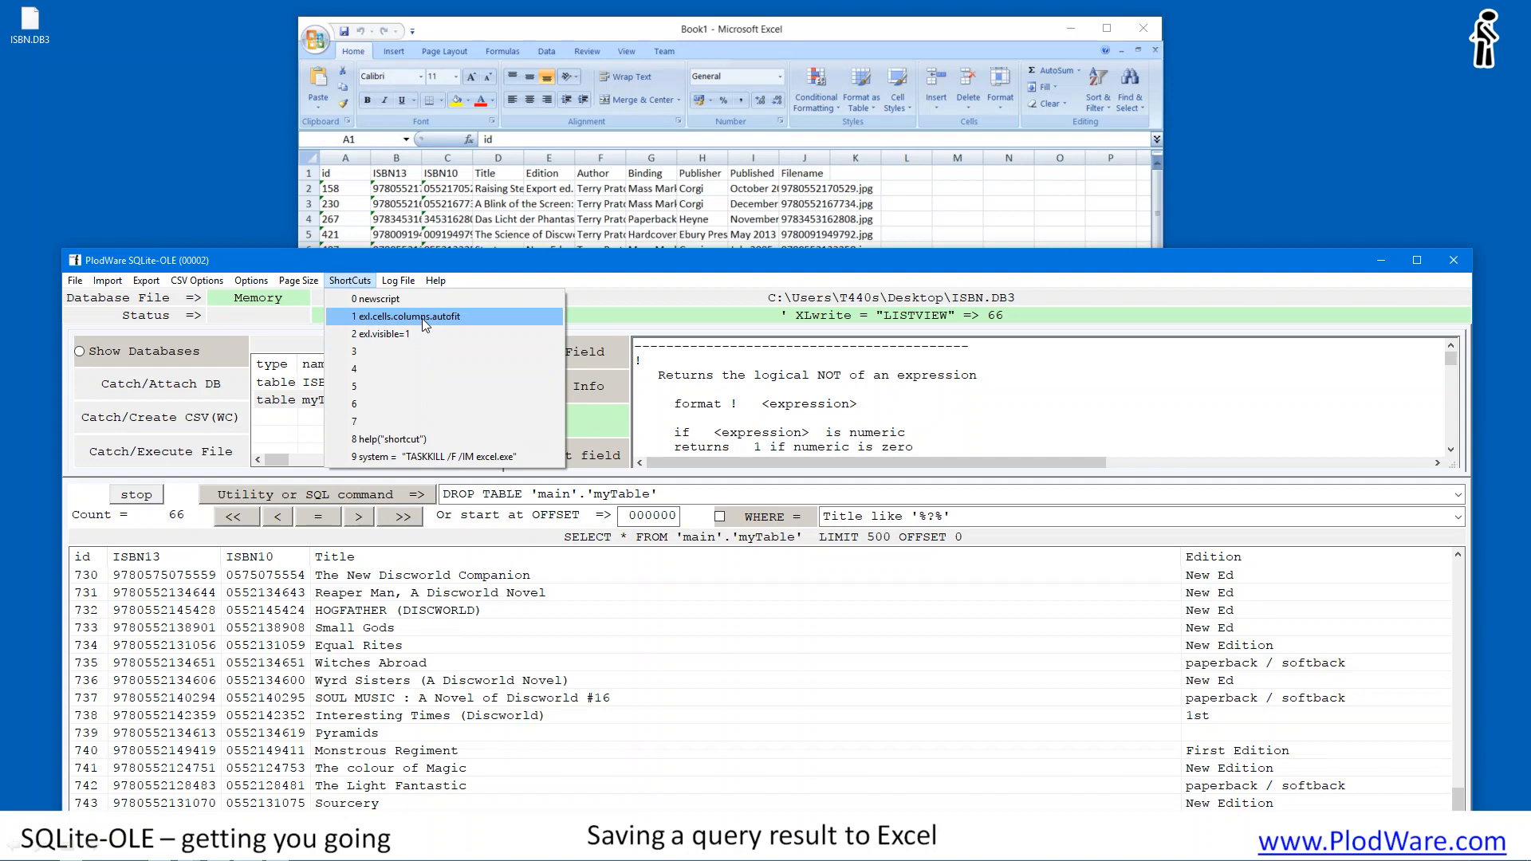
pyautogui.click(692, 493)
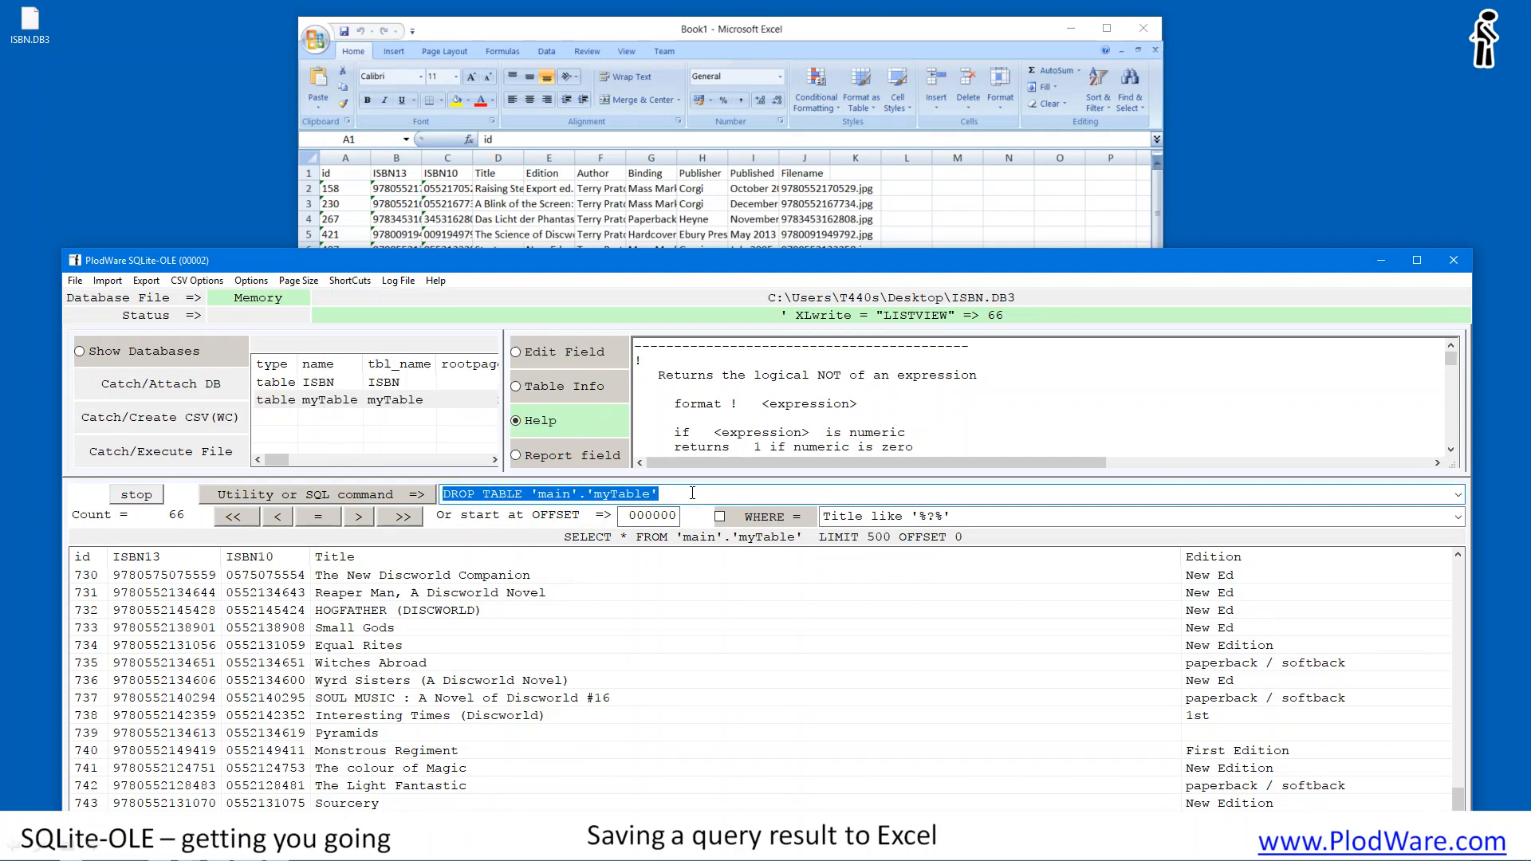
pyautogui.write('exl')
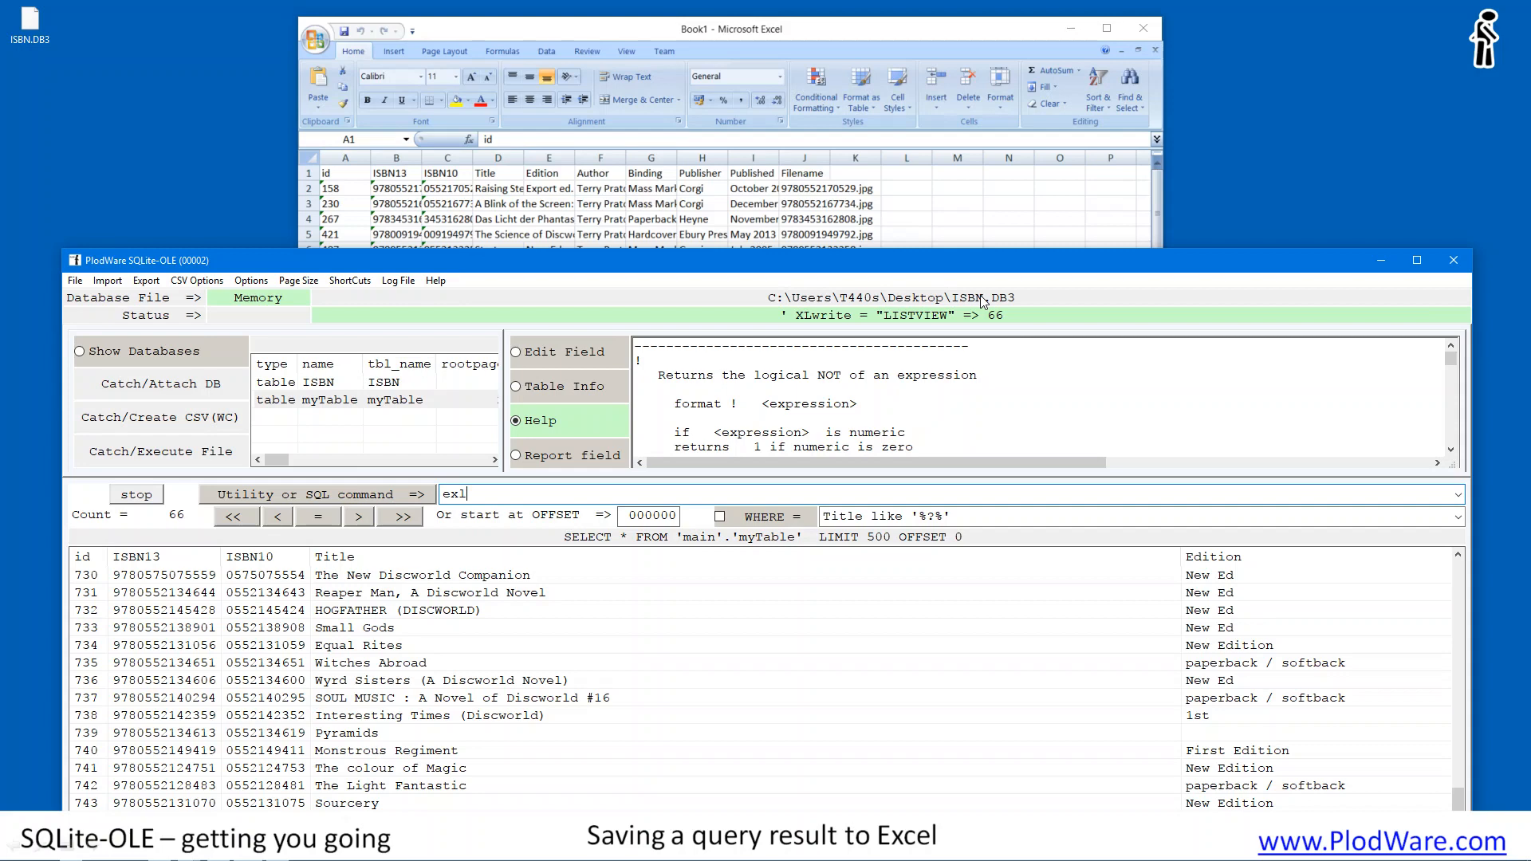
pyautogui.write('.cells.columns.autofit')
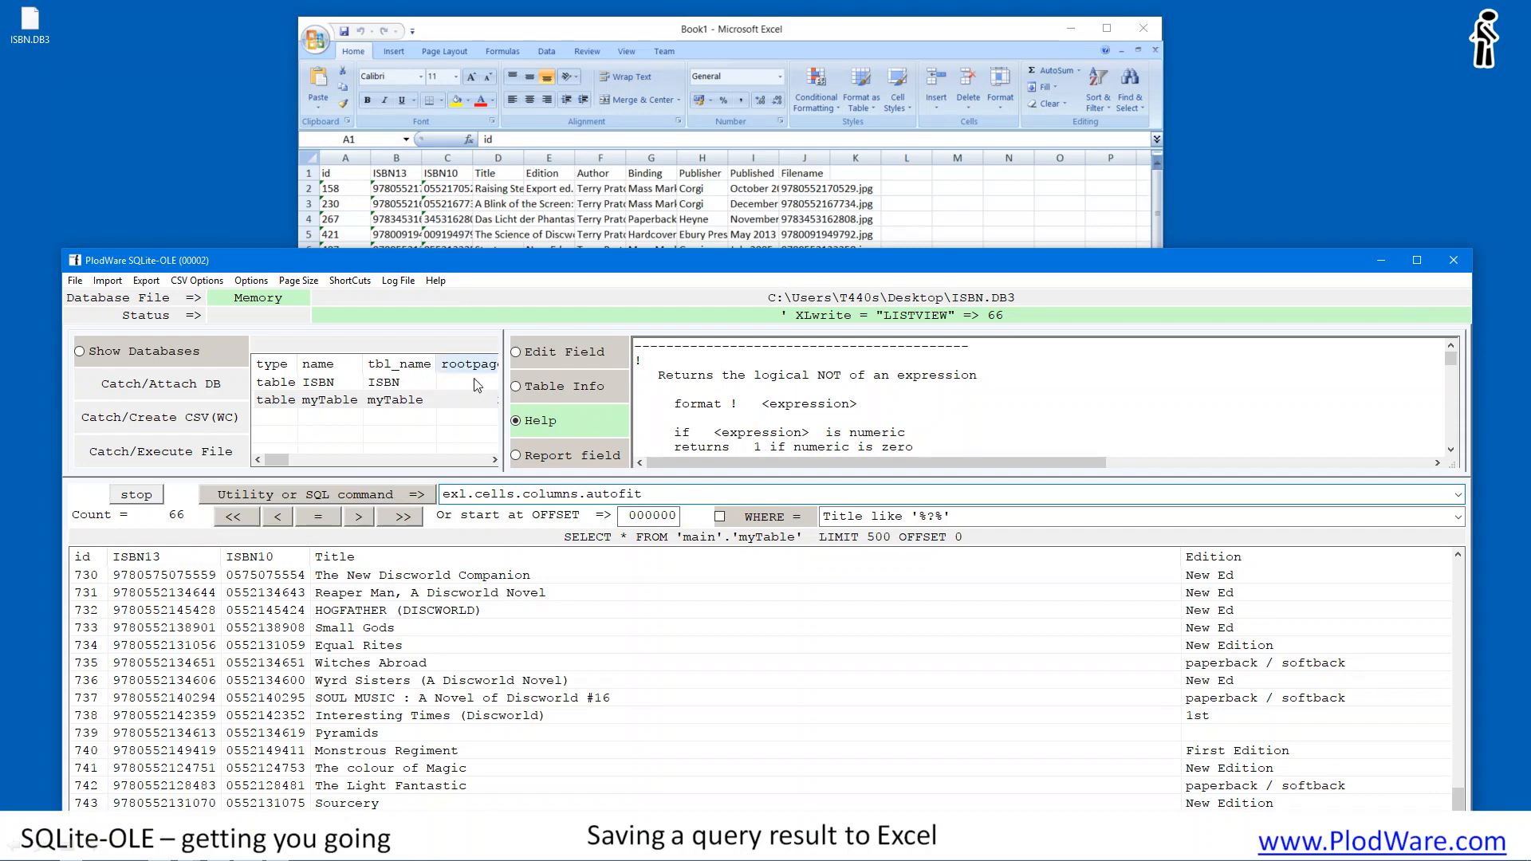
pyautogui.click(375, 496)
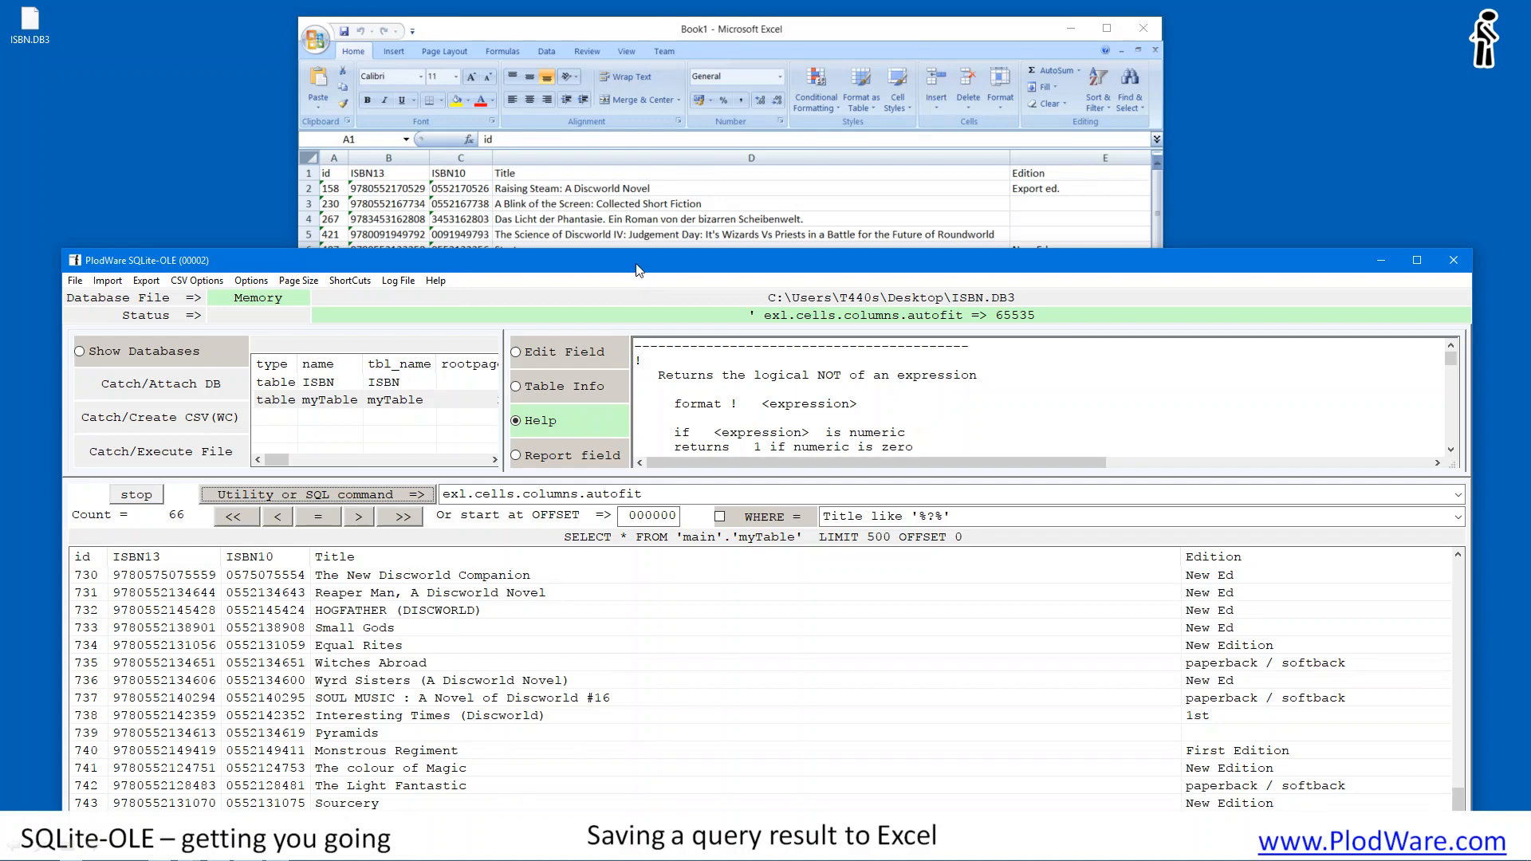
pyautogui.moveTo(638, 269); pyautogui.dragTo(670, 112)
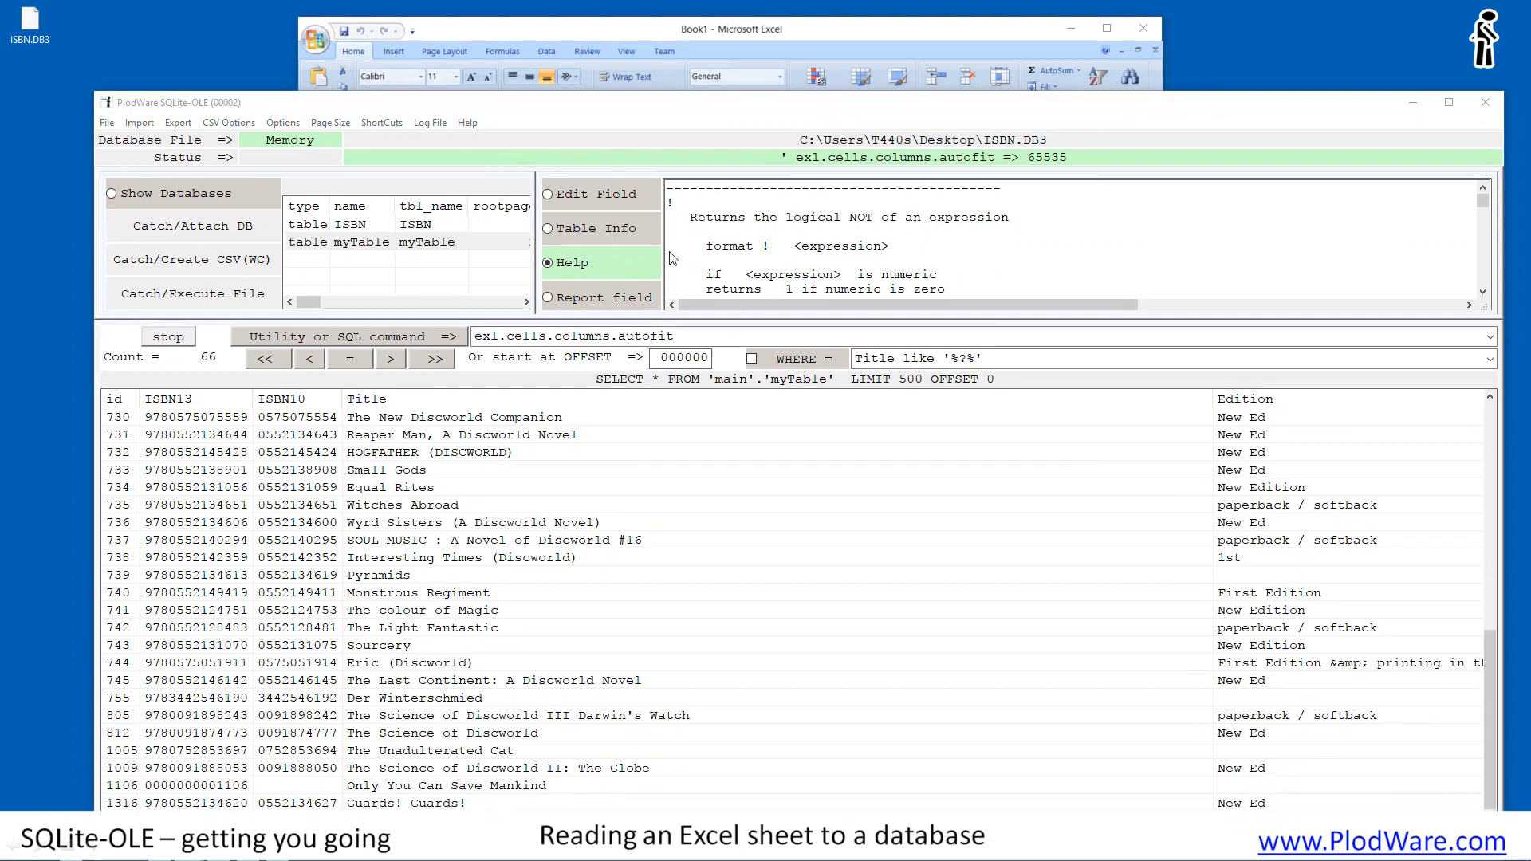
# Step: Switch to the Excel workbook and rename Sheet1 as TPBooks
pyautogui.click(657, 43)
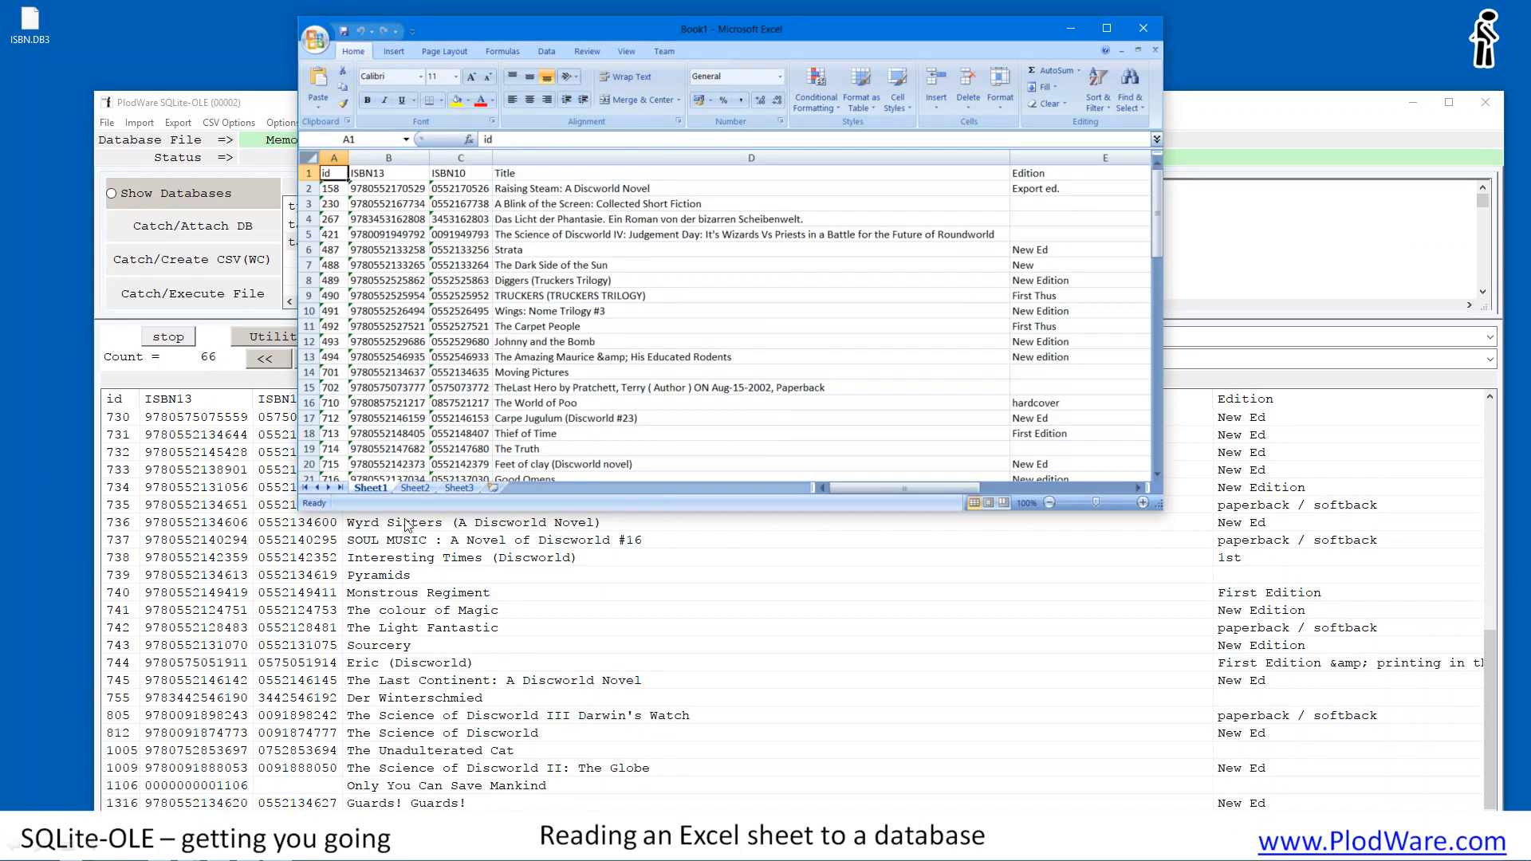
pyautogui.doubleClick(365, 487)
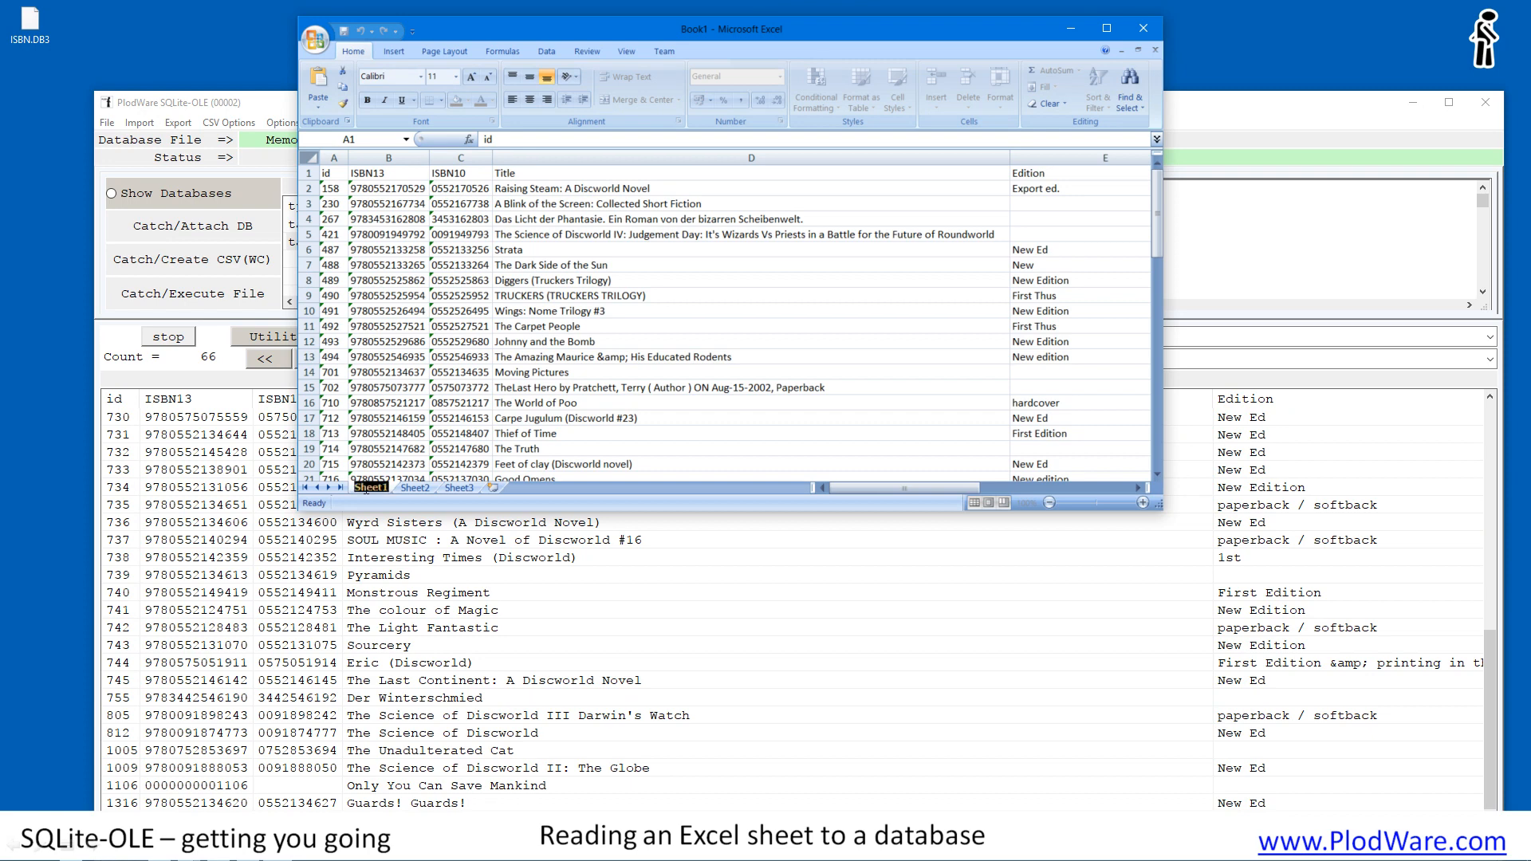
pyautogui.write('TP')
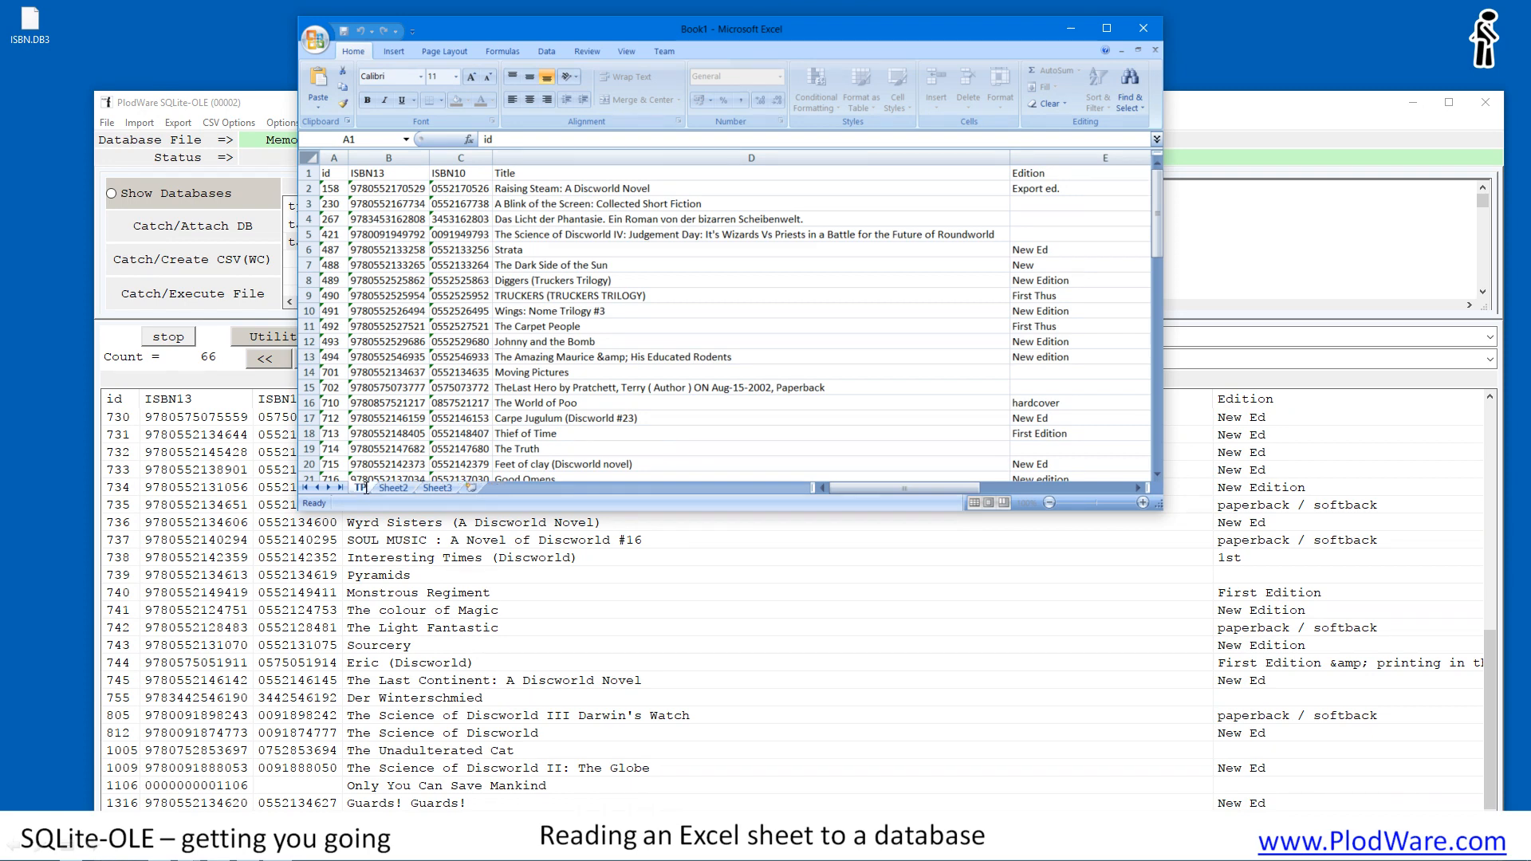
pyautogui.write('Books')
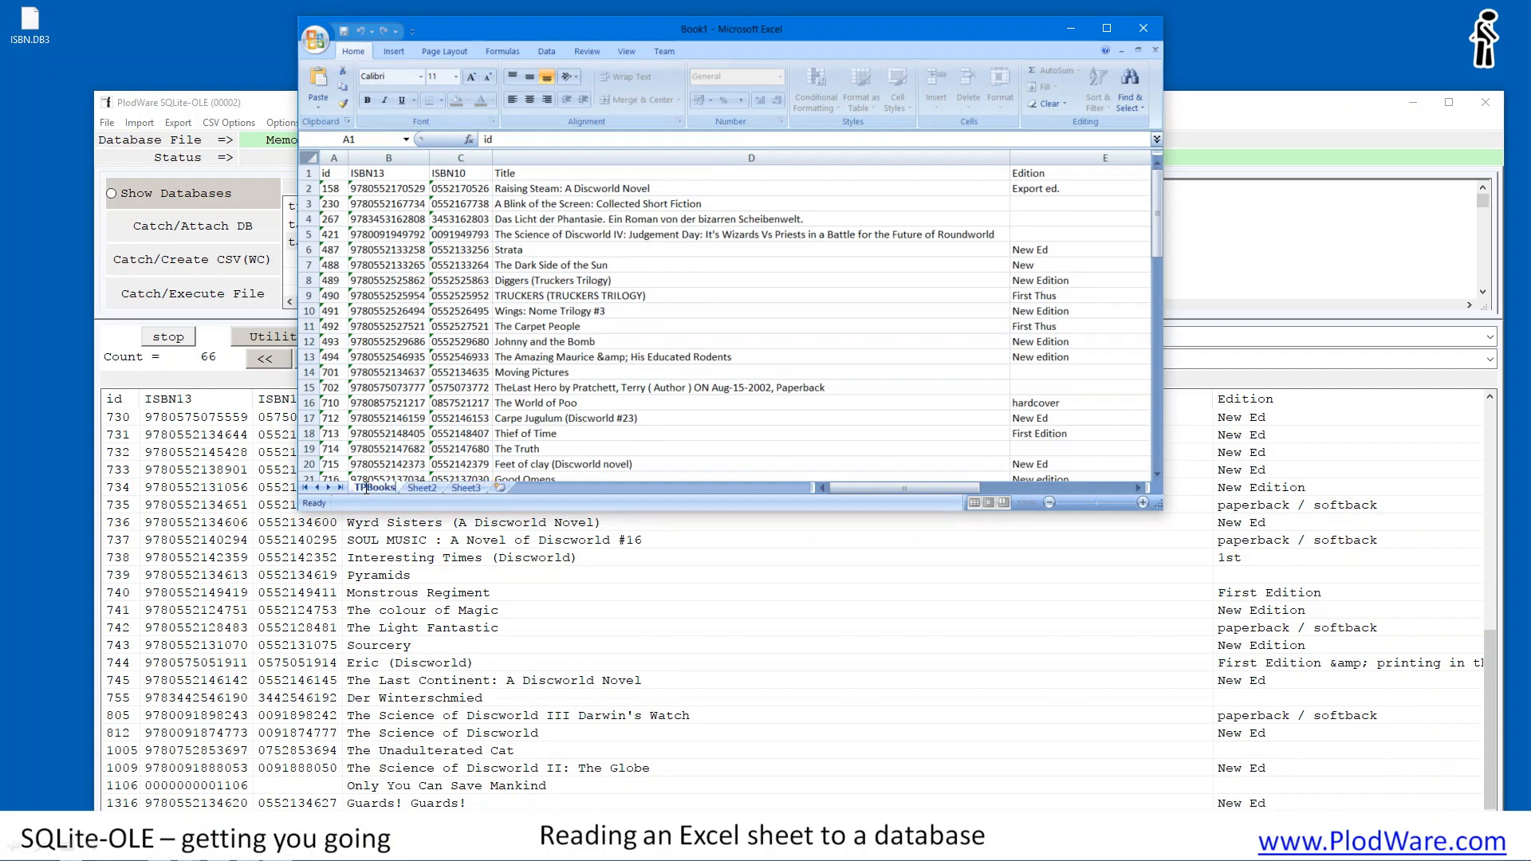
pyautogui.click(575, 419)
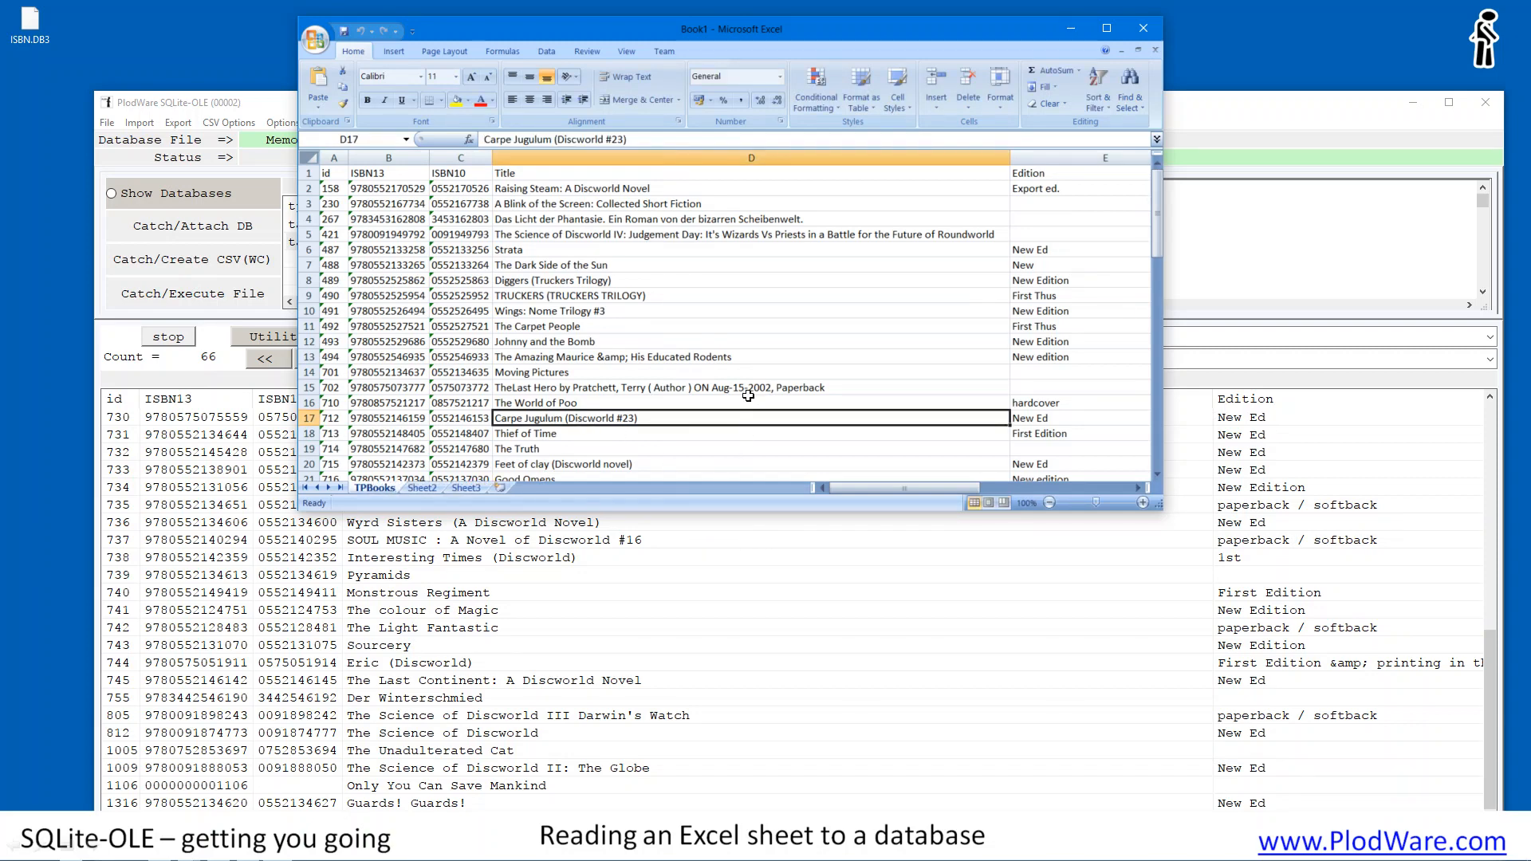
# Step: Import the TPBooks Excel worksheet into the memory database in PlodWare SQLite-OLE and list the records of the TPBooks table
pyautogui.click(864, 594)
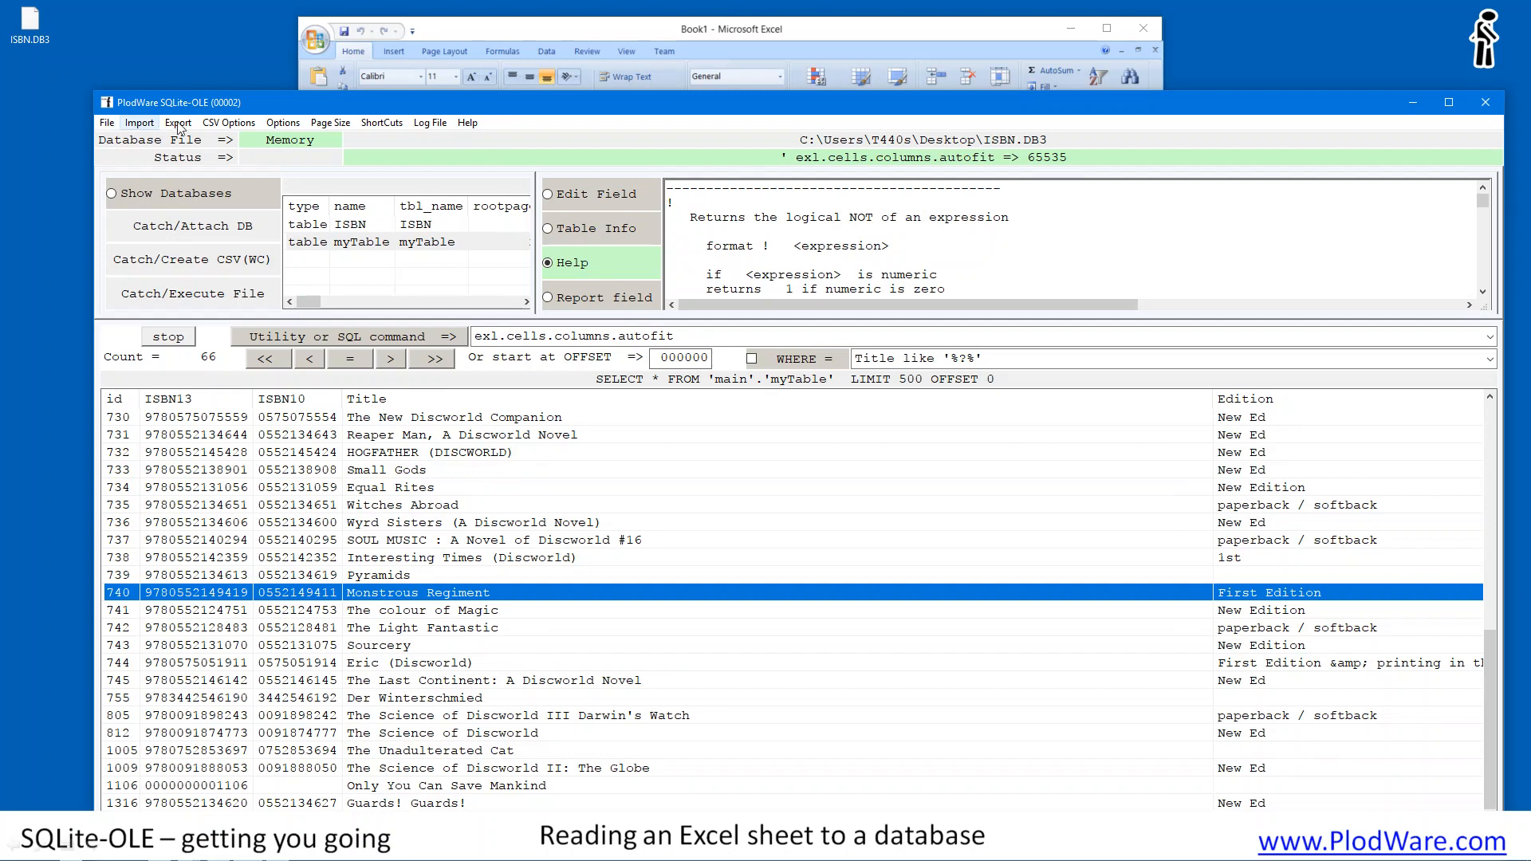
pyautogui.click(537, 31)
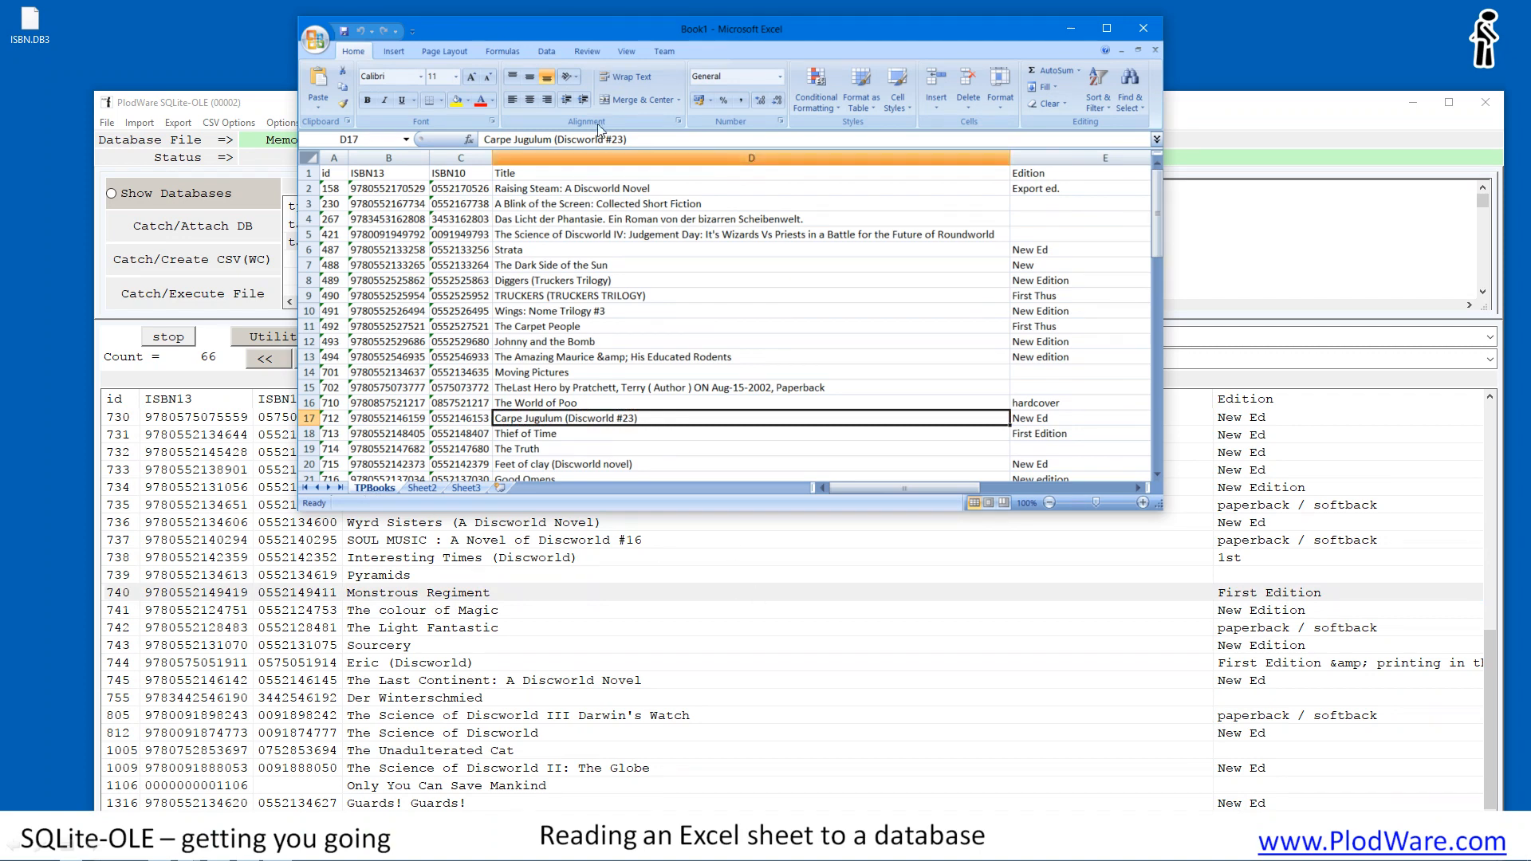
pyautogui.moveTo(596, 31); pyautogui.dragTo(765, 6)
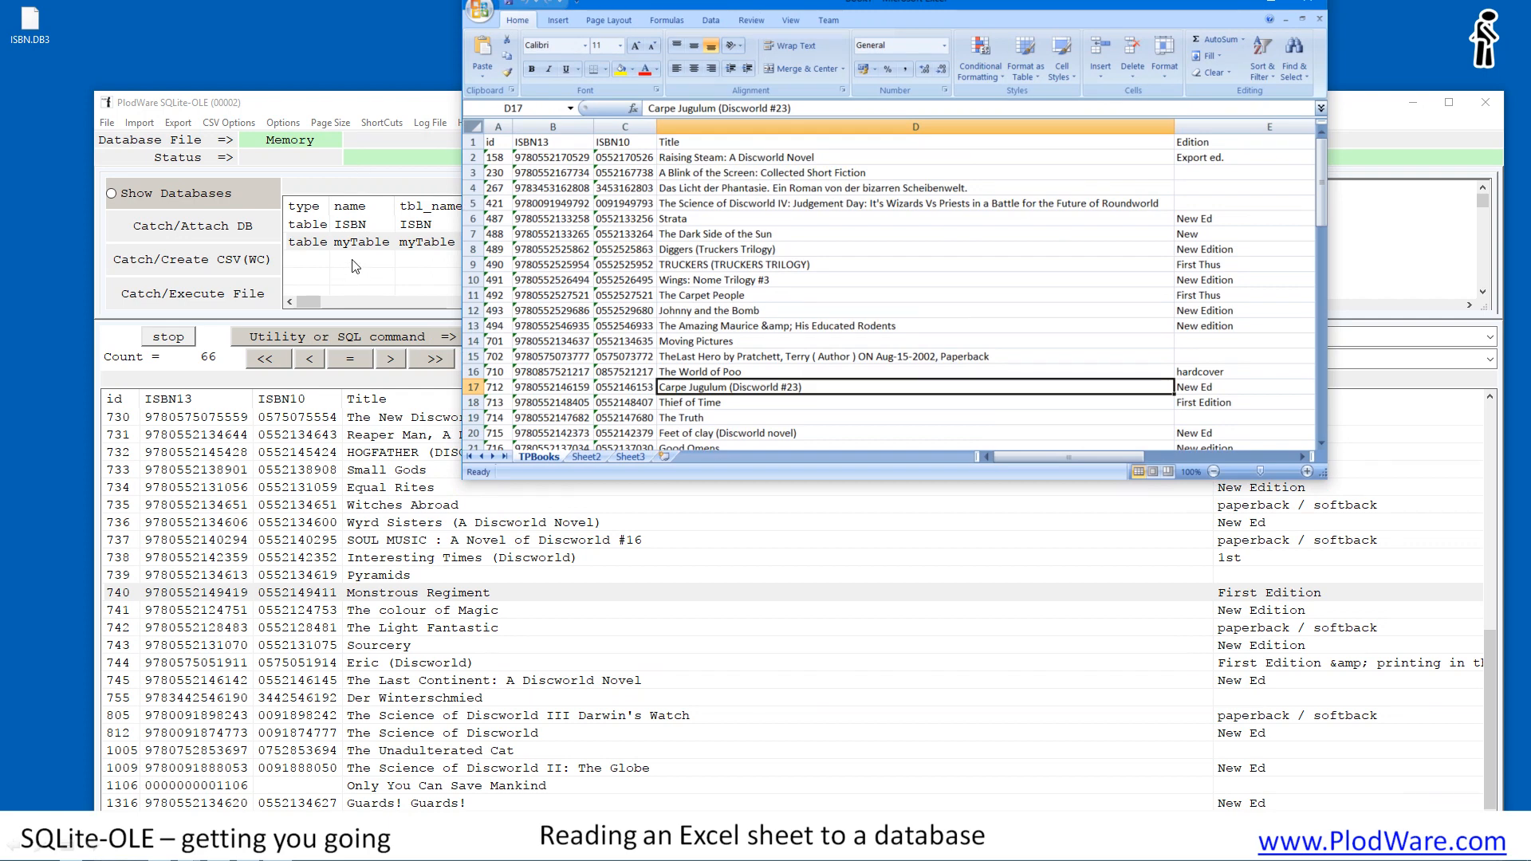
pyautogui.click(142, 123)
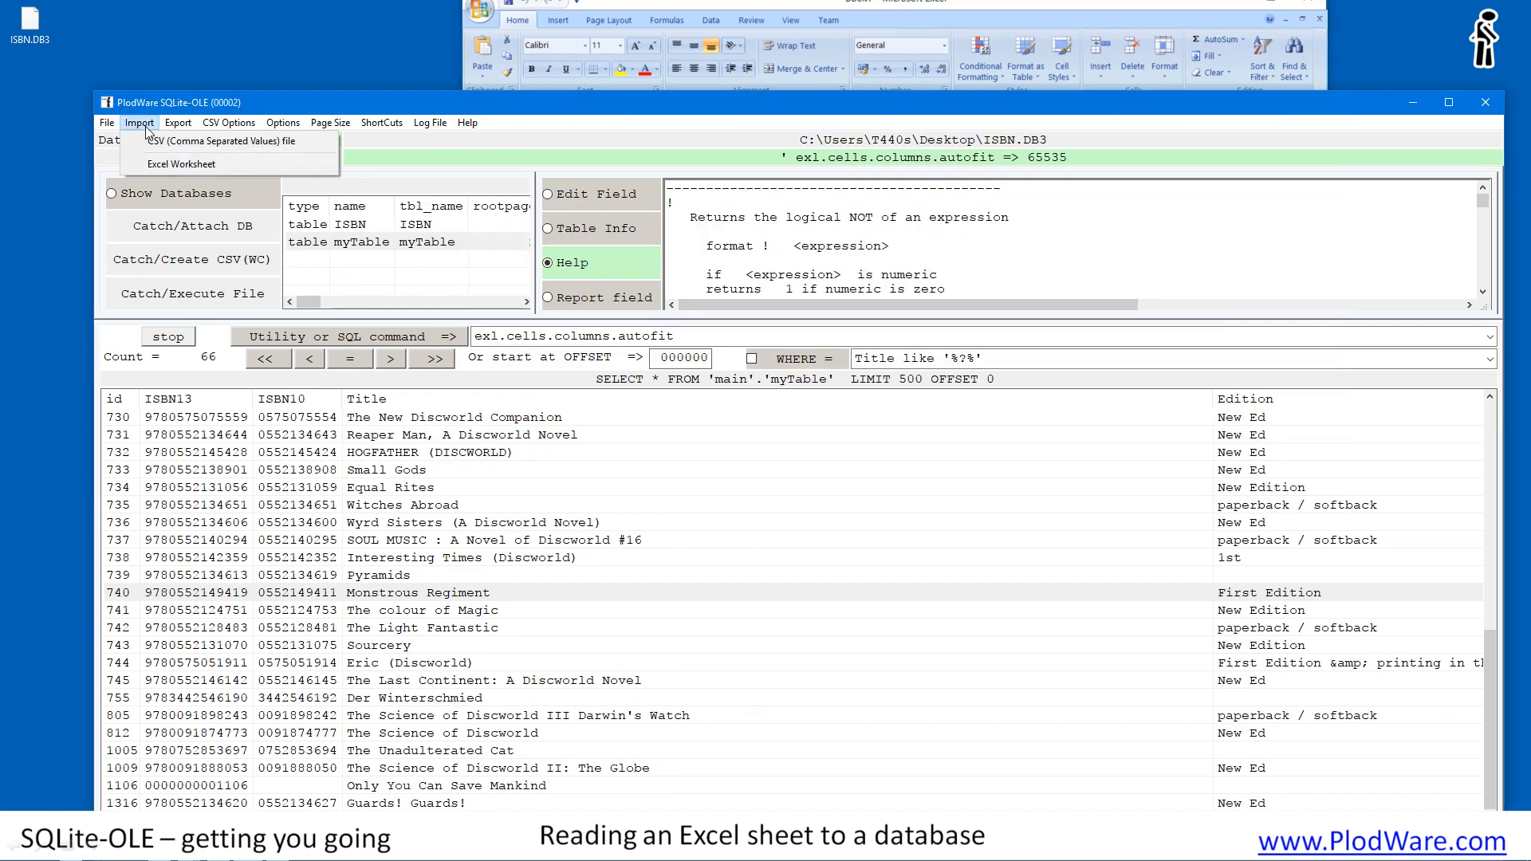
pyautogui.click(162, 165)
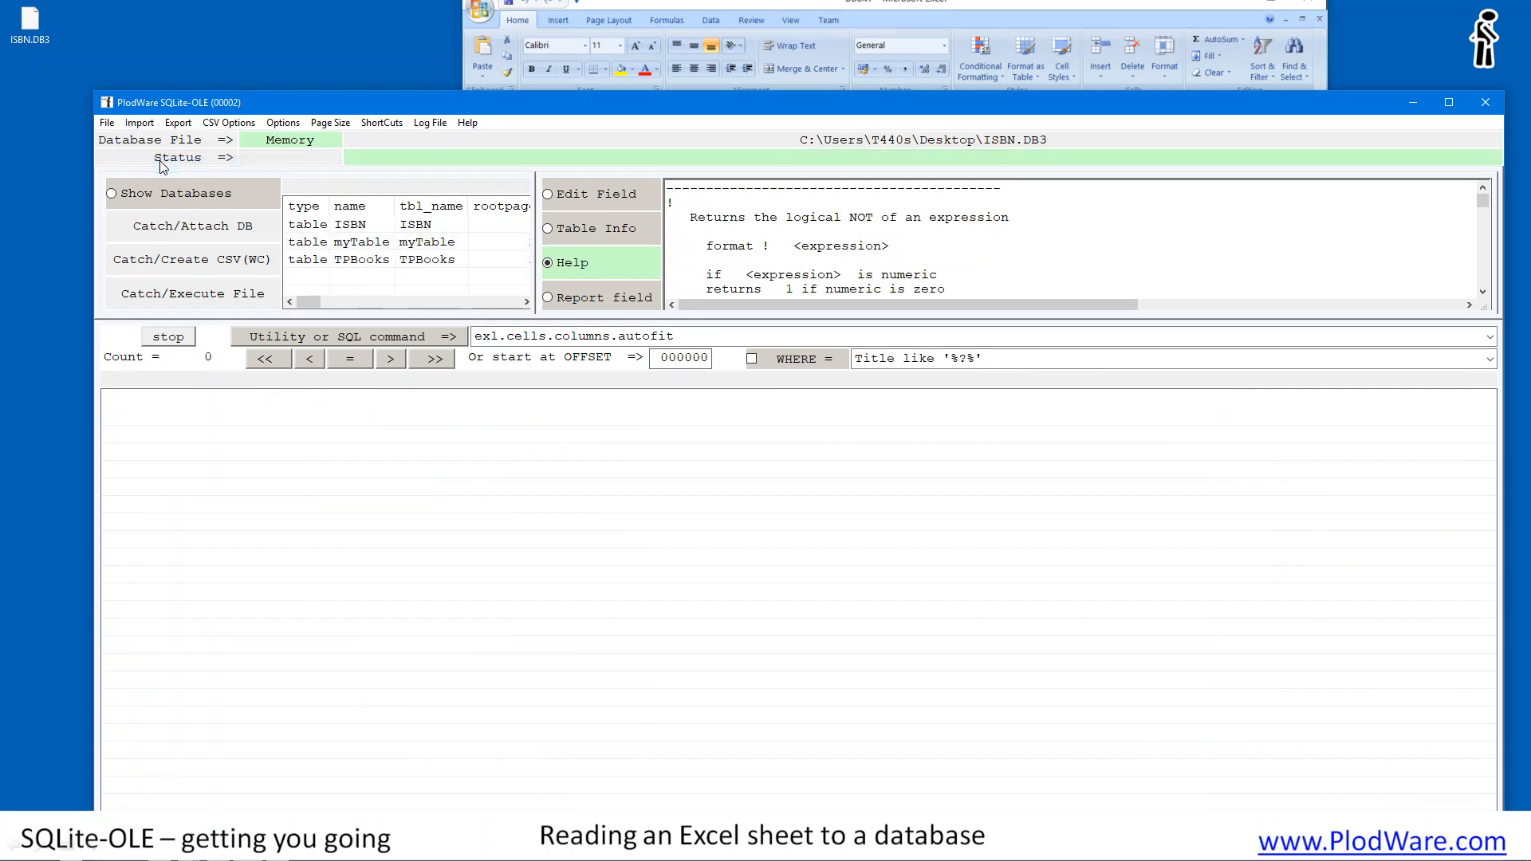
pyautogui.click(363, 260)
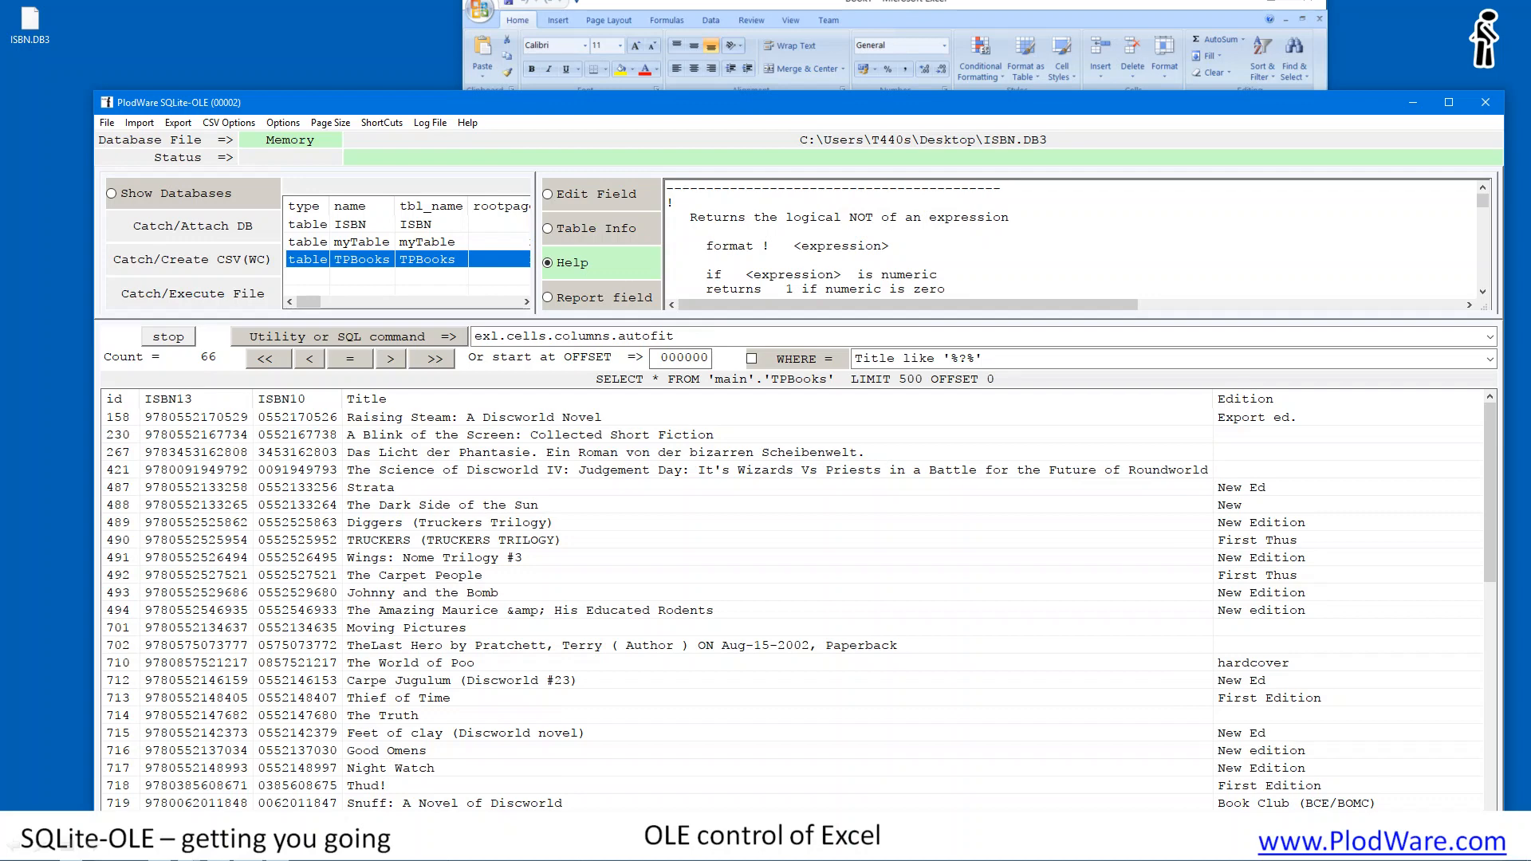
# Step: Switch to new 2.txt in Notepad++ and copy the closing script lines, from "dim ws" to "message = freestring"
pyautogui.hotkey('alt', 'Tab')
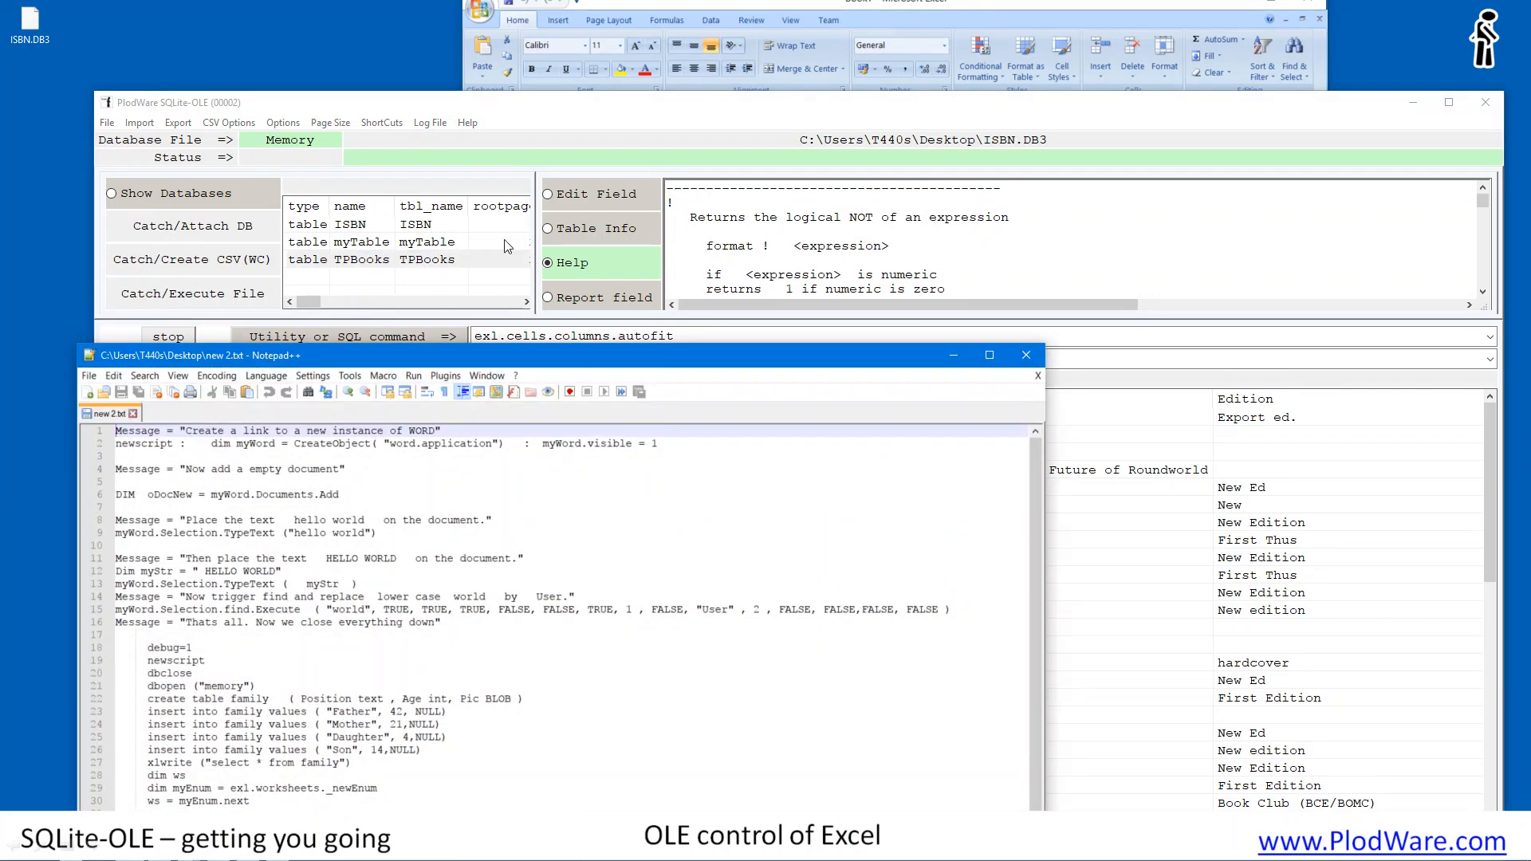
pyautogui.moveTo(661, 358); pyautogui.dragTo(665, 79)
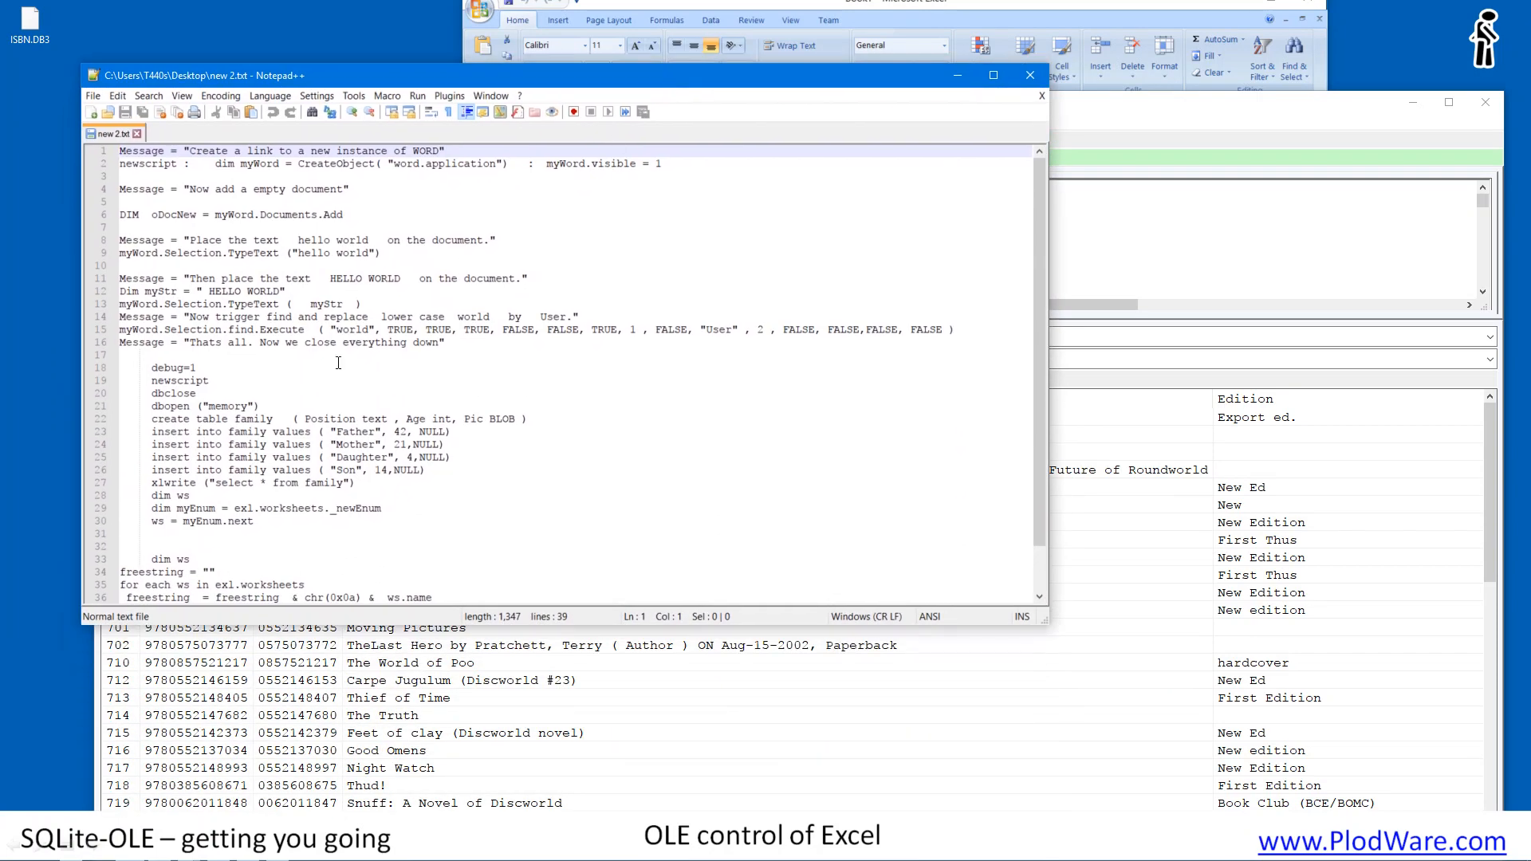
pyautogui.scroll(-2, 380, 475)
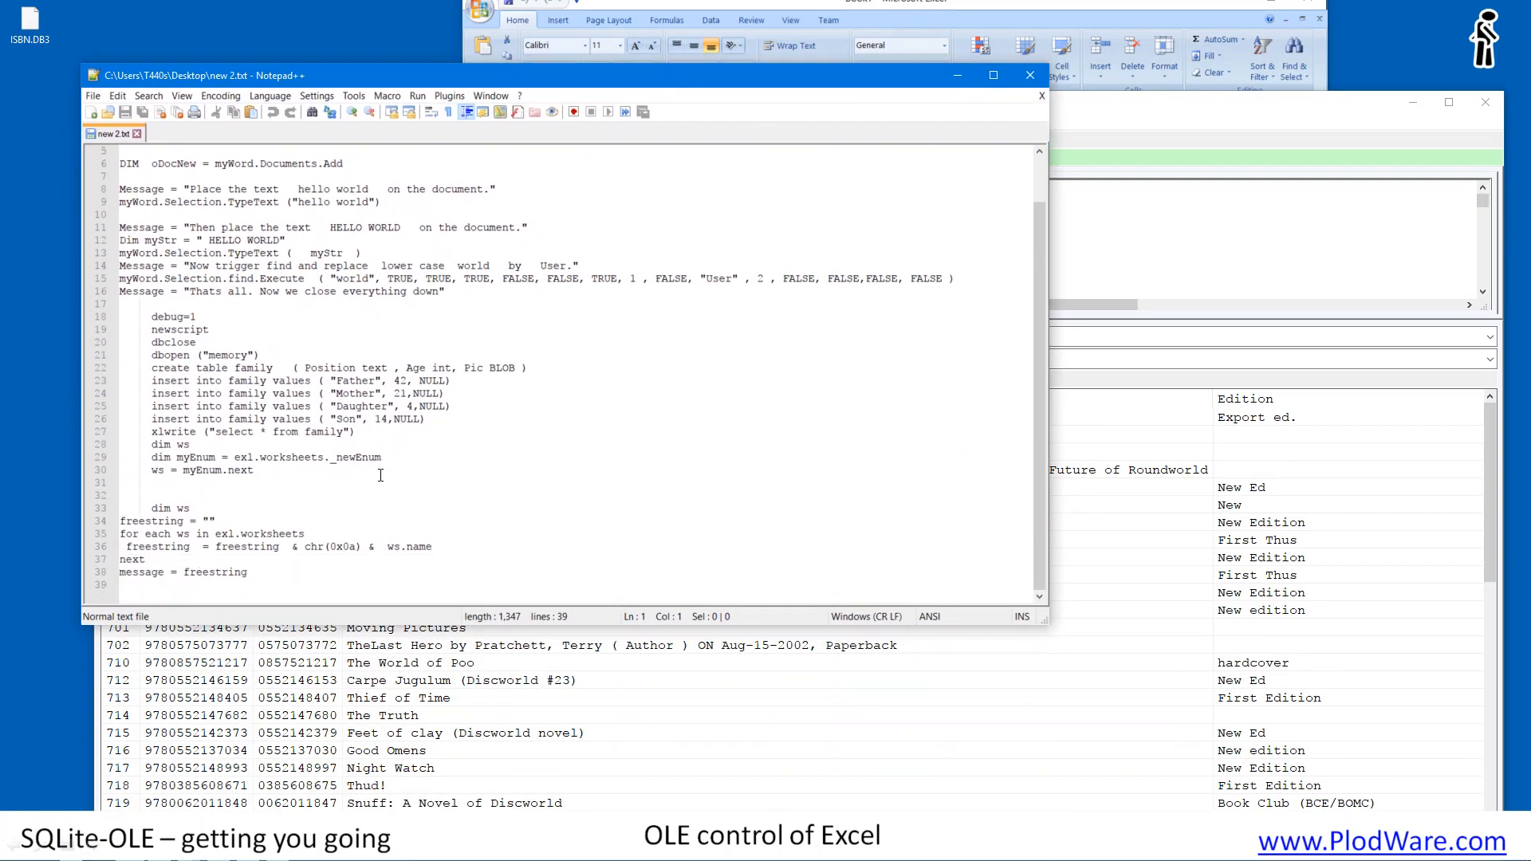
pyautogui.moveTo(244, 574); pyautogui.dragTo(97, 507)
pyautogui.hotkey('ctrl', 'c')
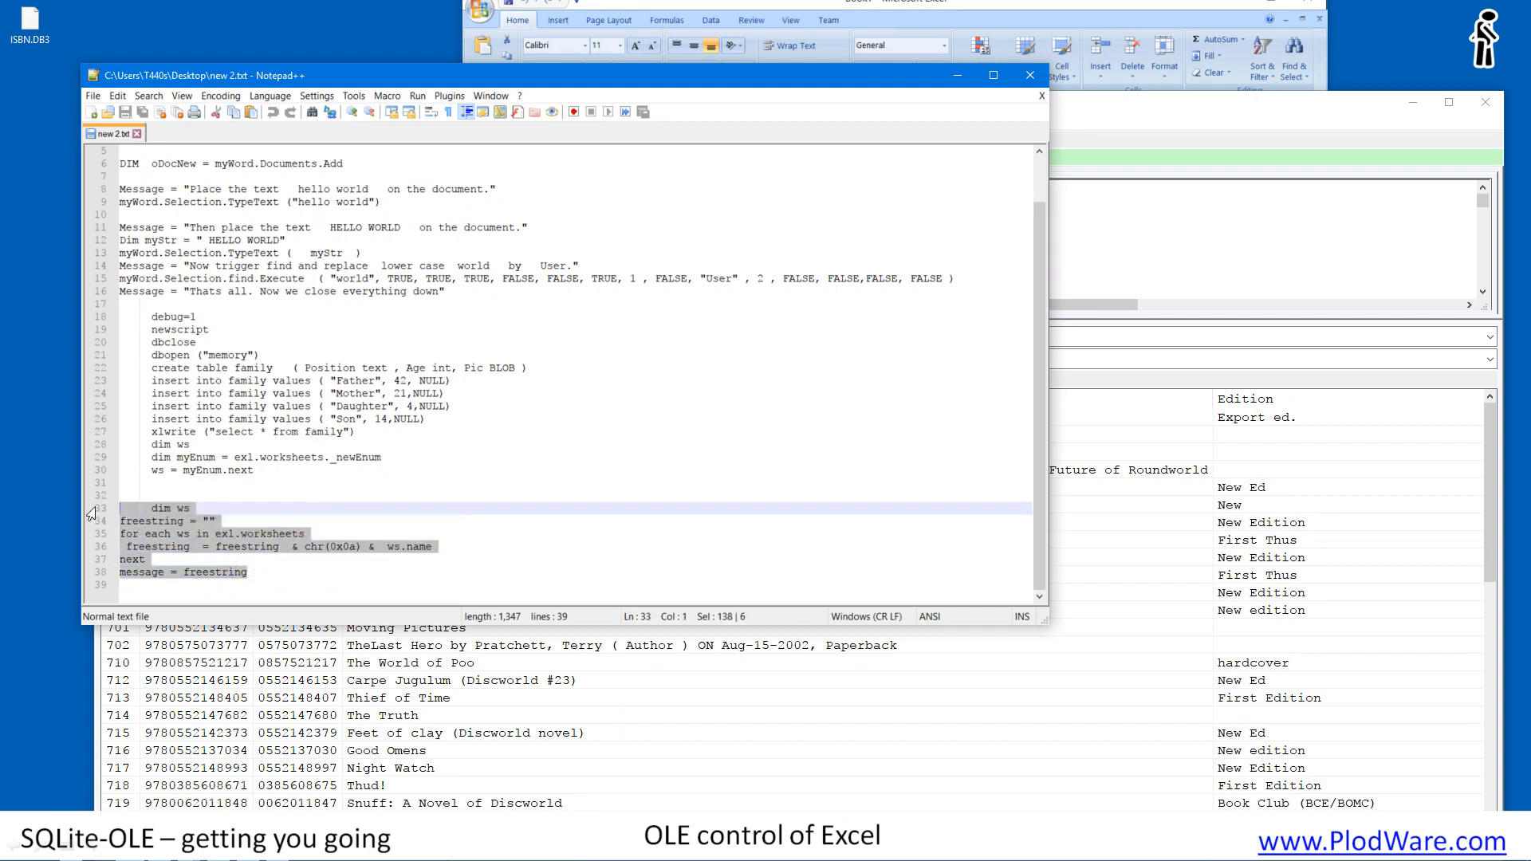
# Step: Replace the contents of the SQLite-OLE Edit Field with the copied worksheet-listing script and remove the spaces before "dim ws"
pyautogui.moveTo(670, 81); pyautogui.dragTo(0, 306)
pyautogui.click(611, 197)
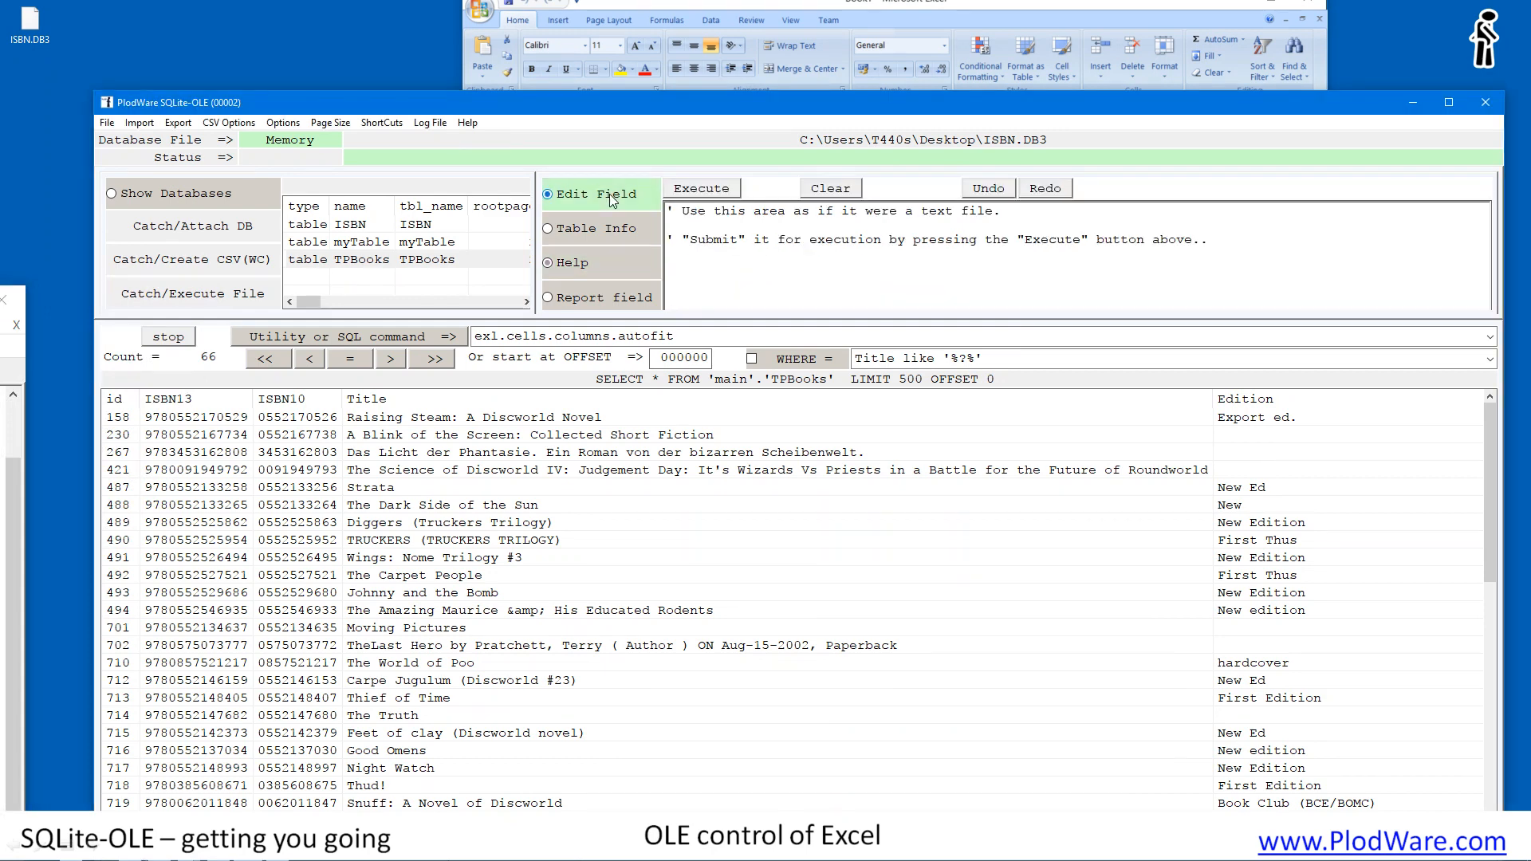
pyautogui.click(821, 192)
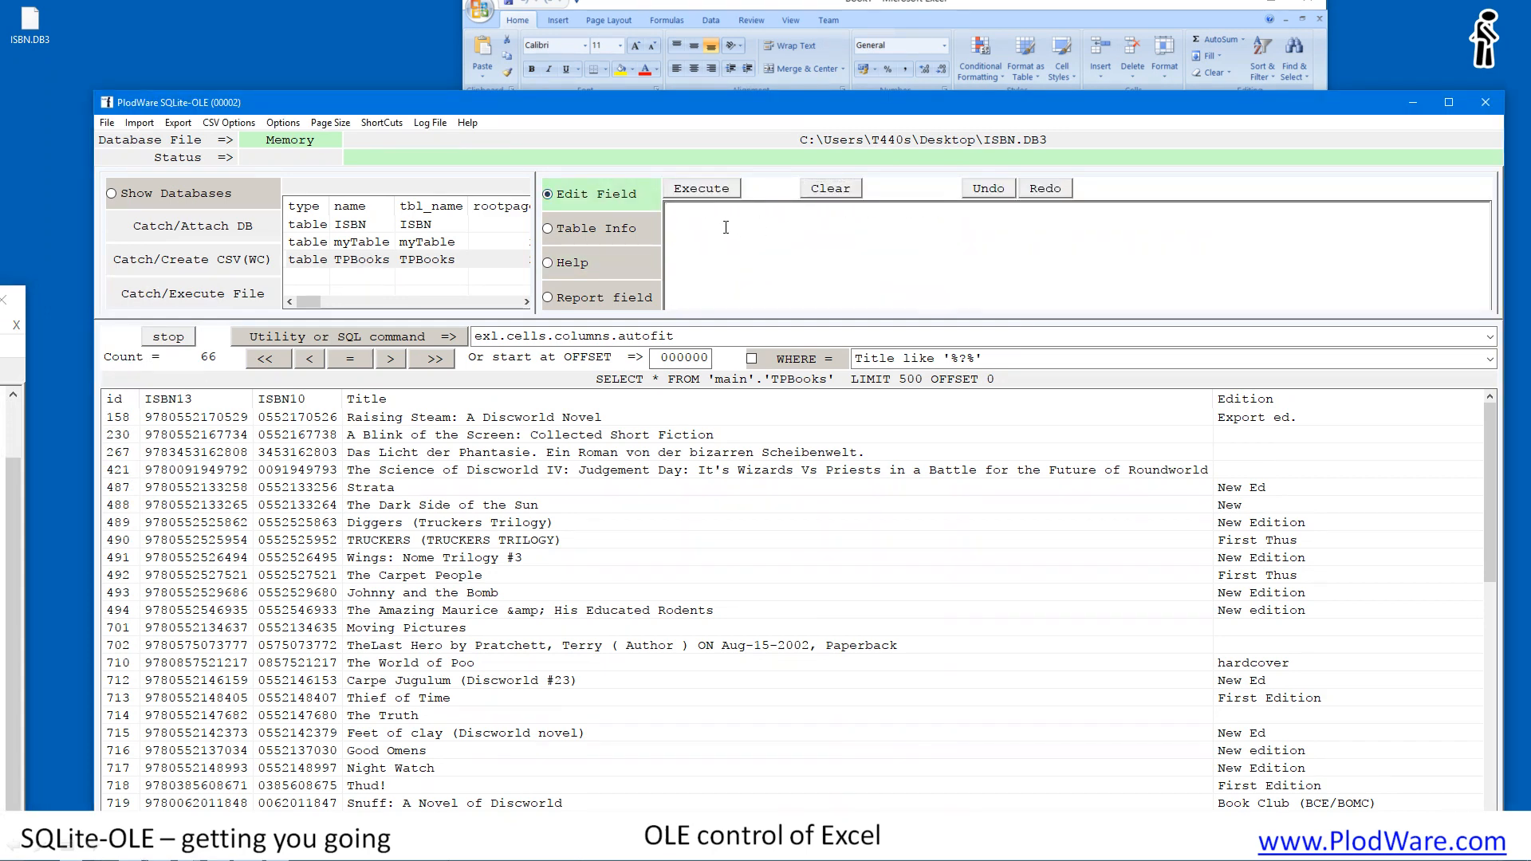
pyautogui.hotkey('ctrl', 'v')
pyautogui.moveTo(707, 210); pyautogui.dragTo(641, 208)
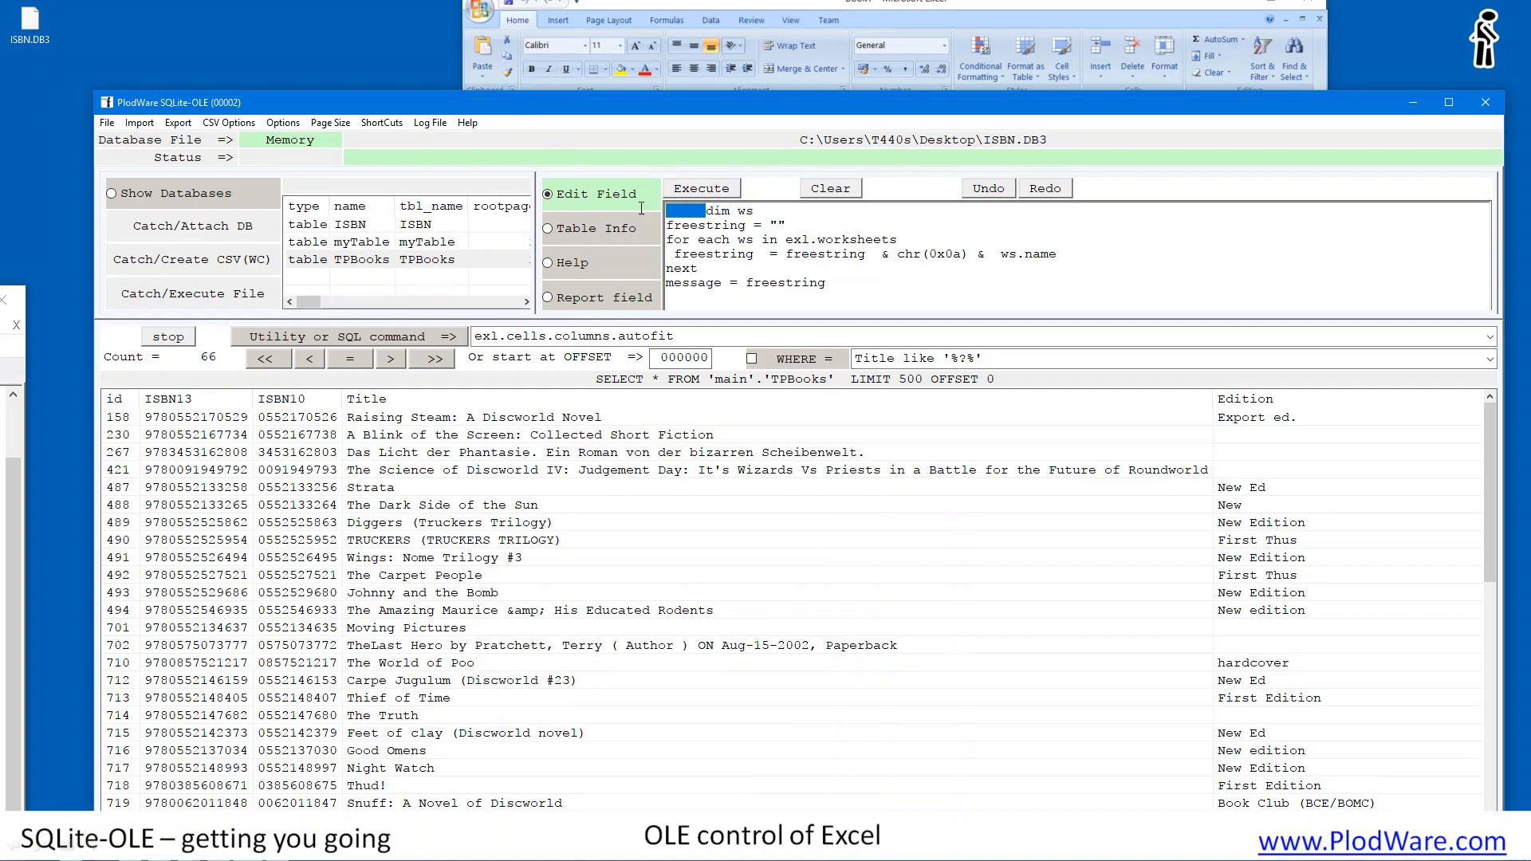
pyautogui.press('Delete')
# Step: Look at the workbook's sheet tabs, execute the script that lists the worksheet names, and dismiss its message
pyautogui.moveTo(848, 110); pyautogui.dragTo(790, 505)
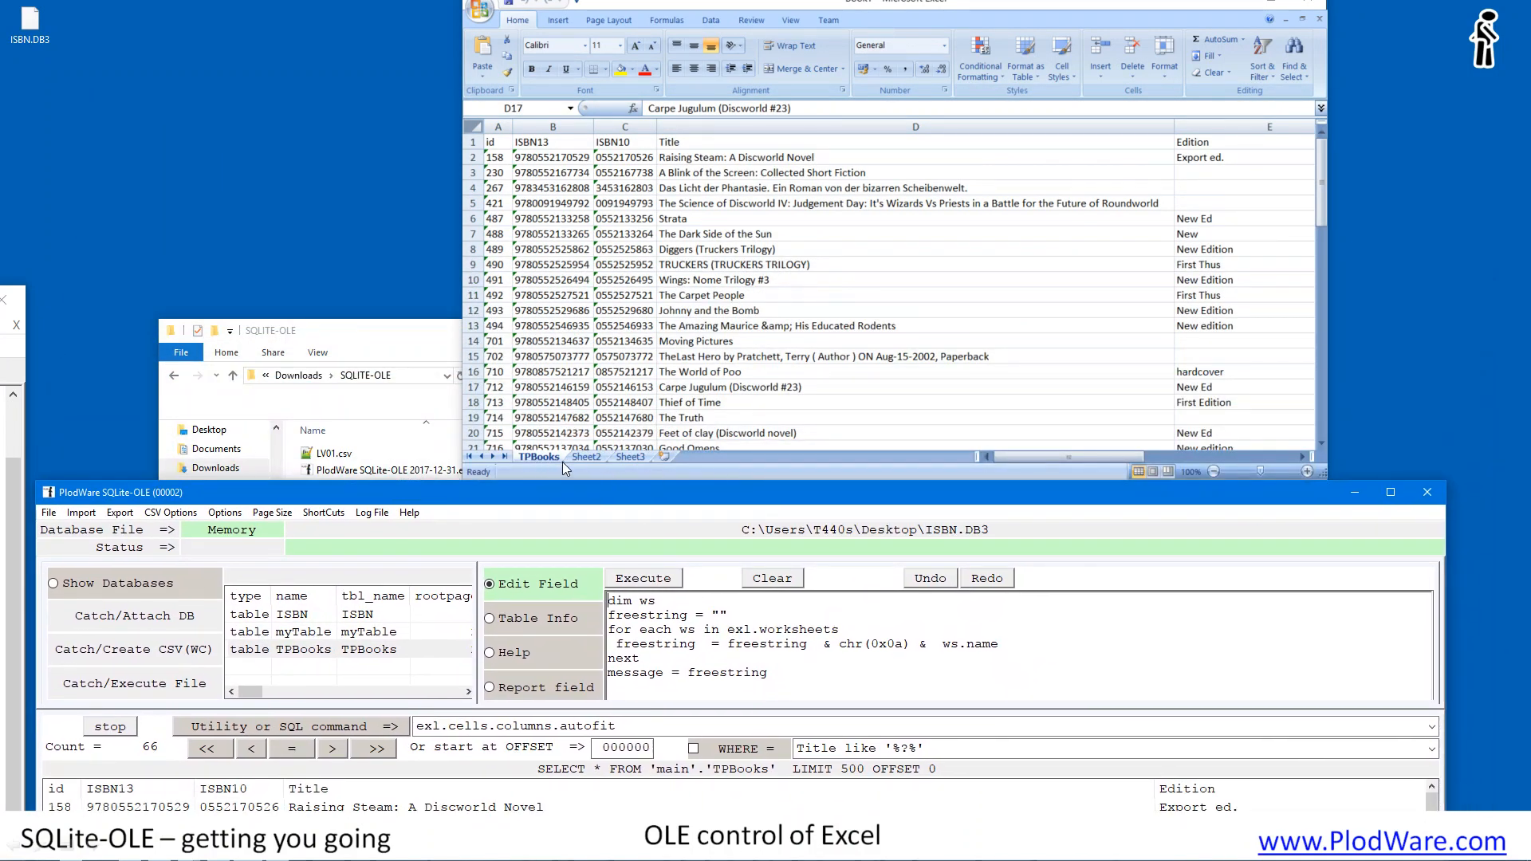
pyautogui.moveTo(701, 492); pyautogui.dragTo(689, 80)
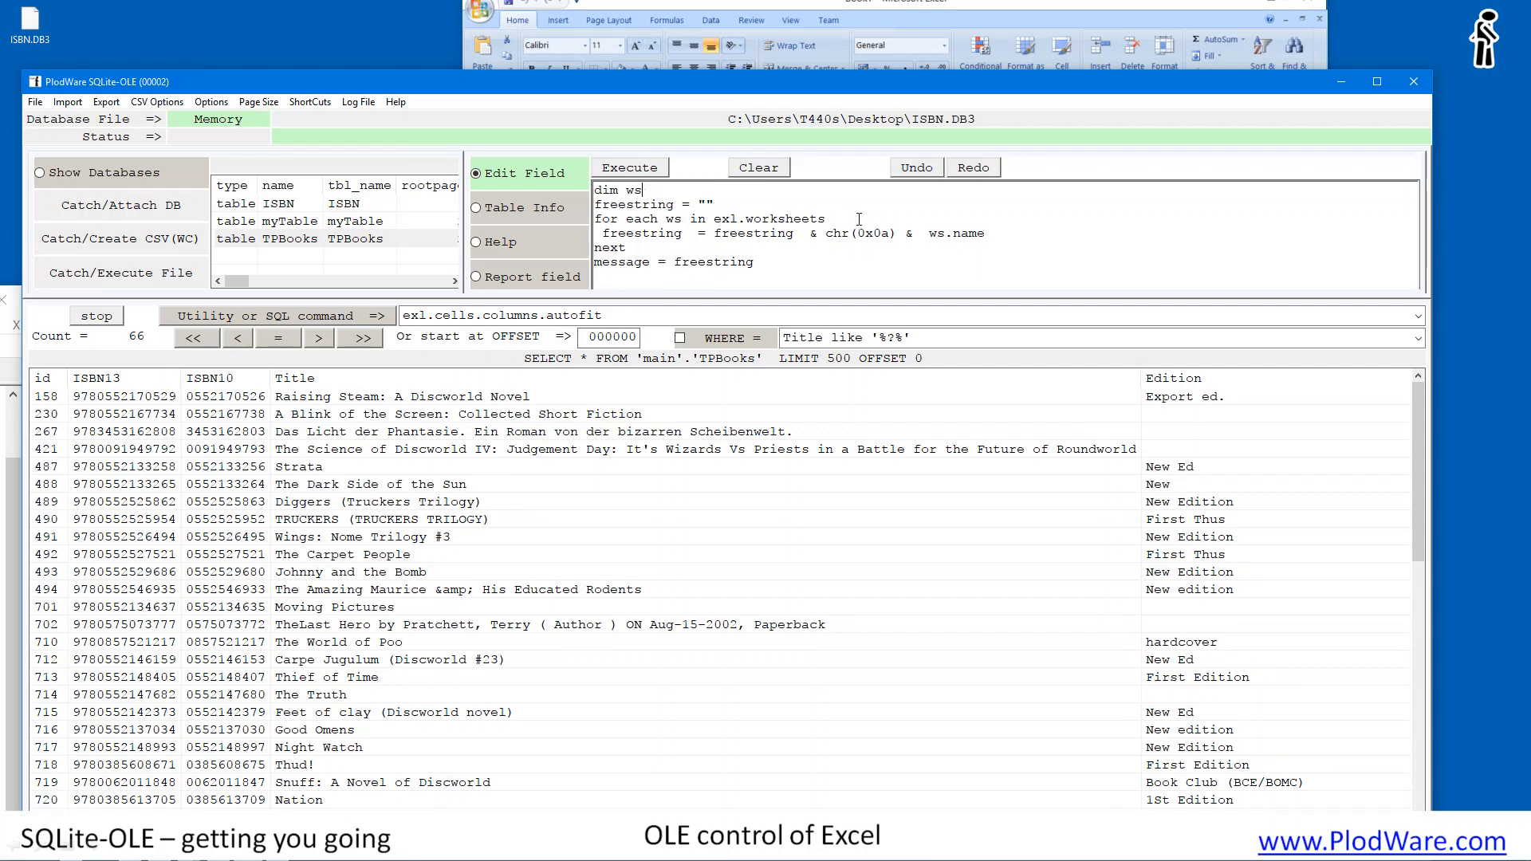
pyautogui.moveTo(739, 221); pyautogui.dragTo(825, 221)
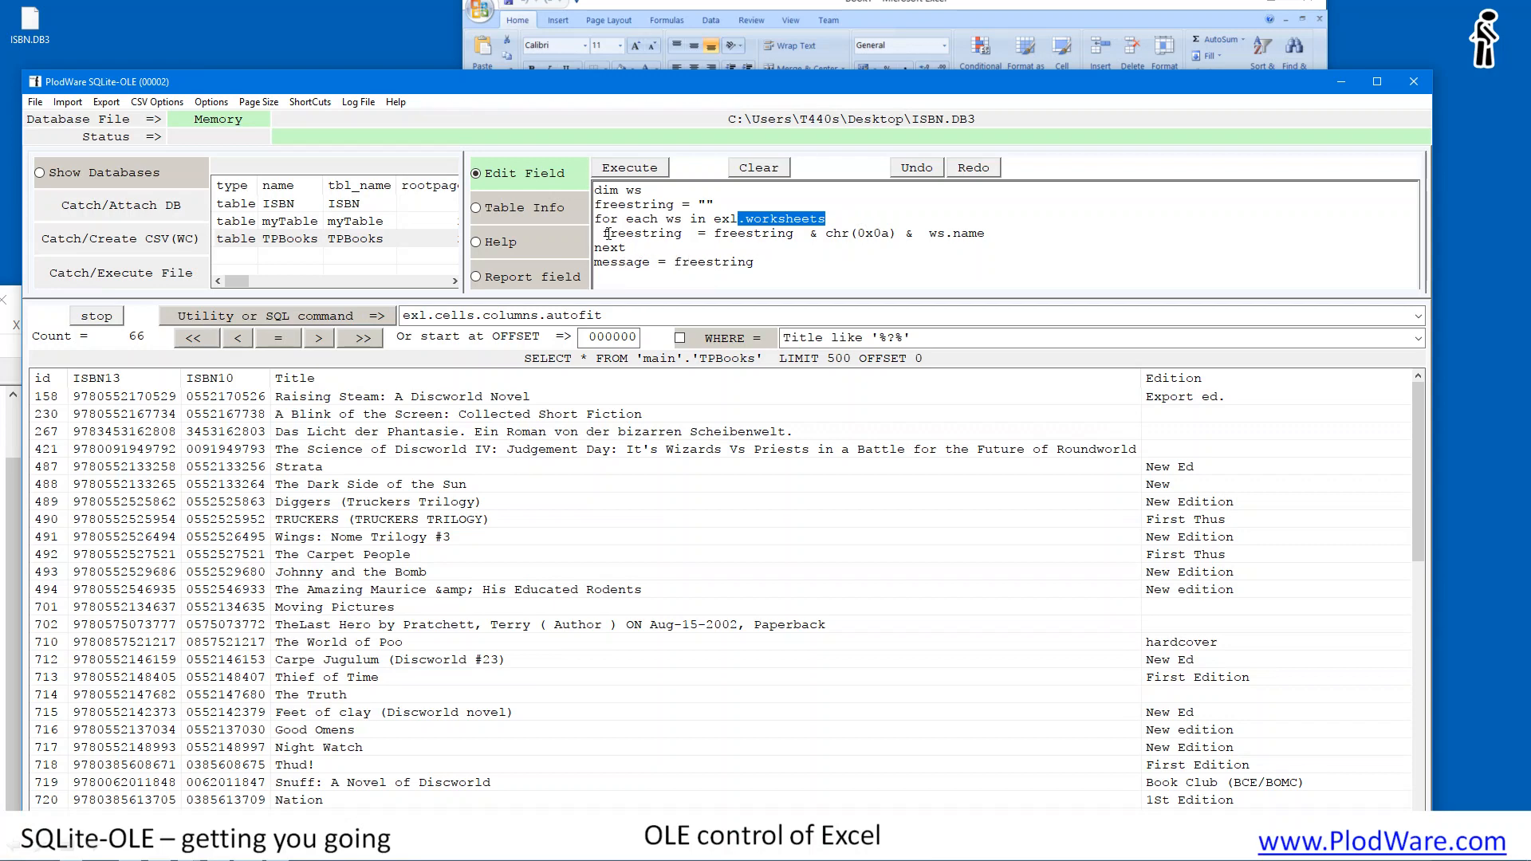
pyautogui.click(629, 169)
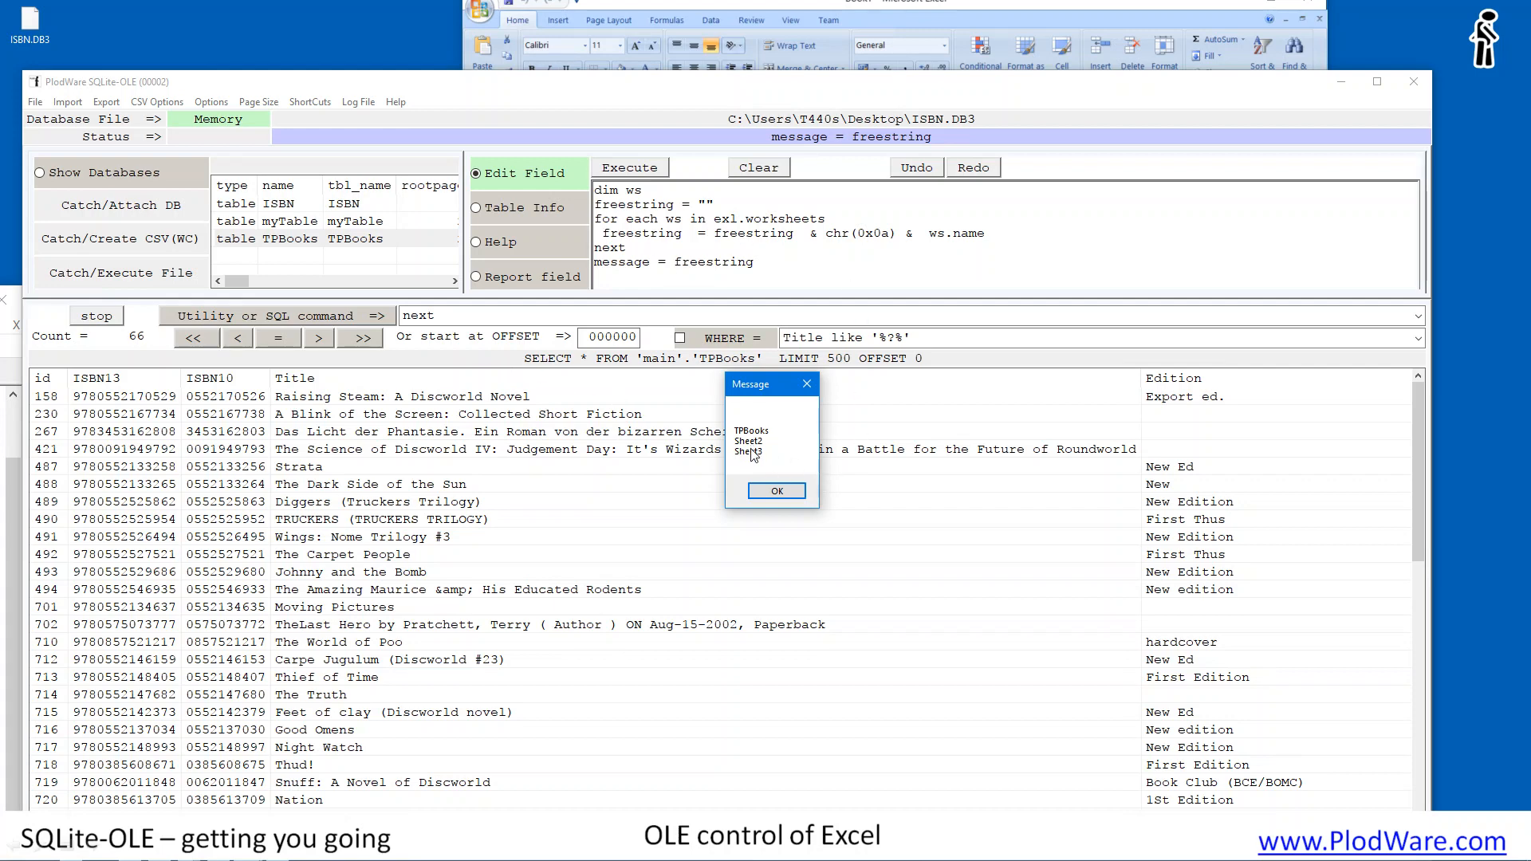
pyautogui.click(777, 491)
# Step: Save the memory database under the new name Demo.db3 in the Downloads\SQLITE-OLE folder
pyautogui.moveTo(678, 90); pyautogui.dragTo(800, 12)
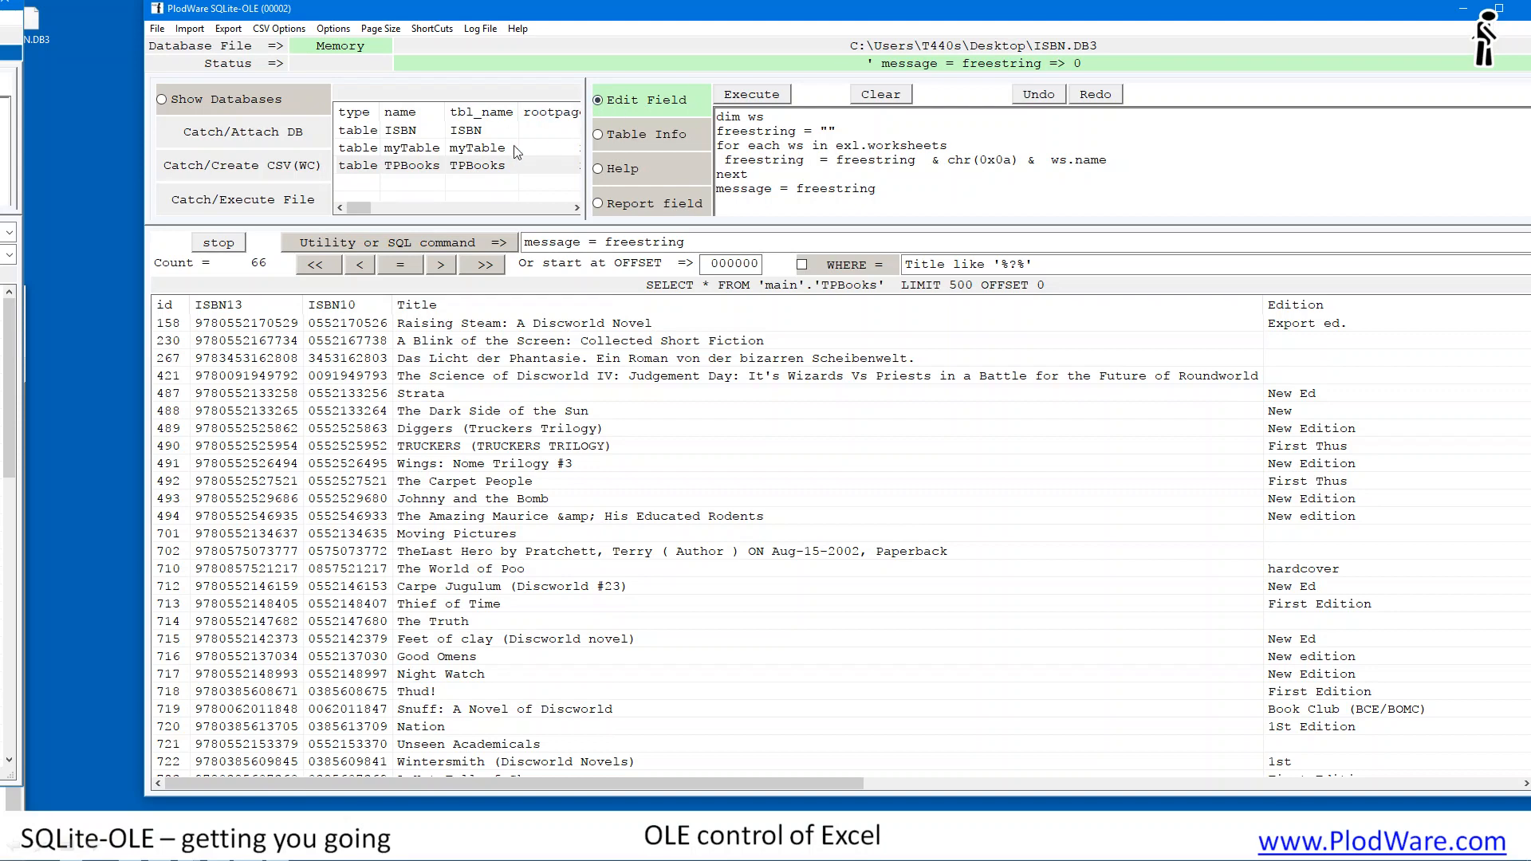
pyautogui.click(157, 31)
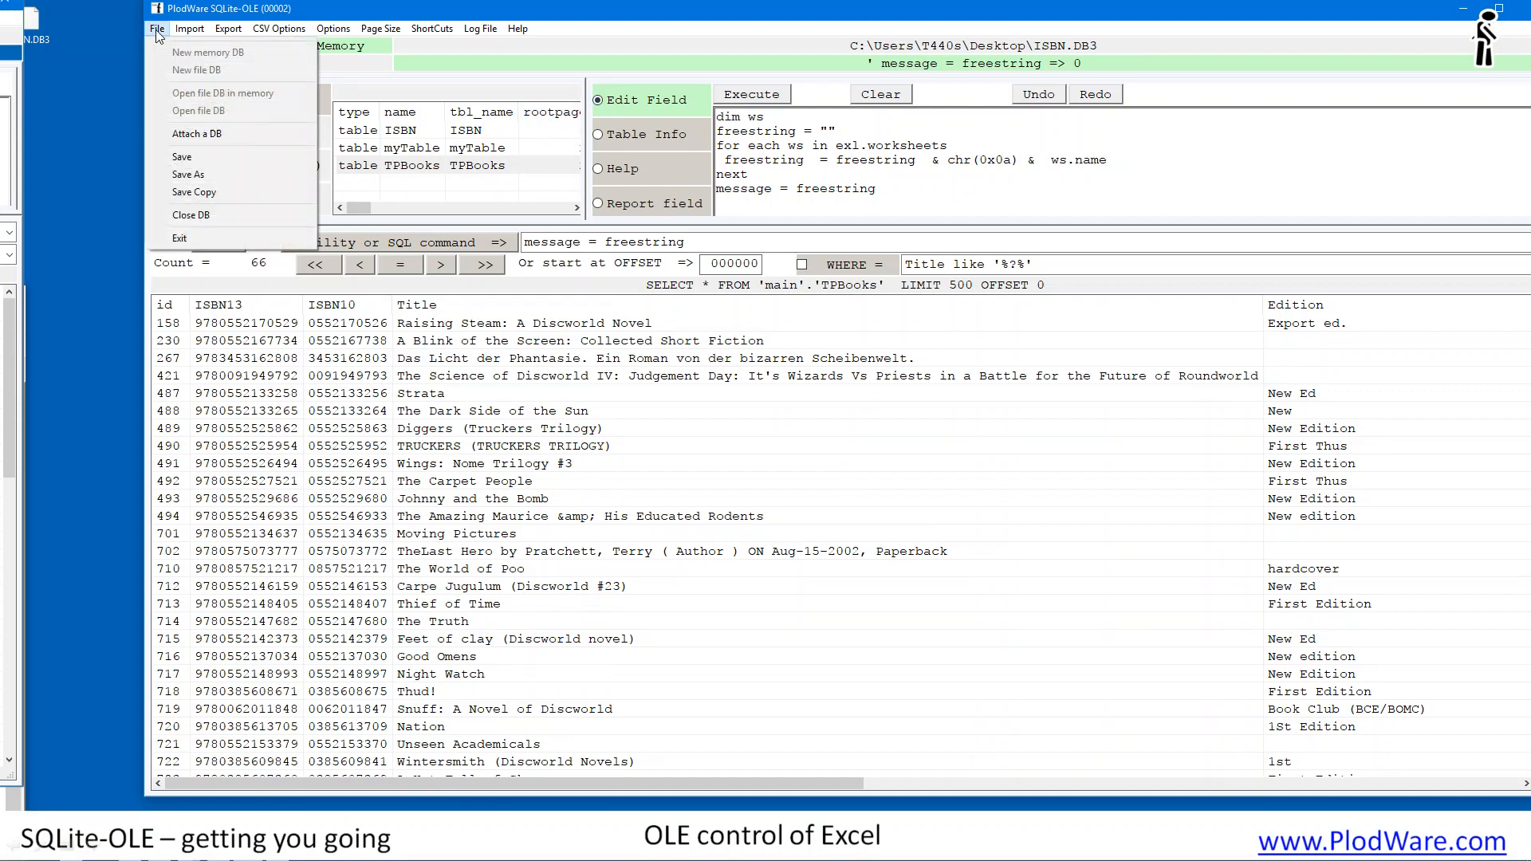
pyautogui.click(191, 174)
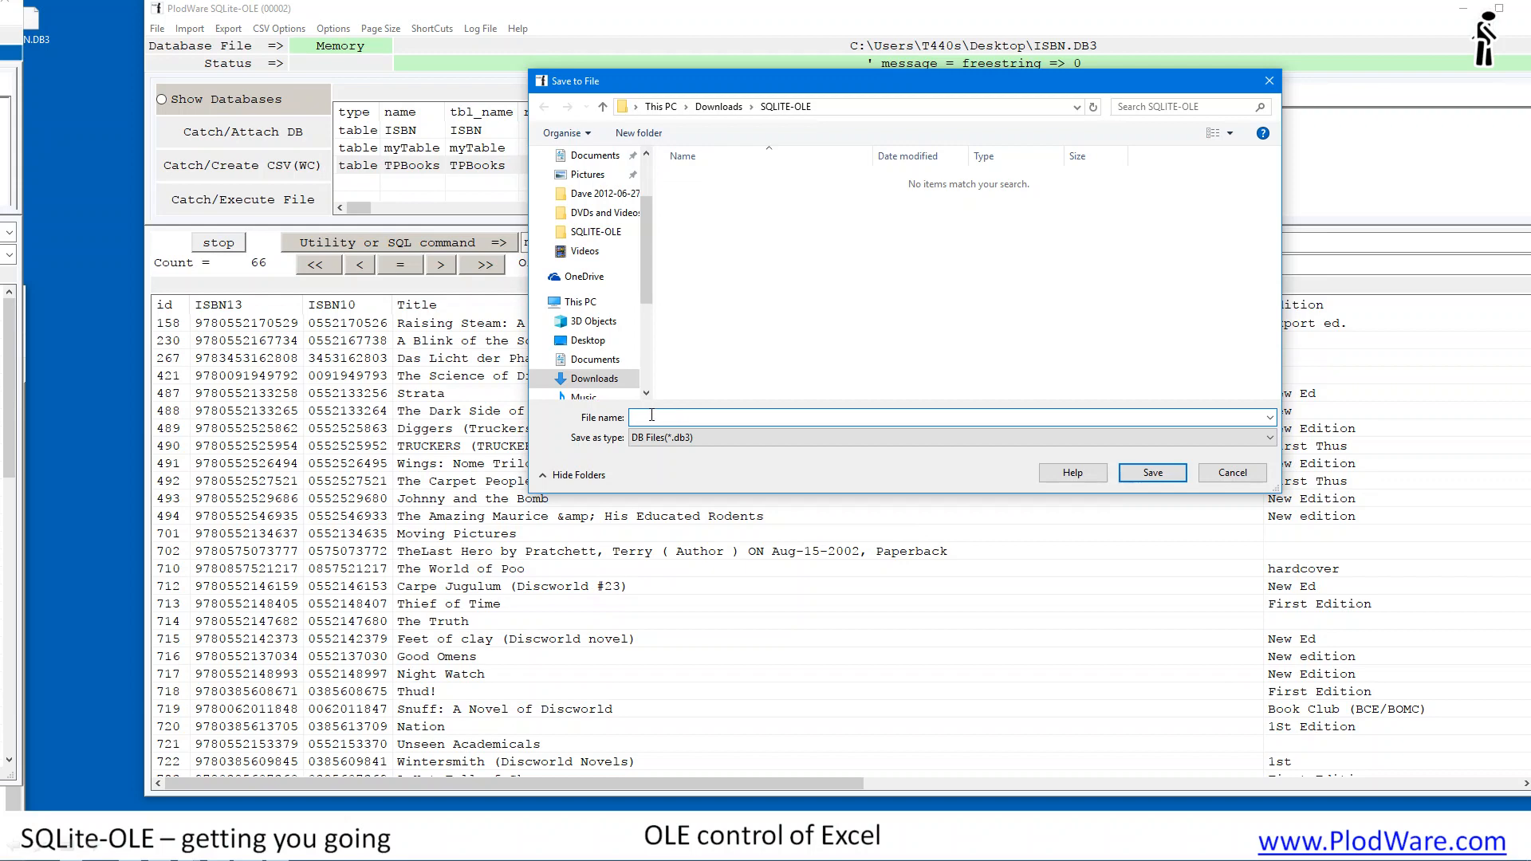
pyautogui.write('Demo.db3')
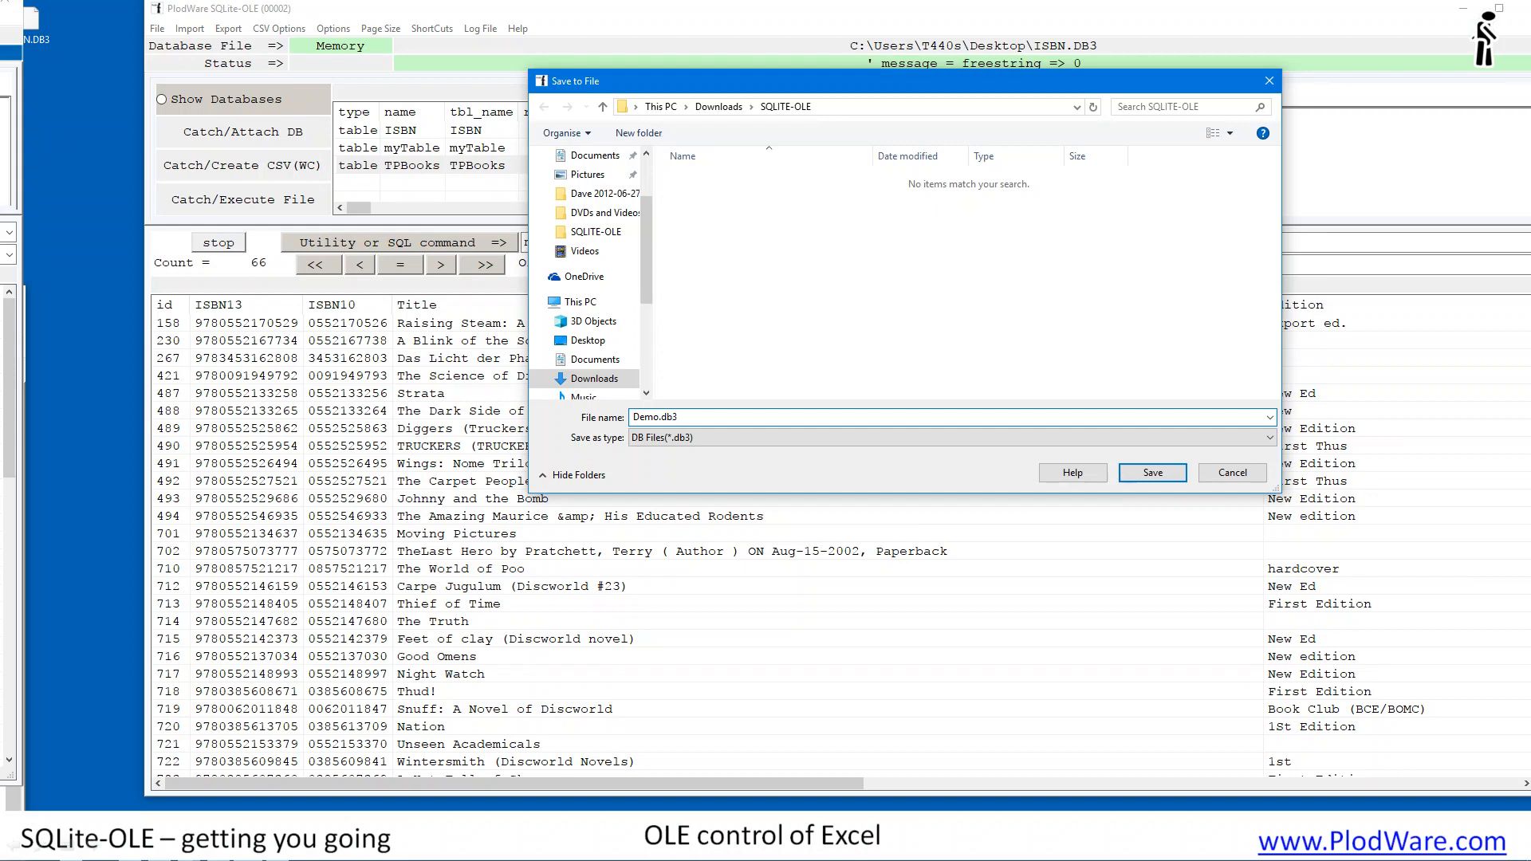
pyautogui.click(1148, 475)
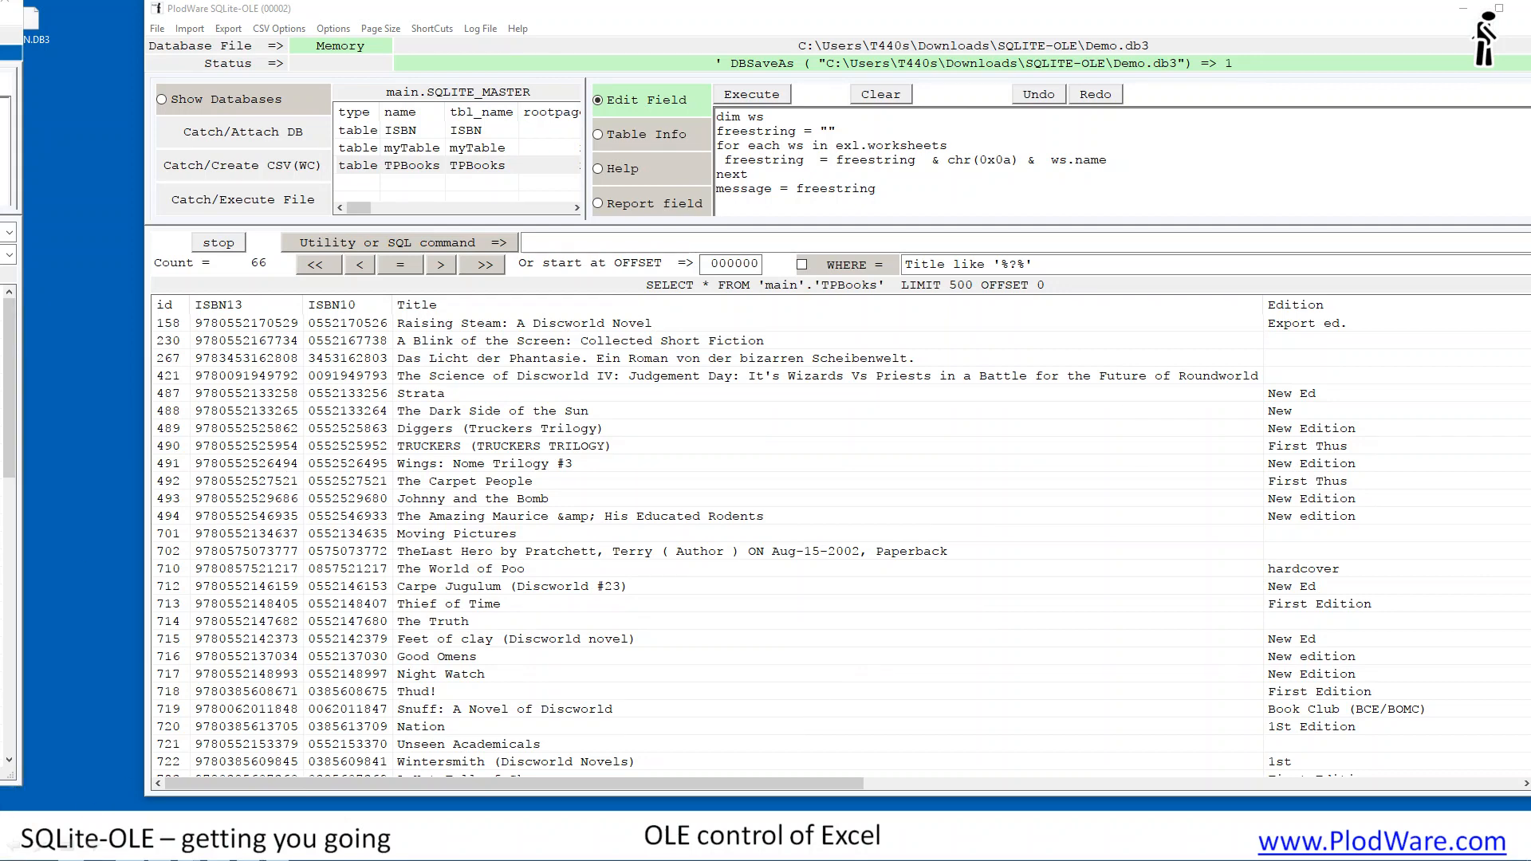
# Step: Check the details of Demo.db3 in a widened File Explorer window of the SQLITE-OLE folder, and minimize the window
pyautogui.hotkey('alt', 'Tab')
pyautogui.click(330, 538)
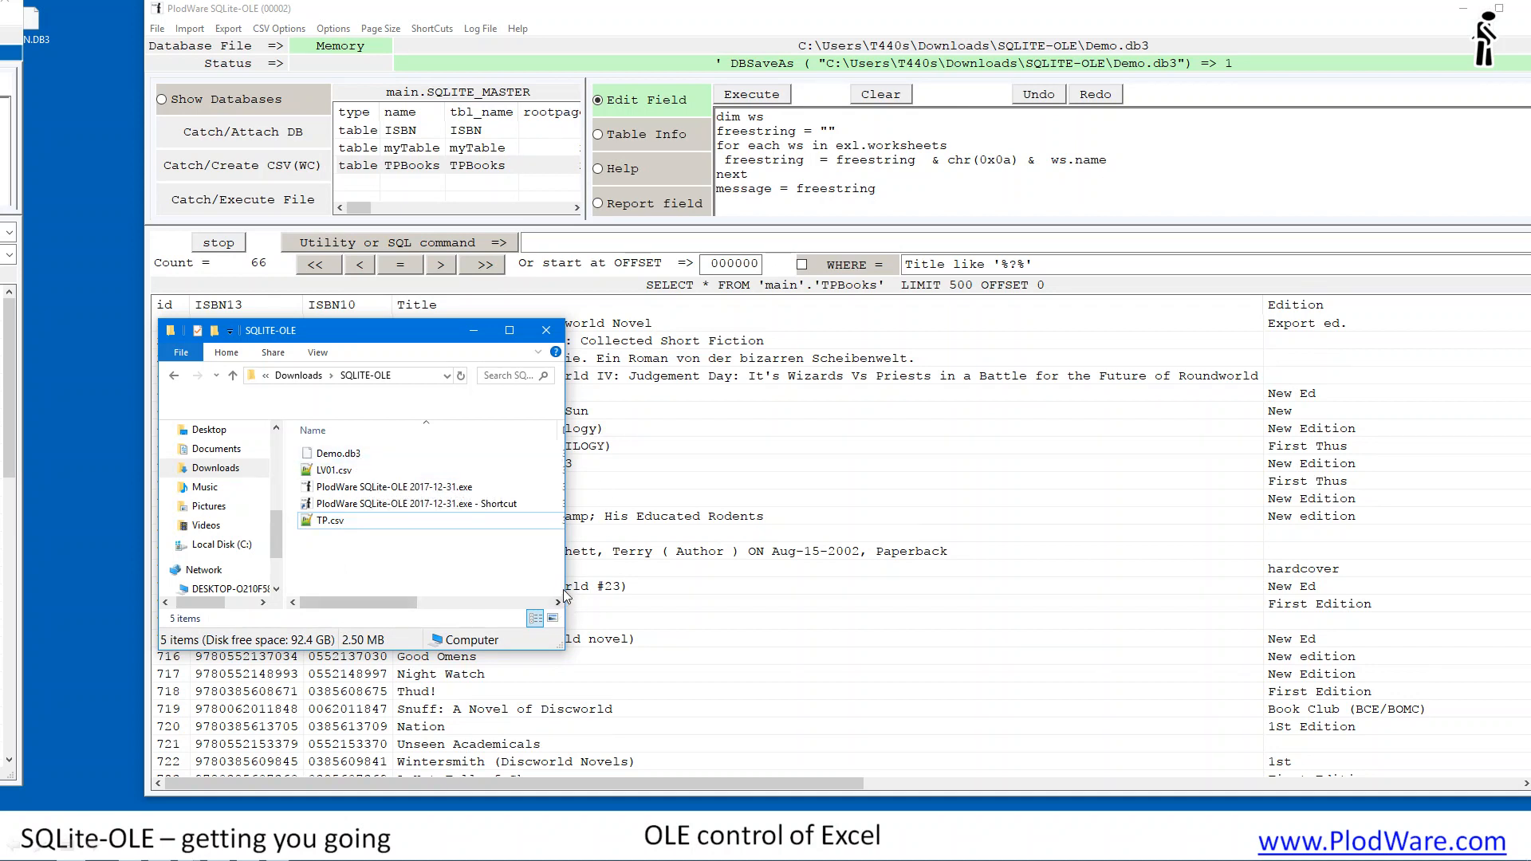
pyautogui.moveTo(564, 597); pyautogui.dragTo(1227, 576)
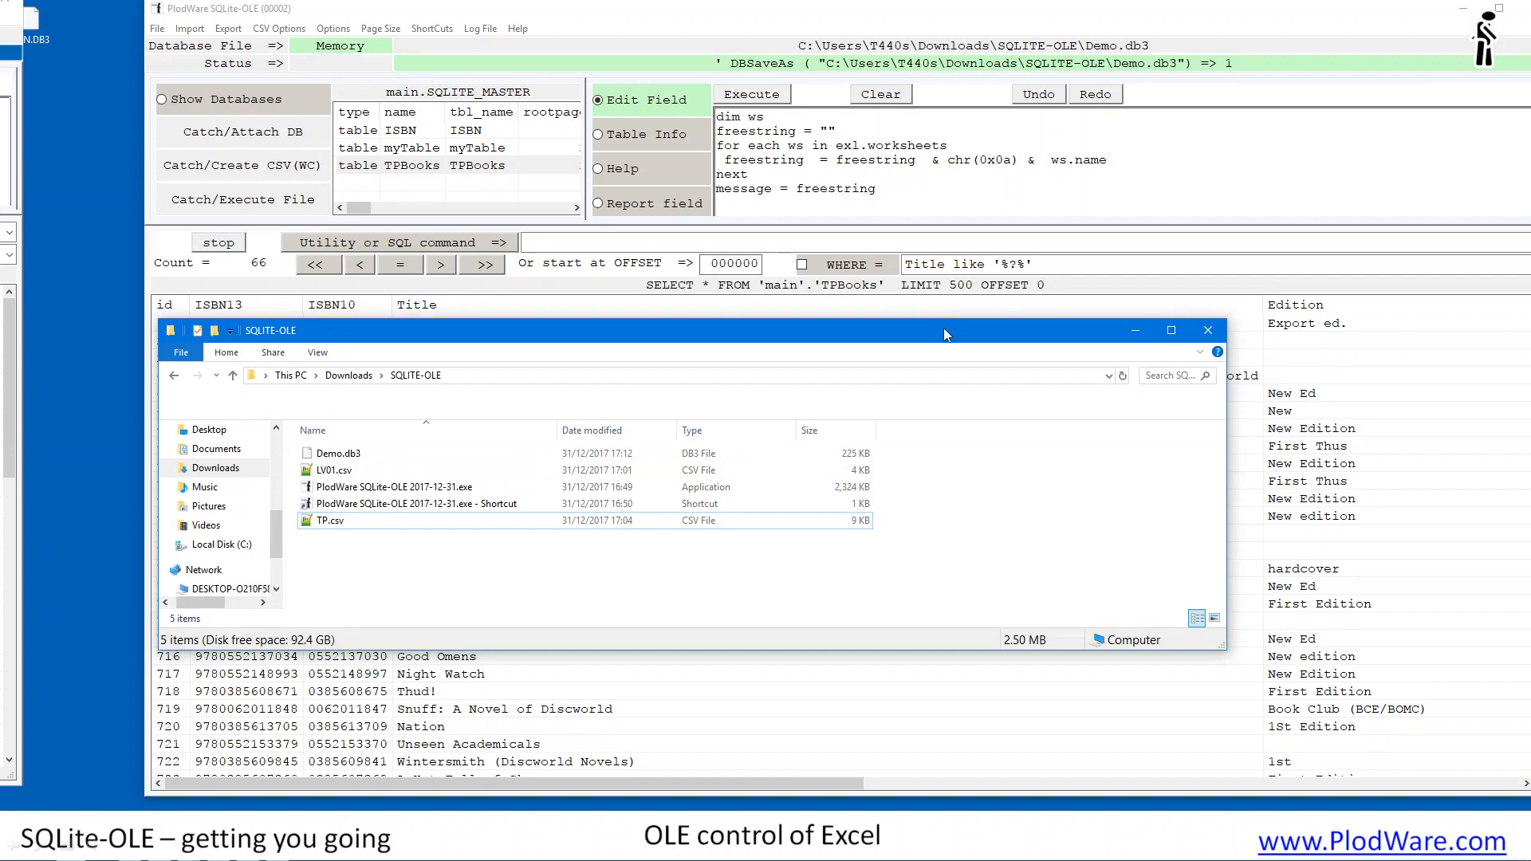
pyautogui.click(1135, 330)
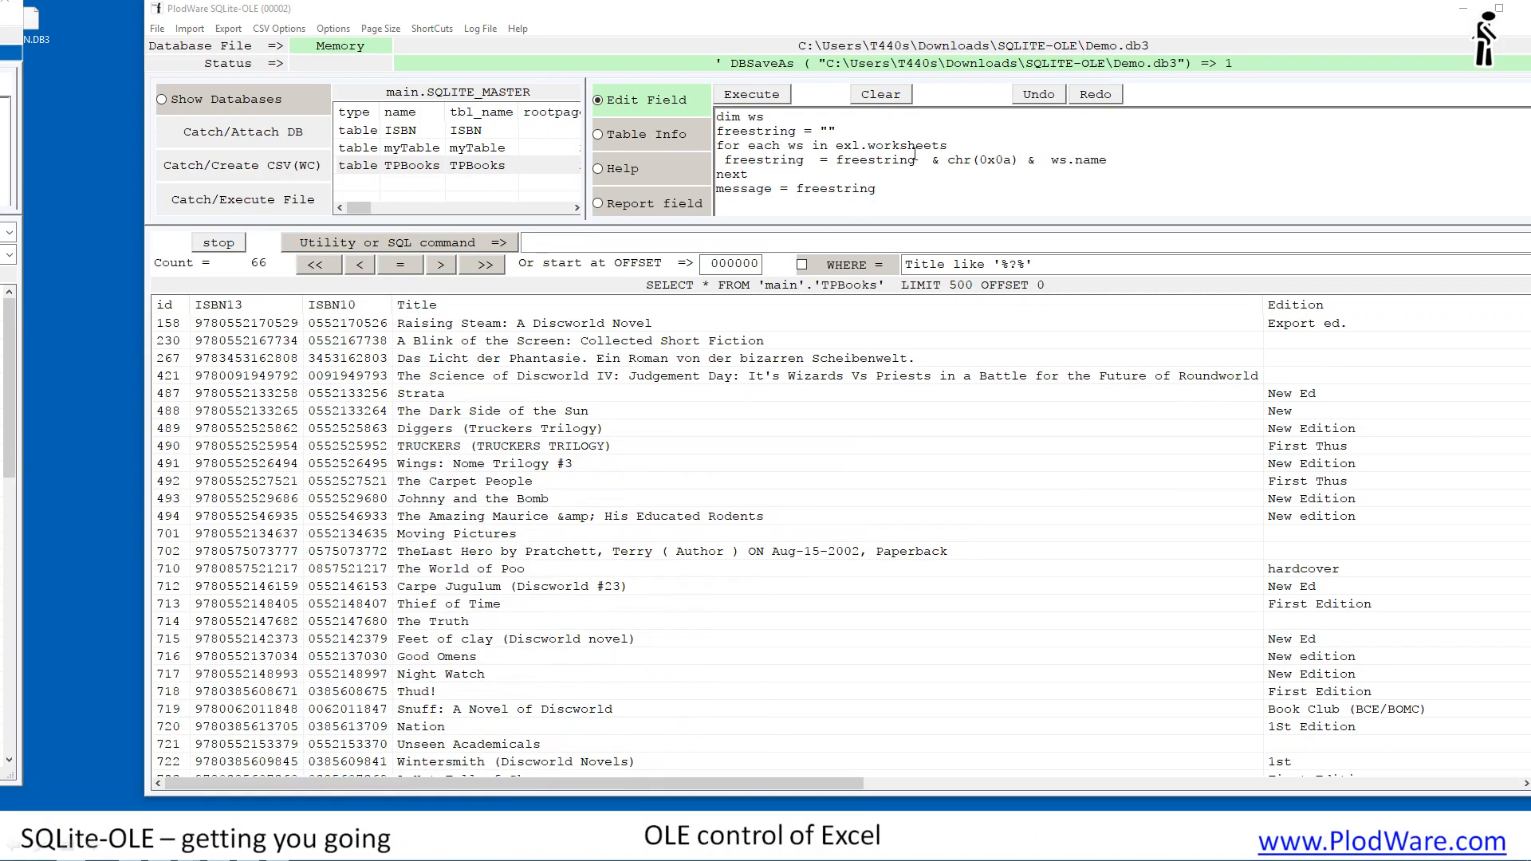
# Step: Close the Demo.db3 database and exit PlodWare SQLite-OLE
pyautogui.moveTo(1059, 11); pyautogui.dragTo(923, 19)
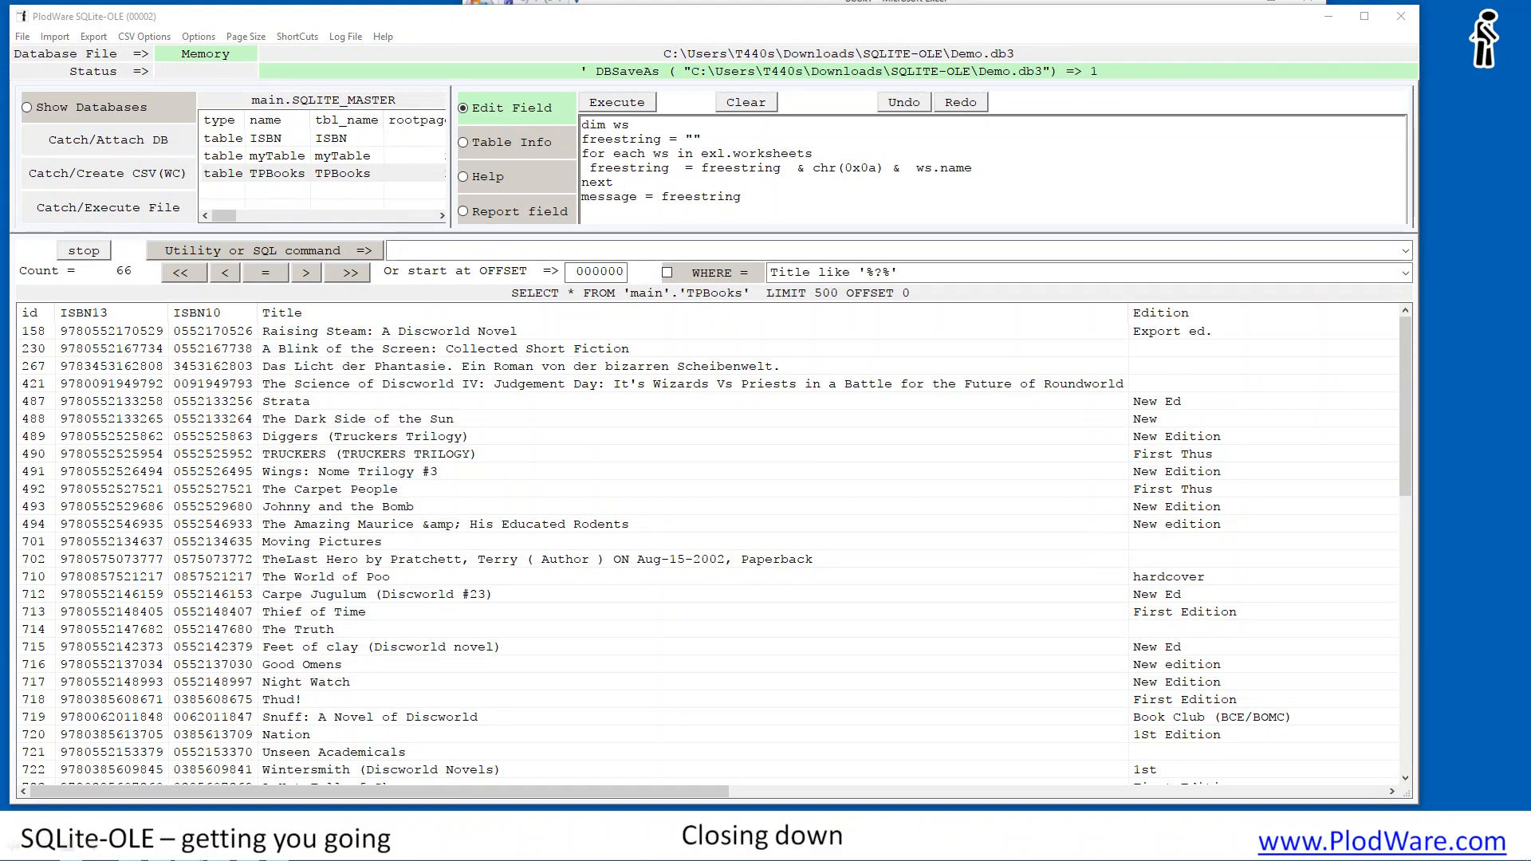
pyautogui.click(23, 37)
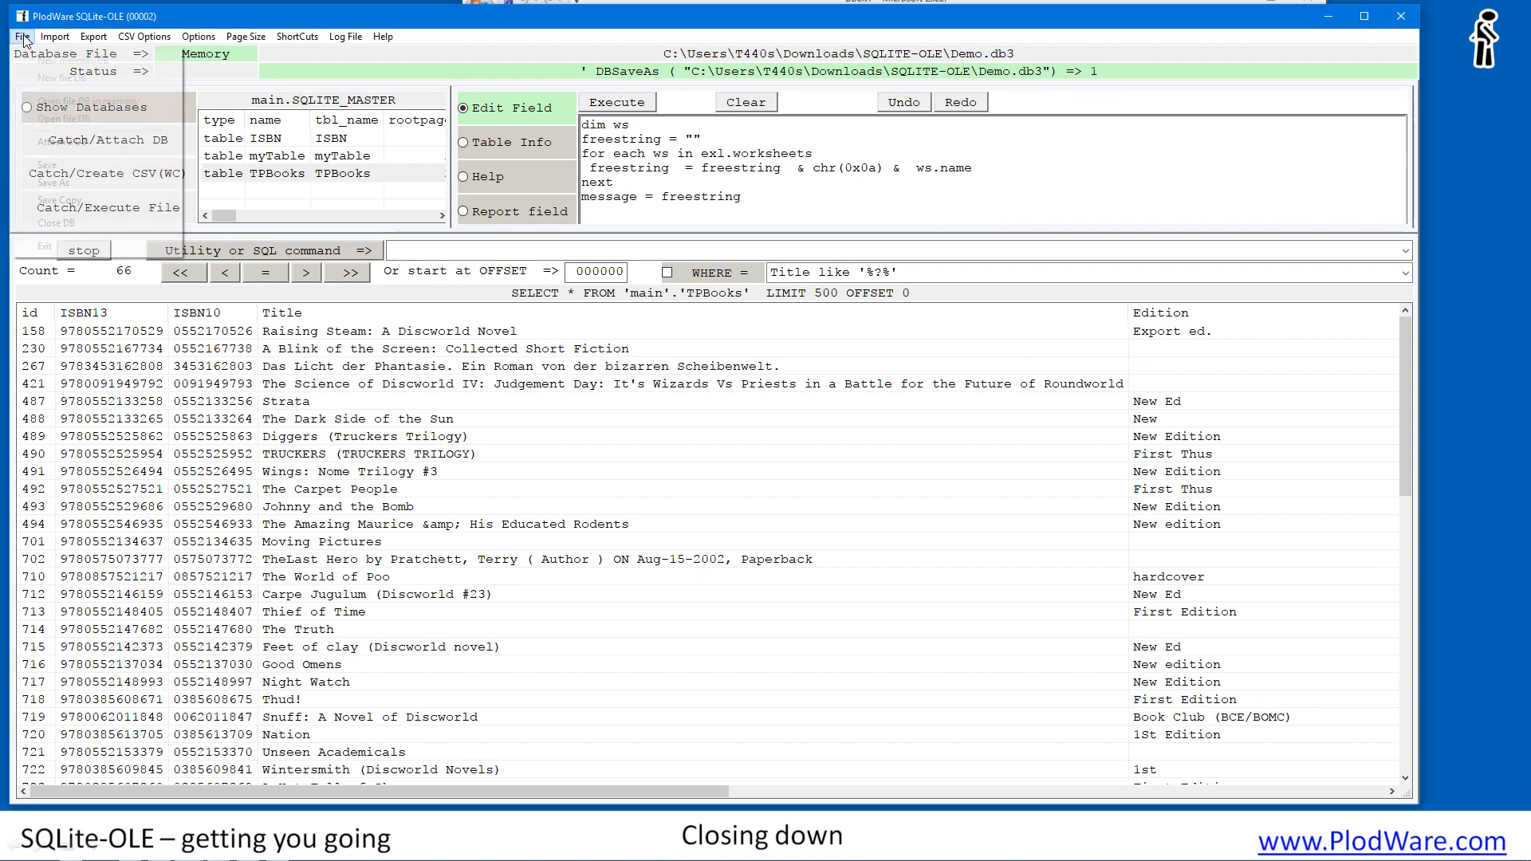
pyautogui.click(57, 224)
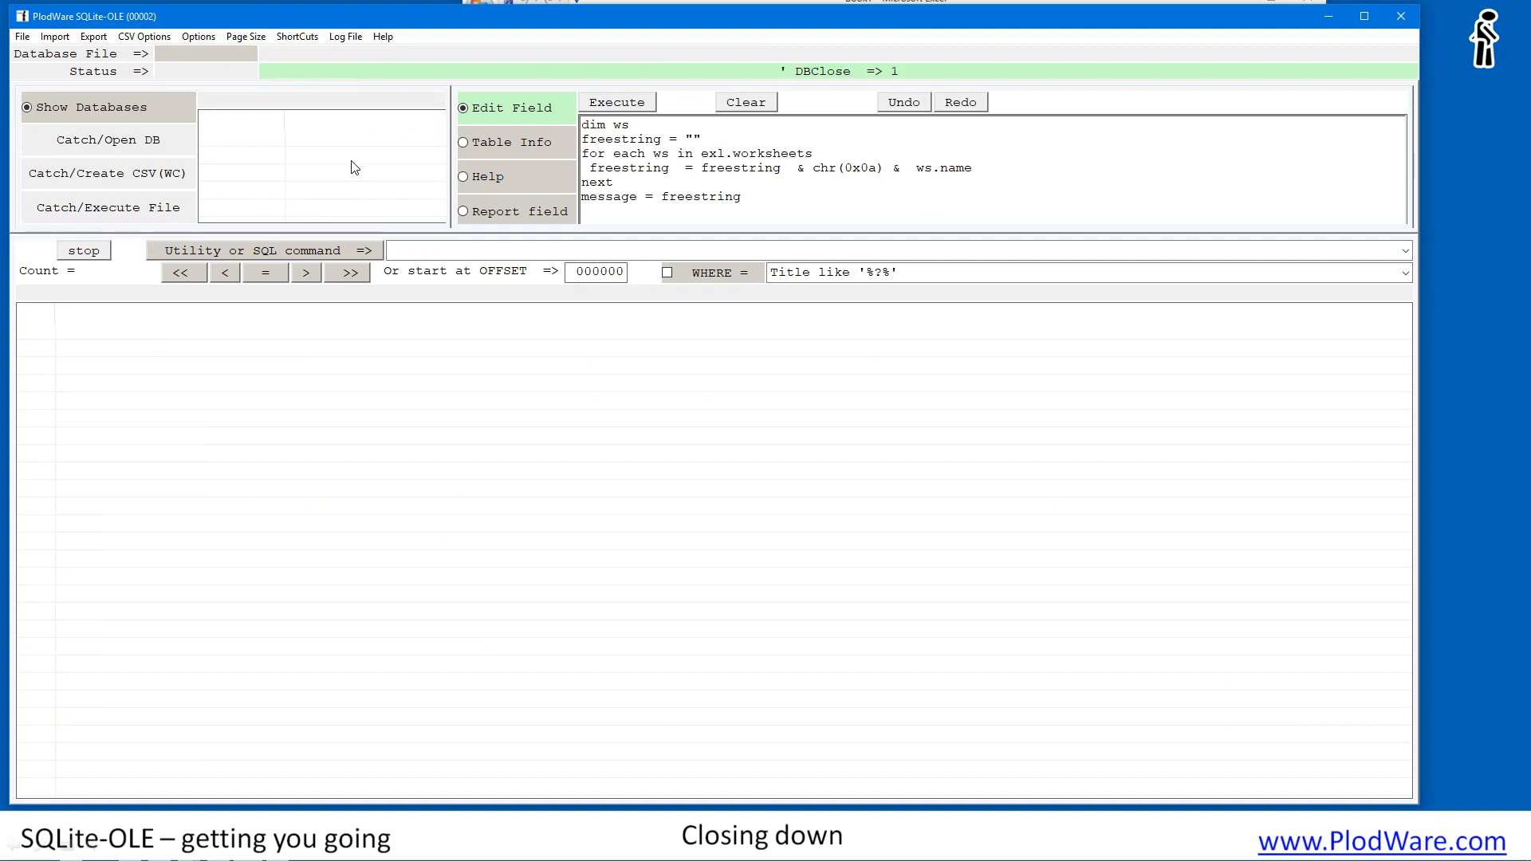
pyautogui.click(23, 39)
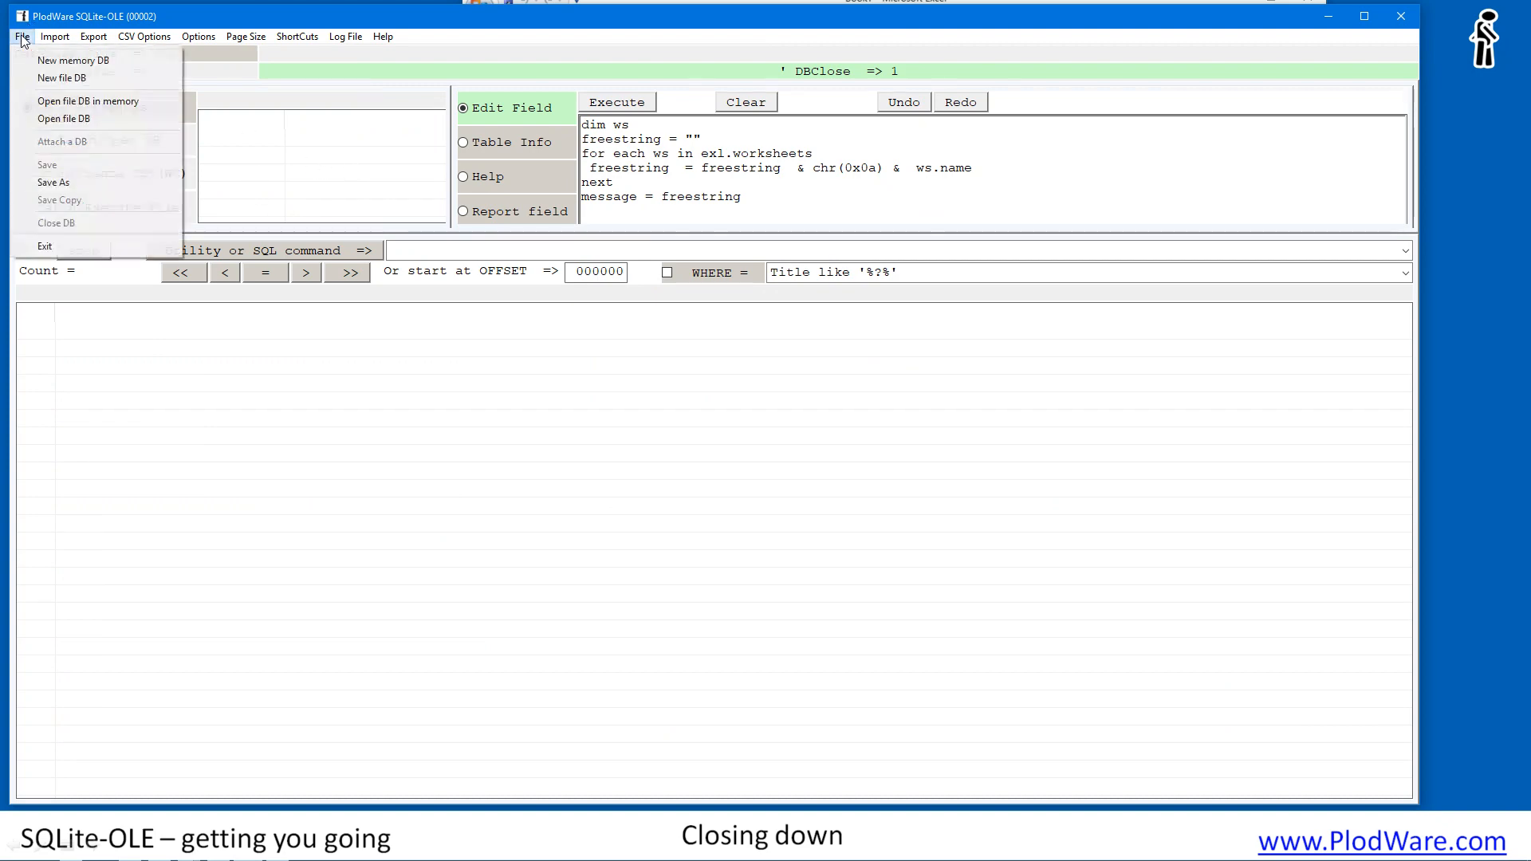
pyautogui.click(51, 241)
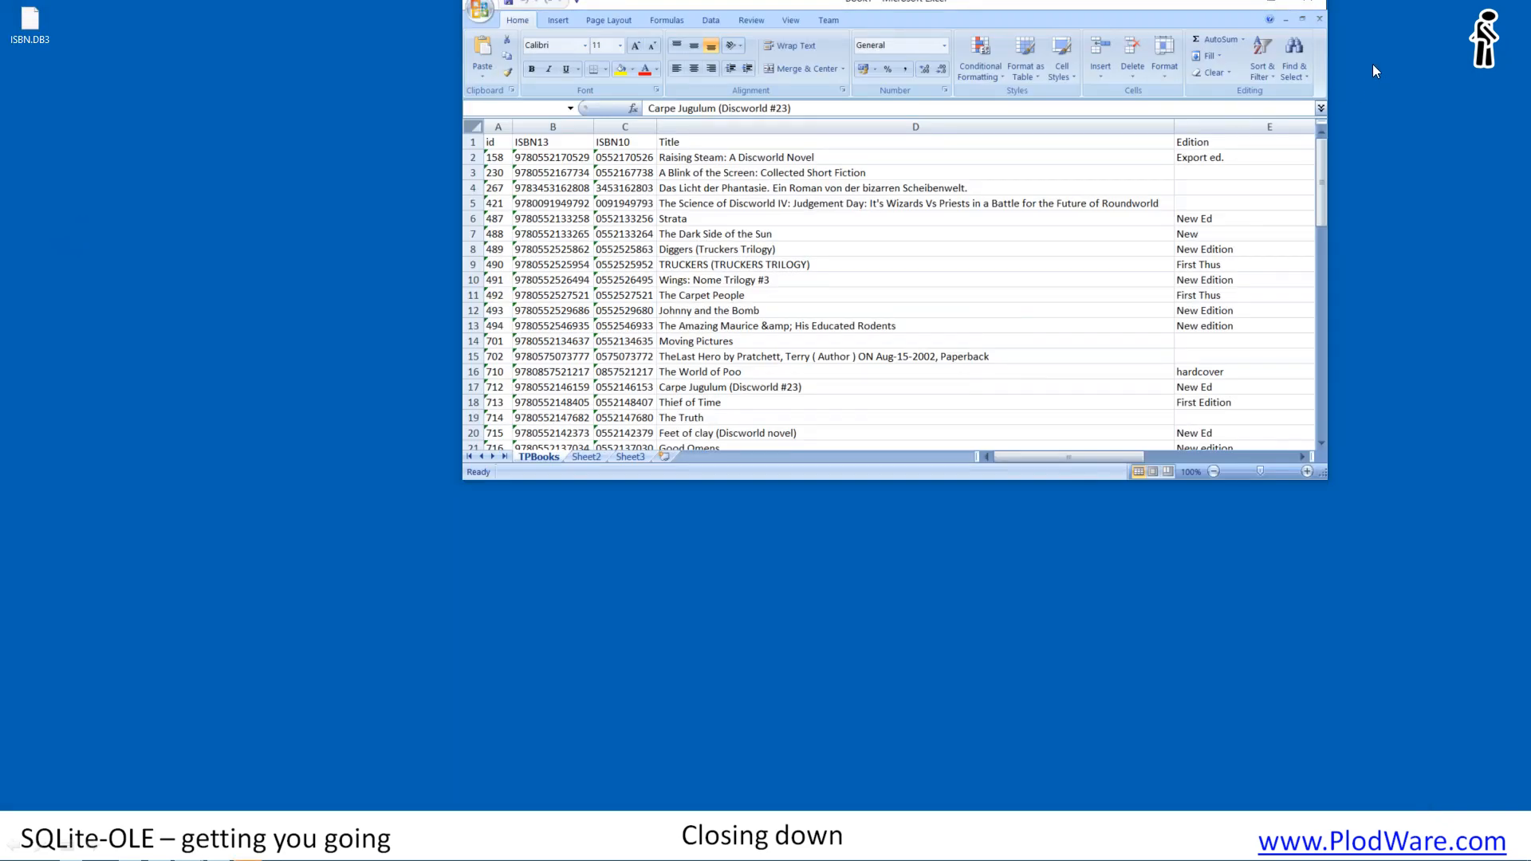
# Step: Close the Excel workbook Book1 without saving its changes
pyautogui.click(1201, 11)
pyautogui.hotkey('alt', 'F4')
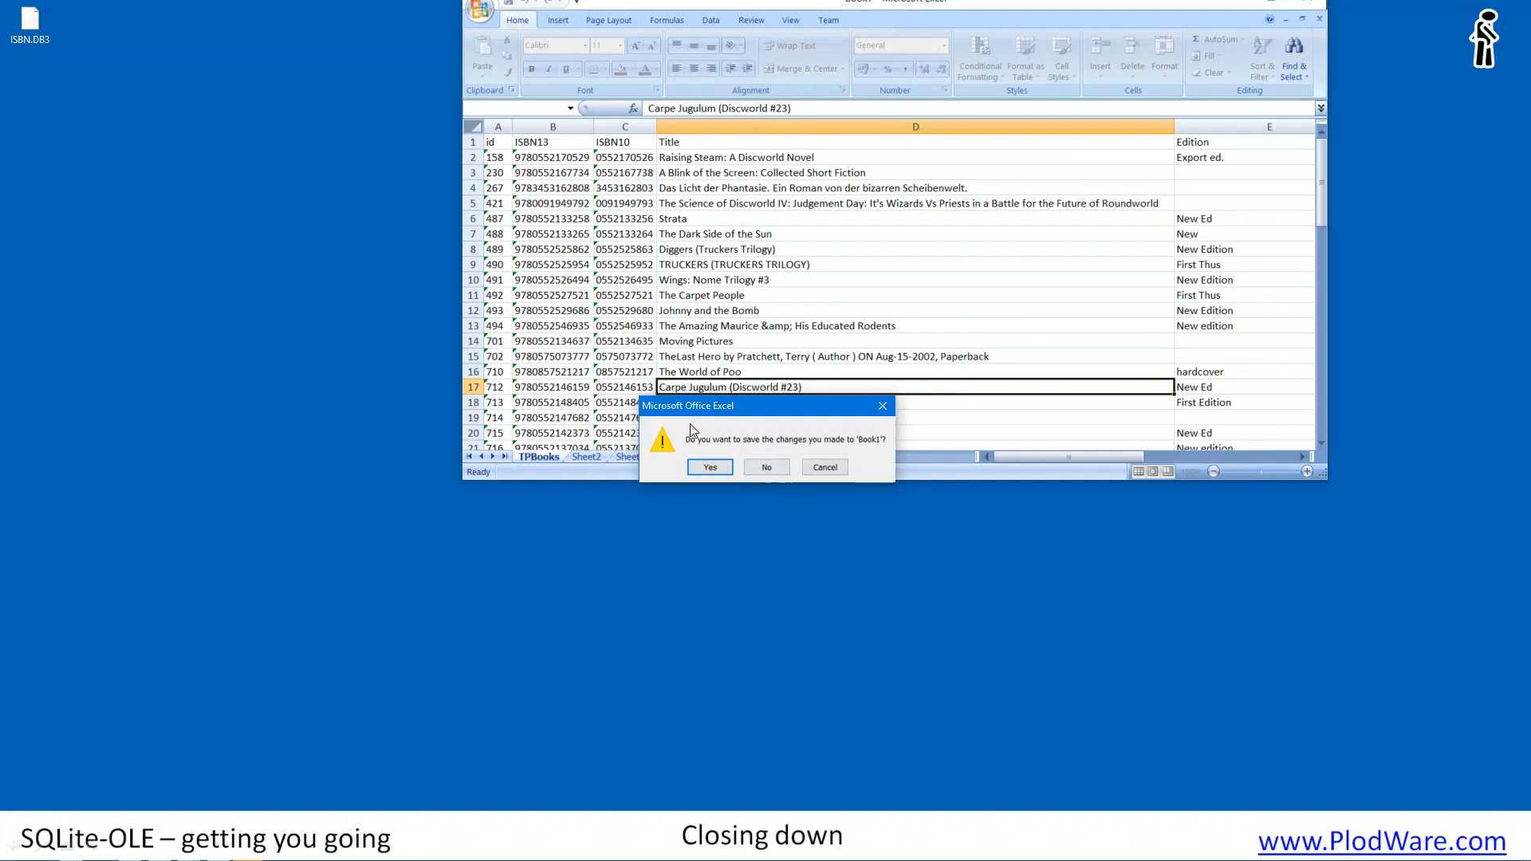
pyautogui.click(766, 468)
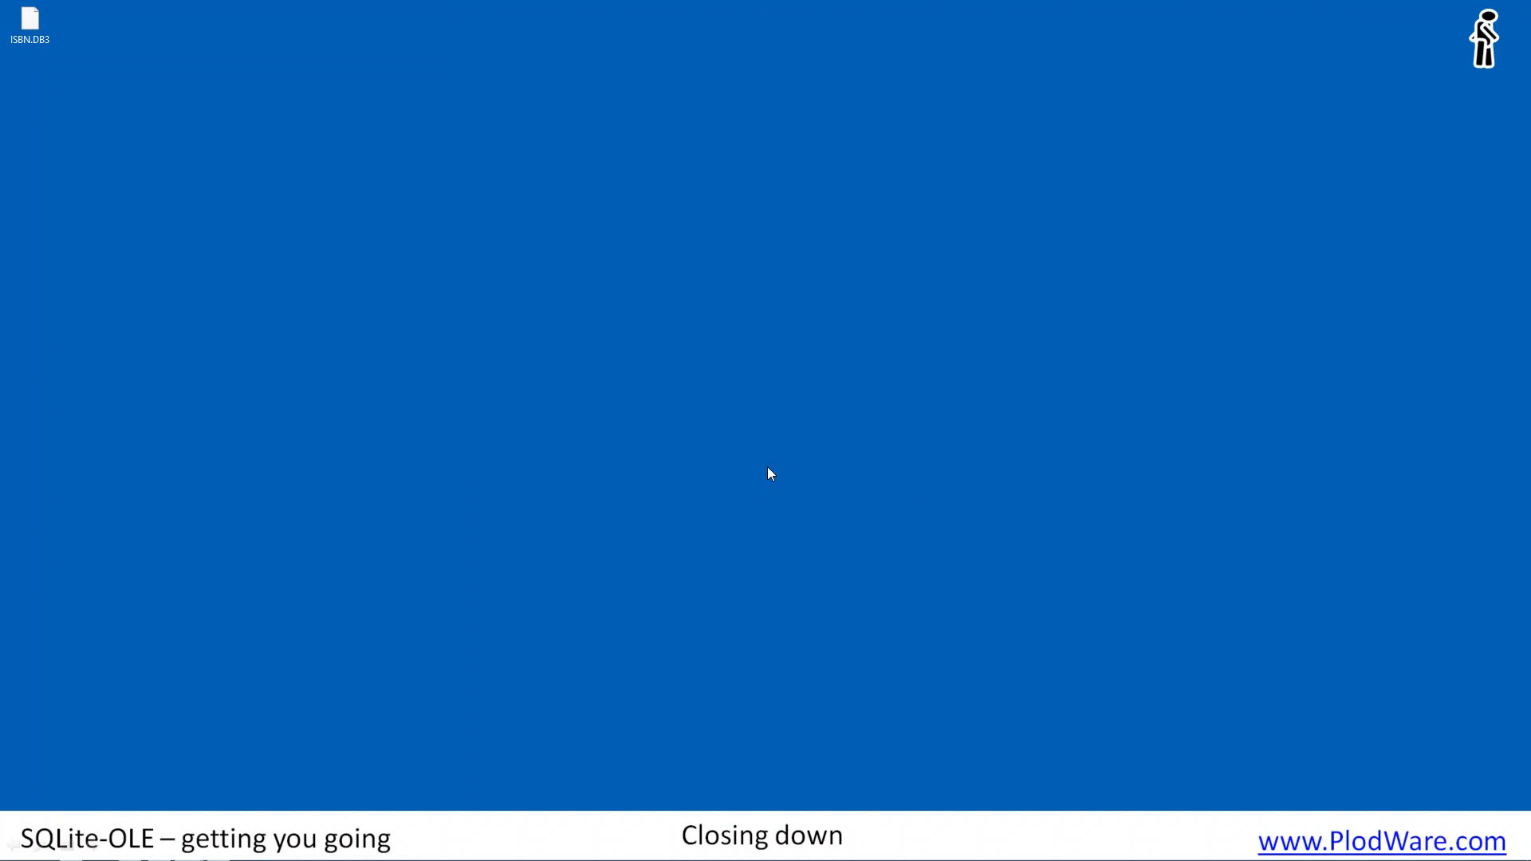